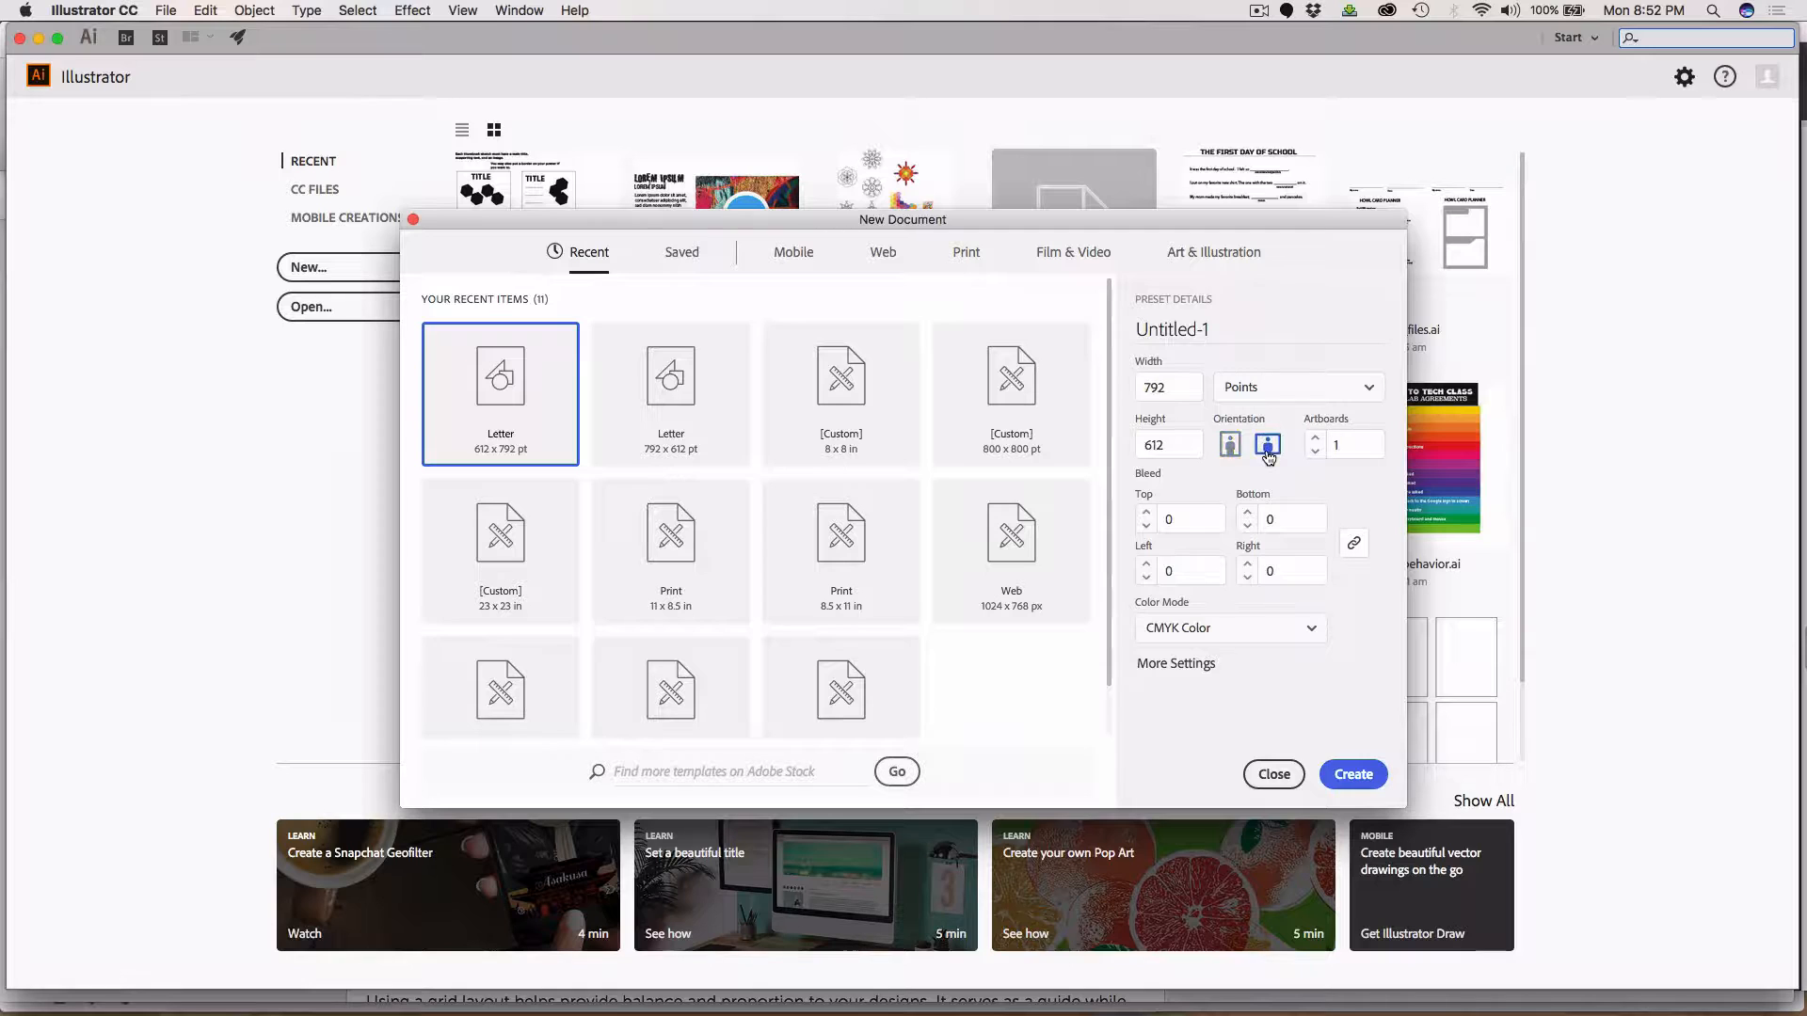
Create a landscape document of 792 x 612 points in CMYK with one artboard, and move the floating Libraries panel off the artboard
{"action": "left_click", "coordinate": [1355, 776]}
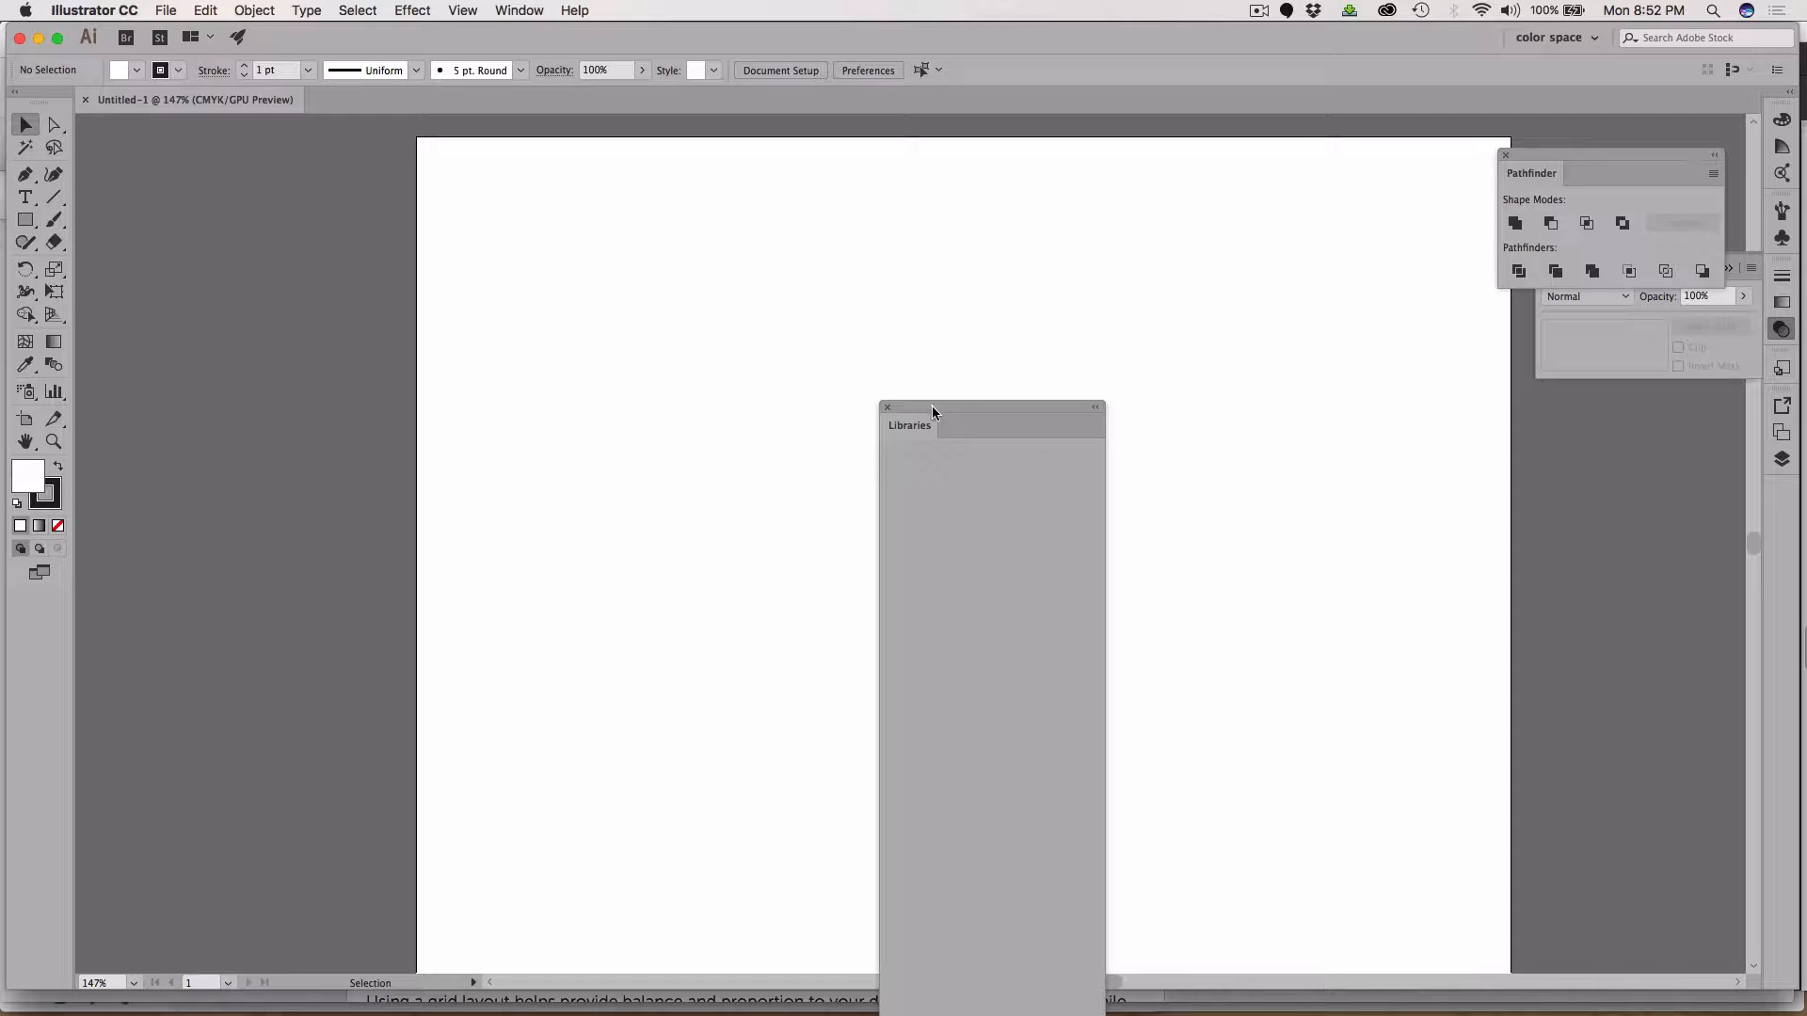
{"action": "left_click_drag", "start_coordinate": [922, 409], "coordinate": [1611, 427]}
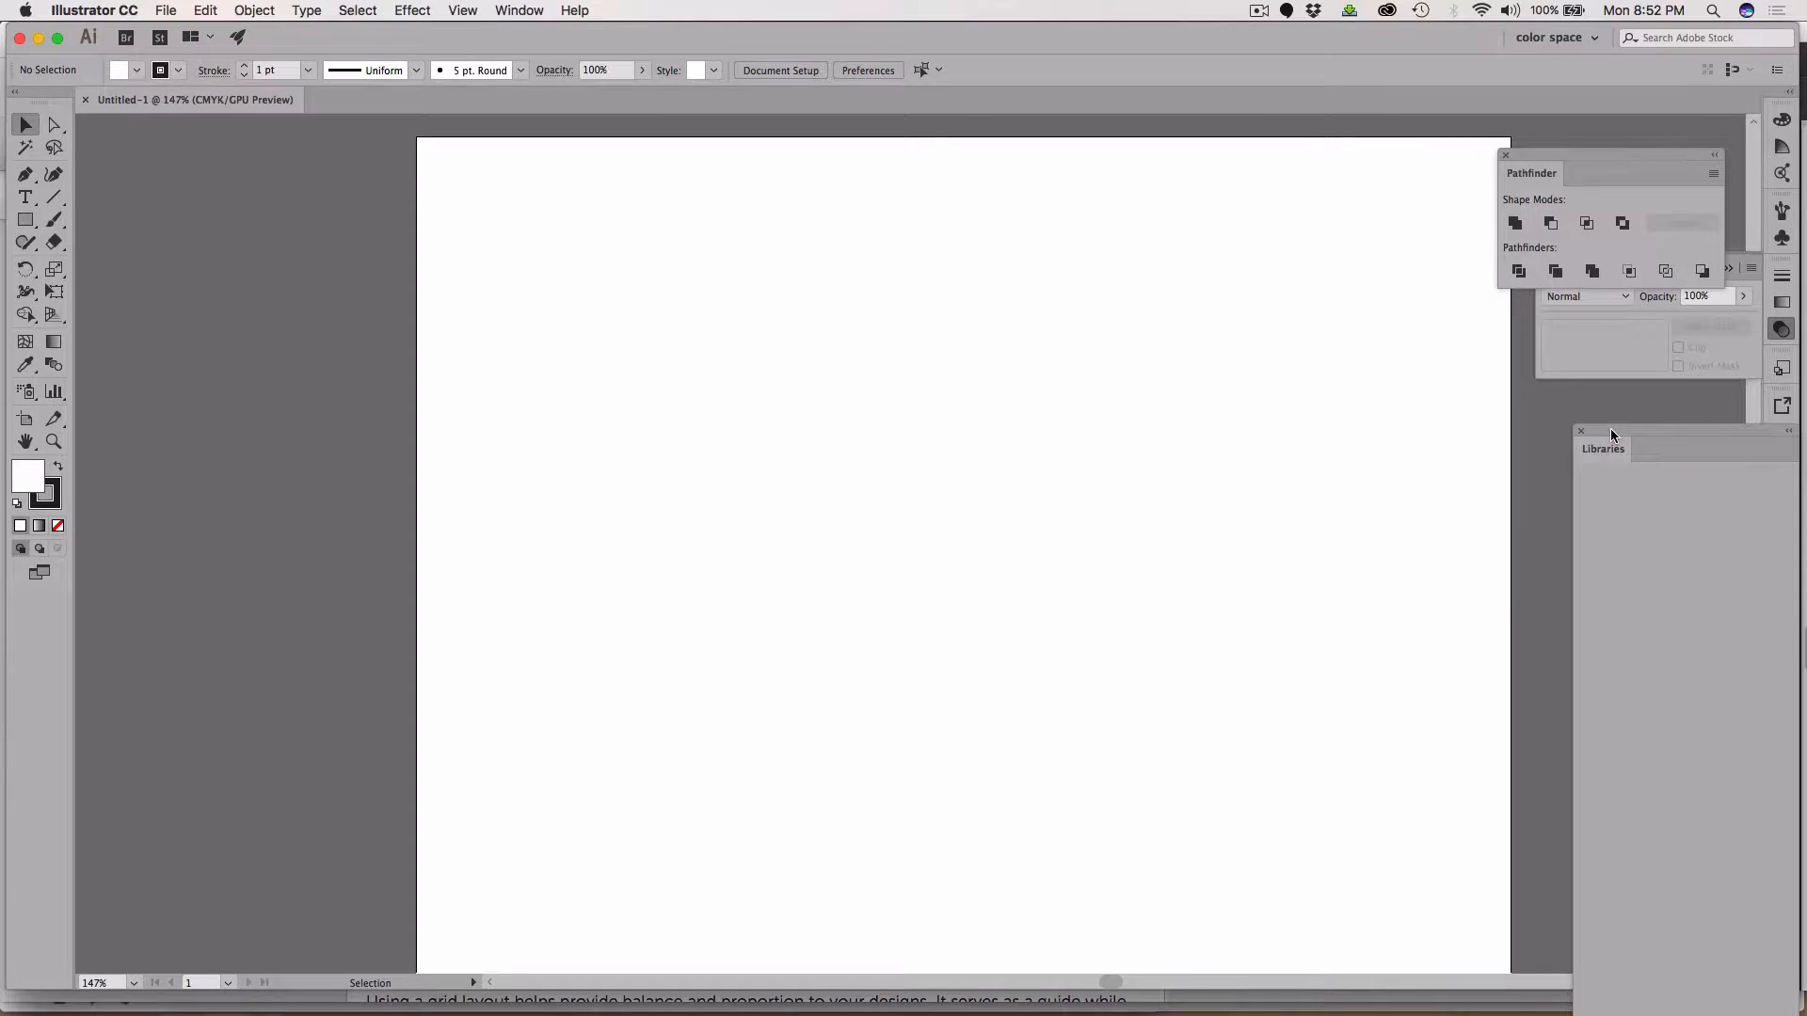
Show the Brushes panel, separate it from its group, enlarge it and place it over the artboard's right edge
{"action": "left_click", "coordinate": [520, 10]}
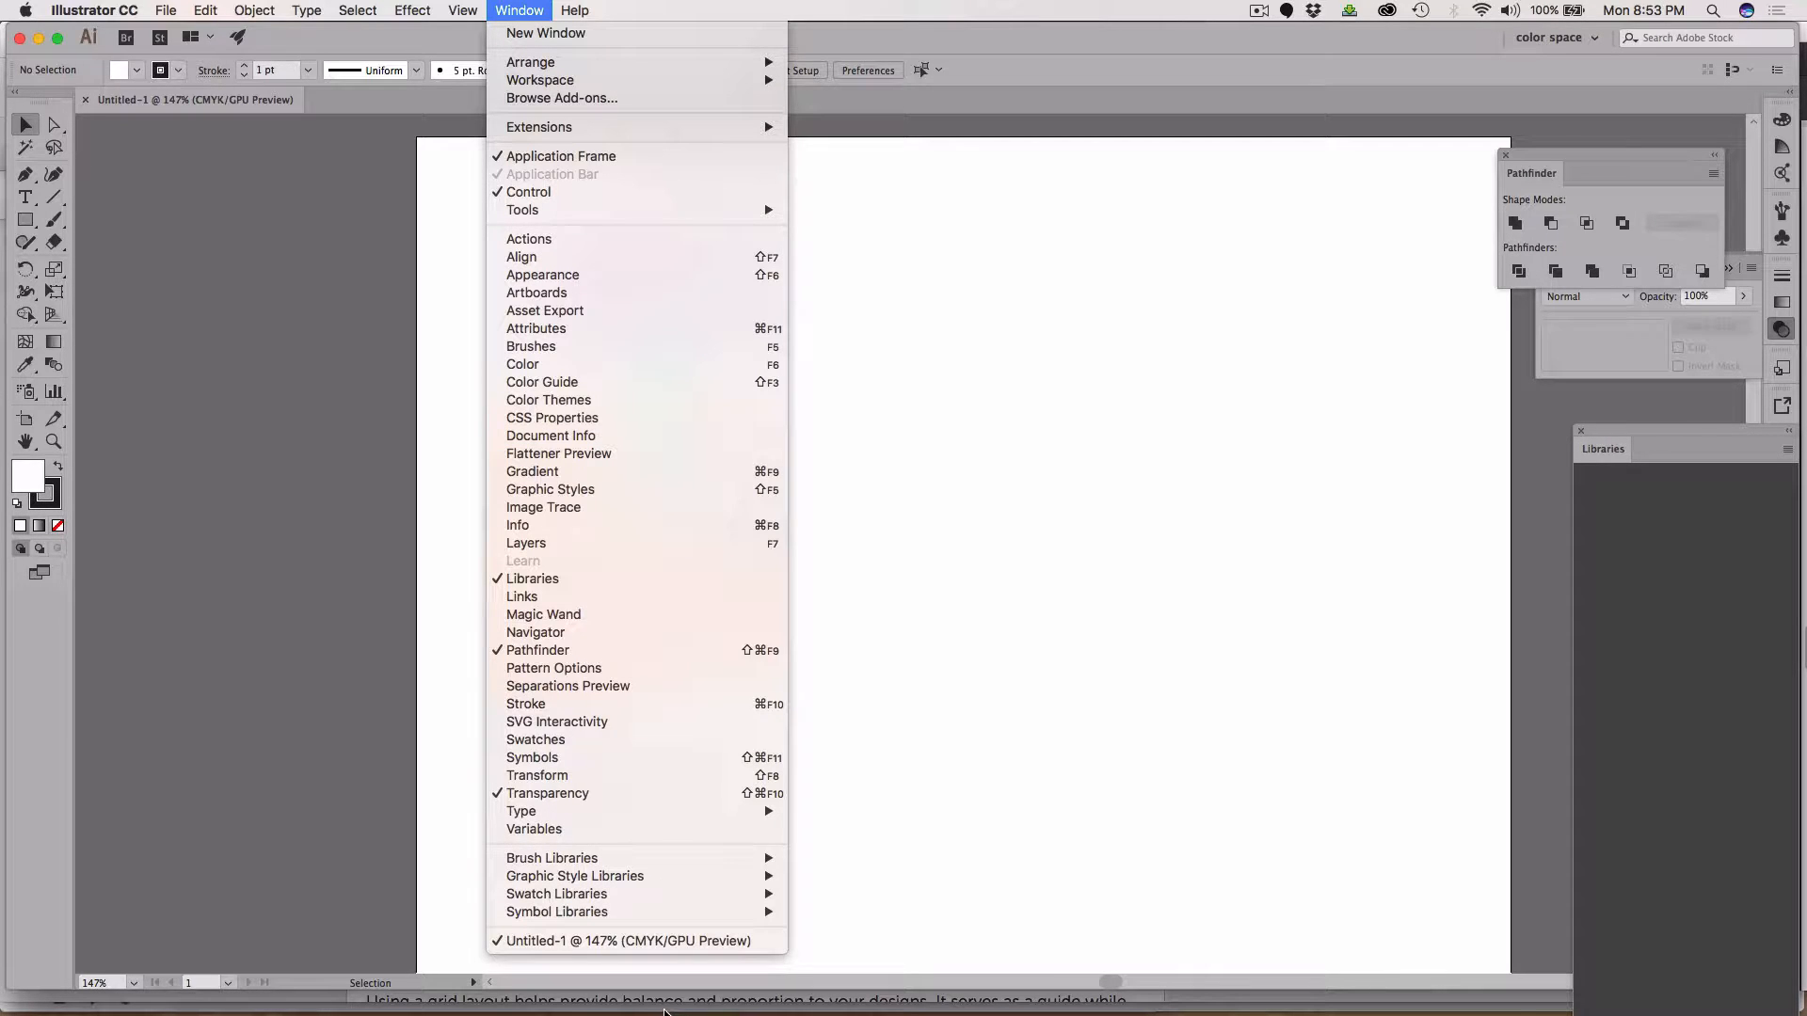
{"action": "left_click", "coordinate": [390, 81]}
{"action": "left_click", "coordinate": [520, 9]}
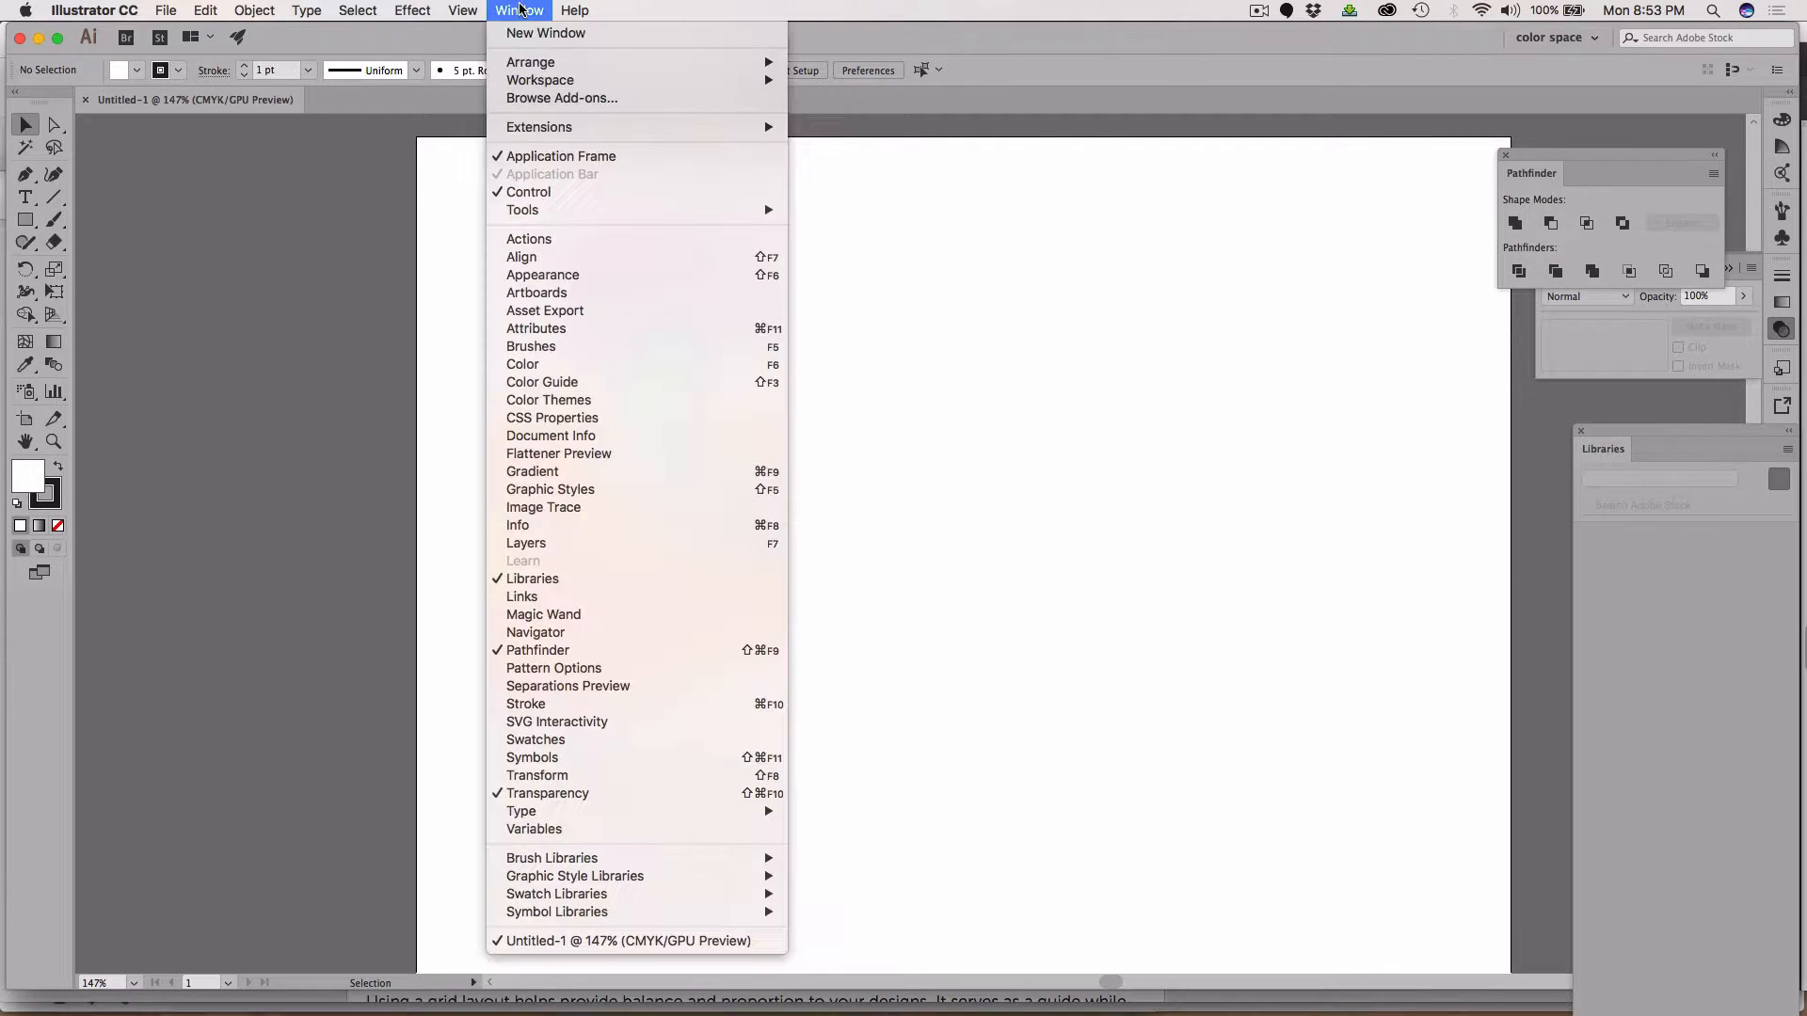
{"action": "left_click", "coordinate": [533, 350]}
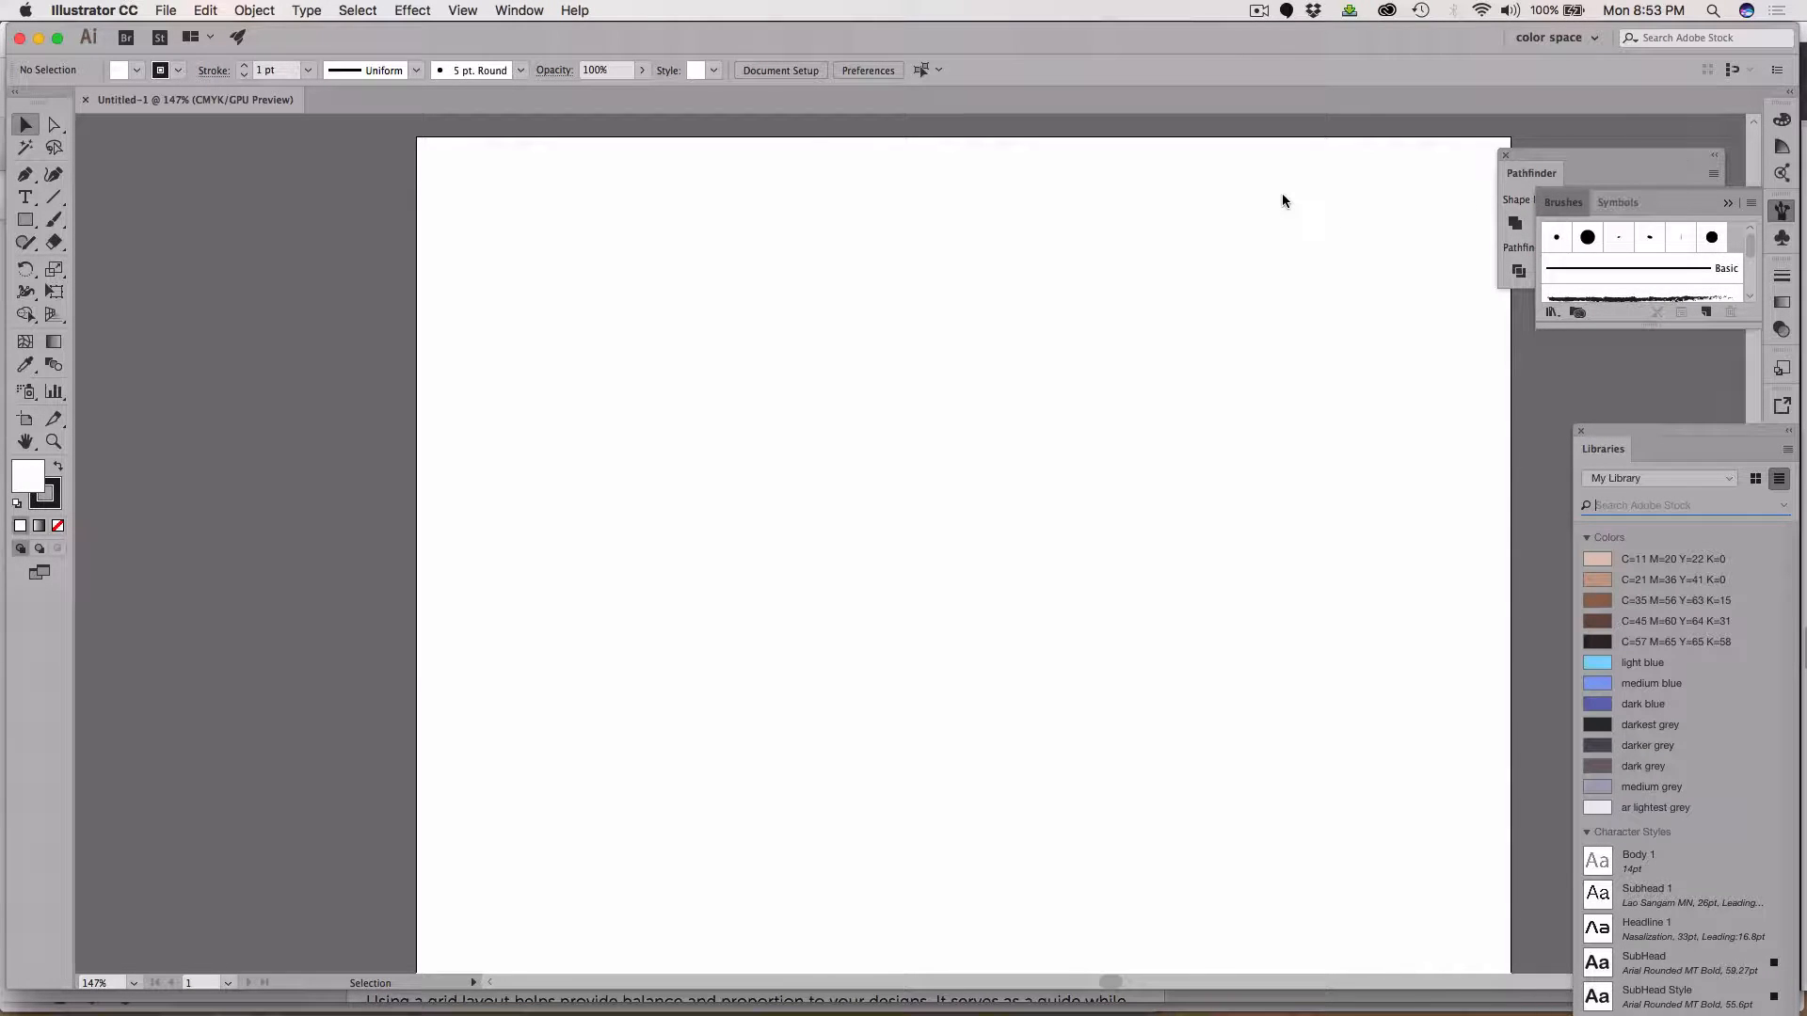
{"action": "left_click_drag", "start_coordinate": [1563, 202], "coordinate": [1283, 200]}
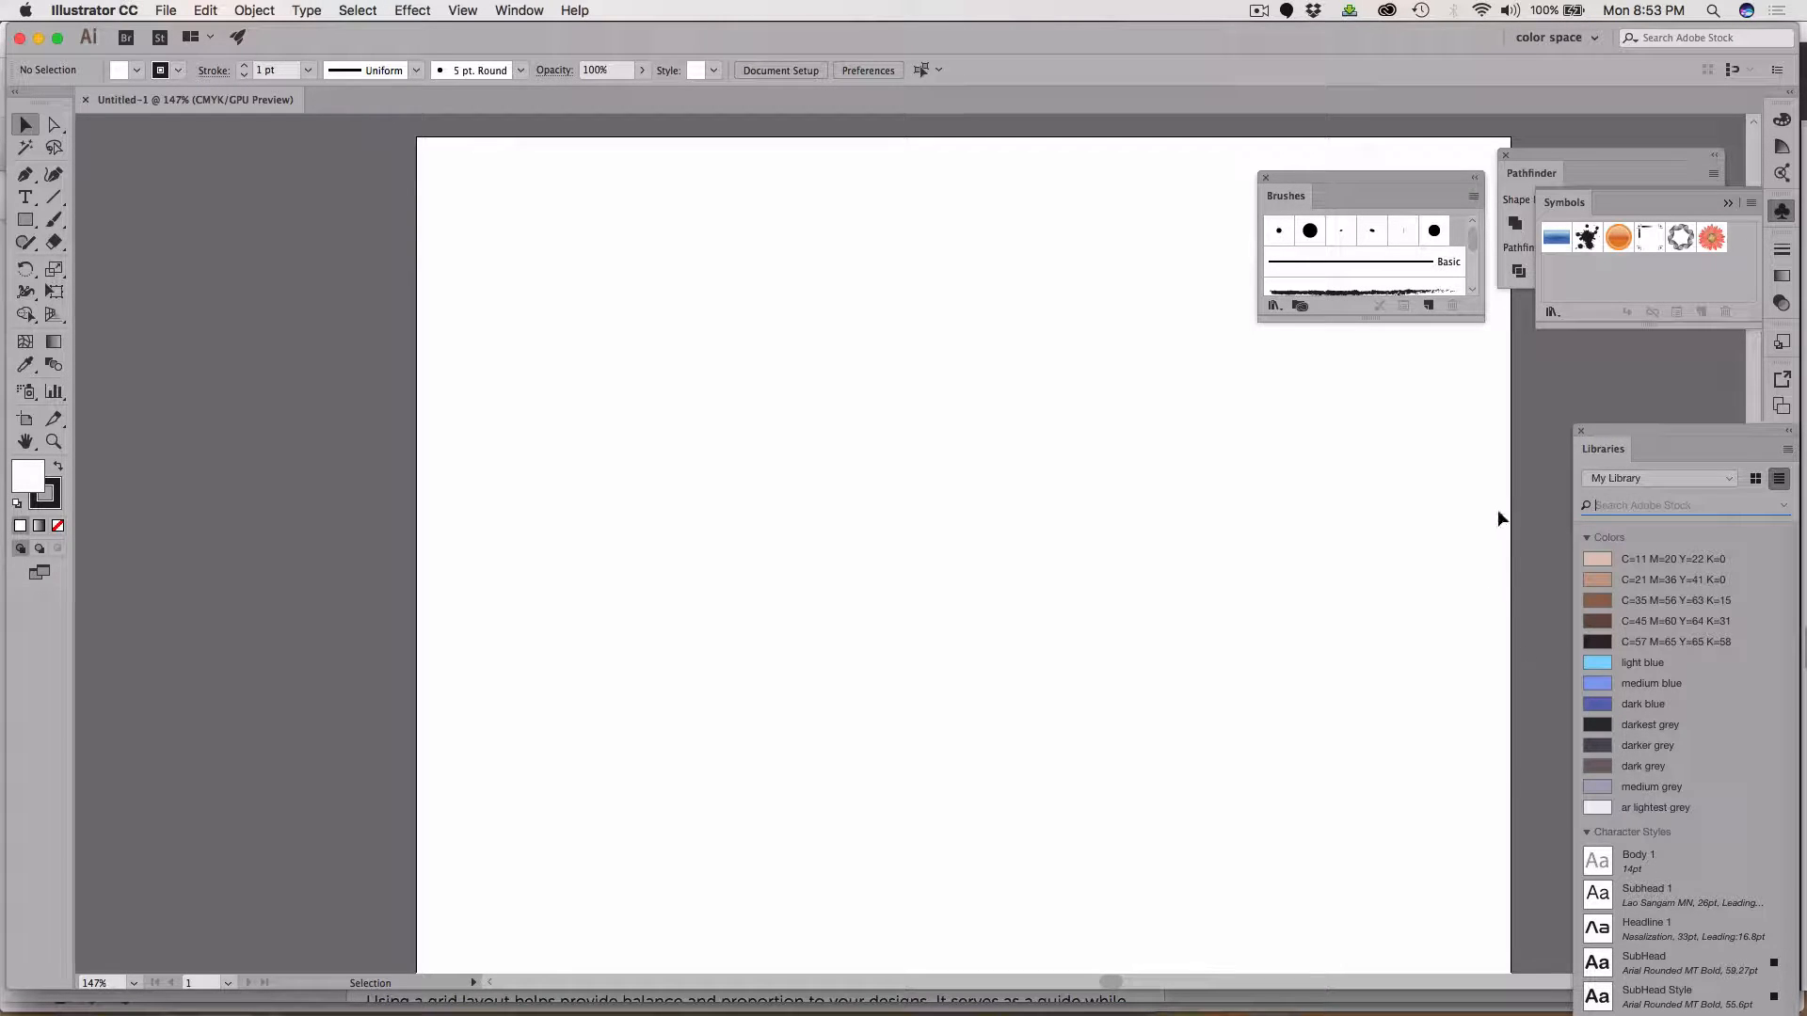
{"action": "mouse_move", "coordinate": [1477, 318]}
{"action": "left_mouse_down"}
{"action": "mouse_move", "coordinate": [1553, 675]}
{"action": "mouse_move", "coordinate": [1543, 769]}
{"action": "mouse_move", "coordinate": [1569, 877]}
{"action": "left_mouse_up"}
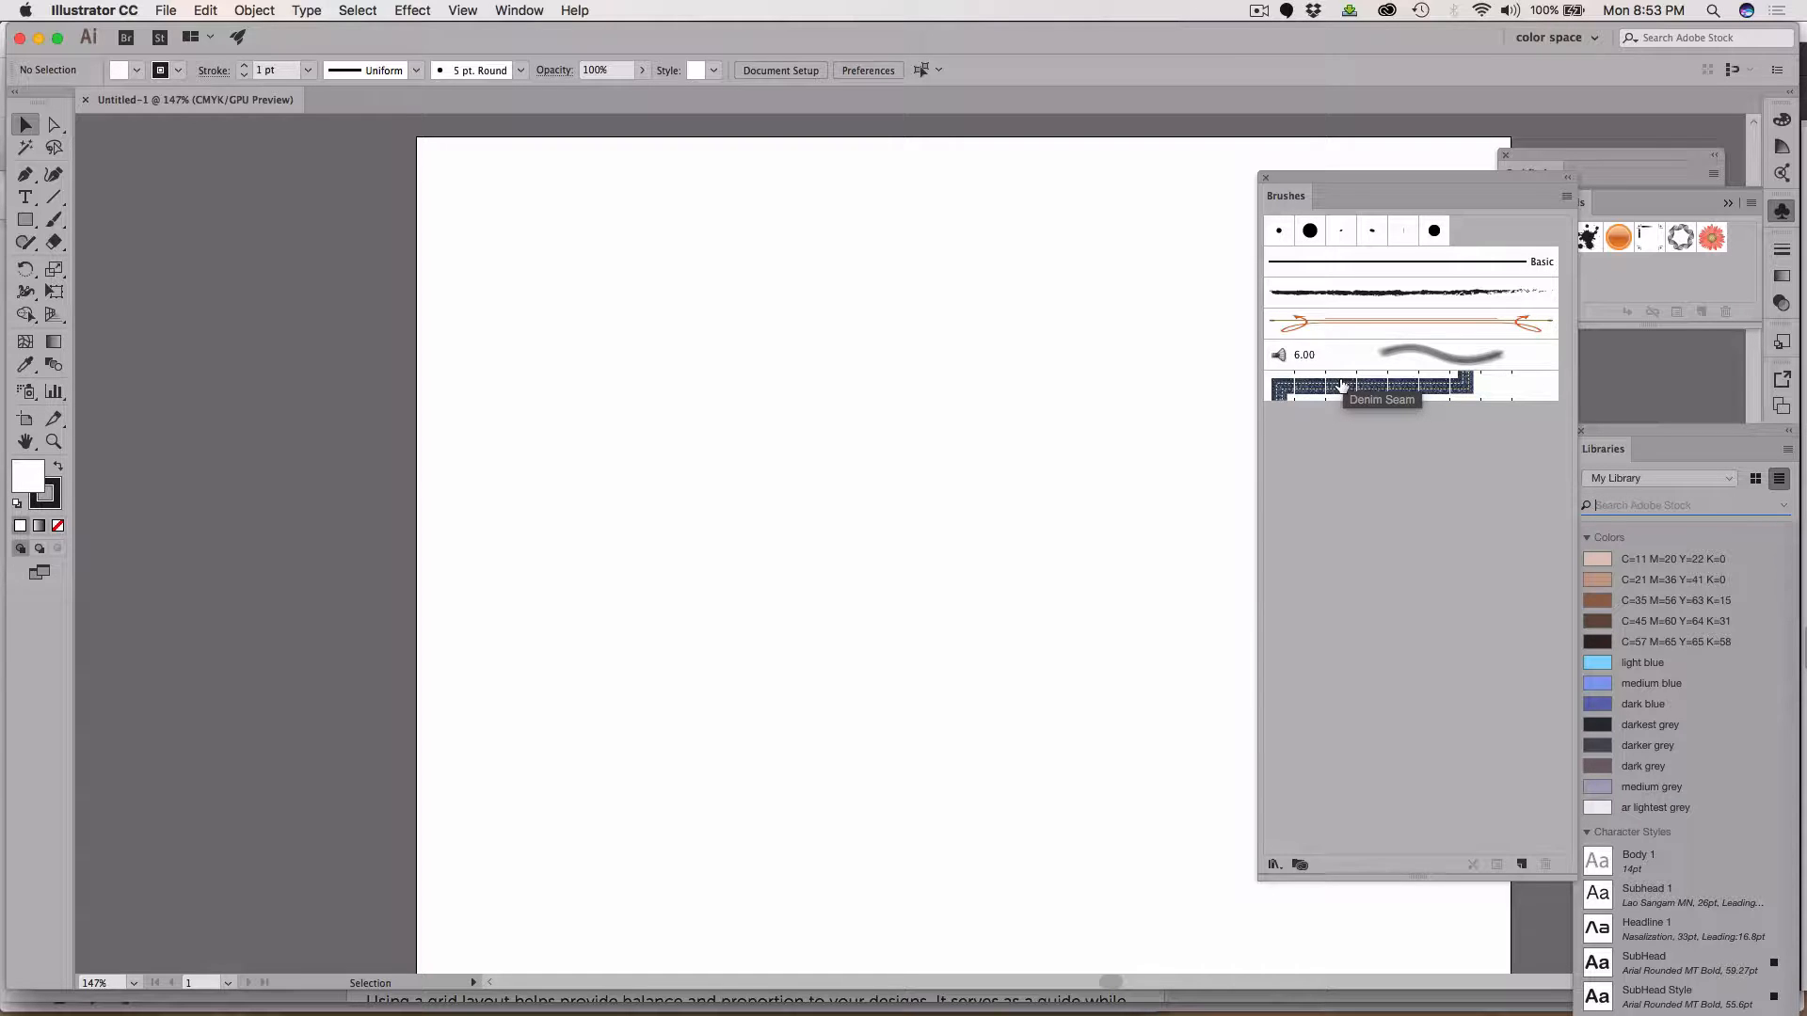
{"action": "mouse_move", "coordinate": [1316, 175]}
{"action": "left_mouse_down"}
{"action": "mouse_move", "coordinate": [1439, 226]}
{"action": "mouse_move", "coordinate": [1397, 212]}
{"action": "left_mouse_up"}
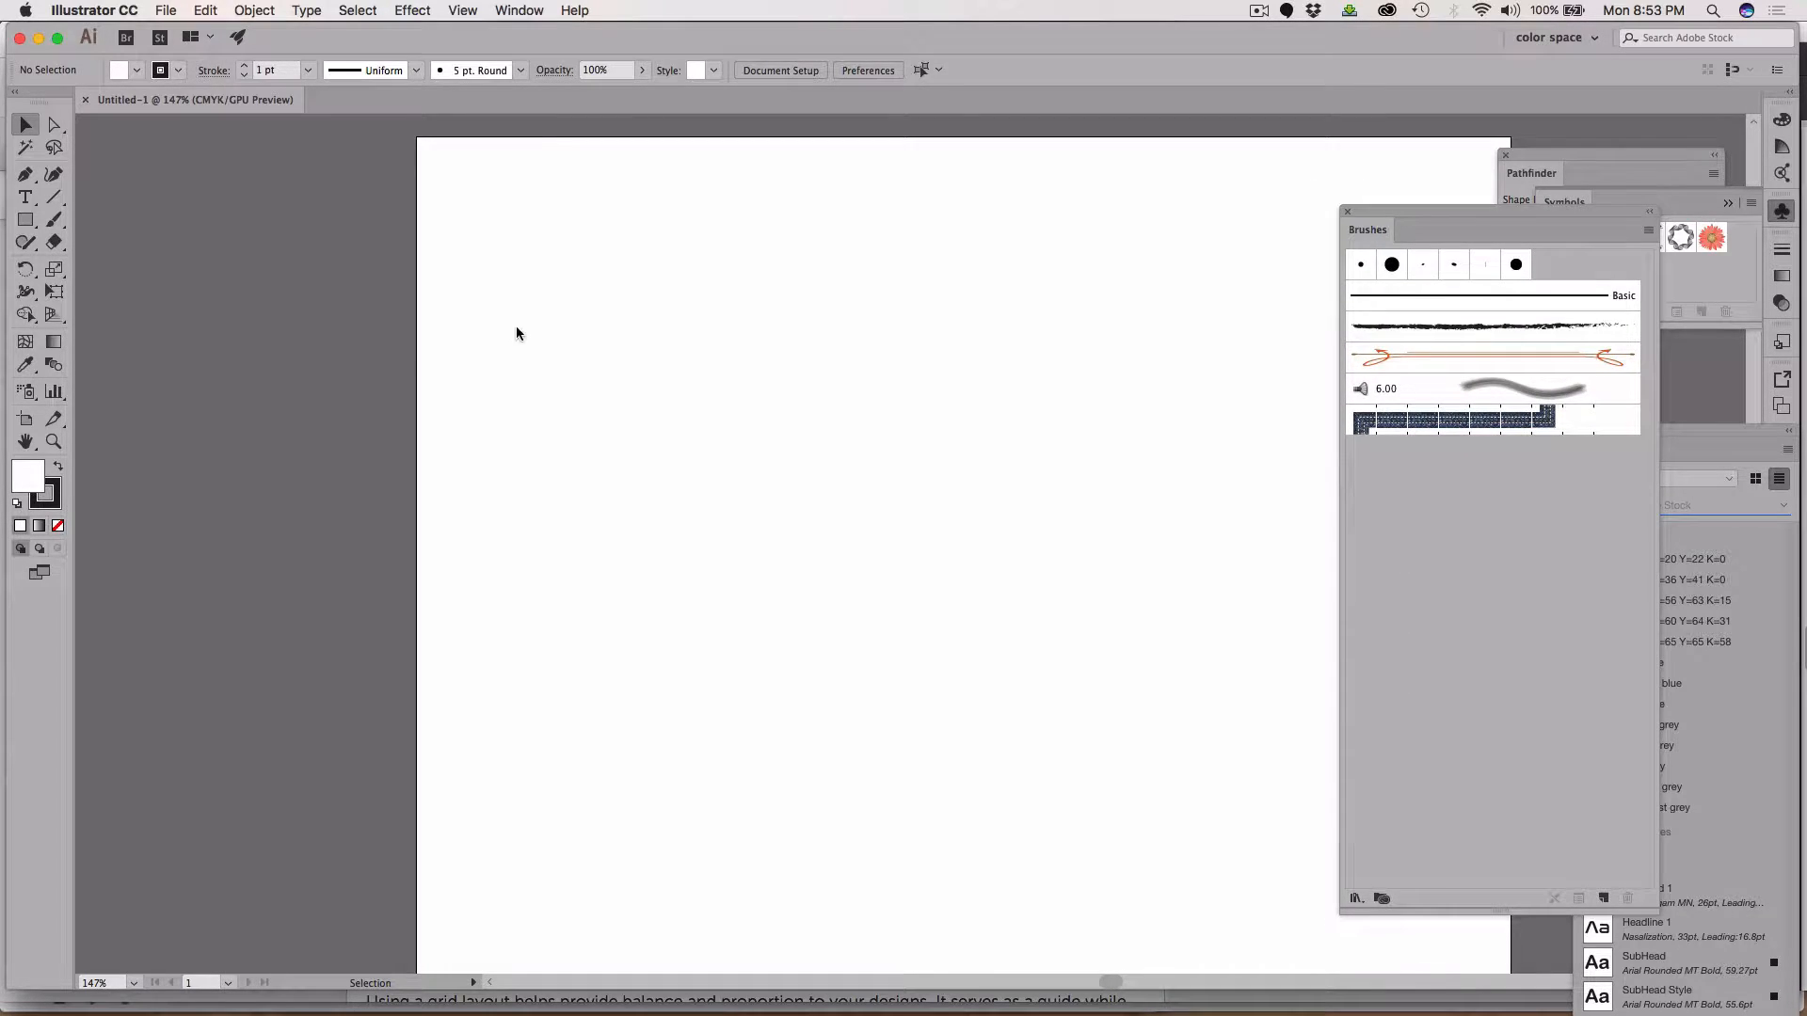
Draw a thin vertical rectangle about 6 by 168 pt with black fill and no stroke, and zoom in on its upper end
{"action": "left_click", "coordinate": [25, 222]}
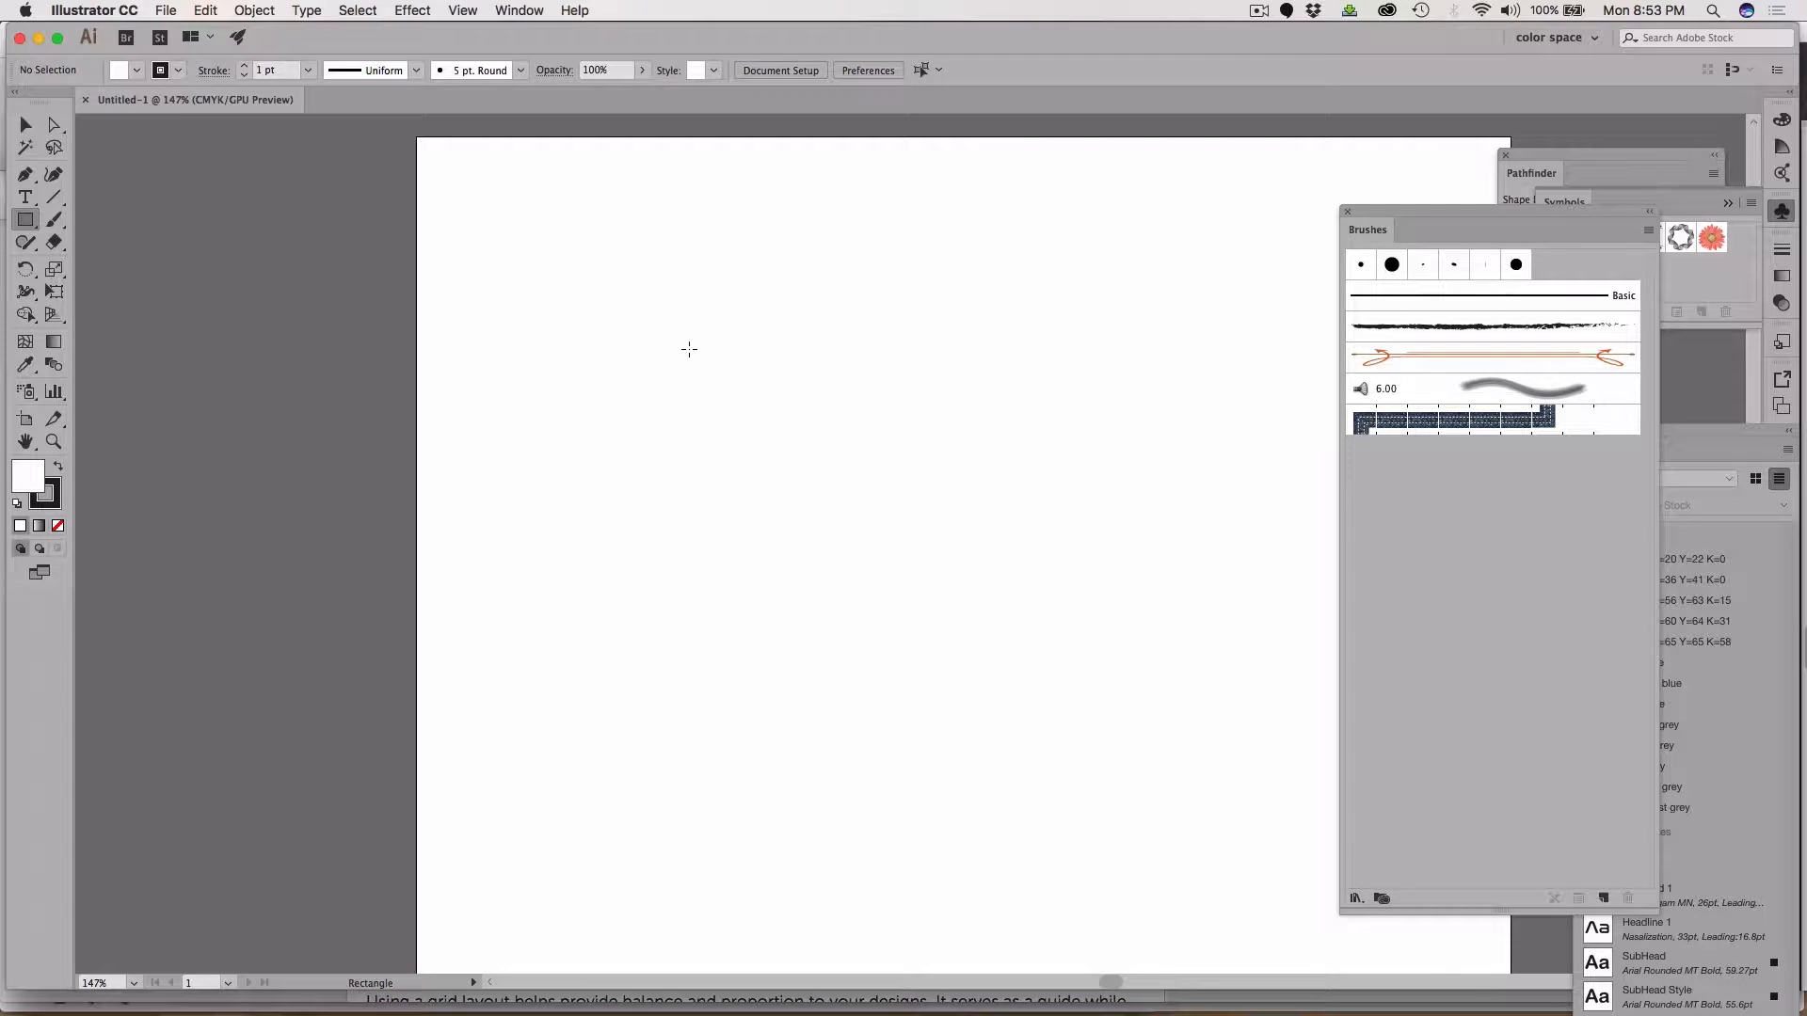
{"action": "left_click_drag", "start_coordinate": [662, 332], "coordinate": [676, 511]}
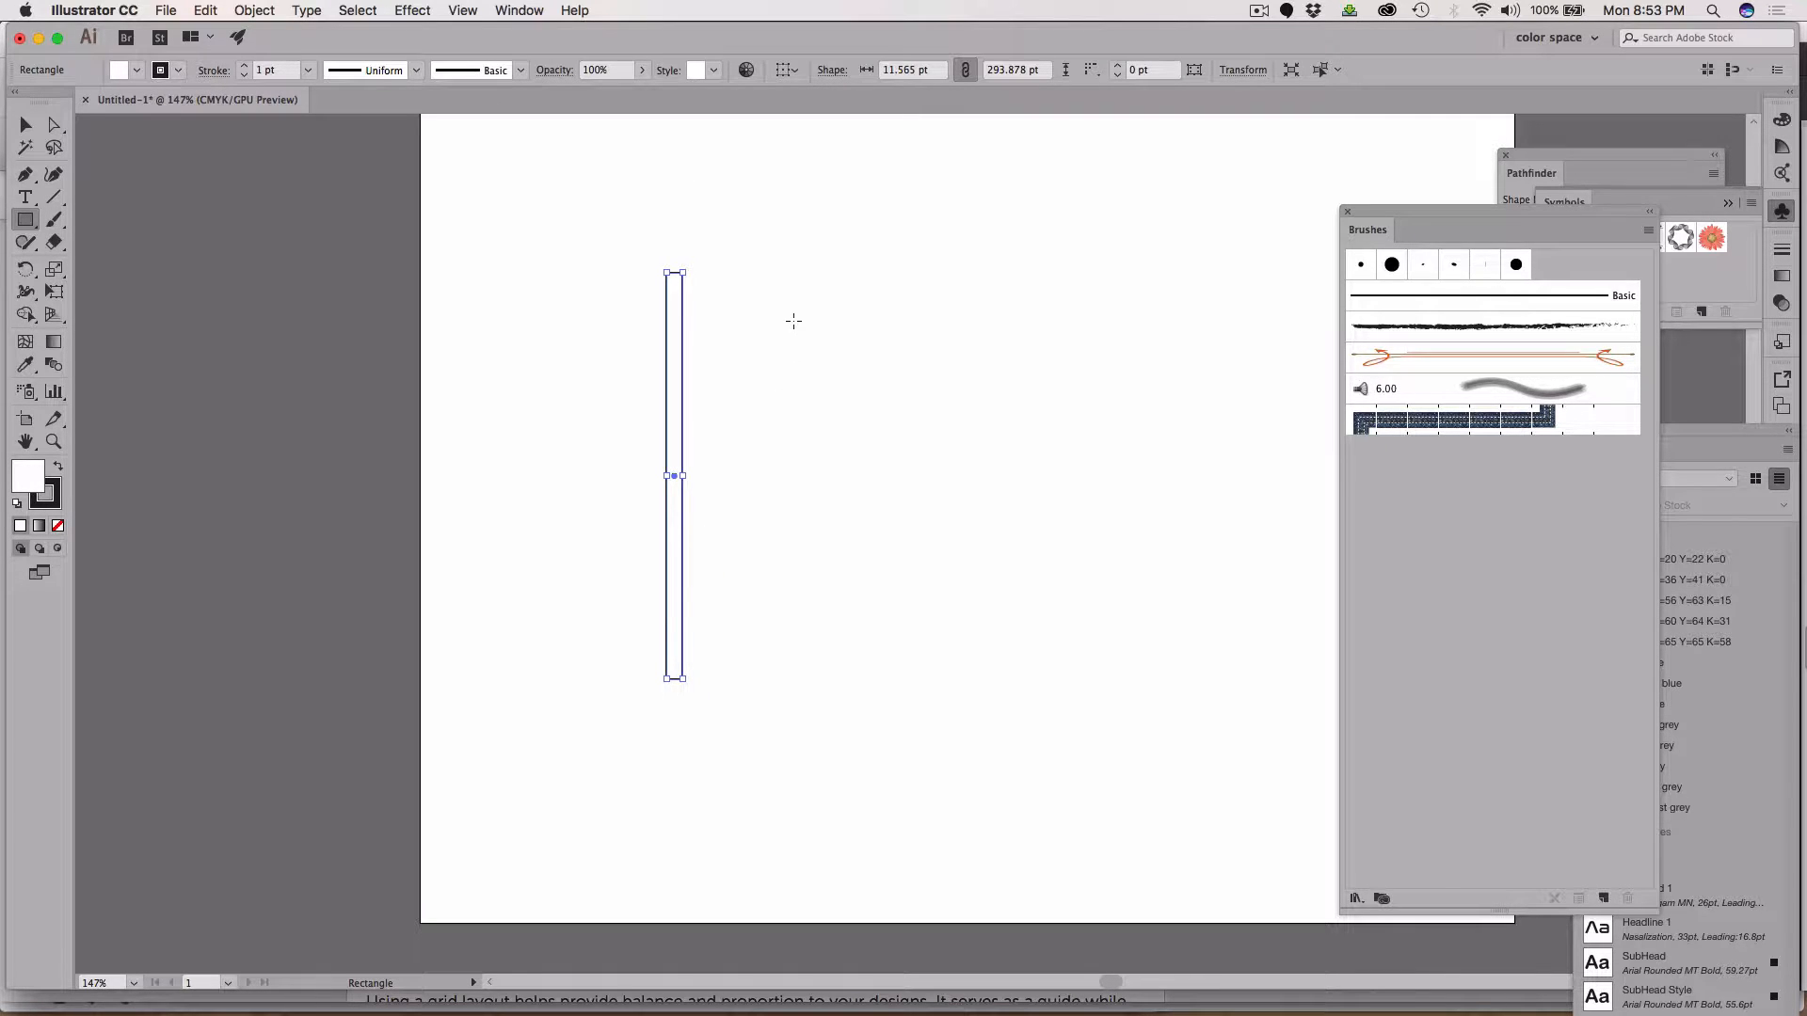
{"action": "key", "text": "super+z"}
{"action": "left_click_drag", "start_coordinate": [661, 315], "coordinate": [670, 546]}
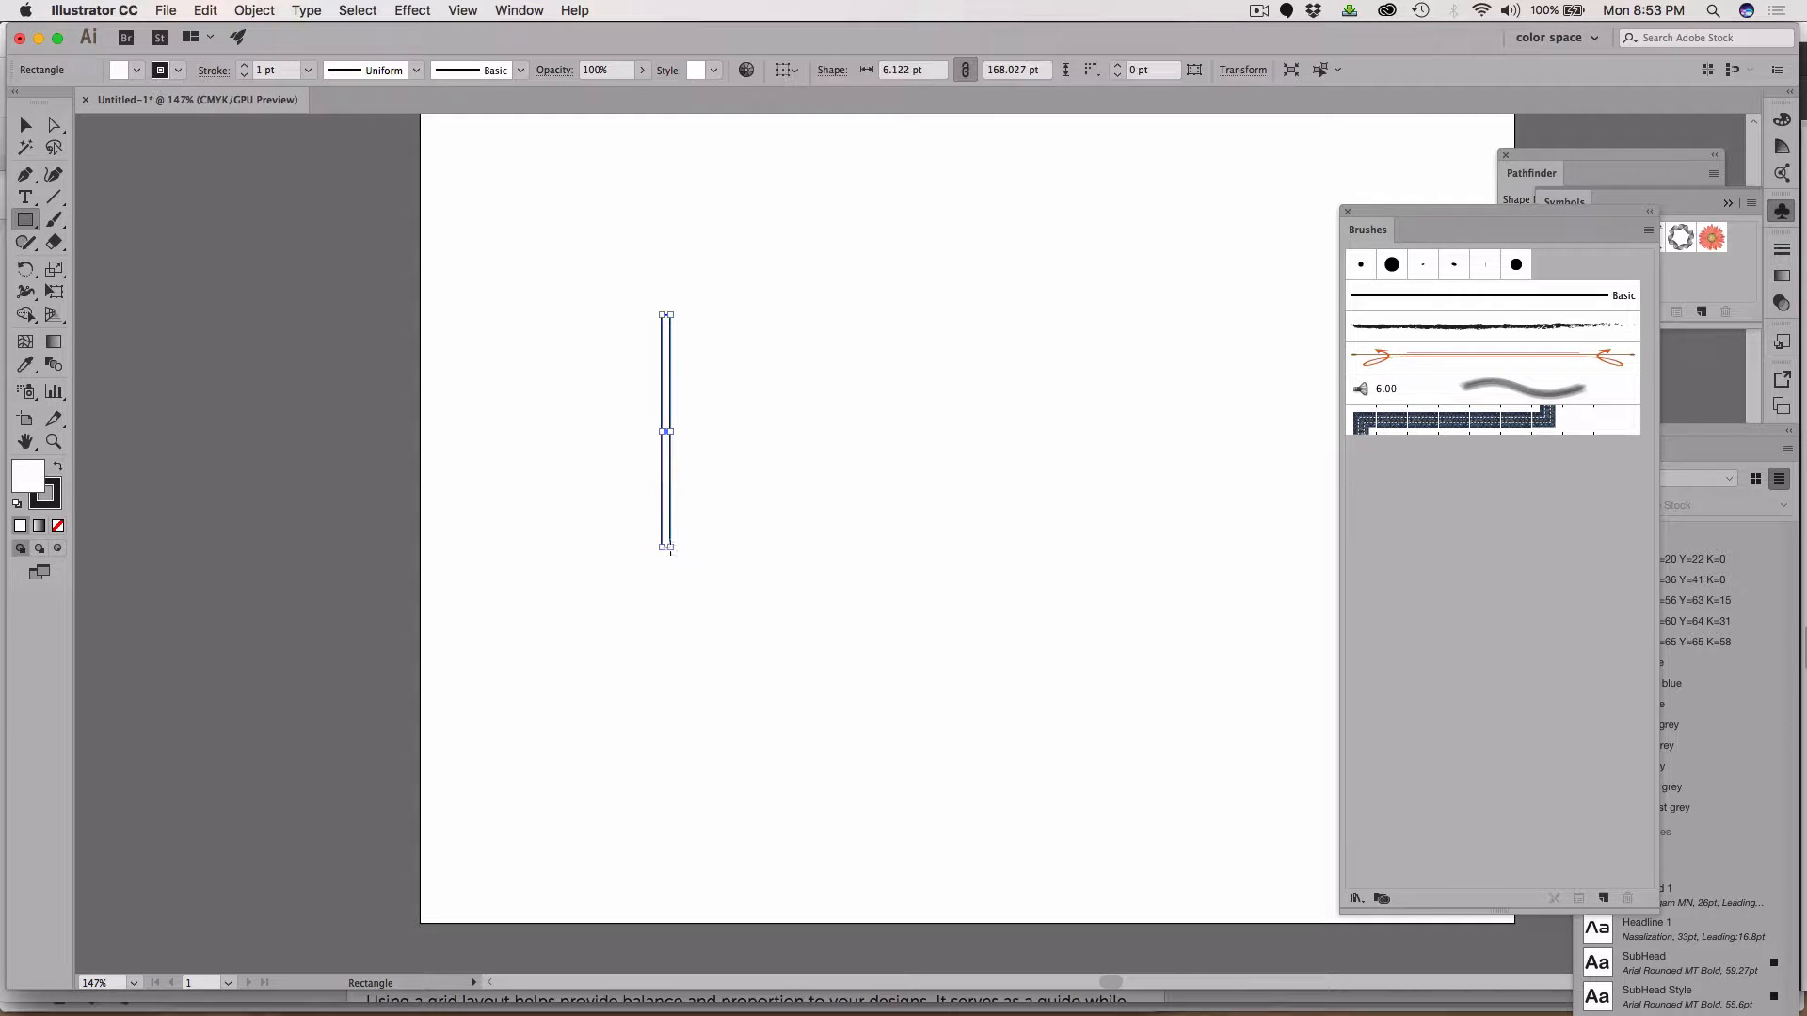
{"action": "left_click", "coordinate": [59, 465]}
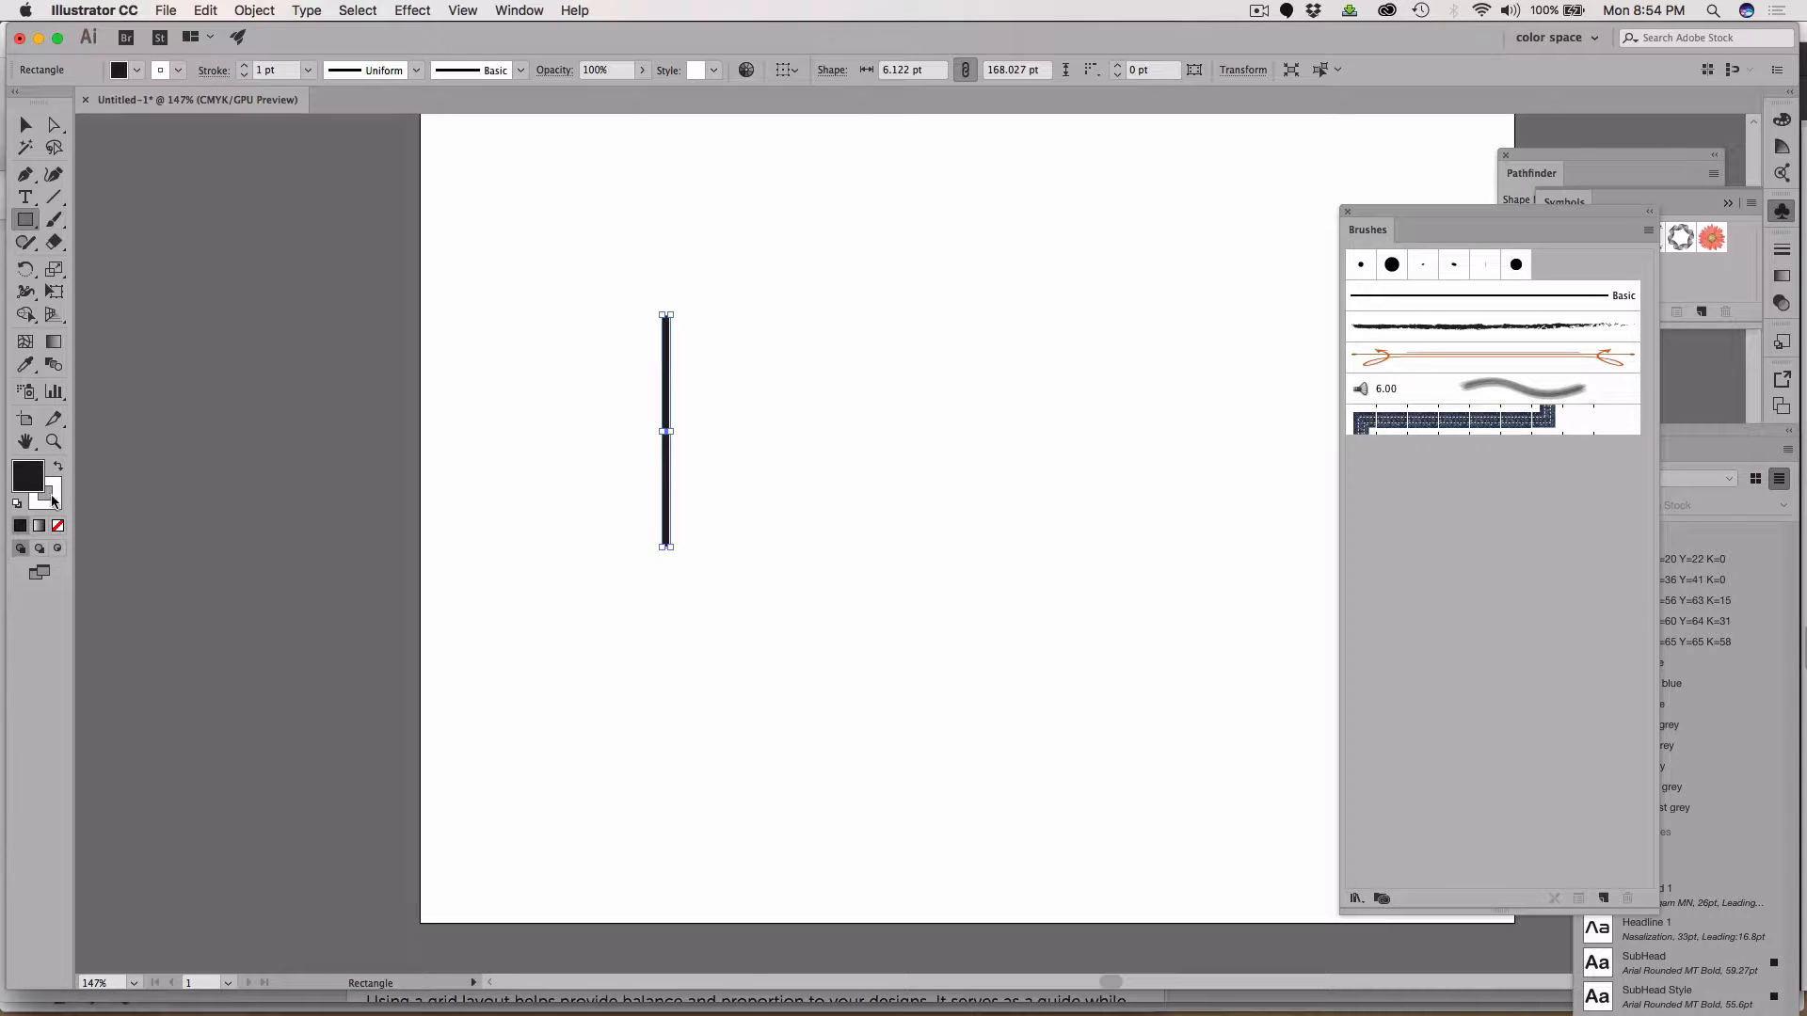
{"action": "left_click", "coordinate": [59, 527]}
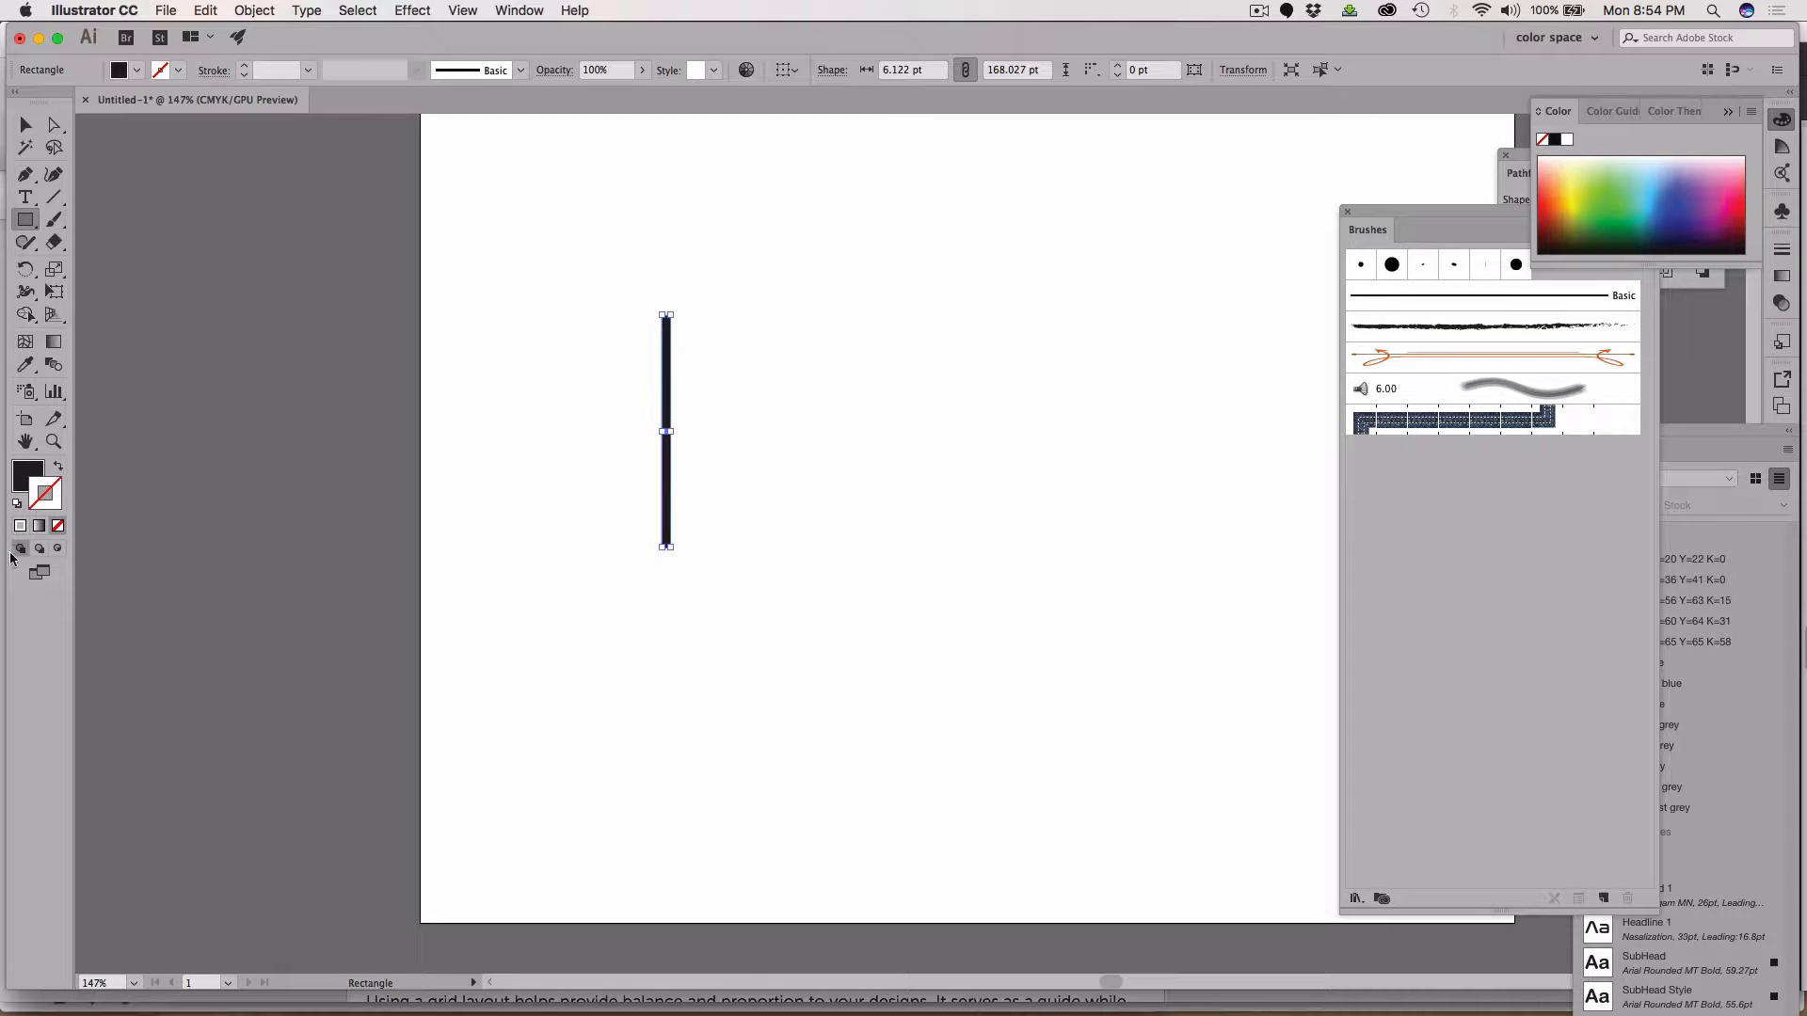
{"action": "left_click", "coordinate": [23, 475]}
{"action": "left_click", "coordinate": [54, 442]}
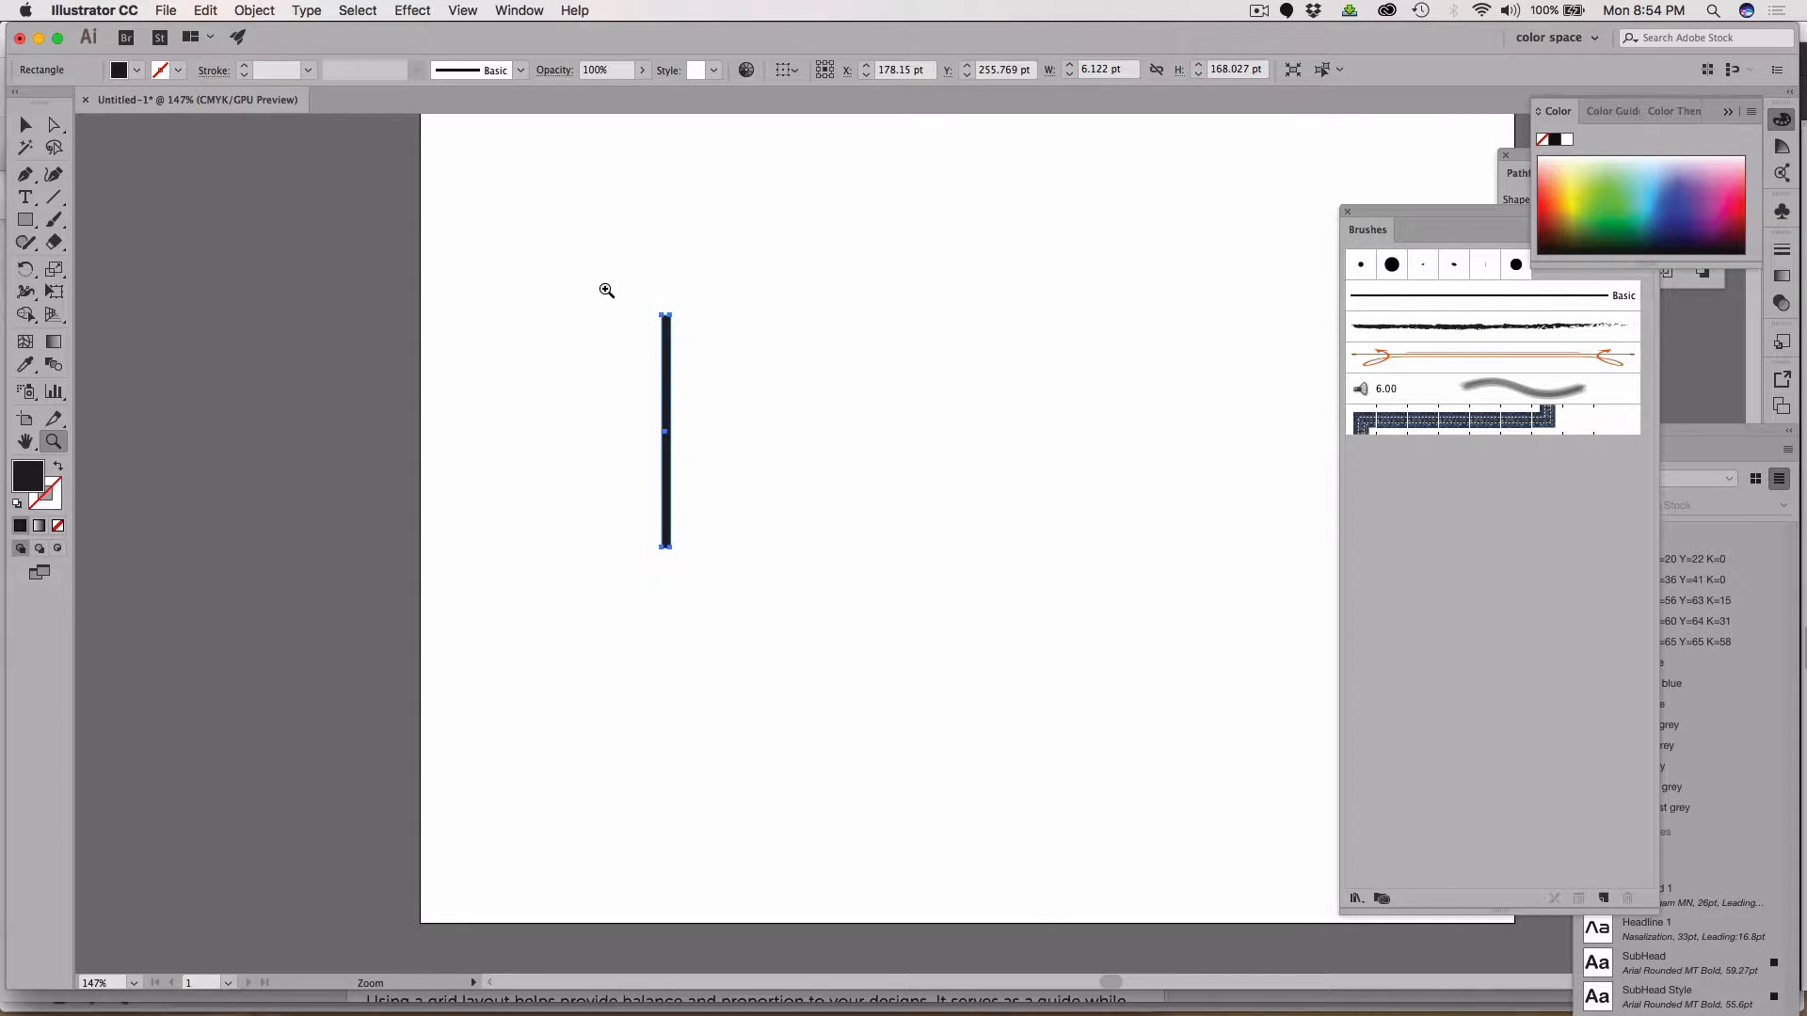
{"action": "left_click_drag", "start_coordinate": [621, 280], "coordinate": [704, 341]}
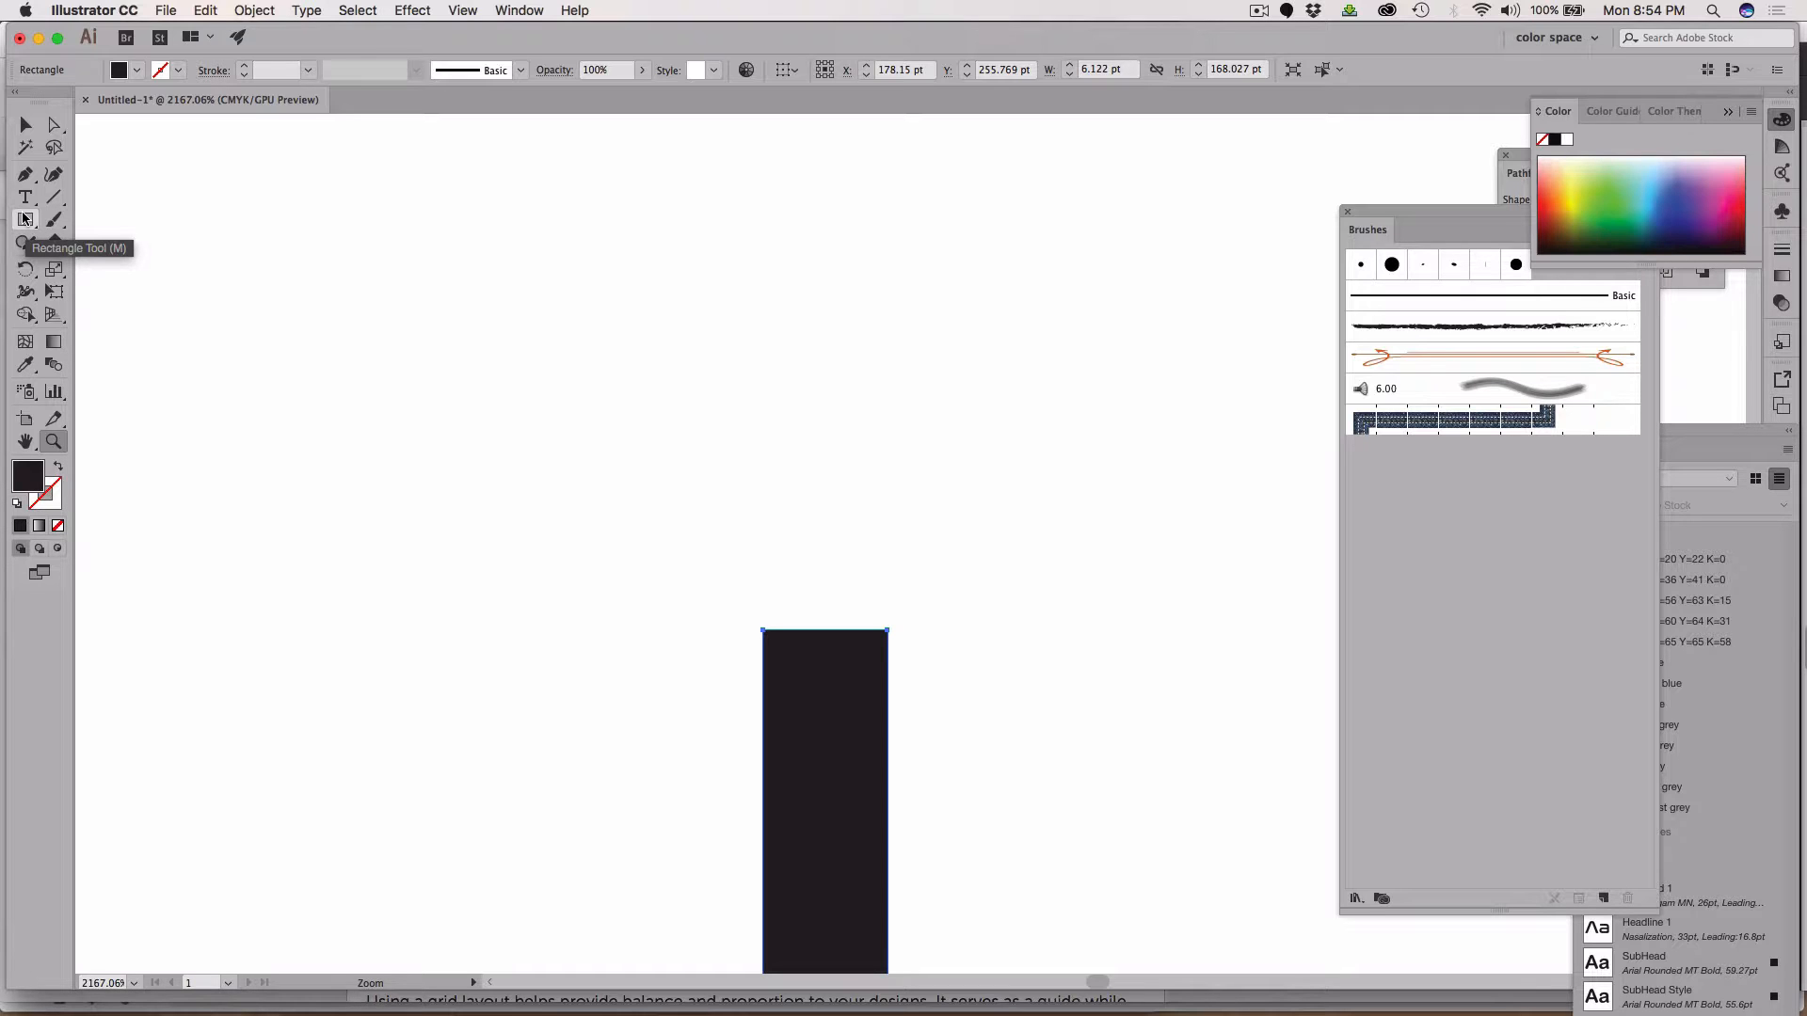
{"action": "left_click", "coordinate": [25, 219]}
{"action": "left_click_drag", "start_coordinate": [669, 461], "coordinate": [971, 610]}
{"action": "key", "text": "super+z"}
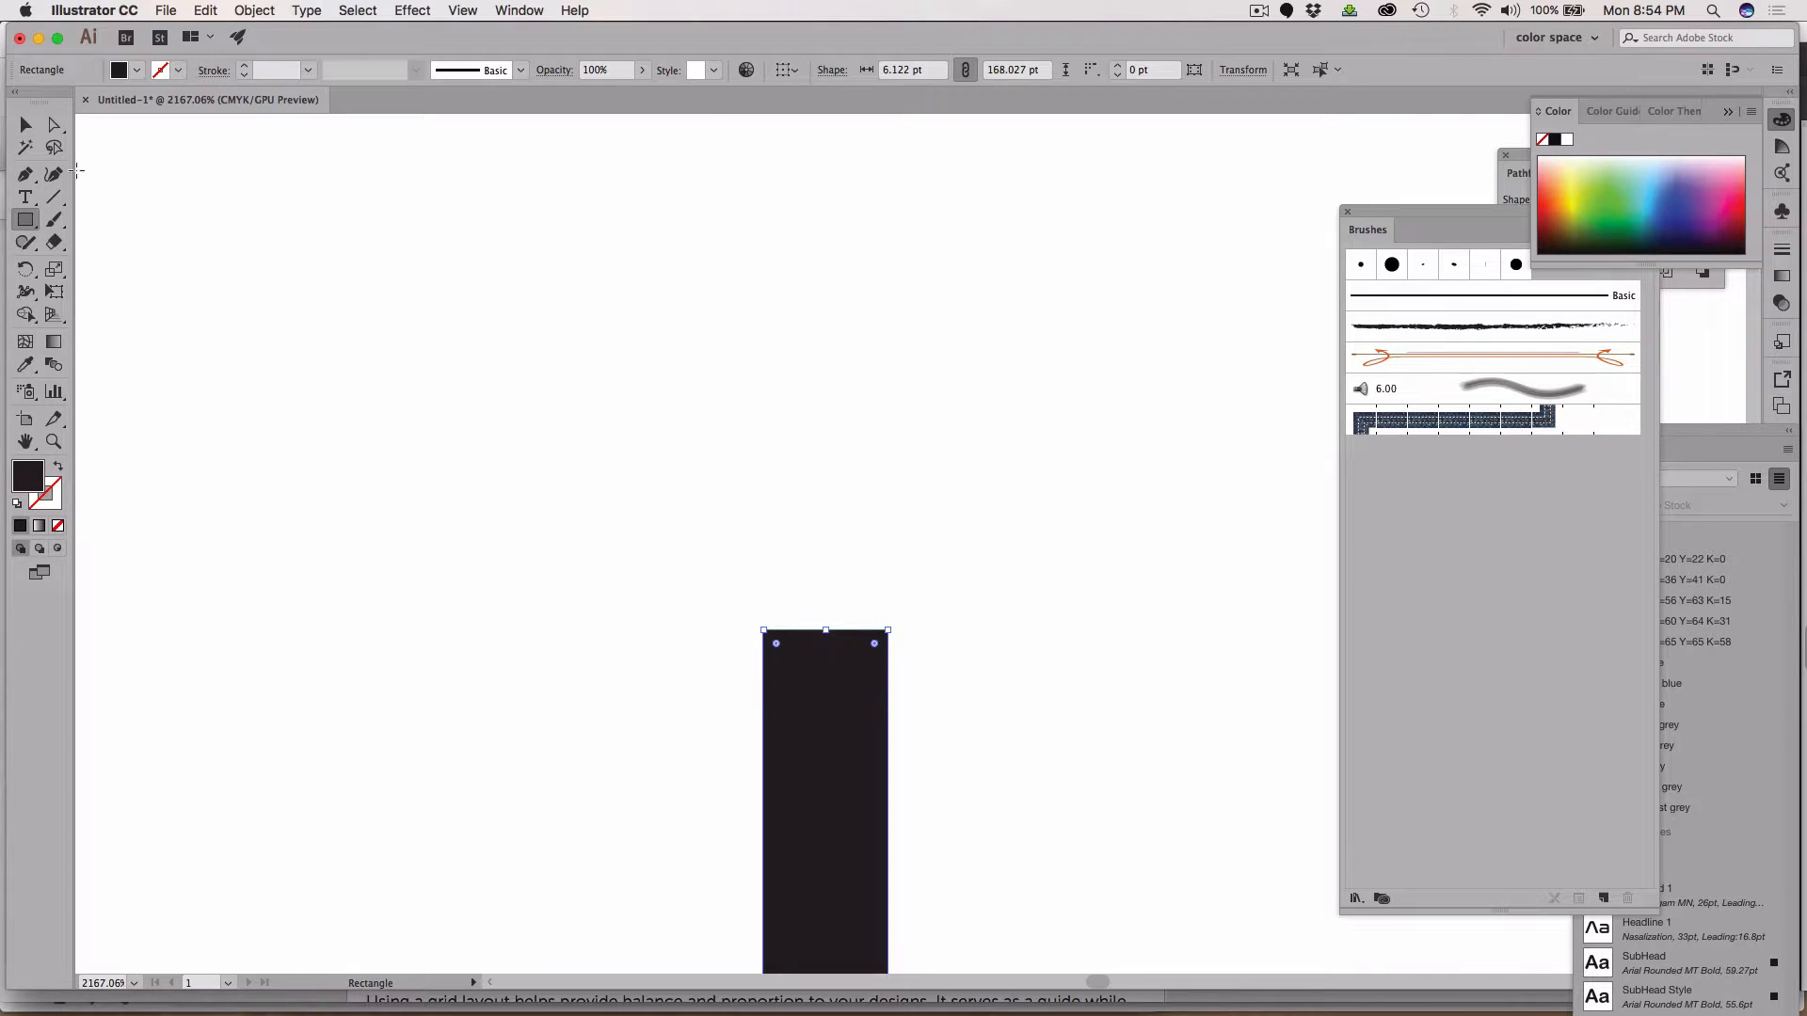
Draw a black ellipse about 15.5 pt wide and 8.3 pt high, and place it just above the rectangle's upper end
{"action": "left_click", "coordinate": [25, 221]}
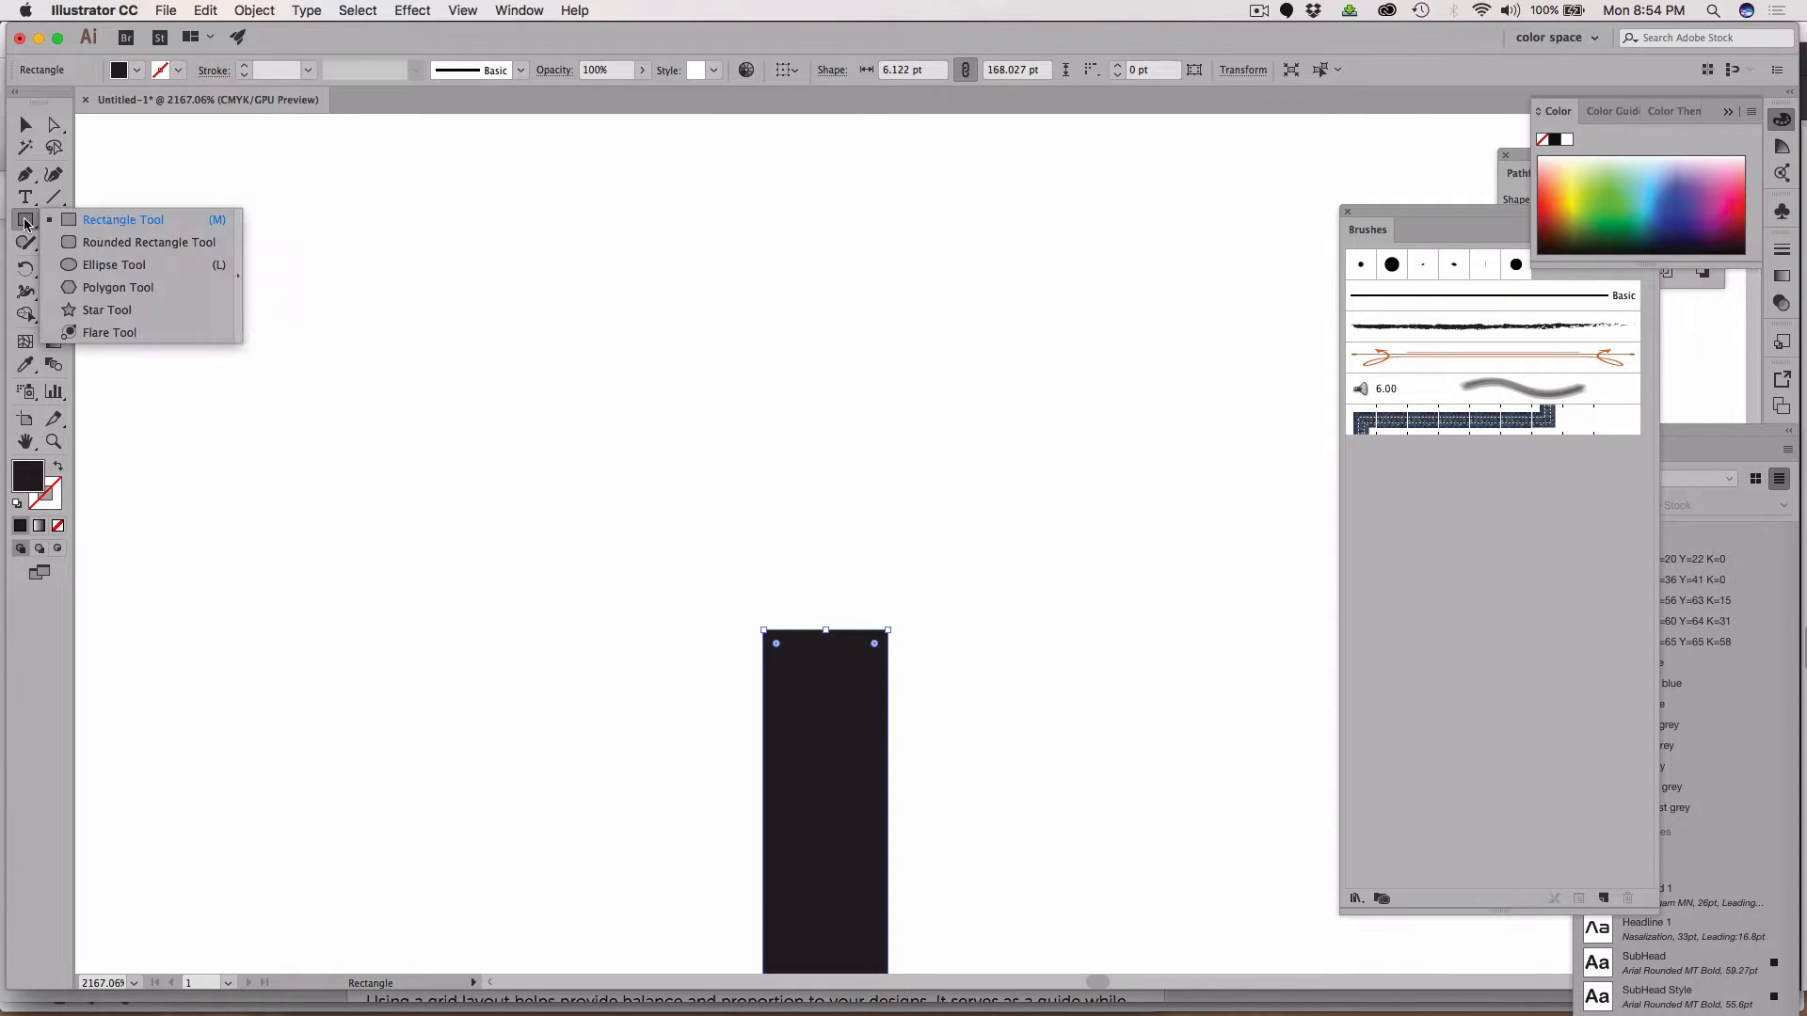
{"action": "left_click", "coordinate": [114, 268]}
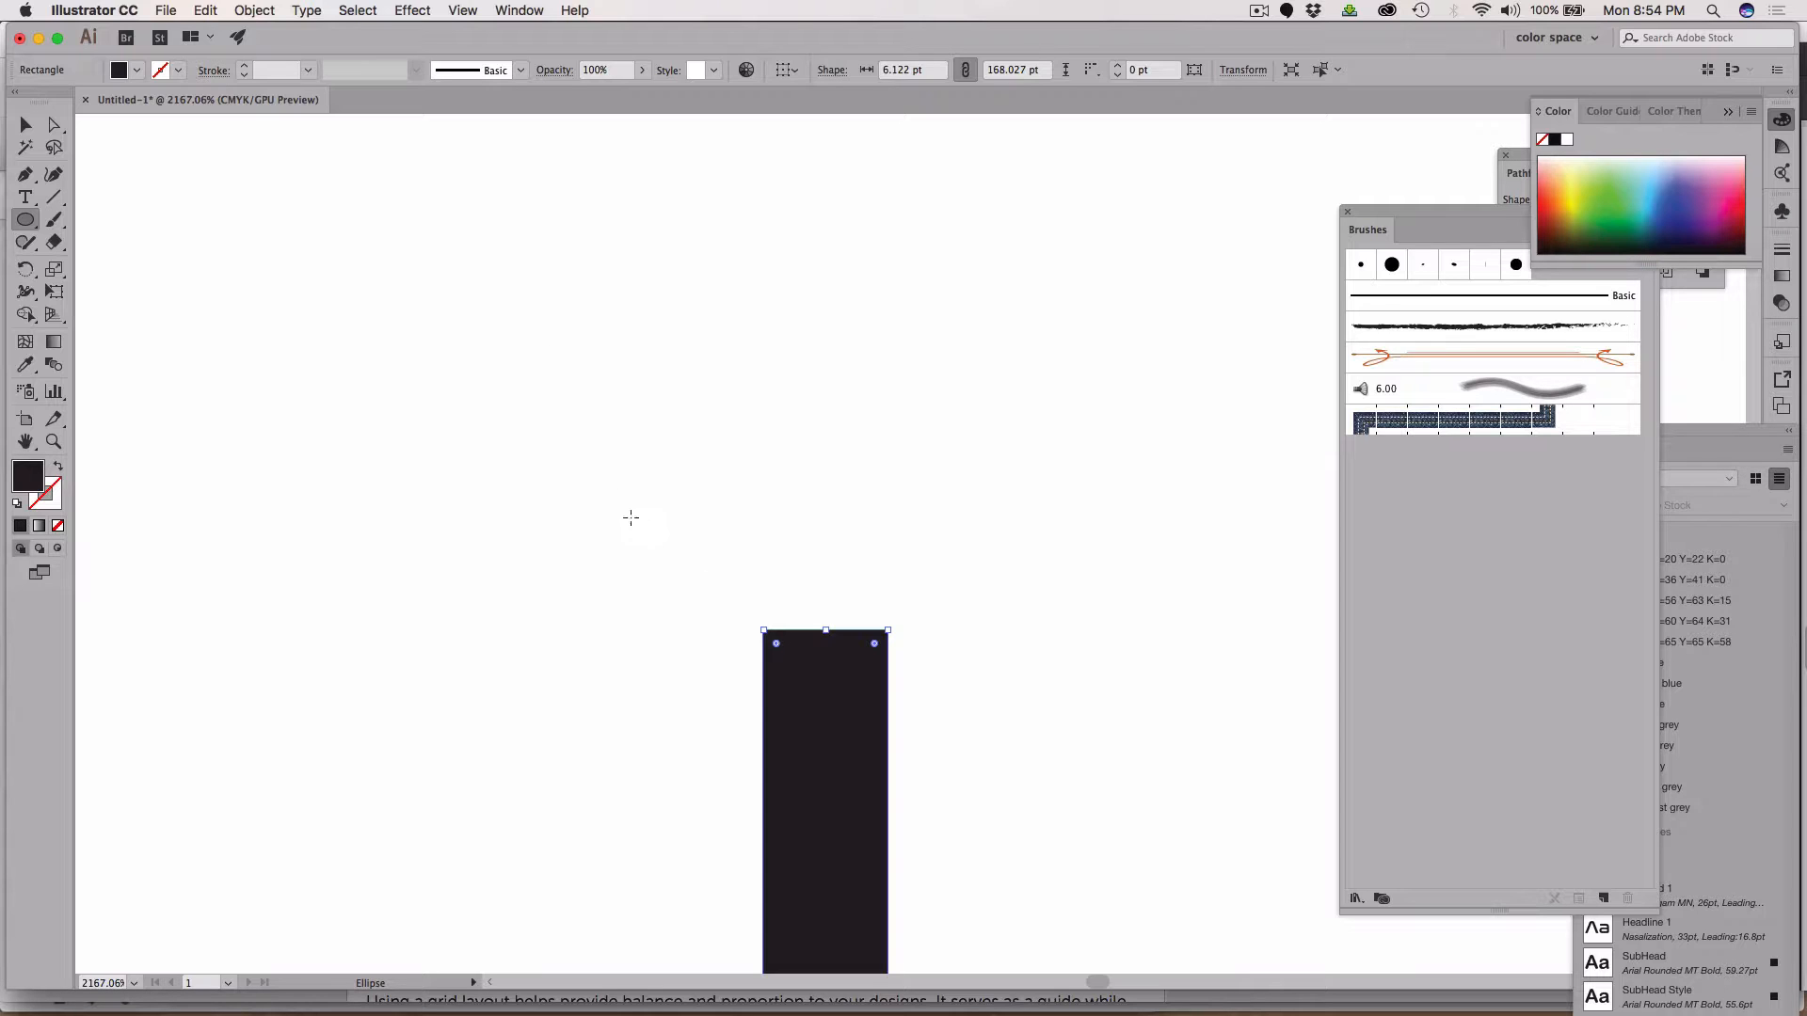
{"action": "left_click_drag", "start_coordinate": [600, 468], "coordinate": [915, 638]}
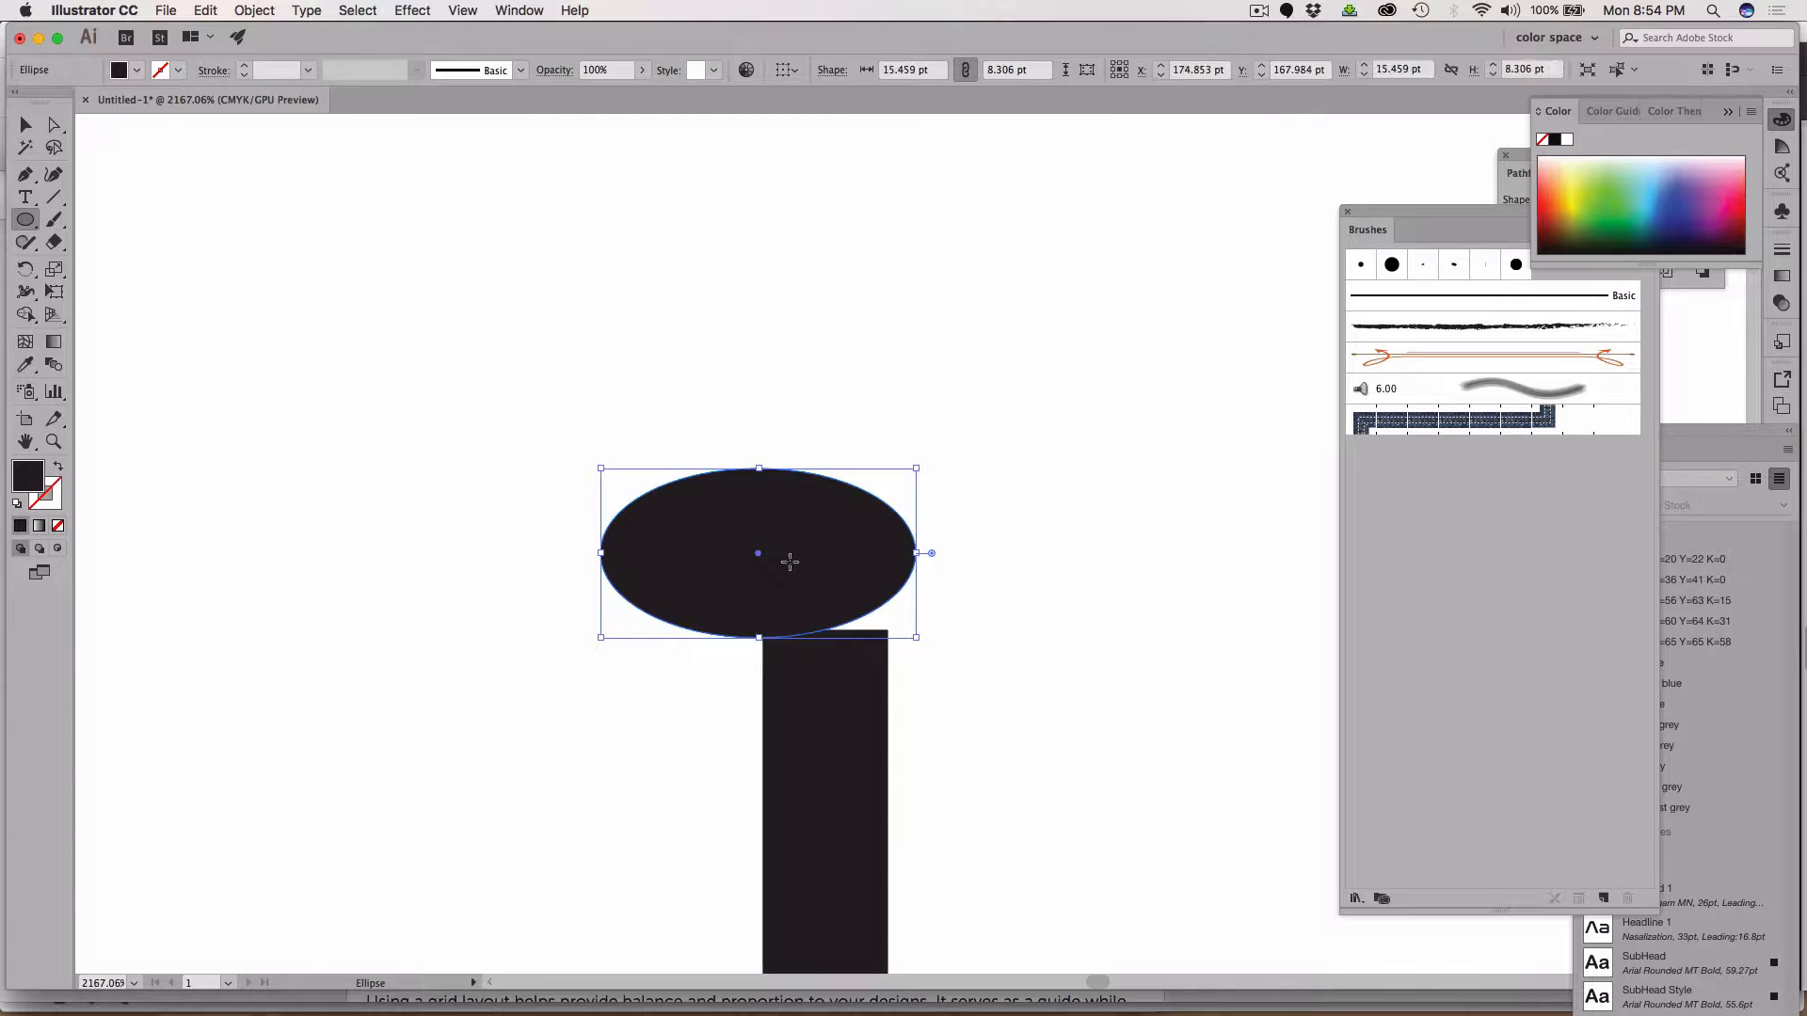
{"action": "key", "text": "v"}
{"action": "left_click_drag", "start_coordinate": [809, 555], "coordinate": [892, 442]}
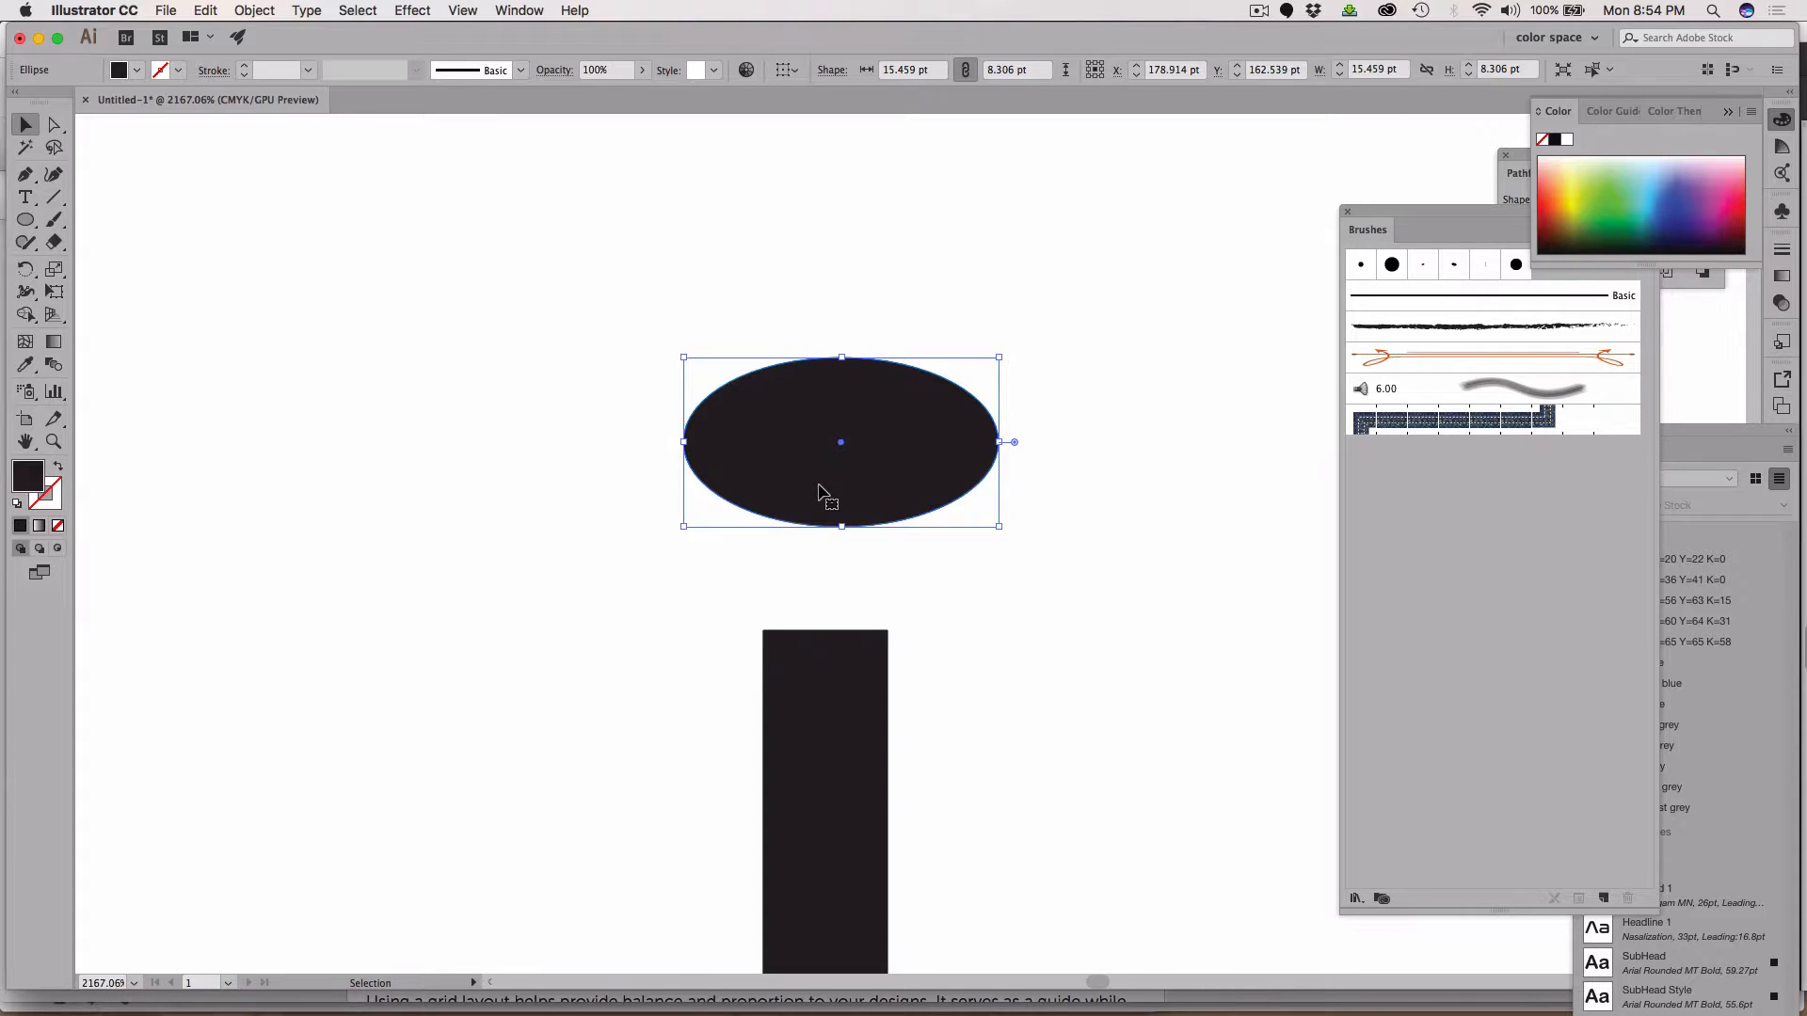
Duplicate the ellipse and offset the copy about 3 pt straight up so that it overlaps the original
{"action": "key", "text": "a"}
{"action": "left_click_drag", "start_coordinate": [819, 490], "coordinate": [819, 436]}
{"action": "key", "text": "alt+Up"}
{"action": "key", "text": "alt+Up"}
{"action": "key", "text": "alt+Up"}
{"action": "key", "text": "alt+Up"}
{"action": "key", "text": "alt+Up"}
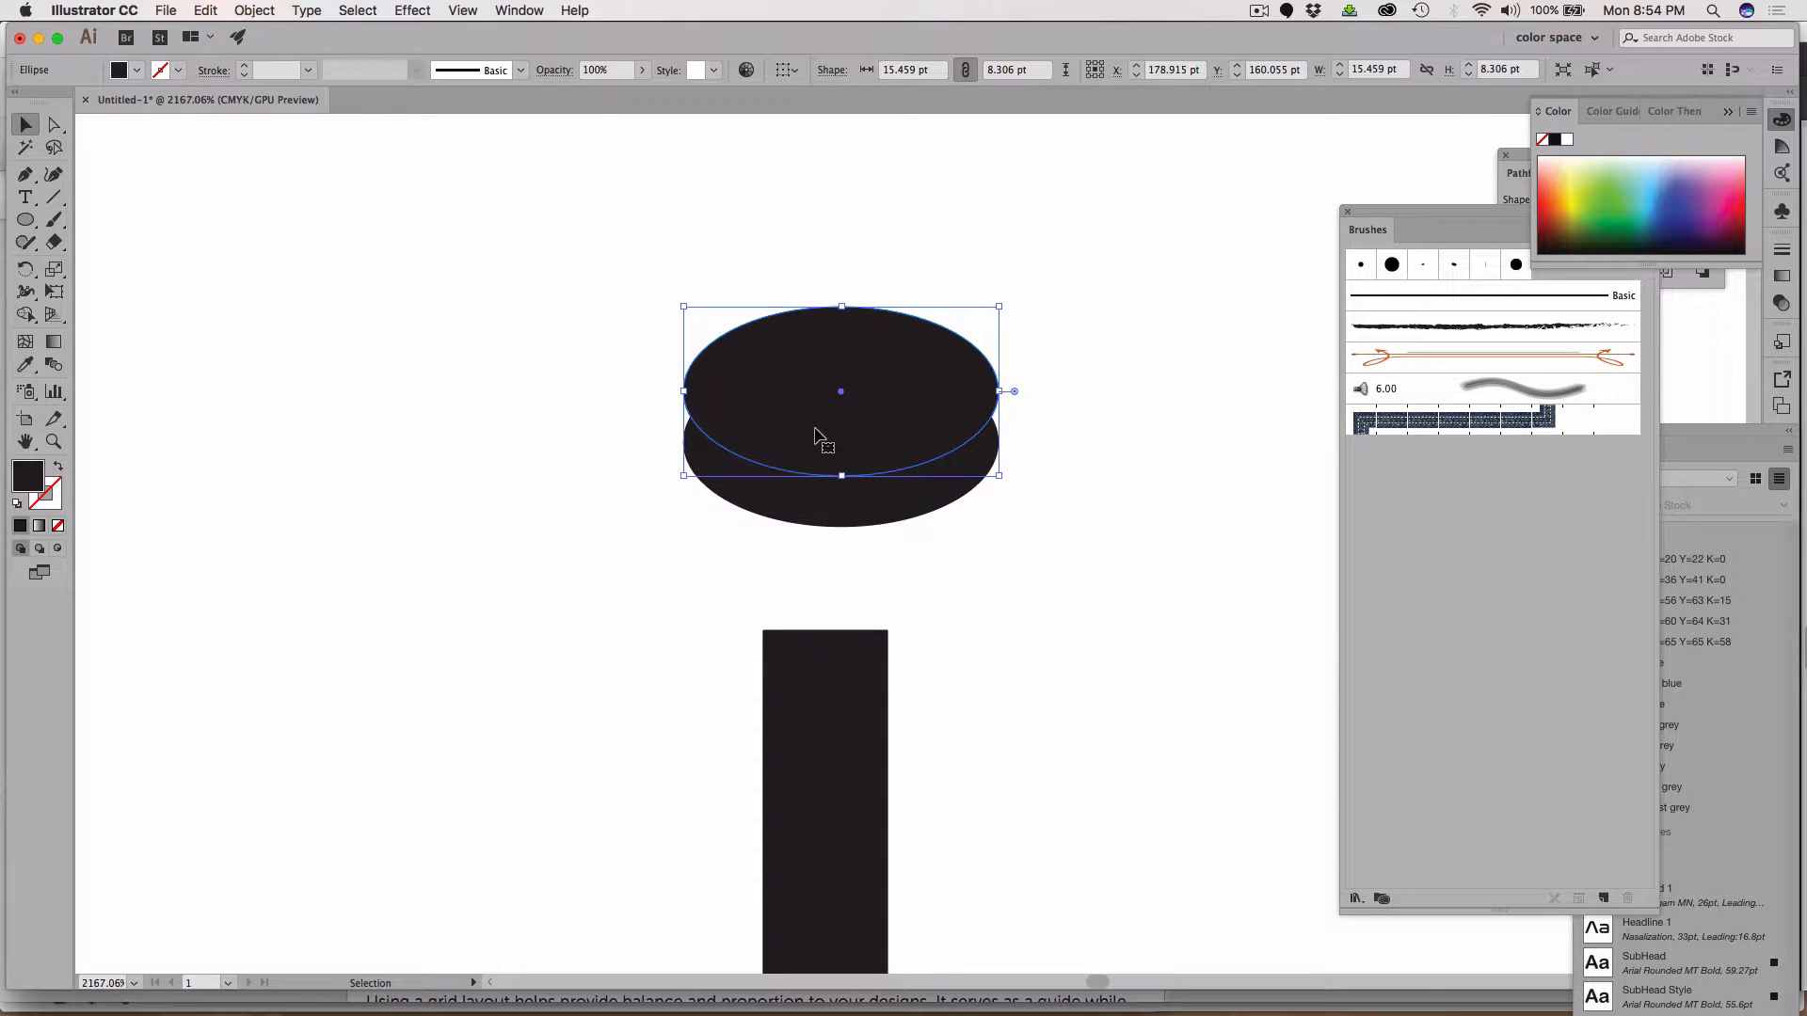
{"action": "key", "text": "alt+Up"}
{"action": "key", "text": "alt+Up"}
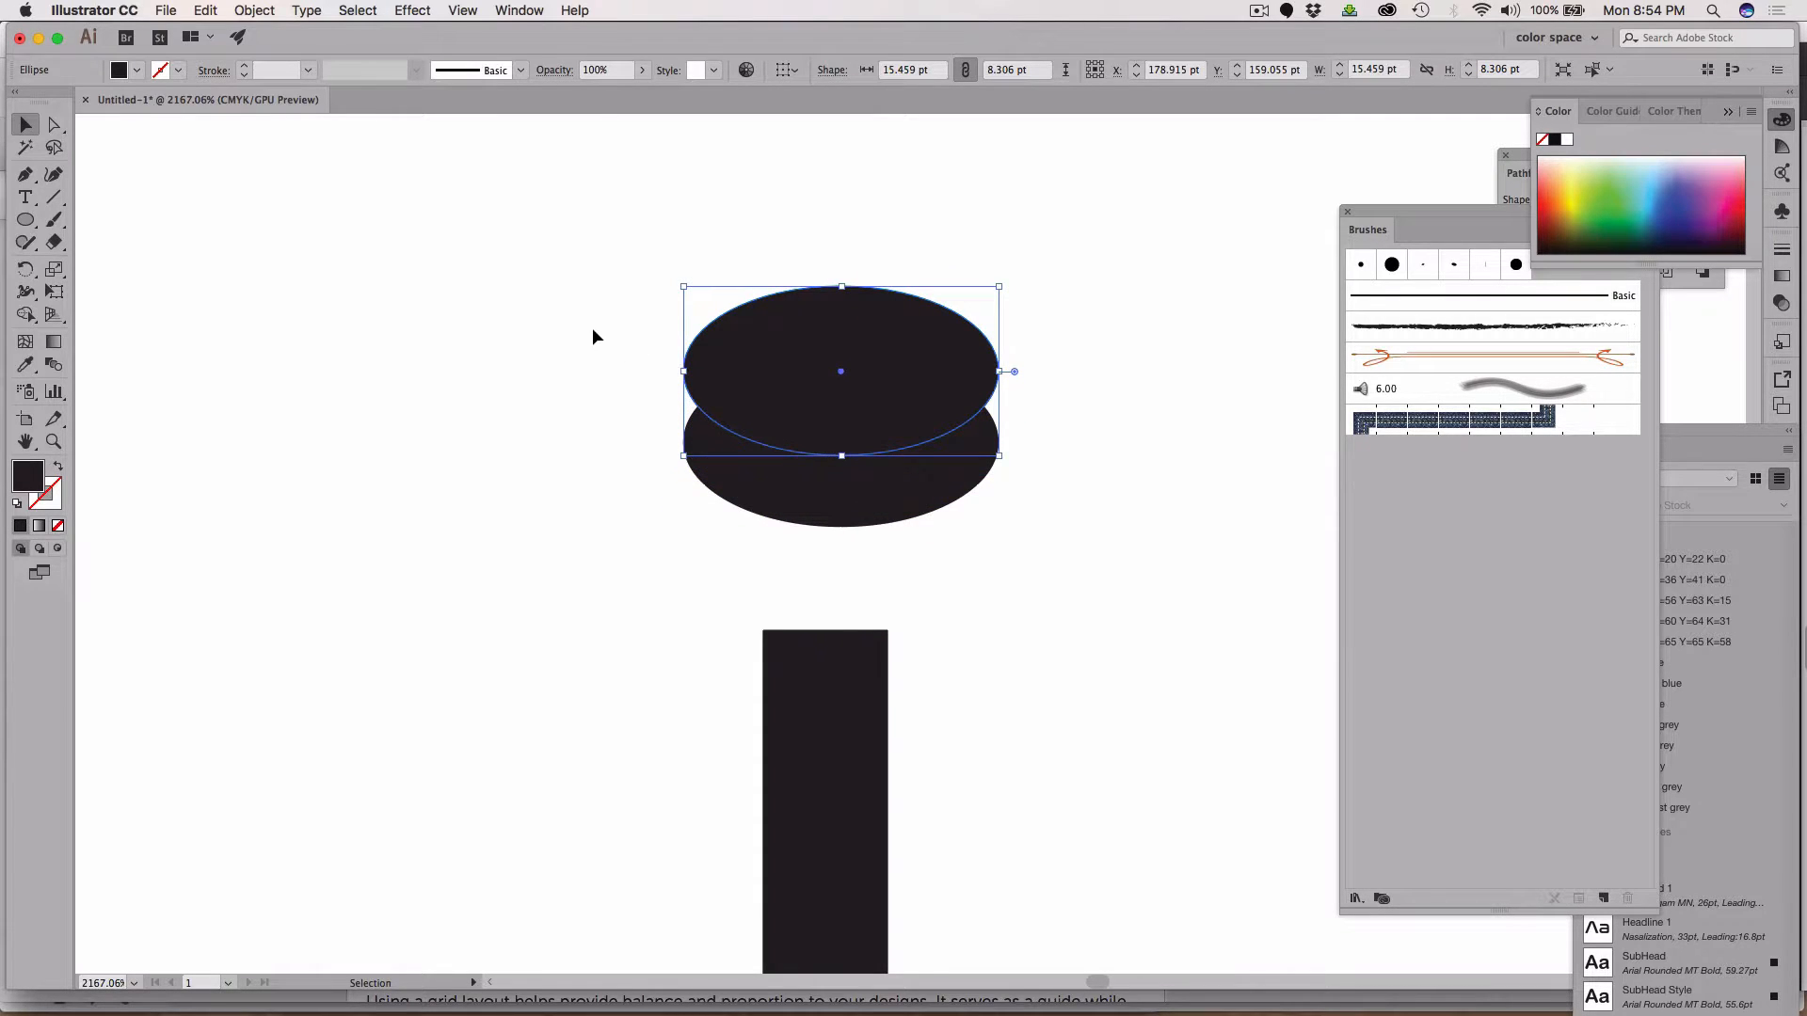
{"action": "key", "text": "Down"}
Subtract the upper ellipse from the lower one with Pathfinder's Minus Front to form a crescent
{"action": "left_click_drag", "start_coordinate": [591, 280], "coordinate": [1120, 562]}
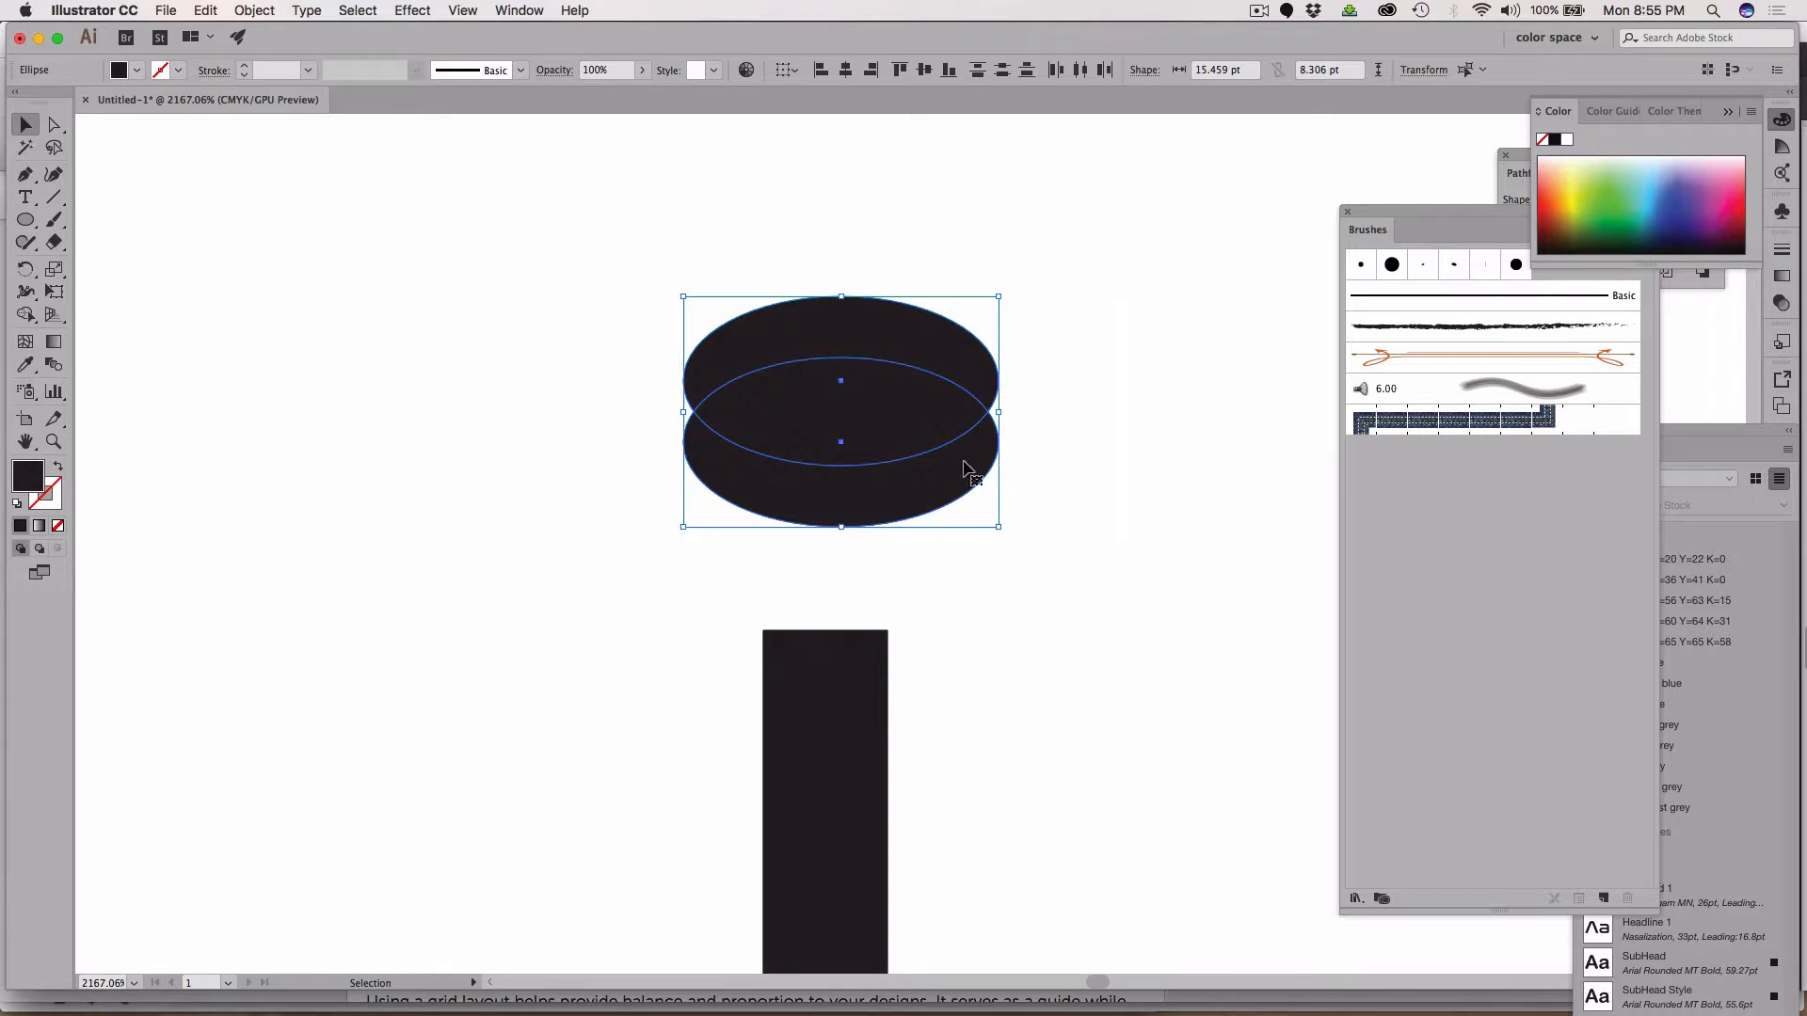
{"action": "left_click", "coordinate": [528, 13]}
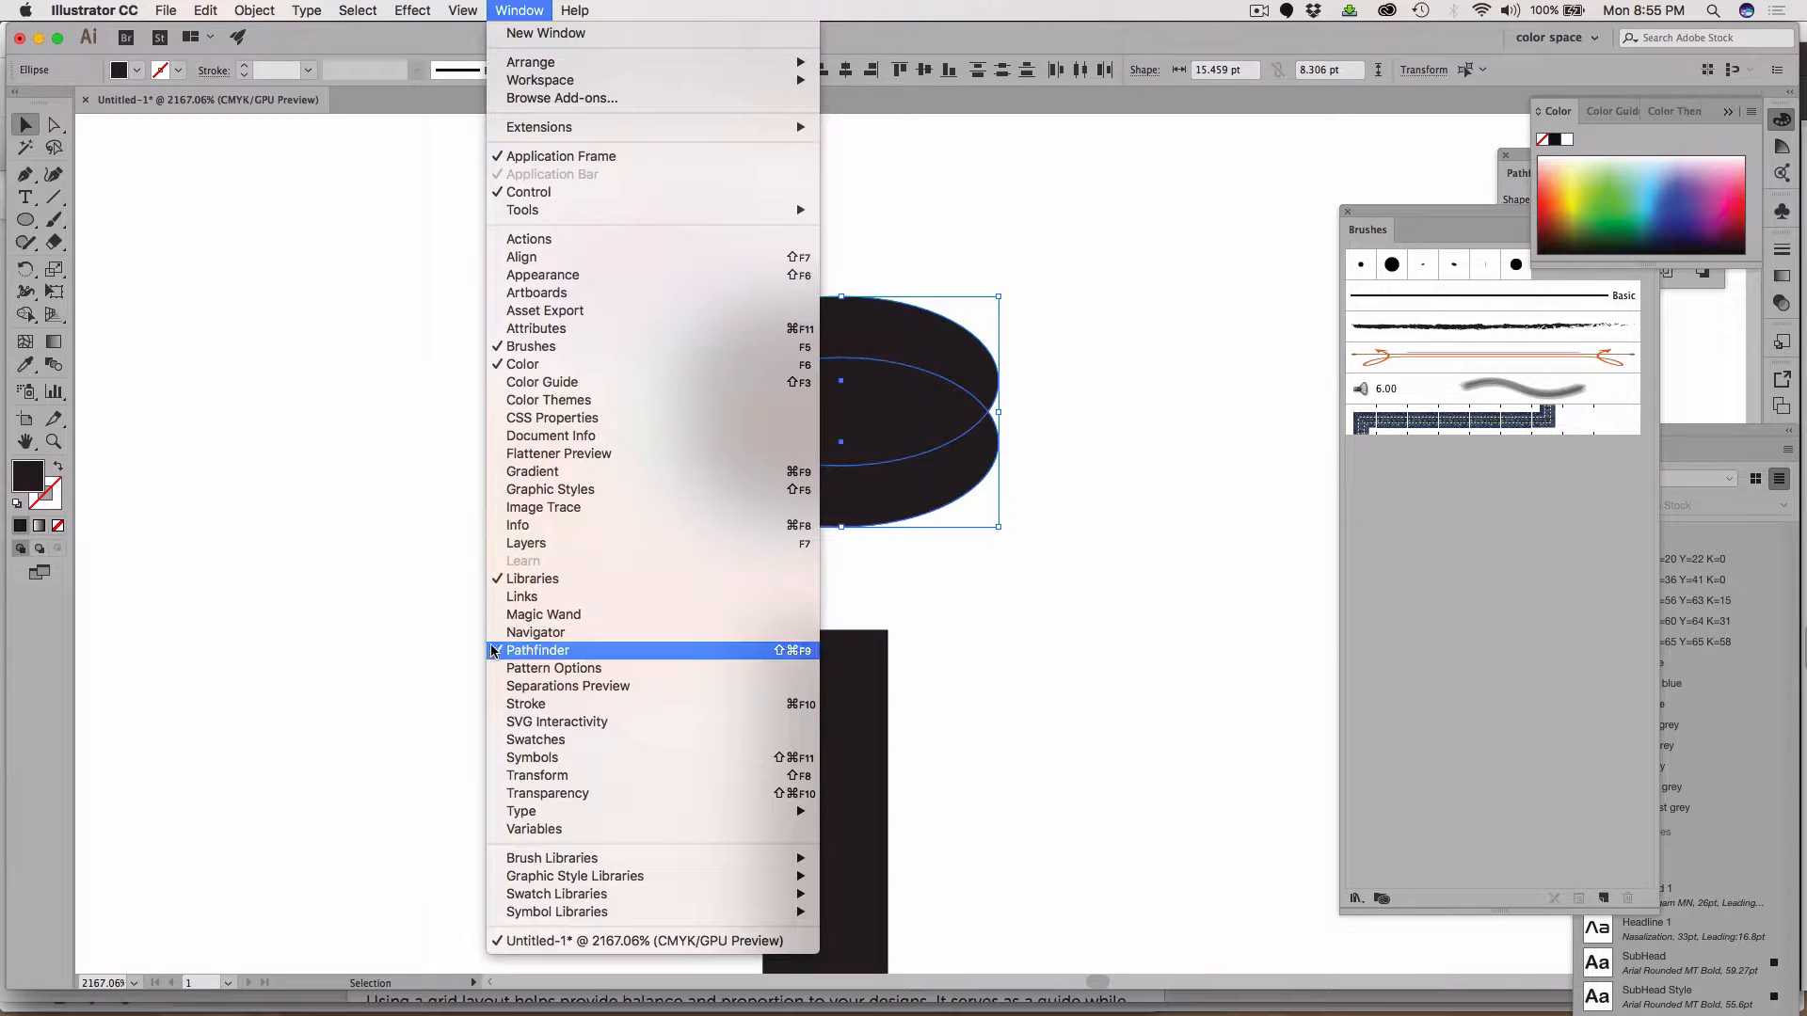
{"action": "left_click", "coordinate": [493, 650]}
{"action": "mouse_move", "coordinate": [1506, 211]}
{"action": "left_mouse_down"}
{"action": "mouse_move", "coordinate": [1319, 217]}
{"action": "mouse_move", "coordinate": [1263, 326]}
{"action": "left_mouse_up"}
{"action": "left_click", "coordinate": [1521, 161]}
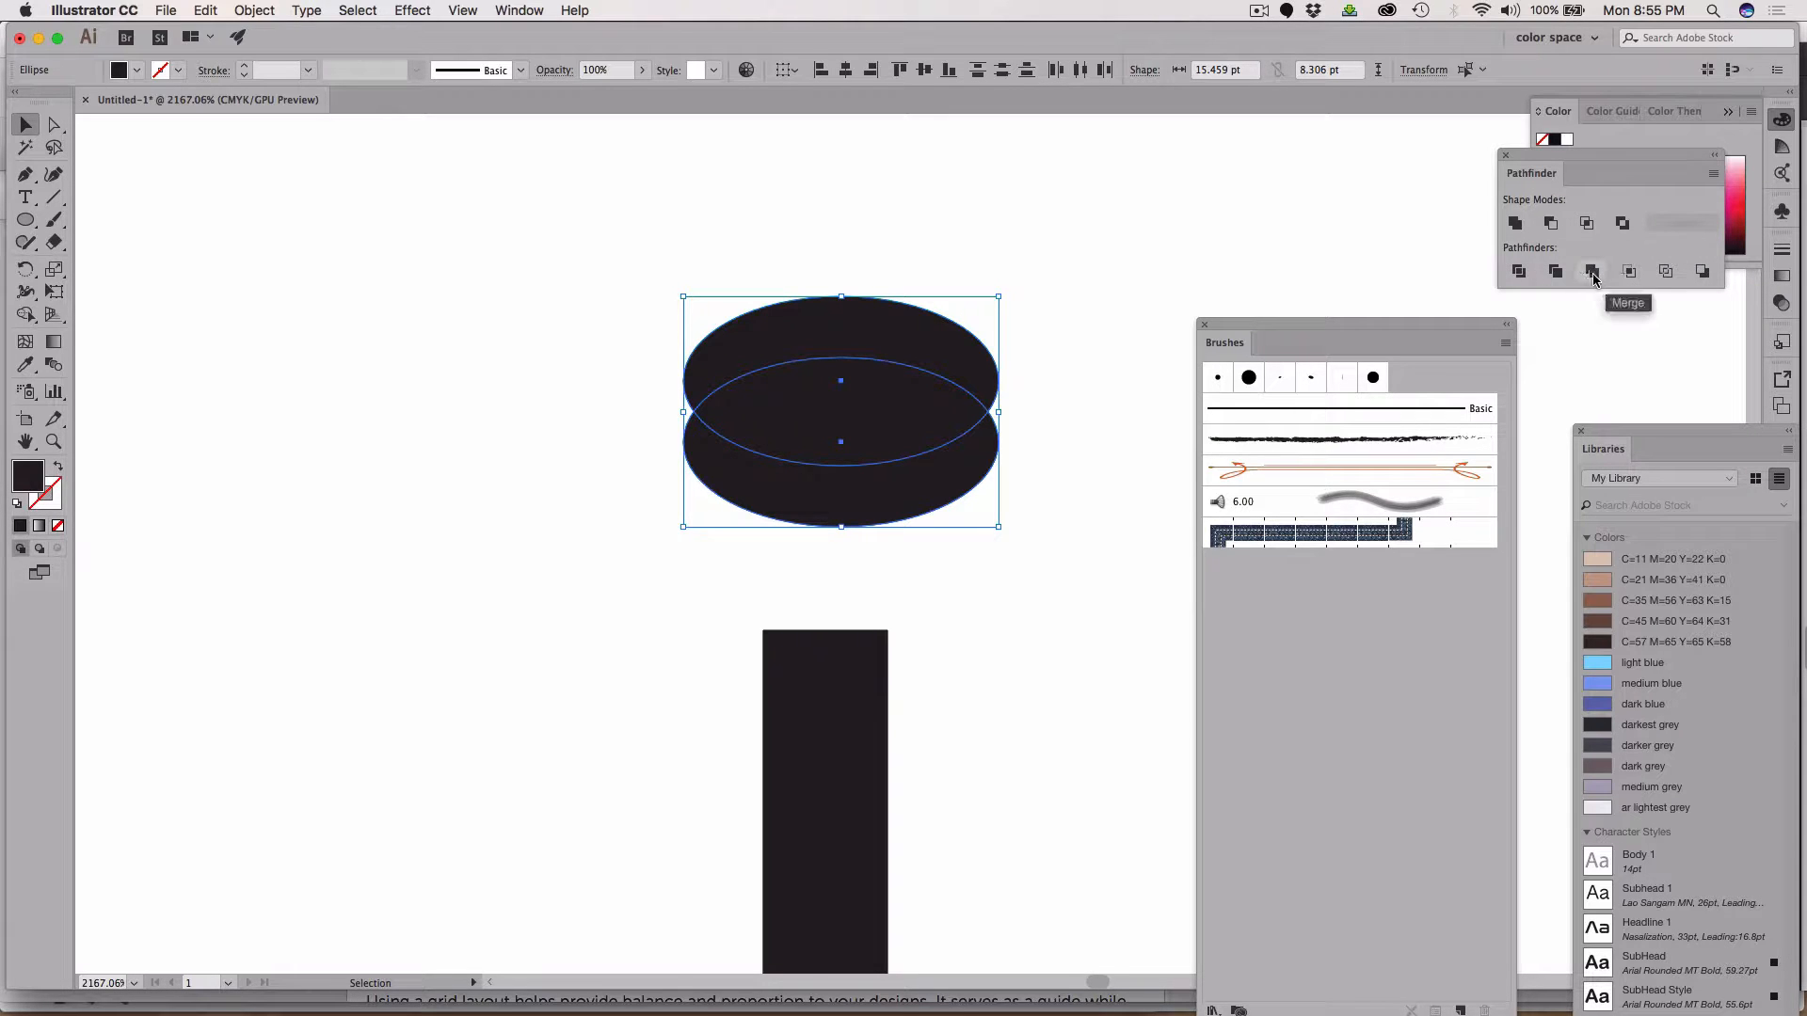
{"action": "left_click", "coordinate": [1551, 223]}
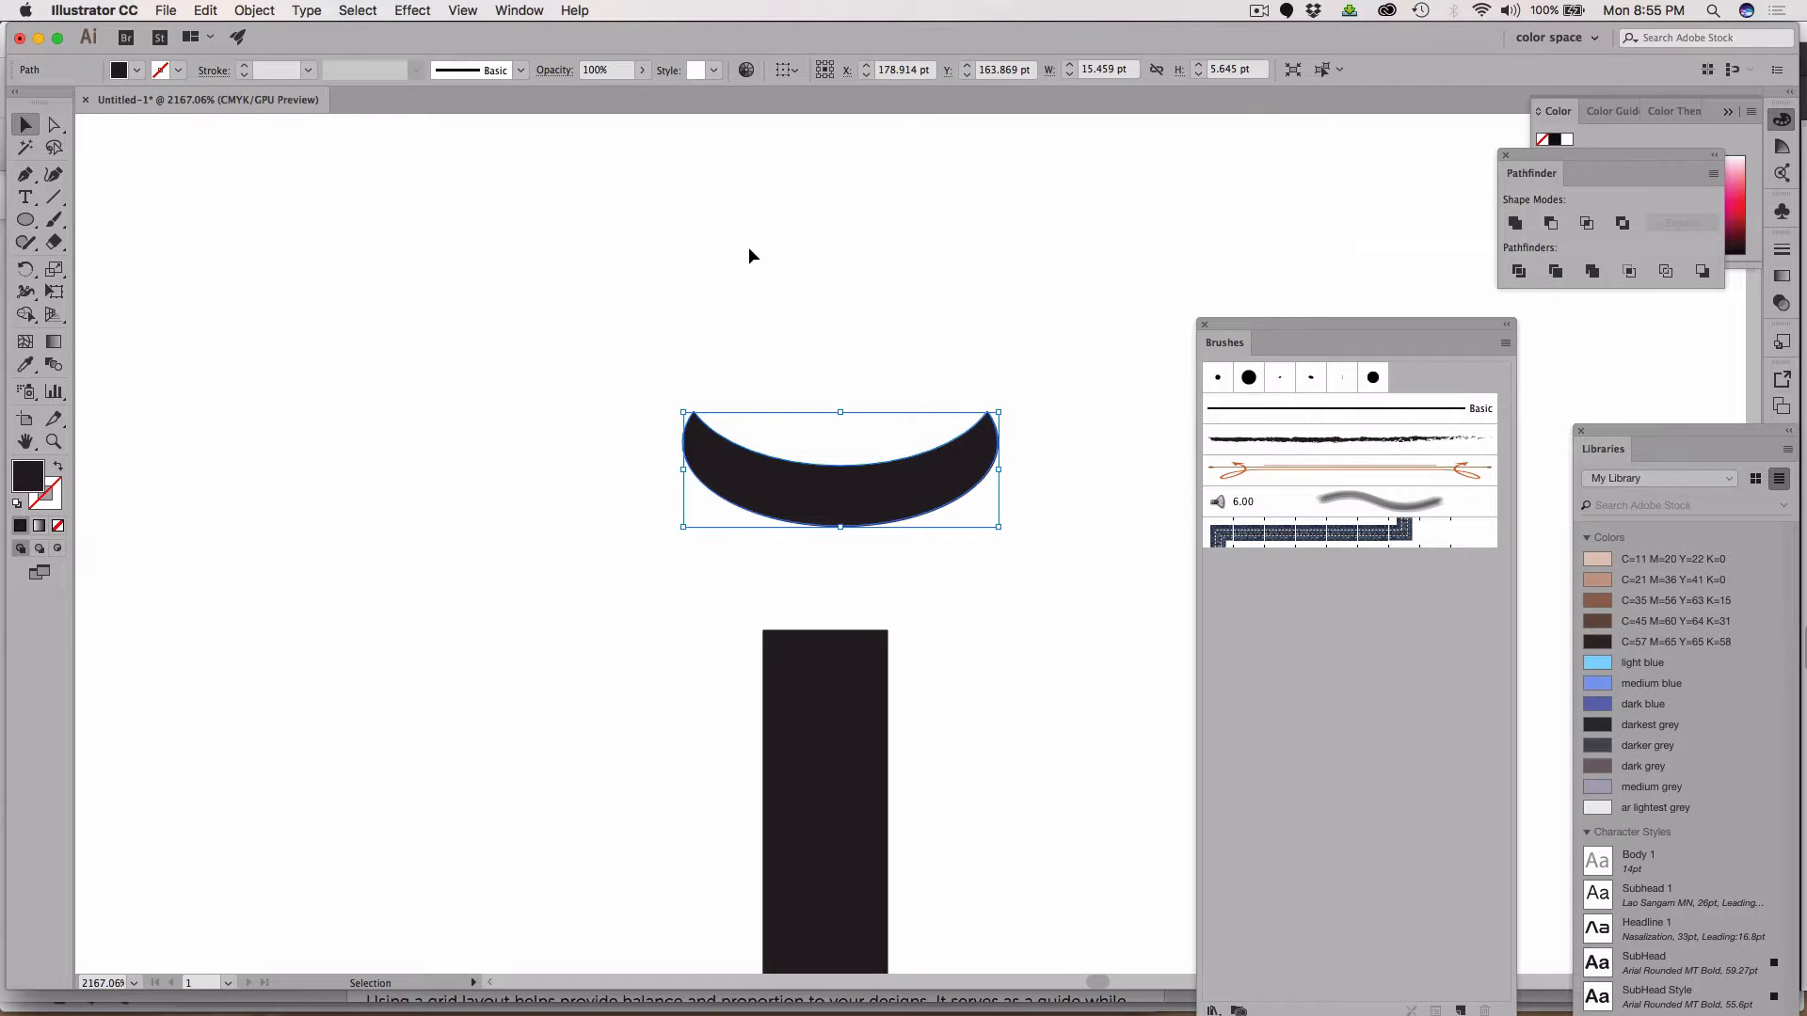
Show the rulers and place a vertical guide through the crescent's horizontal centre
{"action": "left_click", "coordinate": [26, 219]}
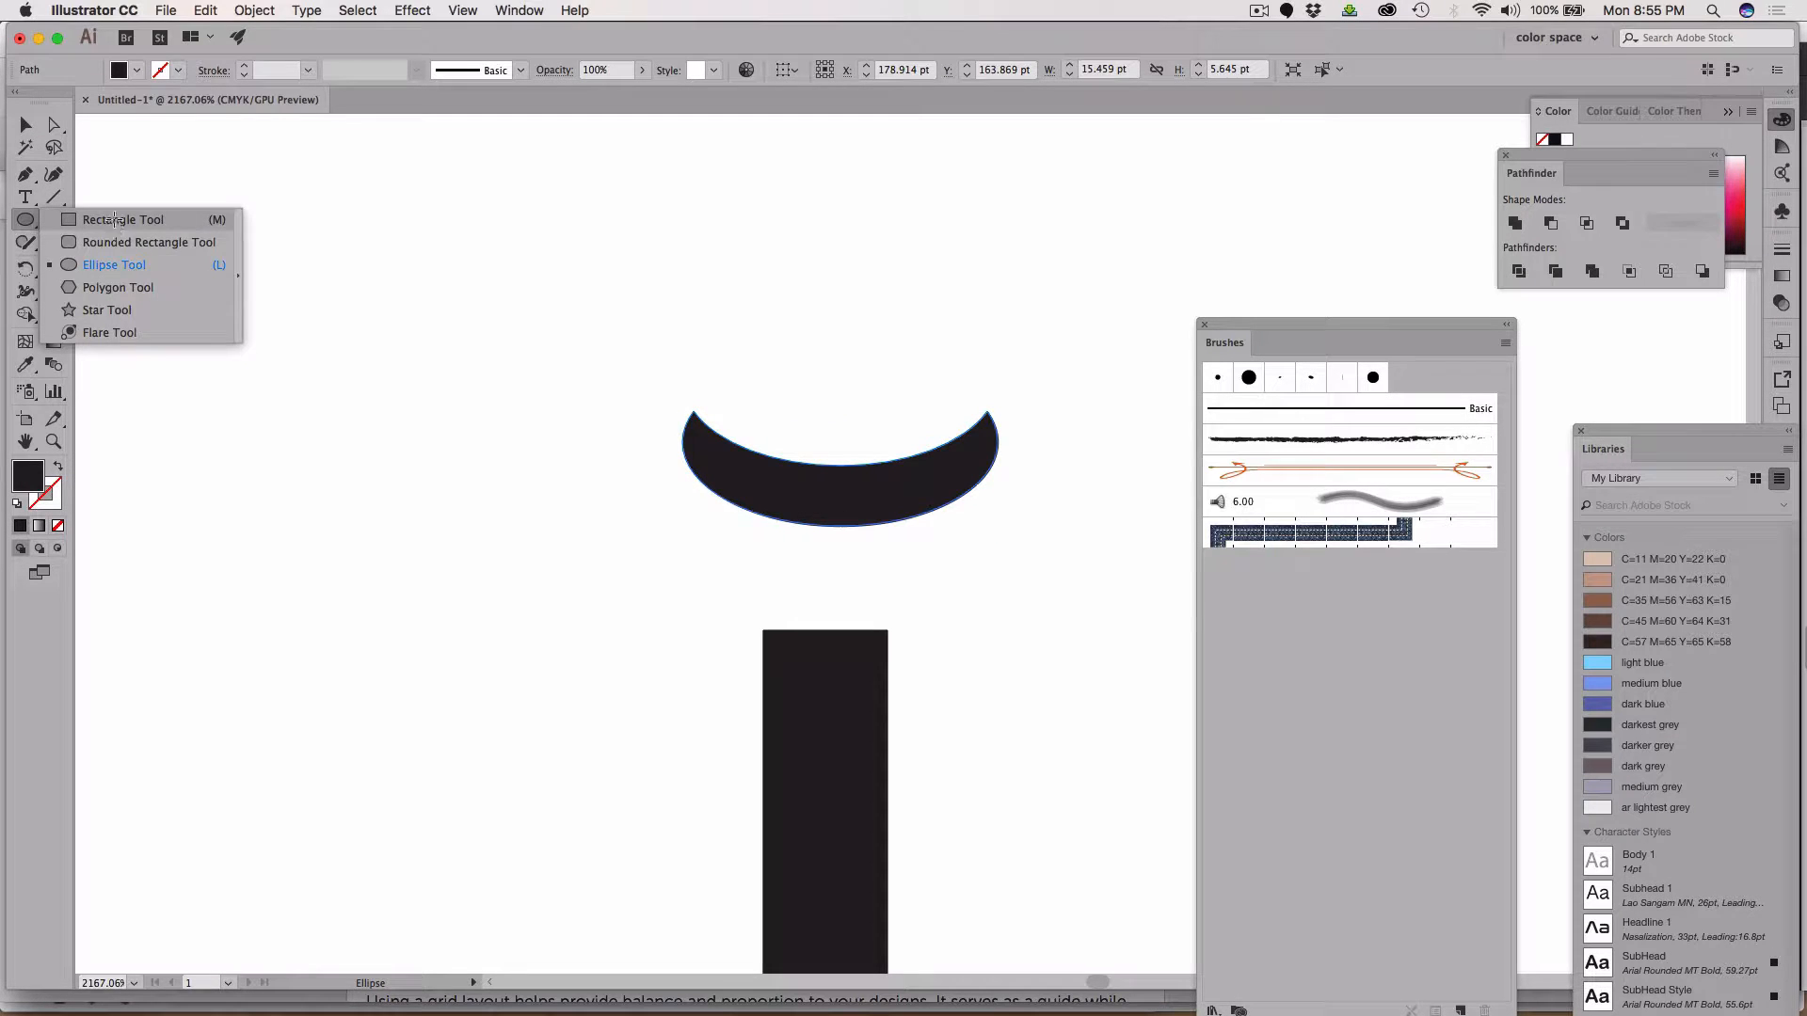
{"action": "left_click", "coordinate": [115, 219]}
{"action": "left_click", "coordinate": [25, 124]}
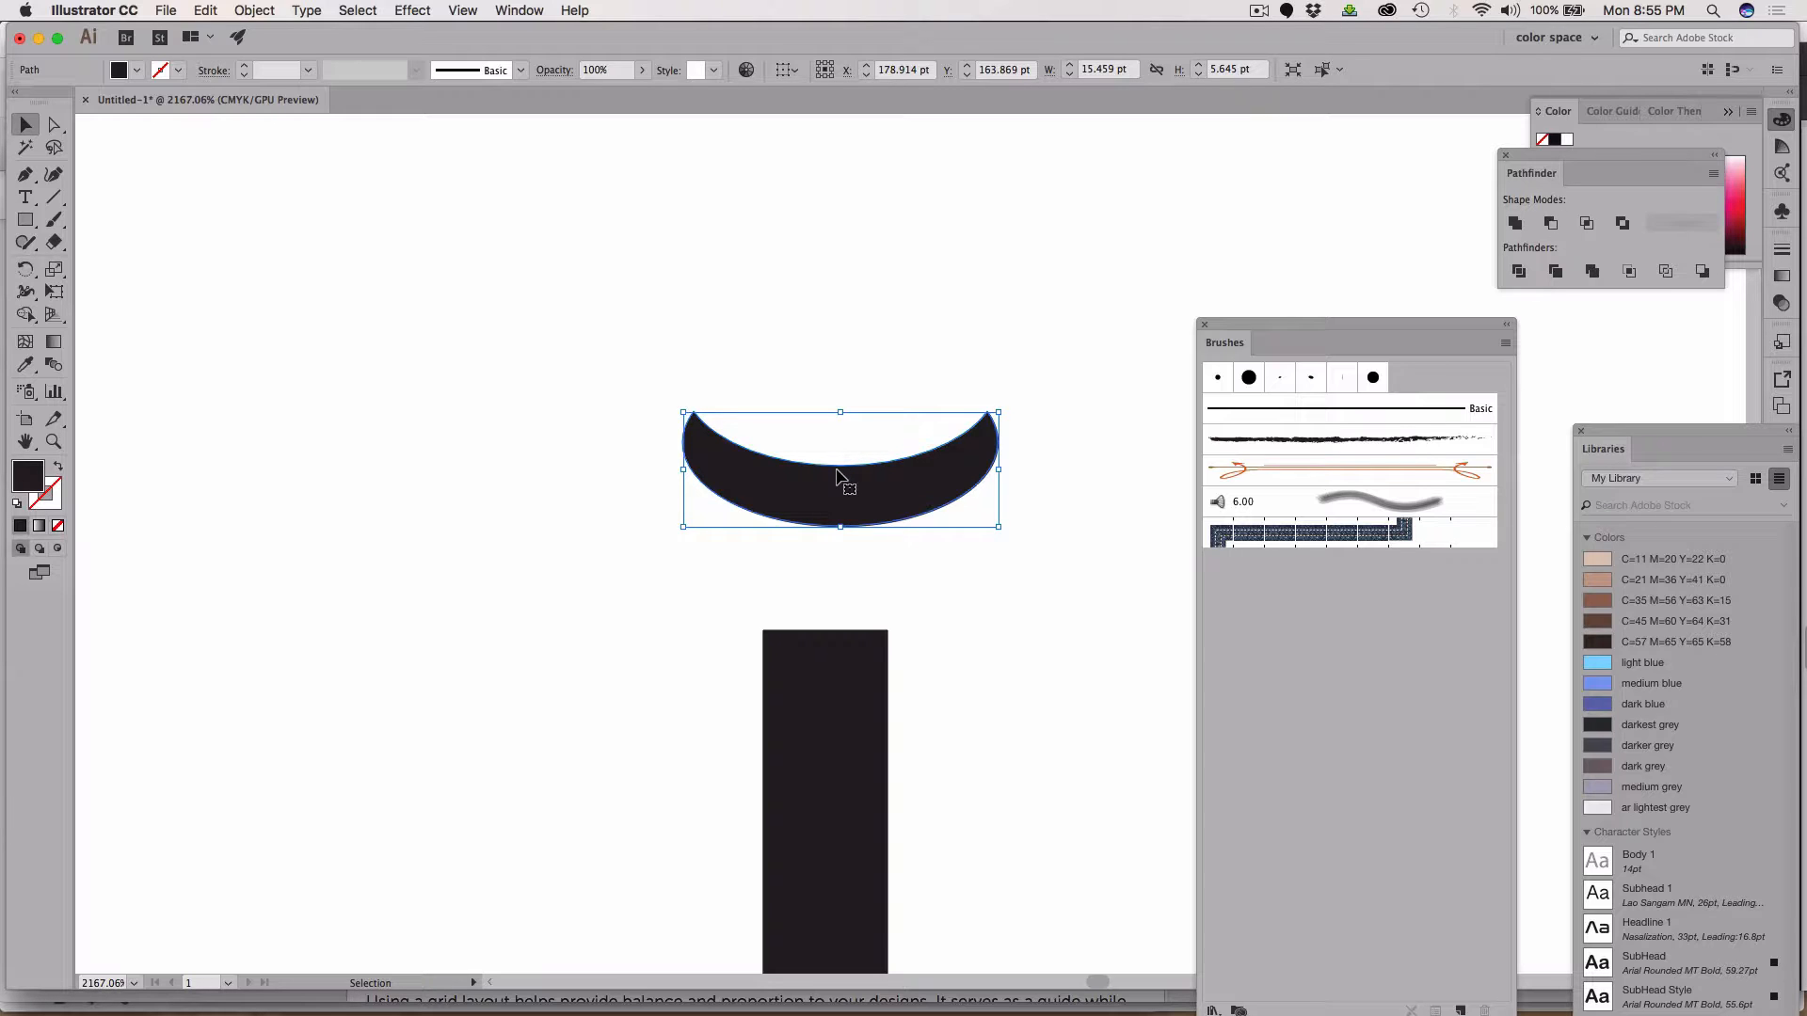
{"action": "key", "text": "super+r"}
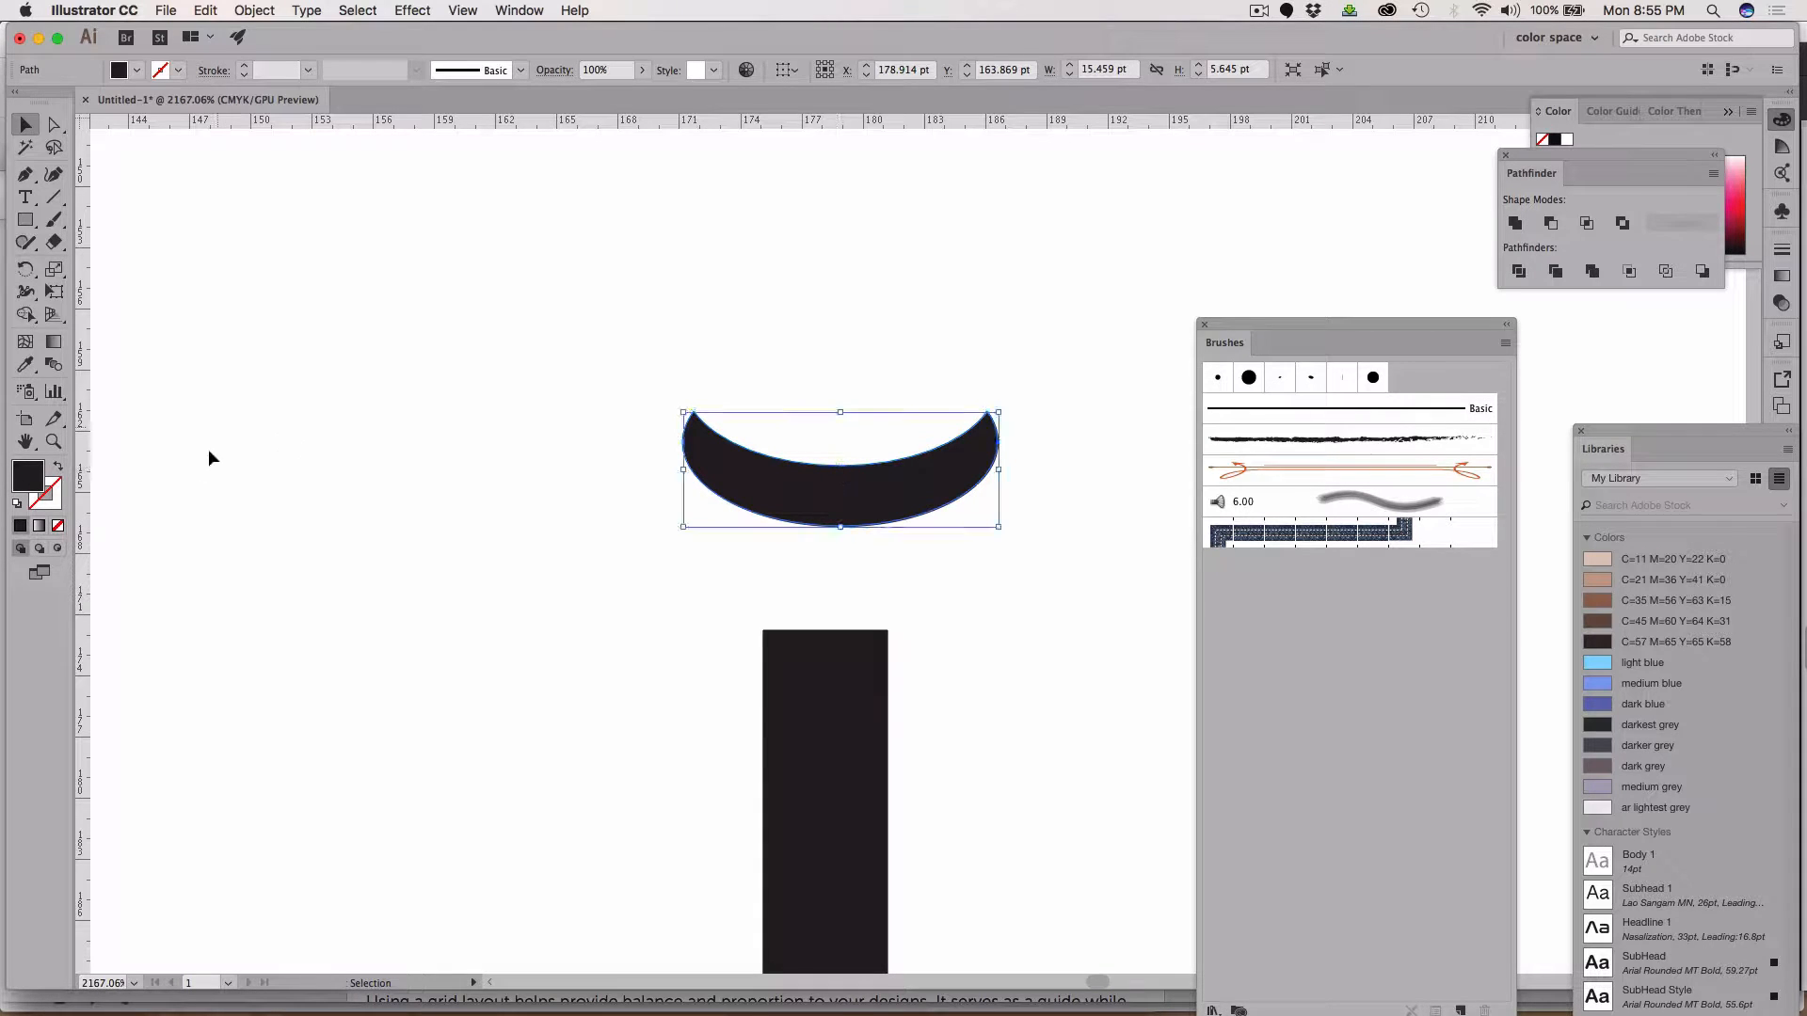
{"action": "left_click_drag", "start_coordinate": [87, 480], "coordinate": [839, 410]}
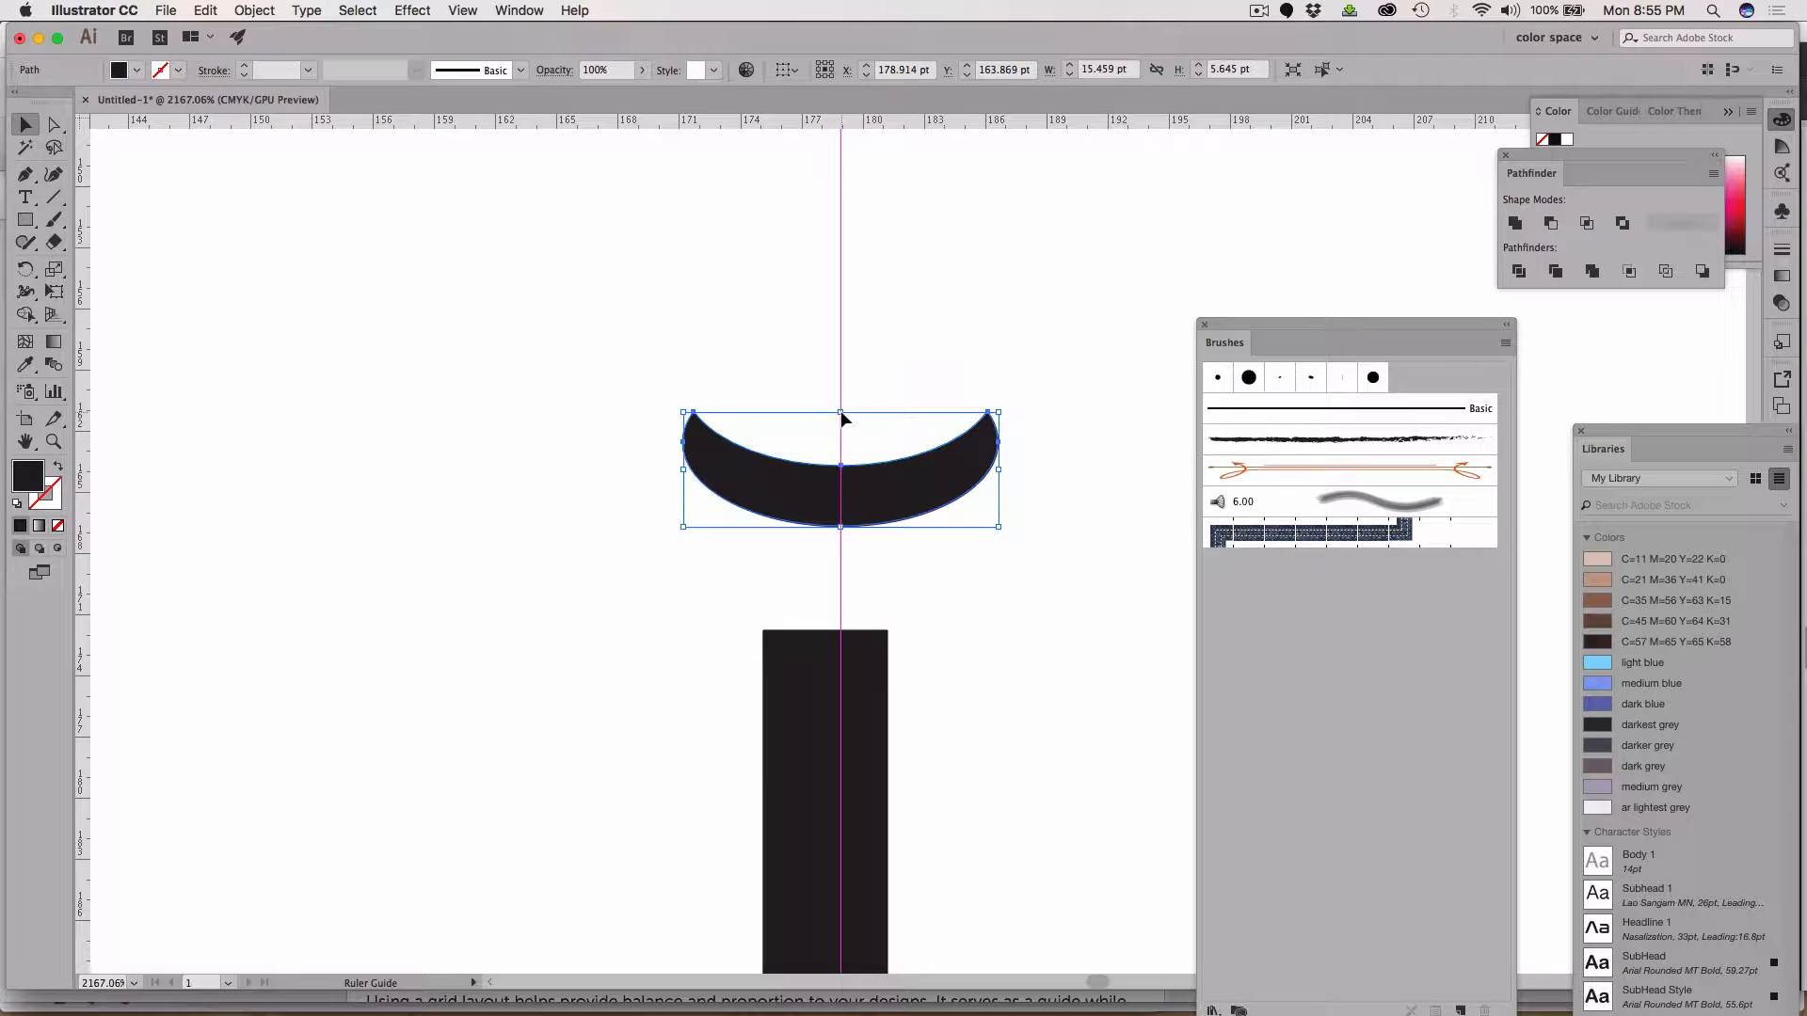
Cover the crescent's right half with a light blue rectangle about 9.9 by 9.8 pt starting at the guide, and subtract it with Minus Front
{"action": "left_click", "coordinate": [24, 223]}
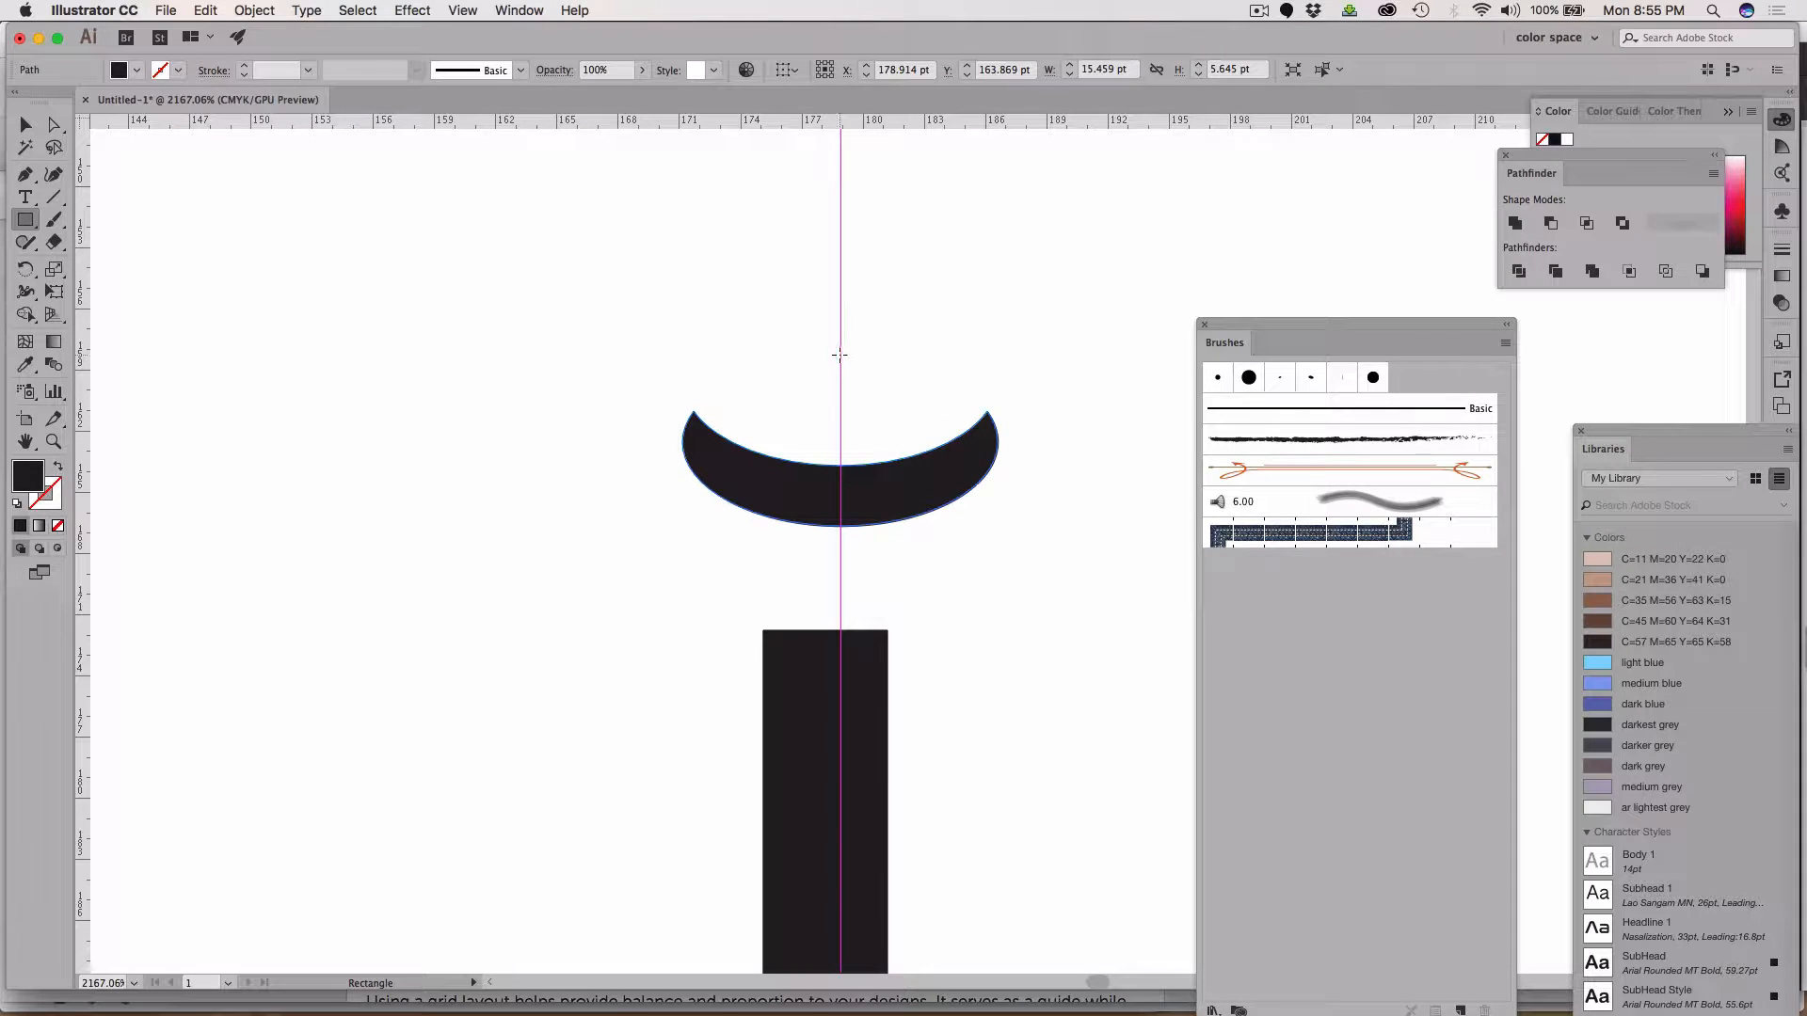
{"action": "left_click_drag", "start_coordinate": [840, 354], "coordinate": [1042, 556]}
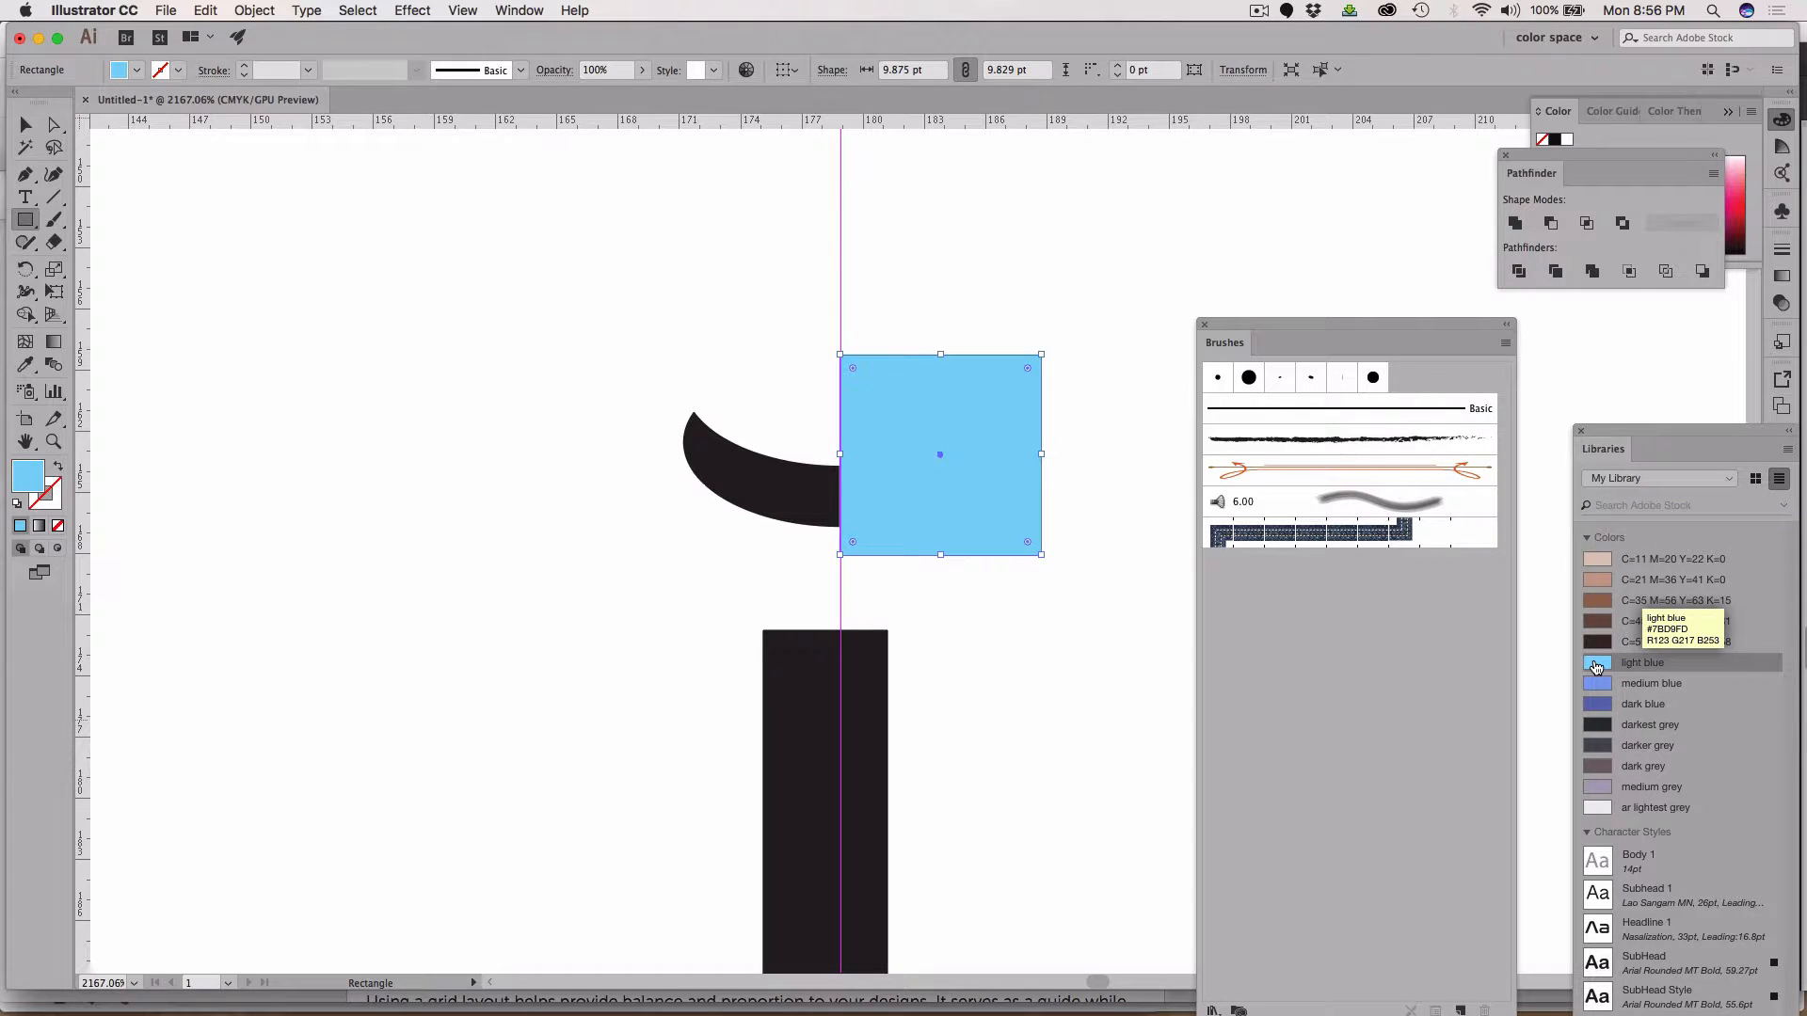
{"action": "left_click", "coordinate": [25, 125]}
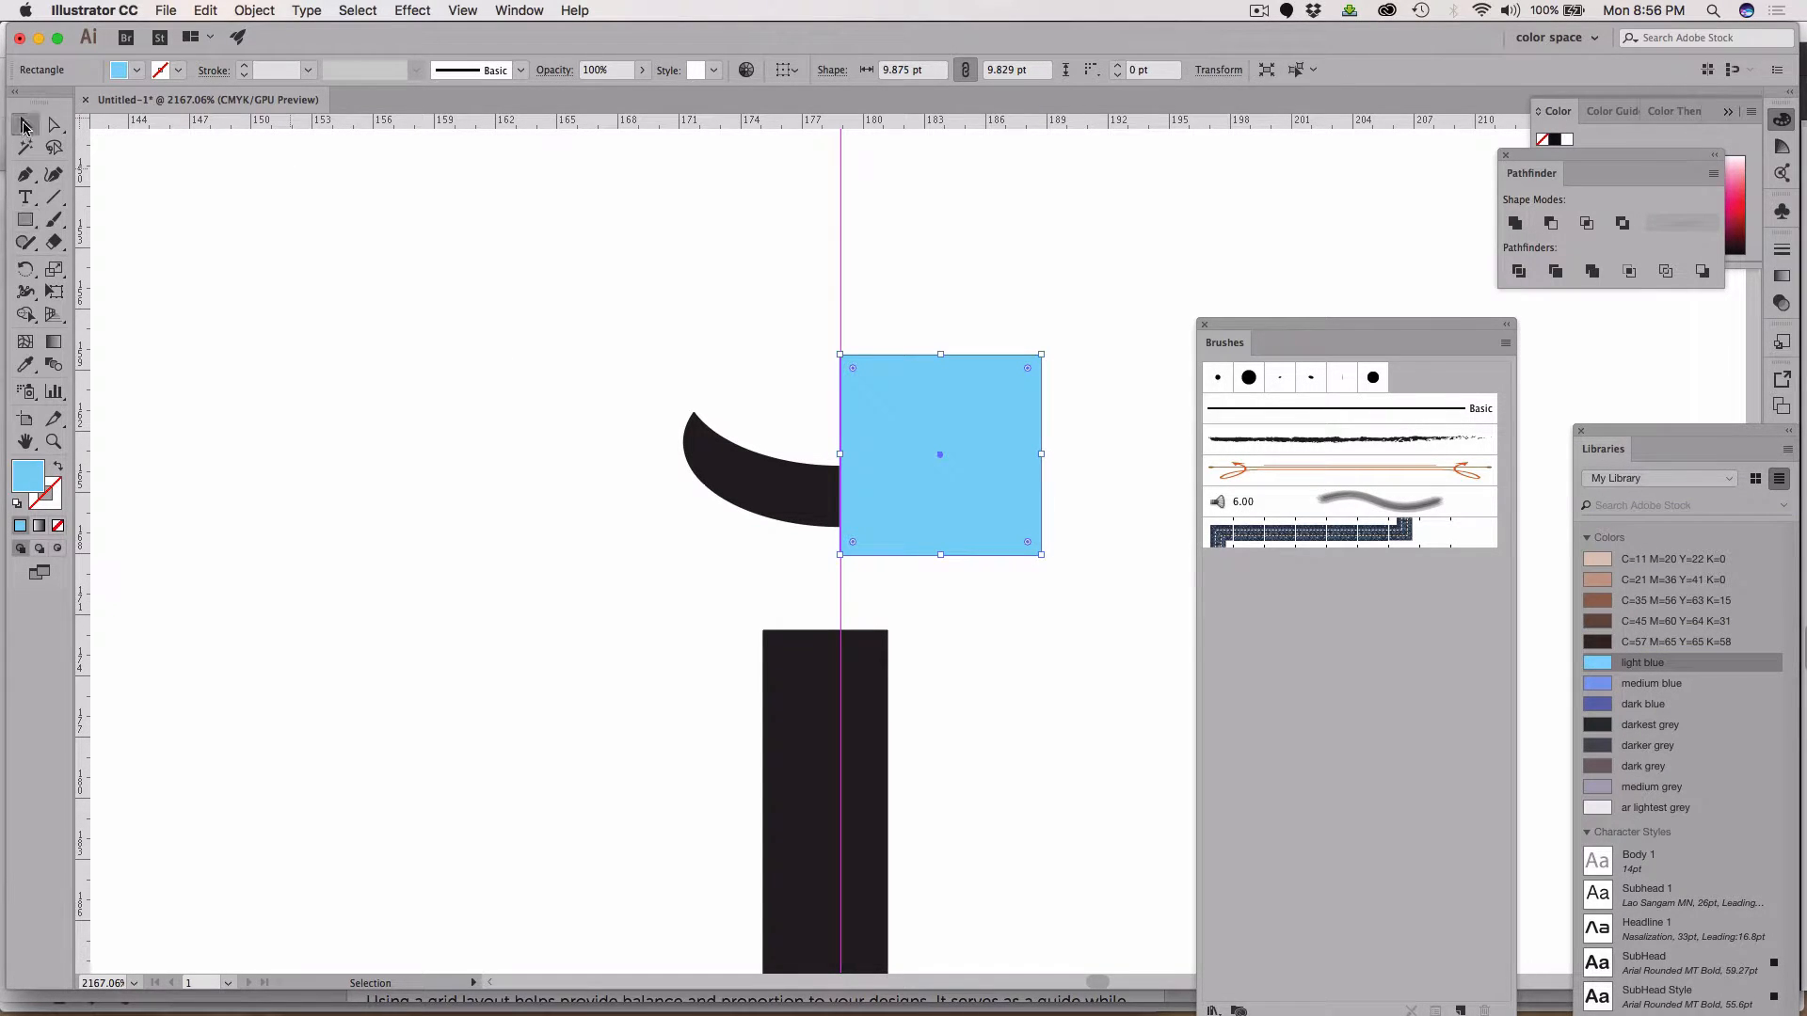
{"action": "left_click_drag", "start_coordinate": [1010, 251], "coordinate": [909, 579]}
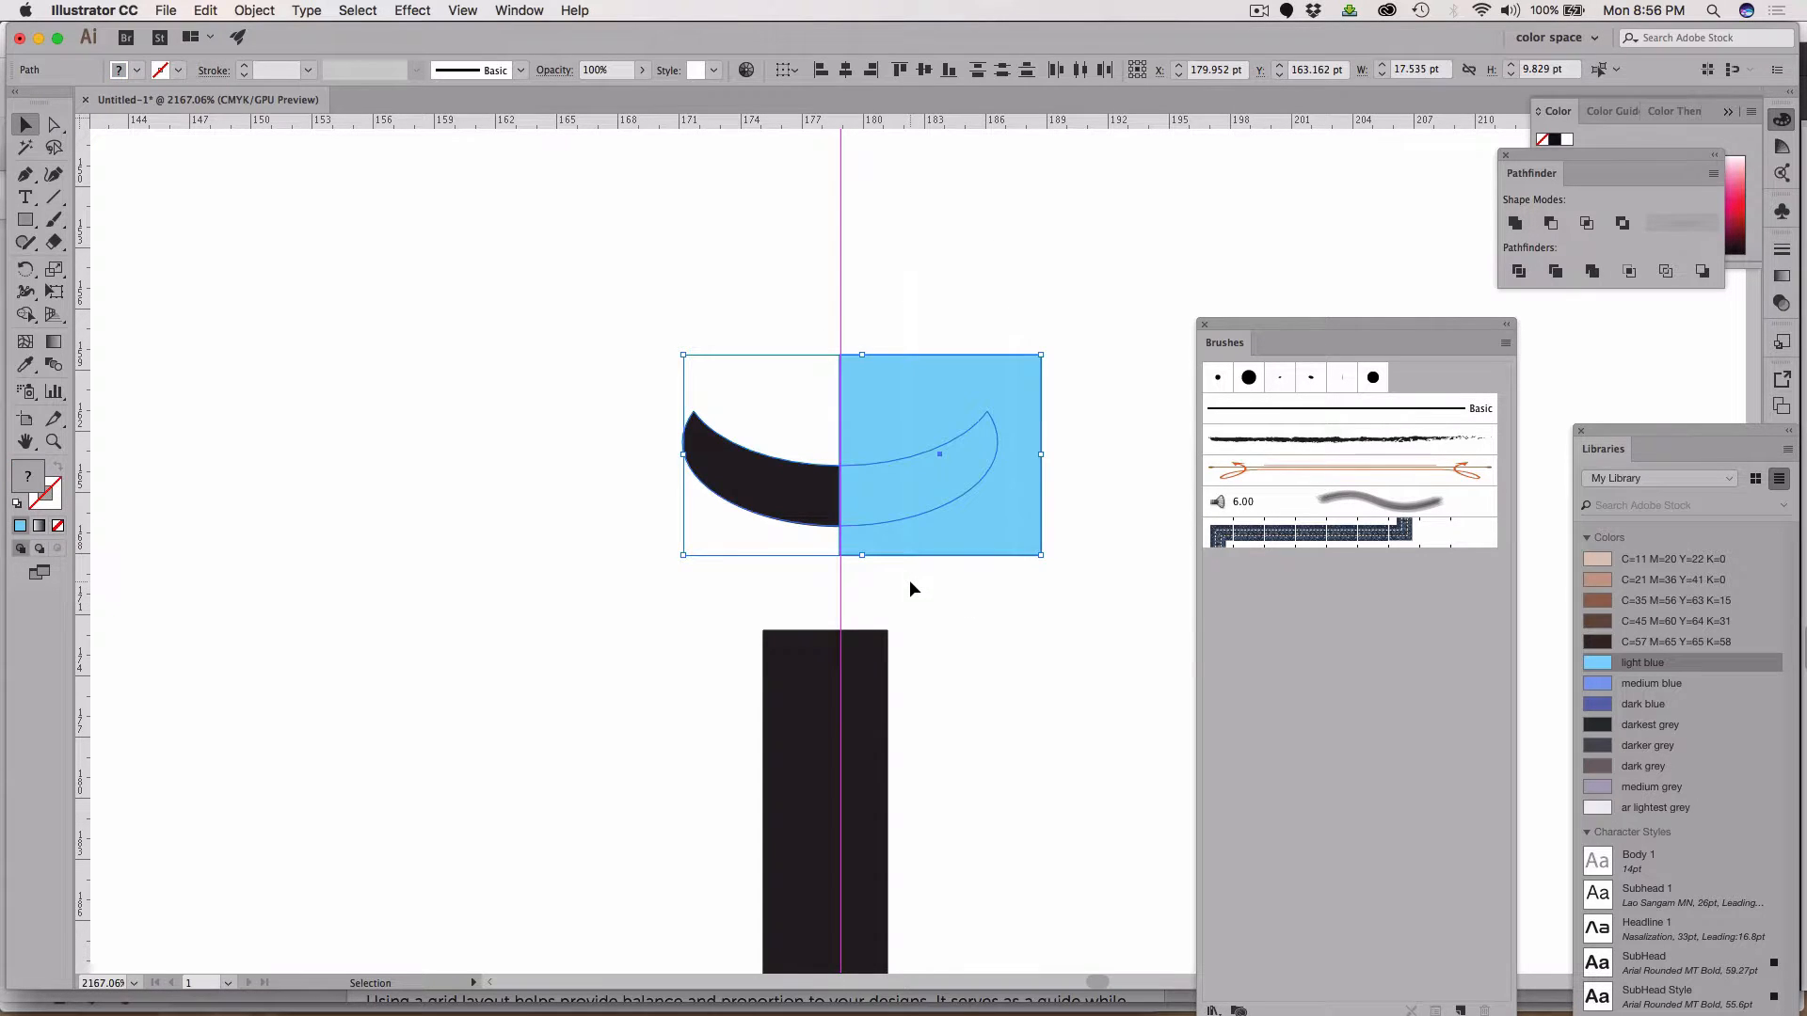
{"action": "left_click", "coordinate": [1548, 225]}
{"action": "left_click", "coordinate": [1087, 483]}
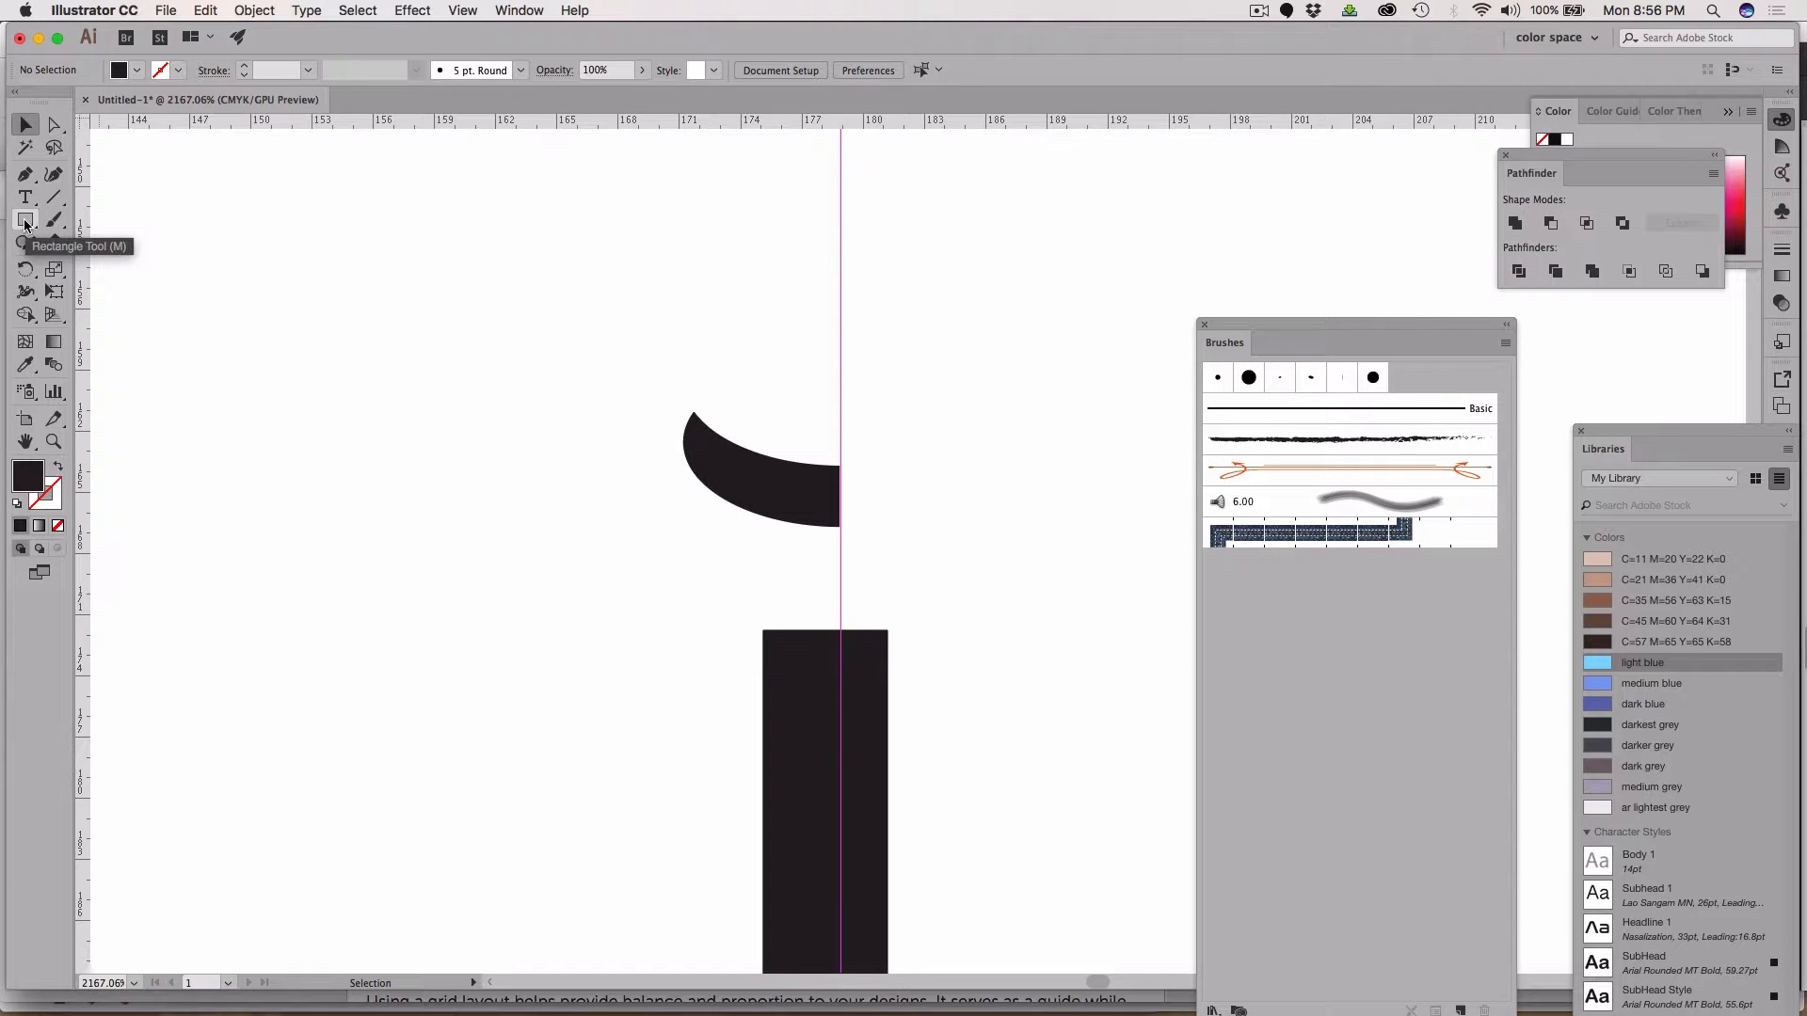
Place a black circle about 3.3 pt across on the half crescent's tip and merge both shapes with Pathfinder's Unite
{"action": "left_click_drag", "start_coordinate": [25, 222], "coordinate": [94, 264]}
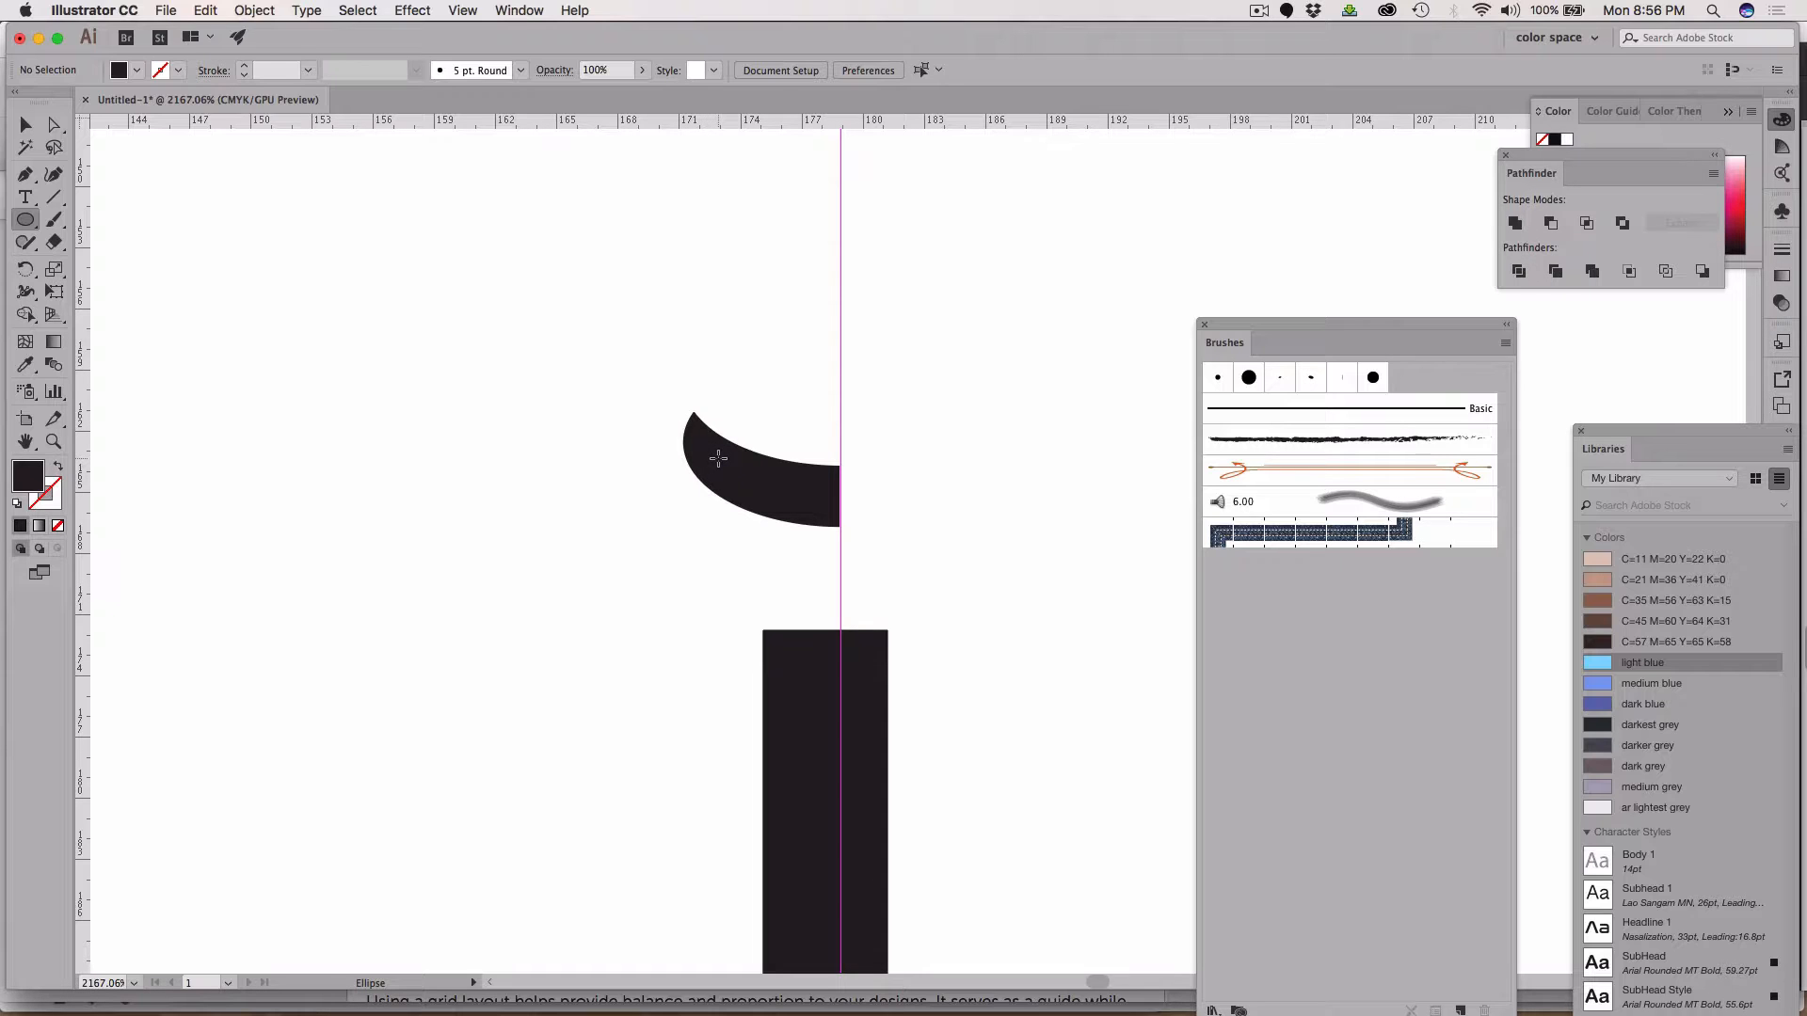
{"action": "left_click_drag", "start_coordinate": [760, 411], "coordinate": [692, 478]}
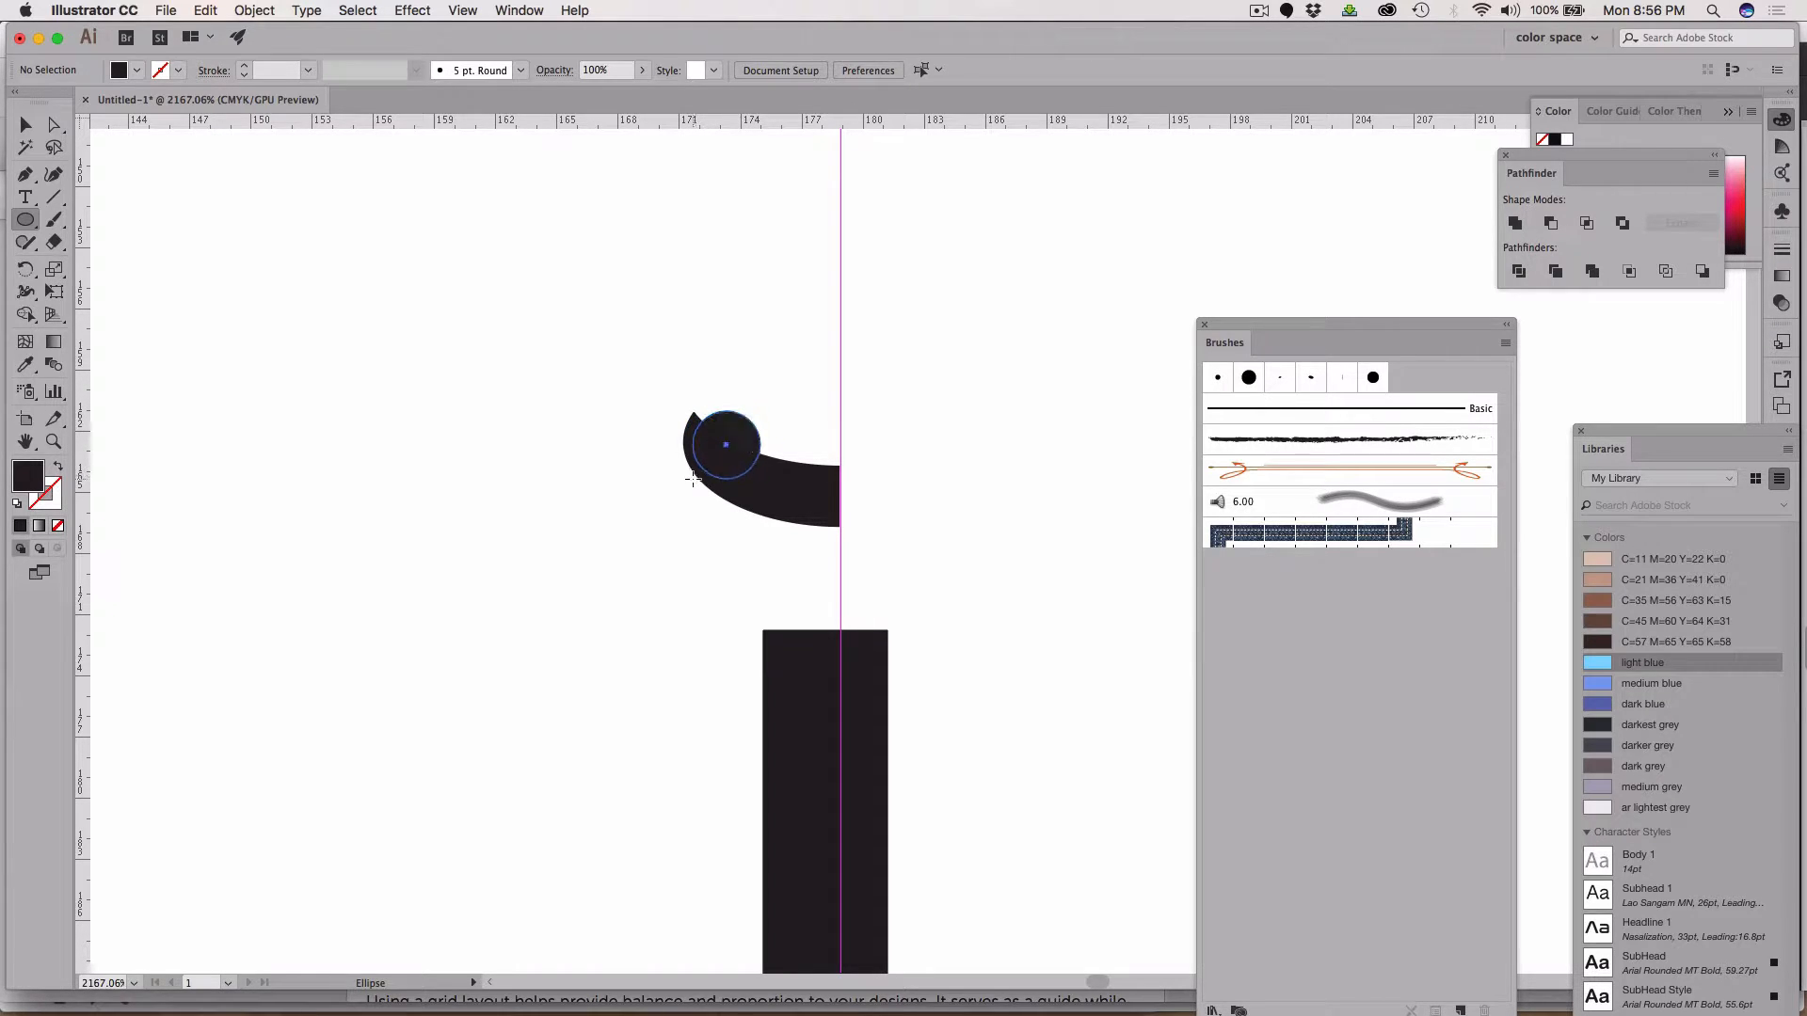
{"action": "left_click", "coordinate": [25, 124]}
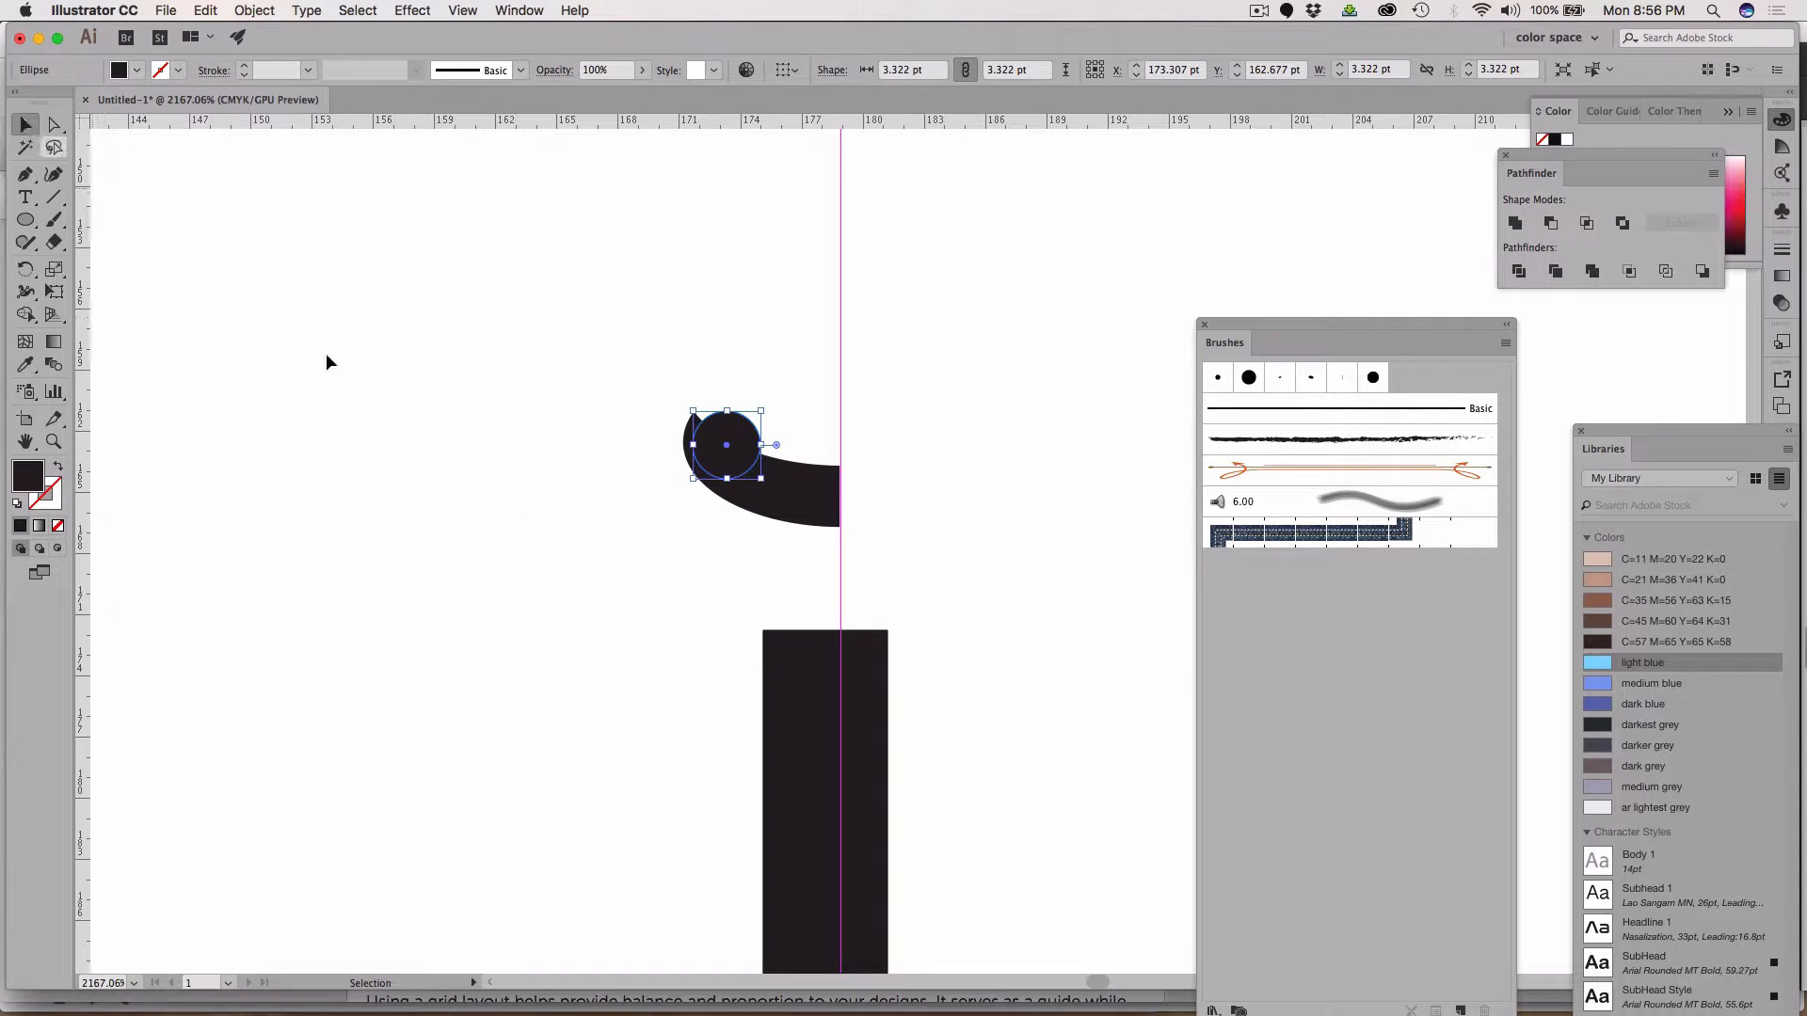
{"action": "left_click", "coordinate": [666, 427]}
{"action": "left_click_drag", "start_coordinate": [722, 433], "coordinate": [715, 425]}
{"action": "left_click", "coordinate": [661, 482]}
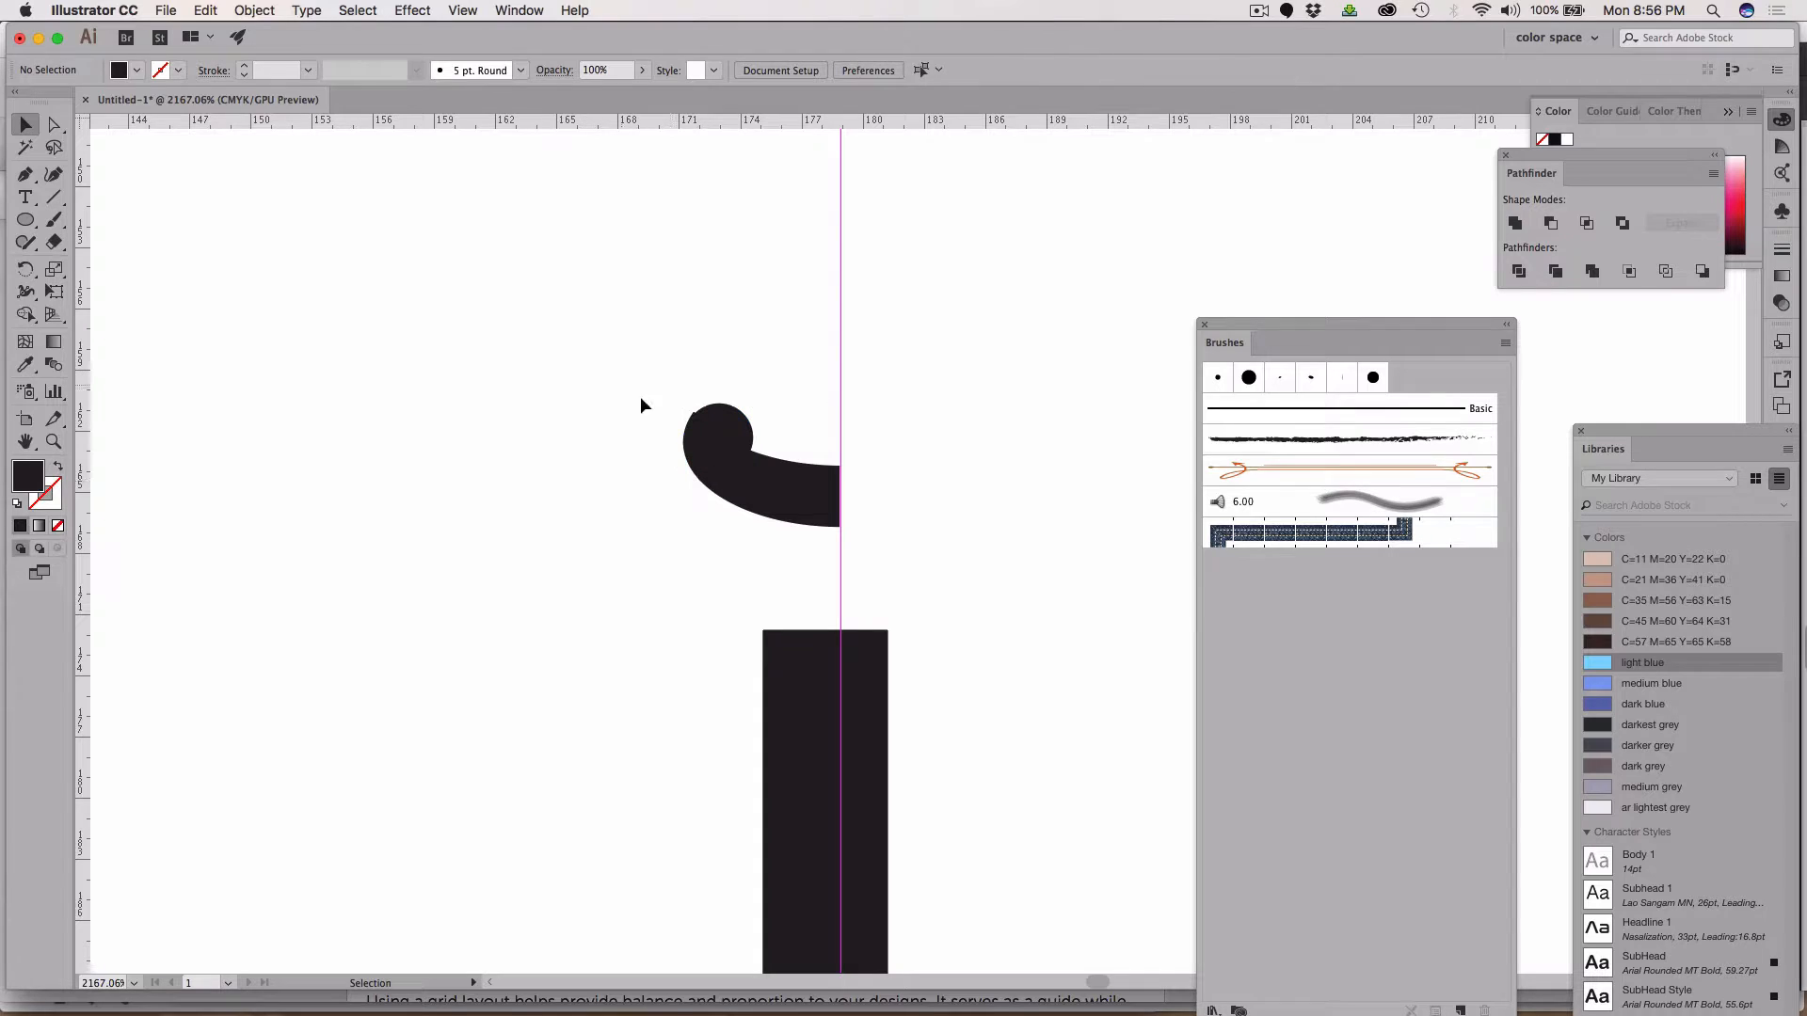
{"action": "left_click_drag", "start_coordinate": [721, 435], "coordinate": [719, 432]}
{"action": "left_click_drag", "start_coordinate": [573, 382], "coordinate": [777, 535]}
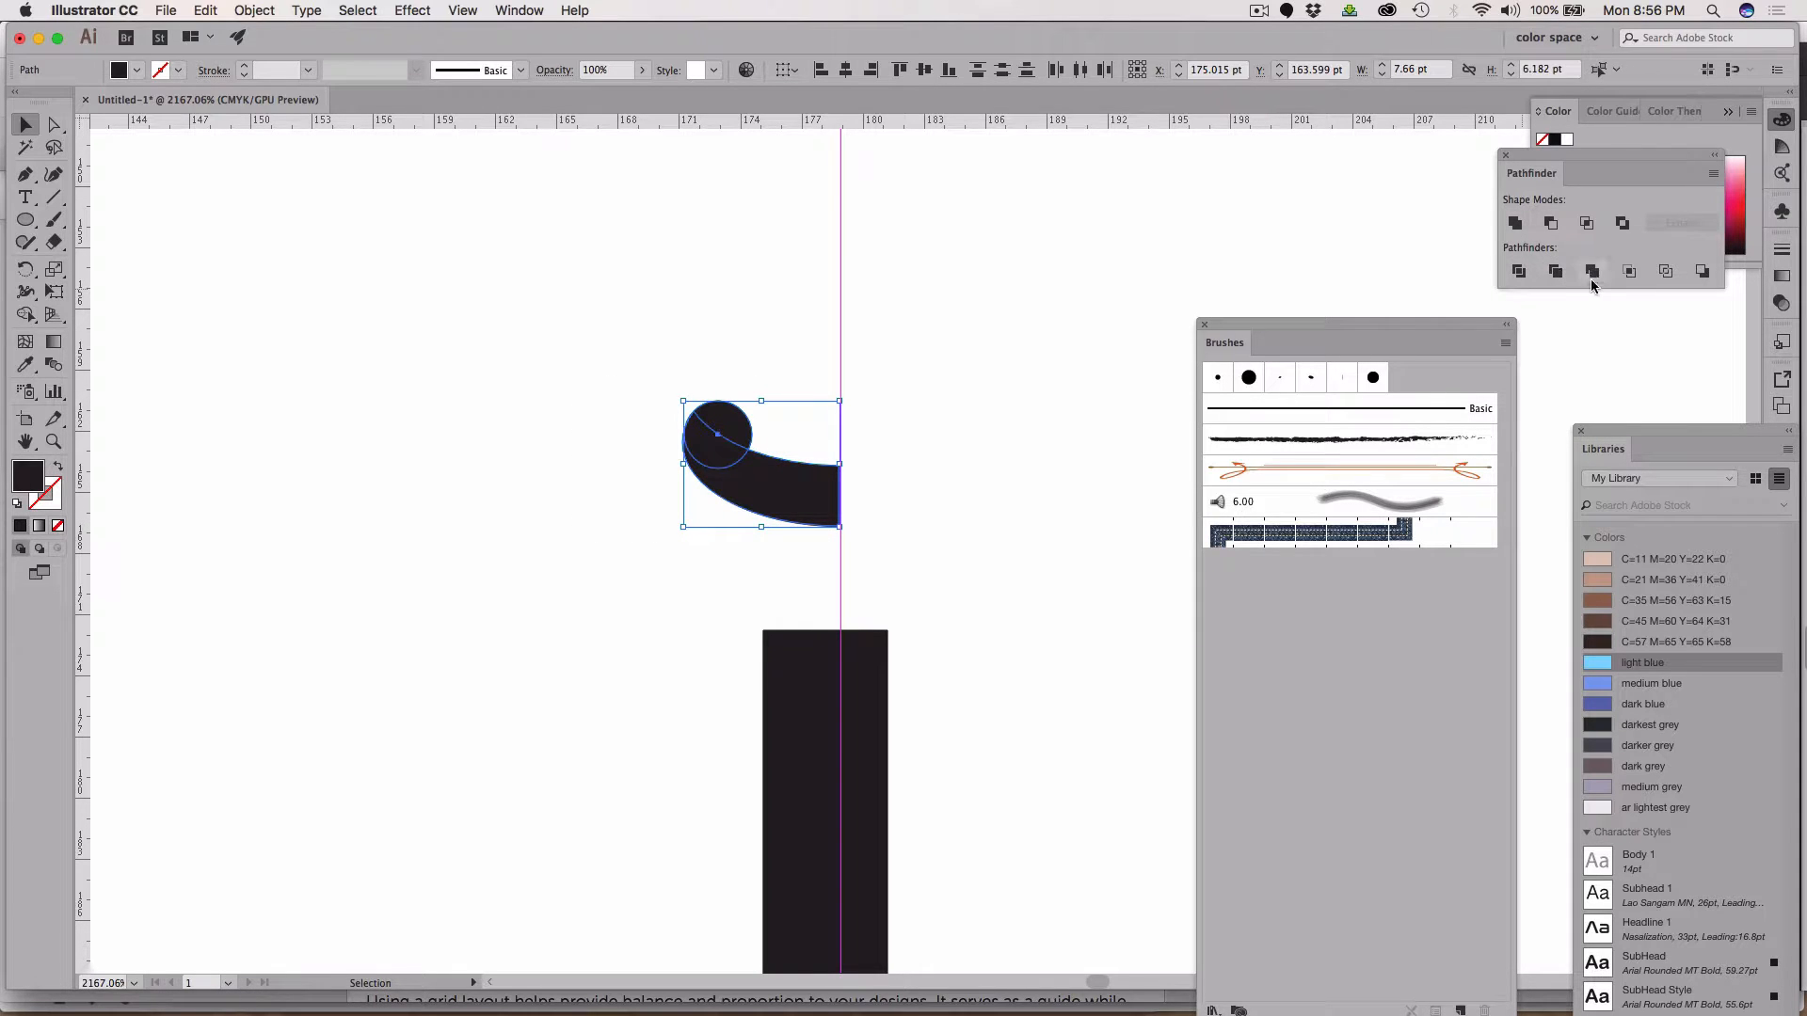
{"action": "left_click", "coordinate": [1515, 224]}
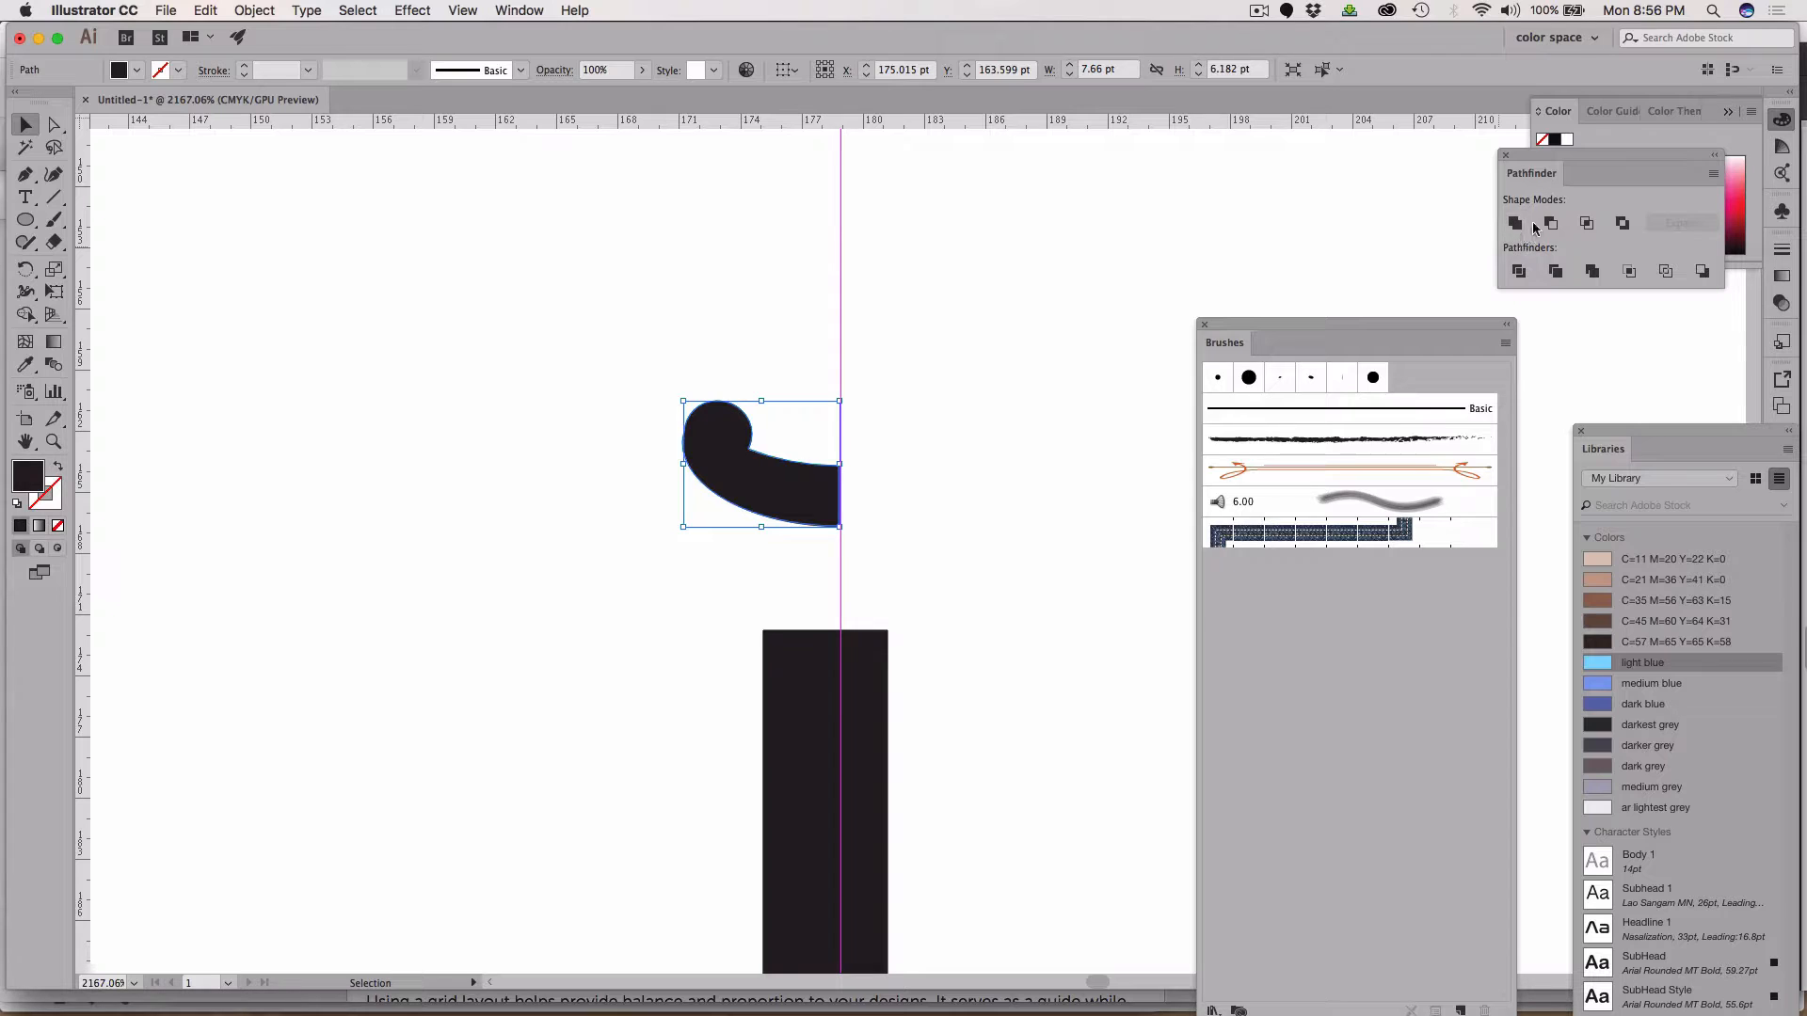
Draw a circle about 2.8 pt across, fill it with medium blue and place it over the hook's rounded tip
{"action": "left_click", "coordinate": [26, 222]}
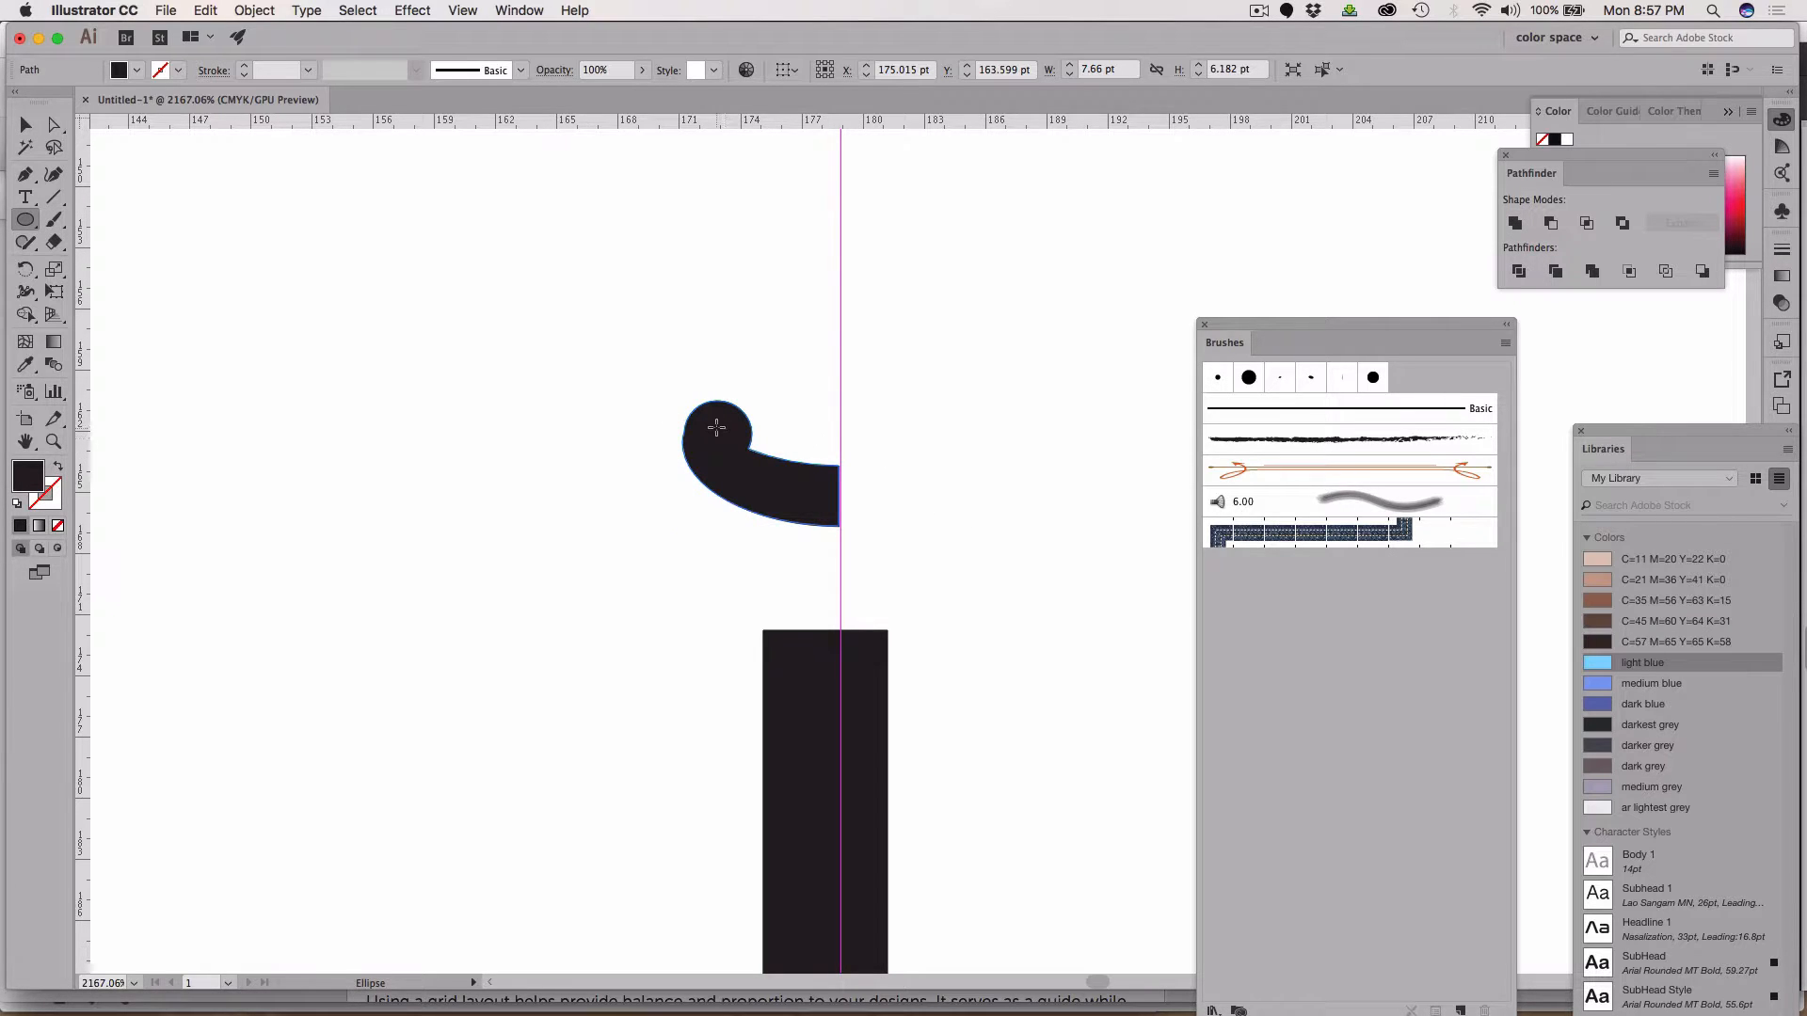
{"action": "left_click_drag", "start_coordinate": [660, 368], "coordinate": [720, 427]}
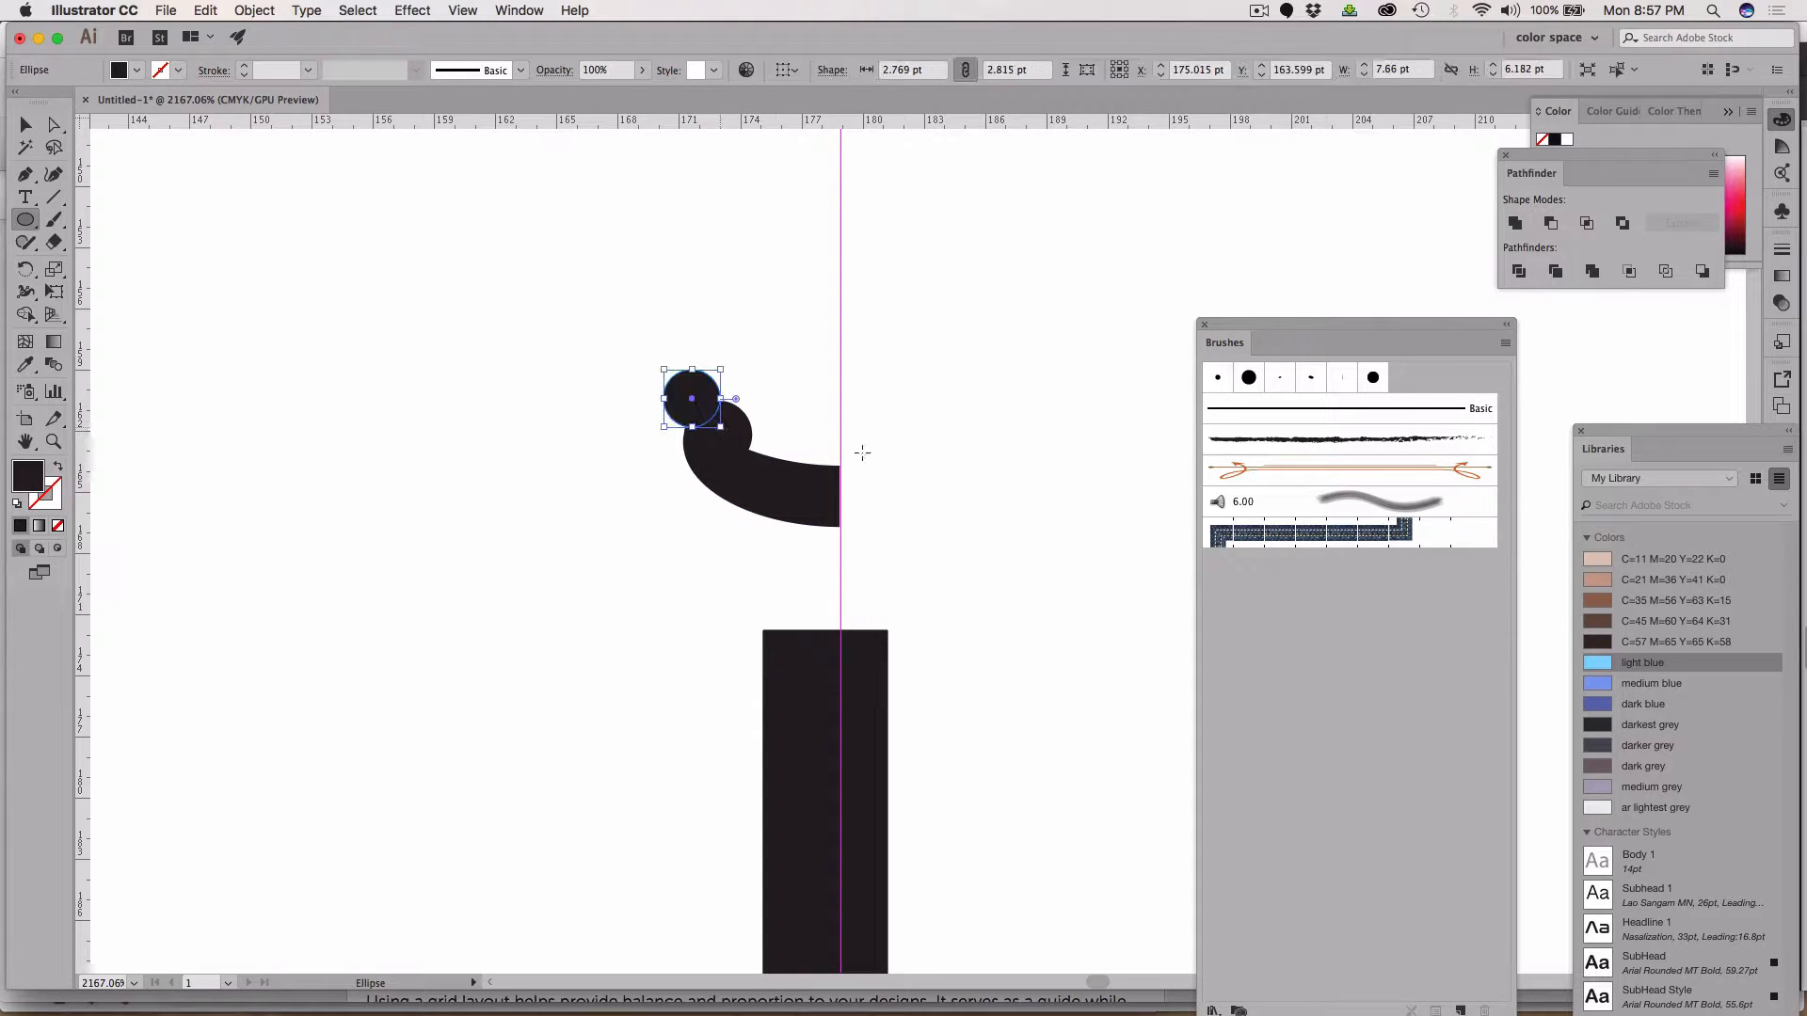
{"action": "left_click", "coordinate": [1589, 681]}
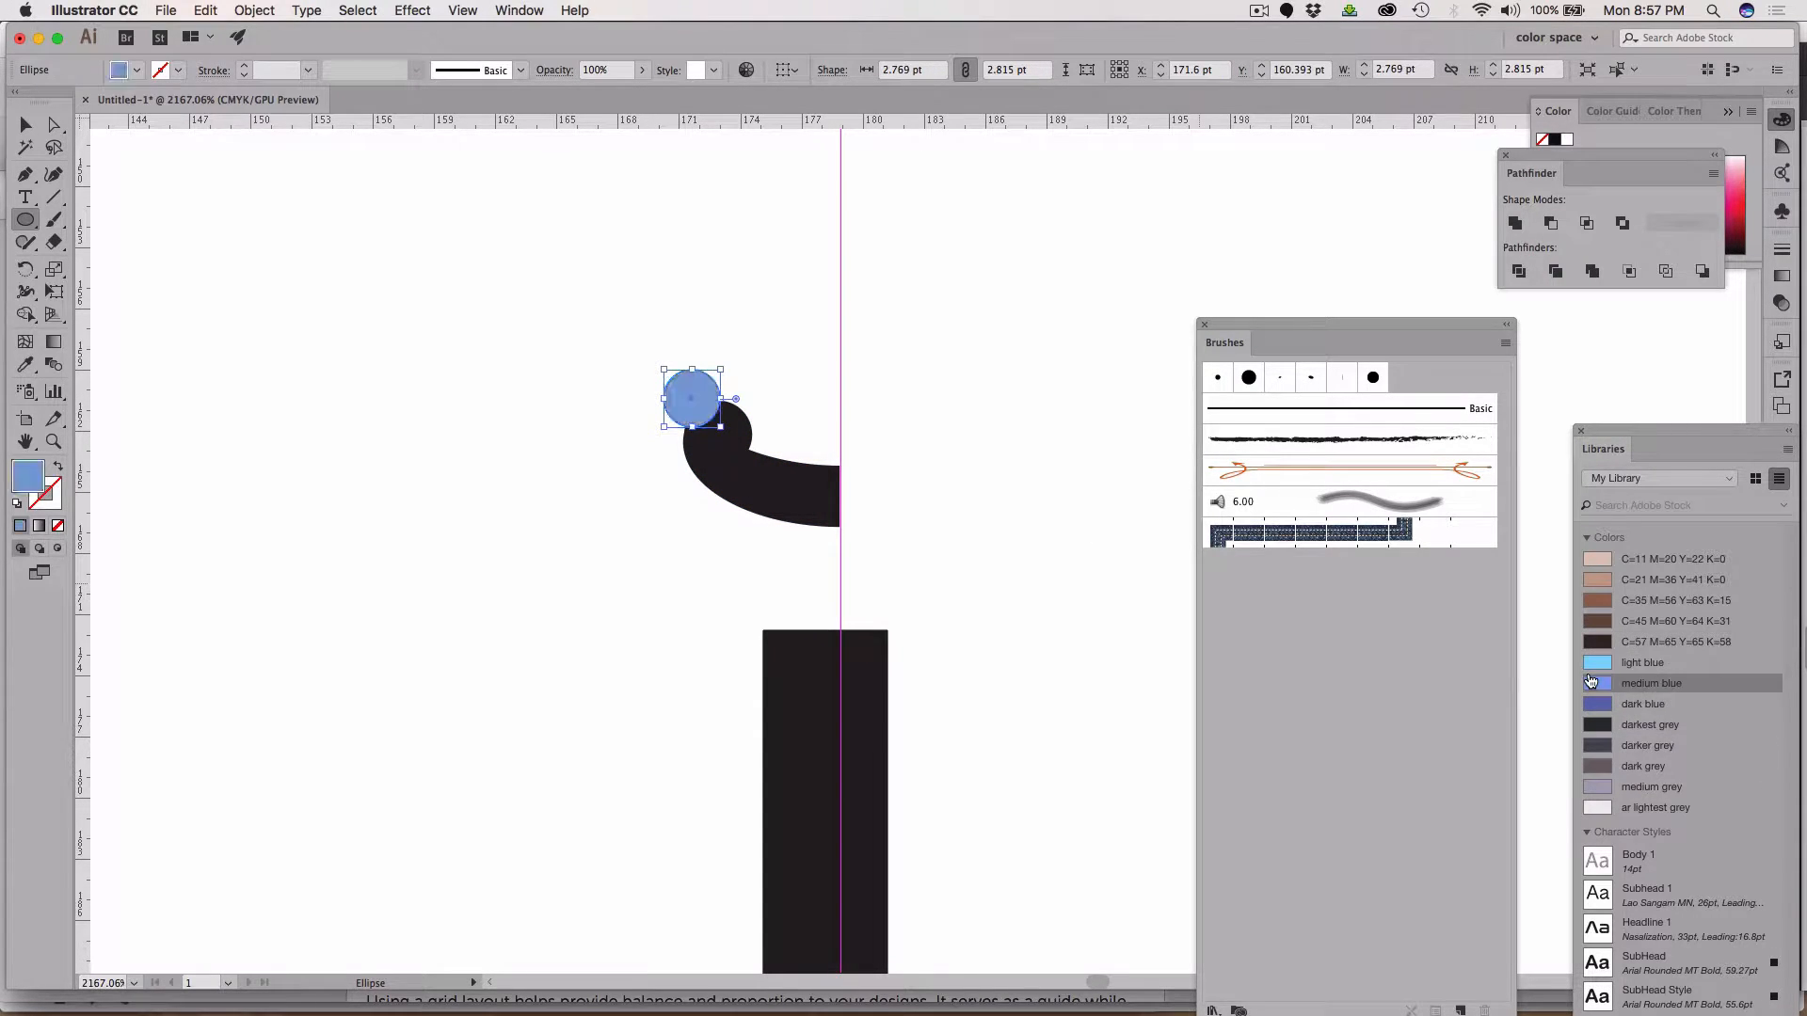
{"action": "left_click", "coordinate": [26, 124]}
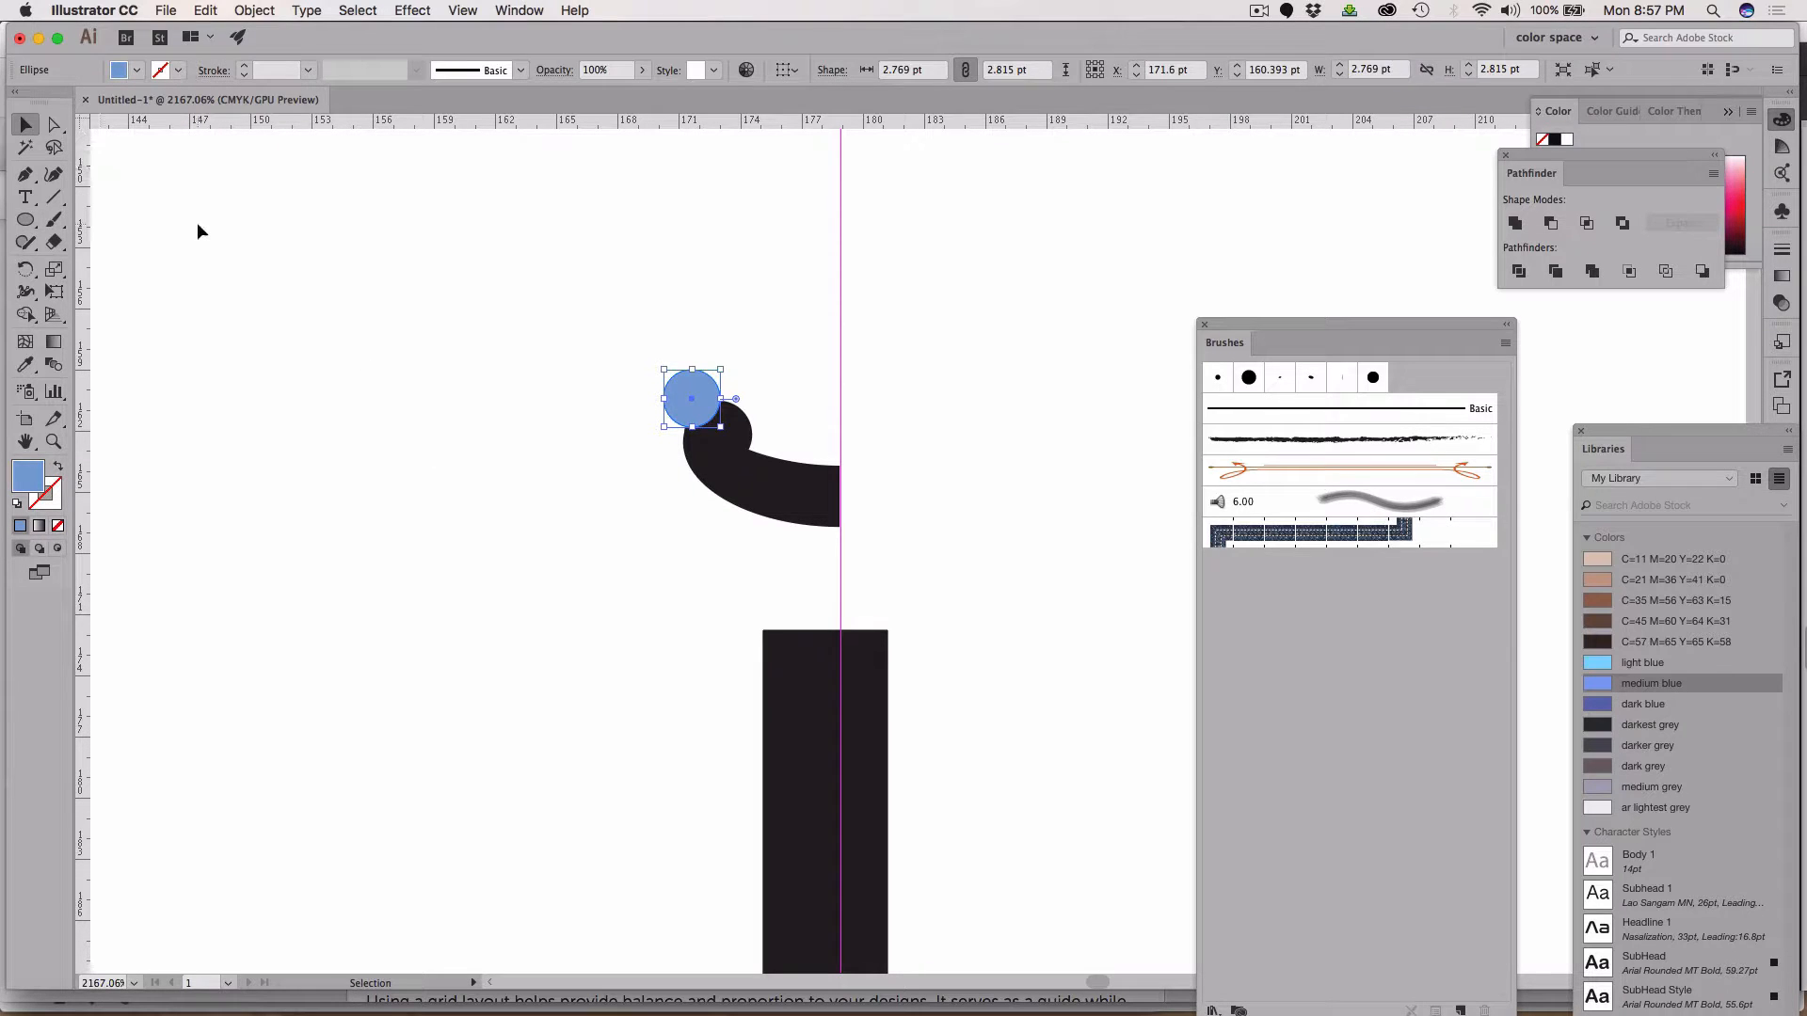
{"action": "left_click", "coordinate": [196, 222]}
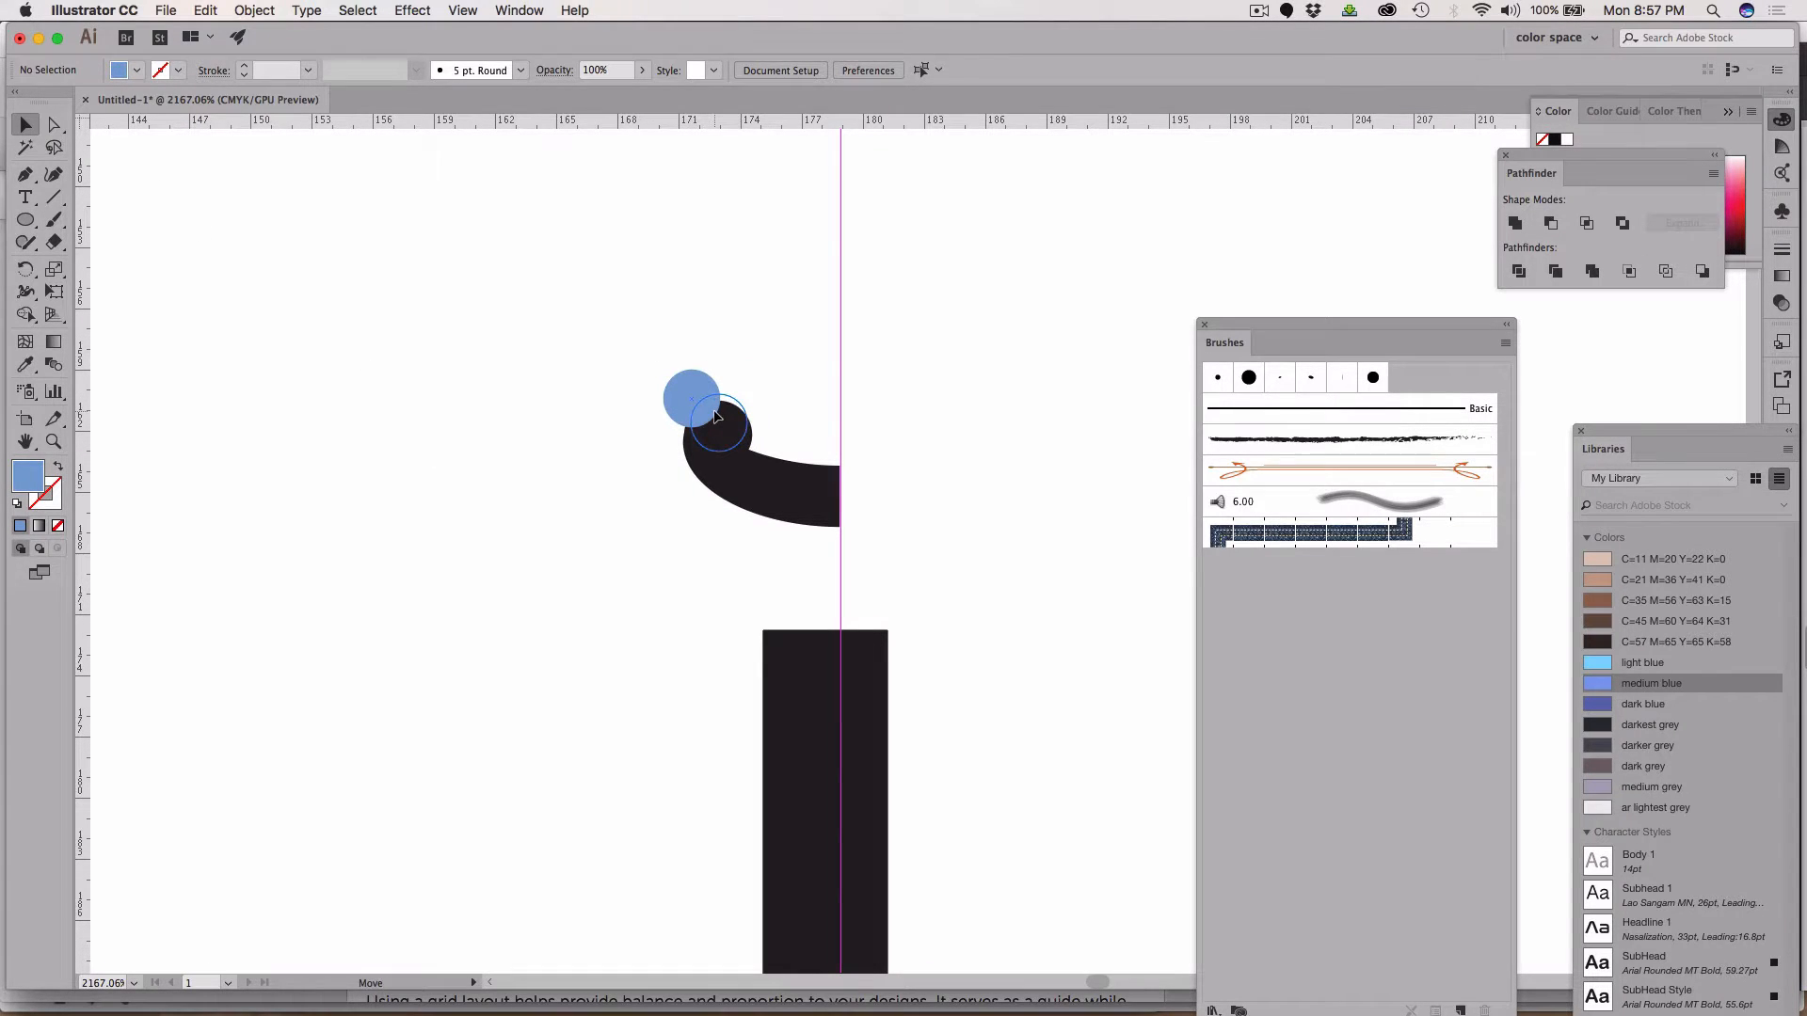
{"action": "left_click_drag", "start_coordinate": [713, 387], "coordinate": [740, 411]}
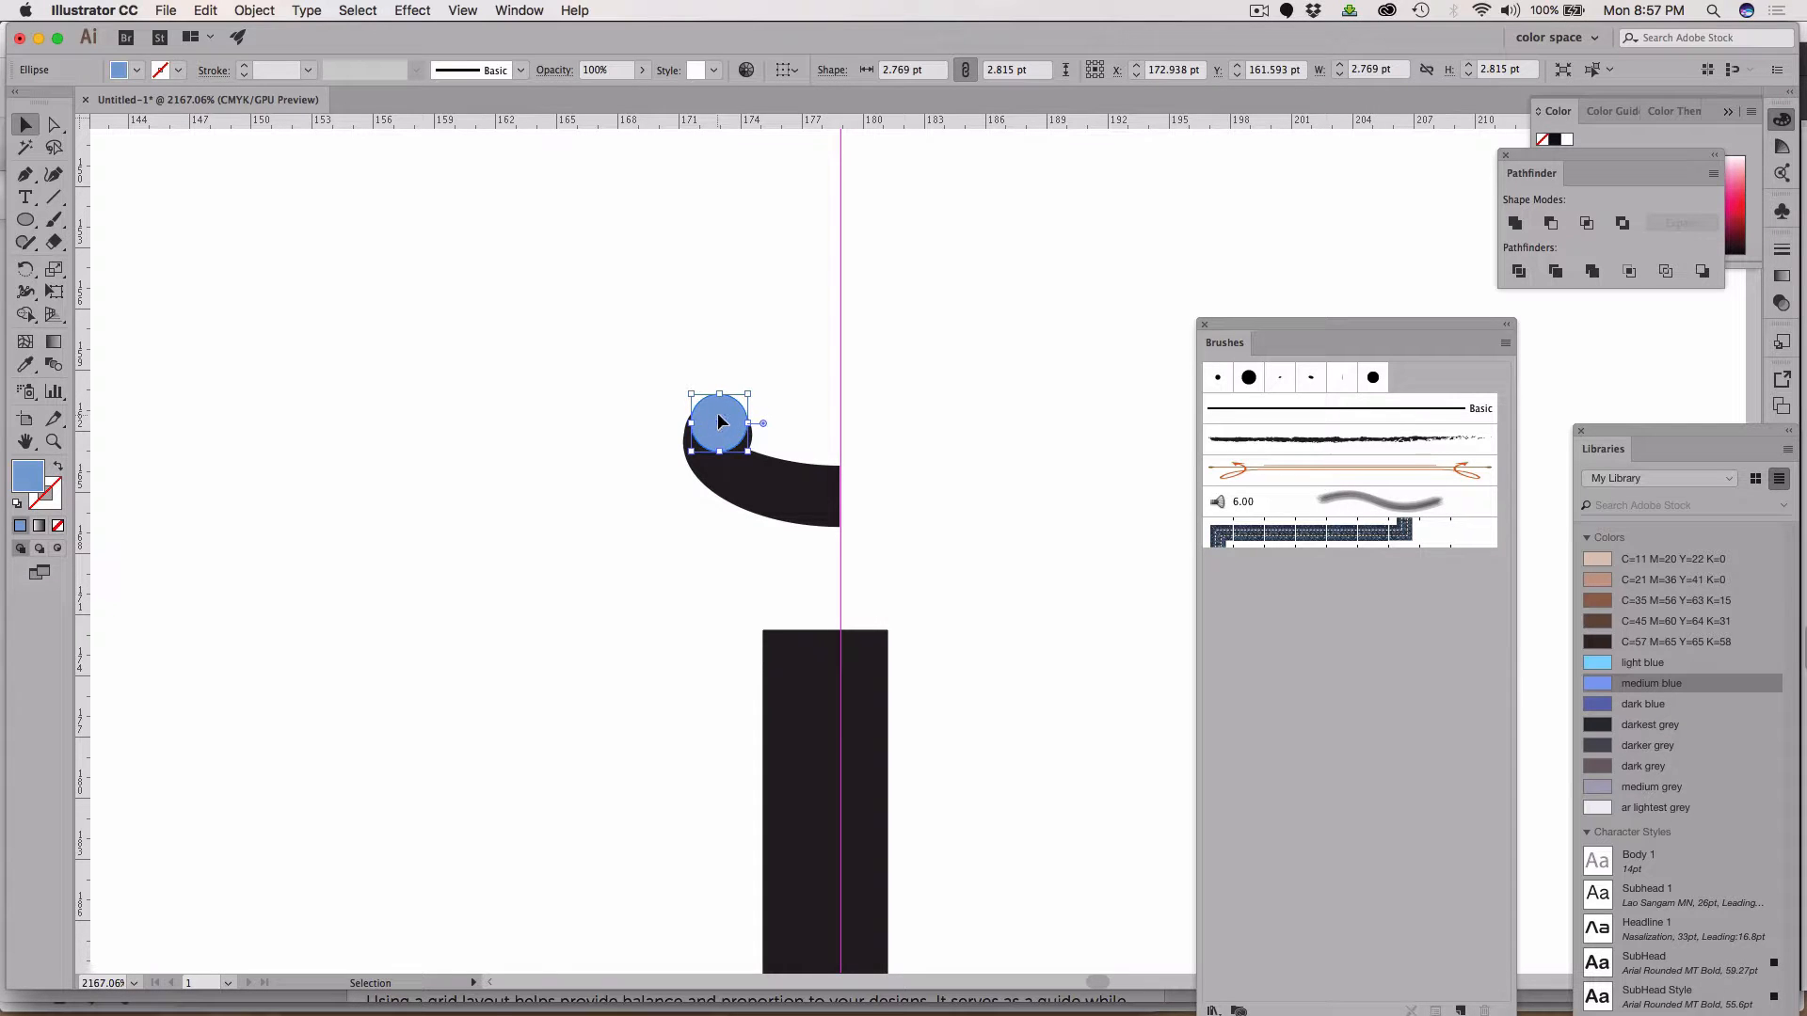
Try to cut the blue circle out of the hook's tip with Pathfinder's Minus Front, and undo the cut
{"action": "left_click_drag", "start_coordinate": [576, 365], "coordinate": [796, 483]}
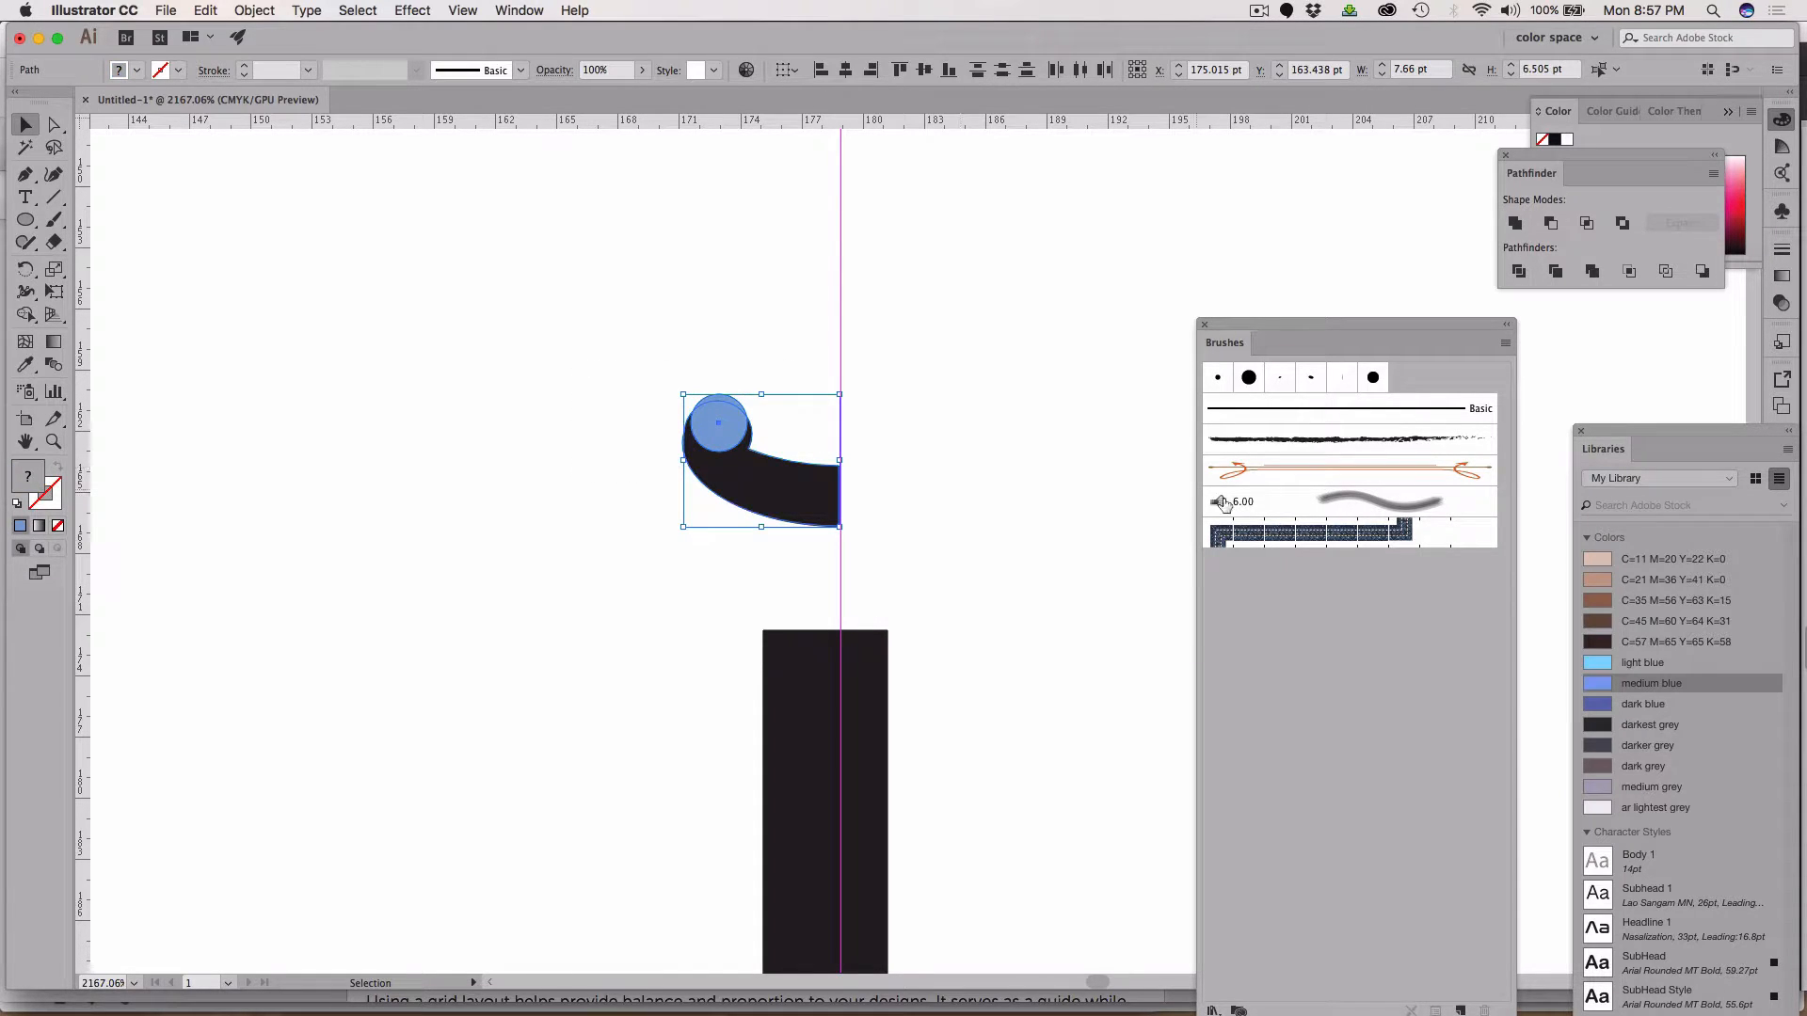
{"action": "left_click", "coordinate": [1549, 227]}
{"action": "left_click", "coordinate": [1136, 566]}
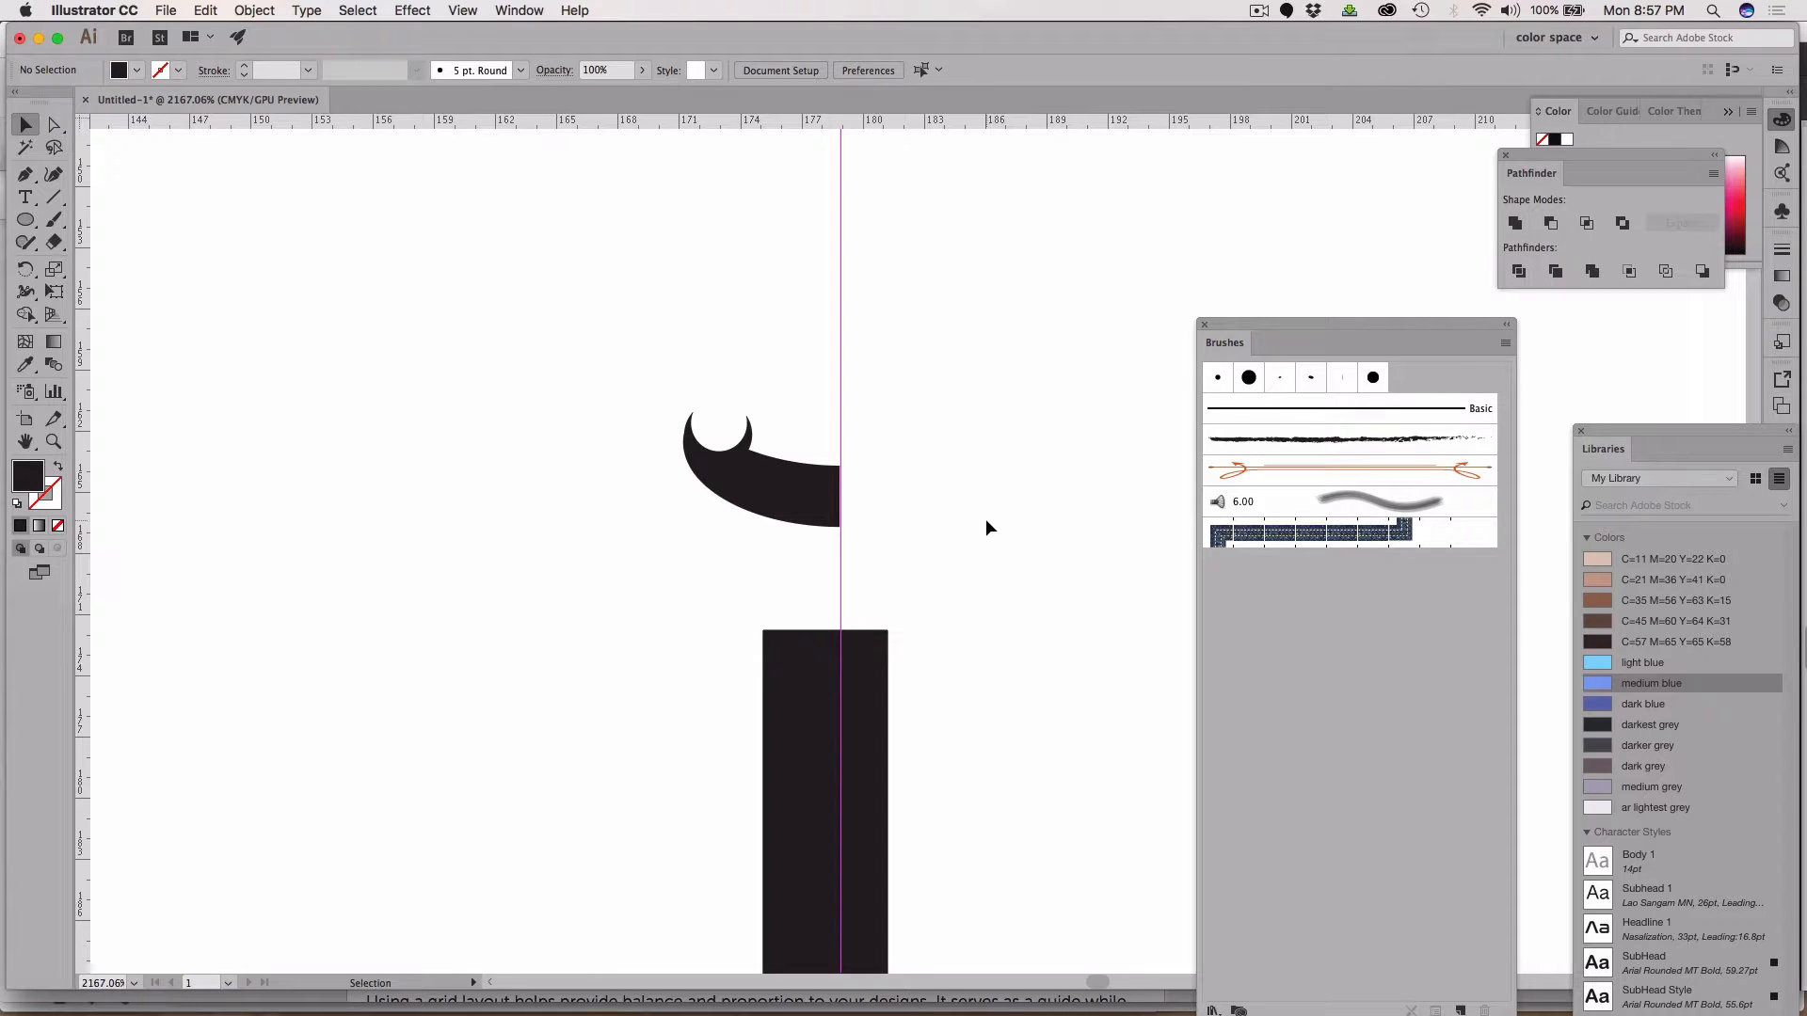
{"action": "key", "text": "super+z"}
{"action": "left_click", "coordinate": [1057, 507]}
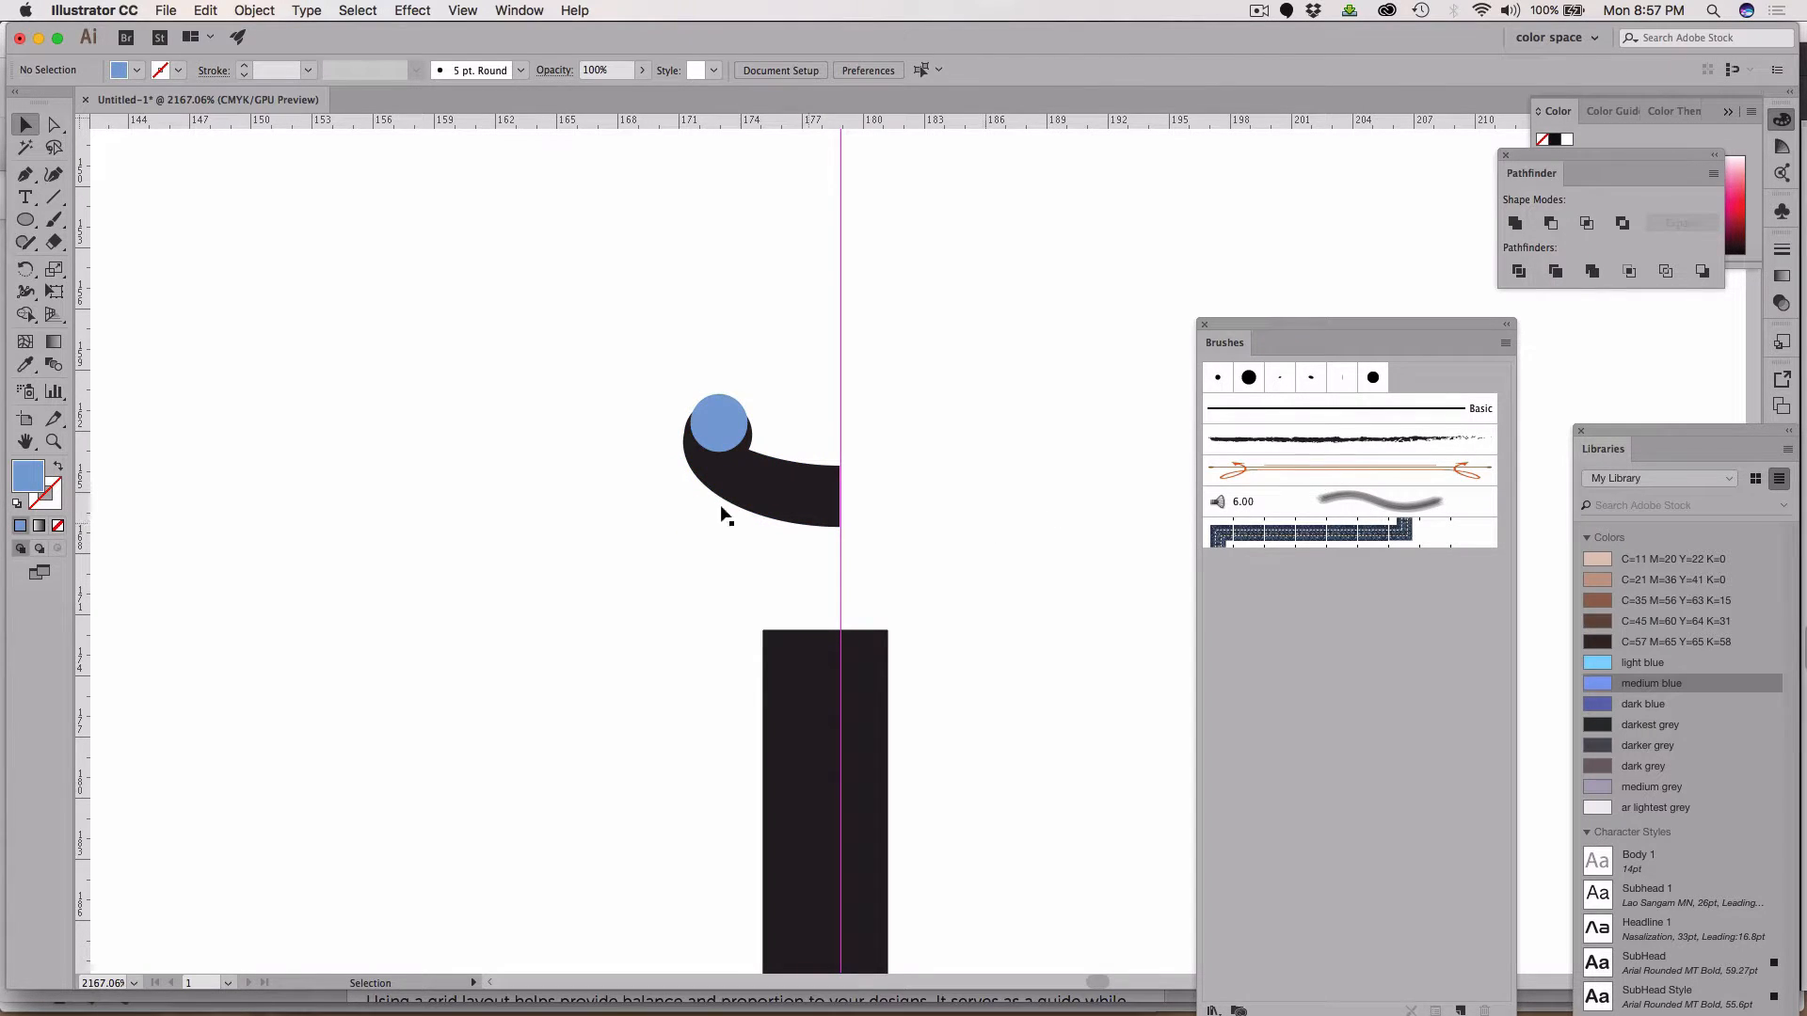
Move the blue circle clear above the hook and rotate the hook clockwise so that its cut end tilts downward
{"action": "left_click_drag", "start_coordinate": [721, 426], "coordinate": [750, 307]}
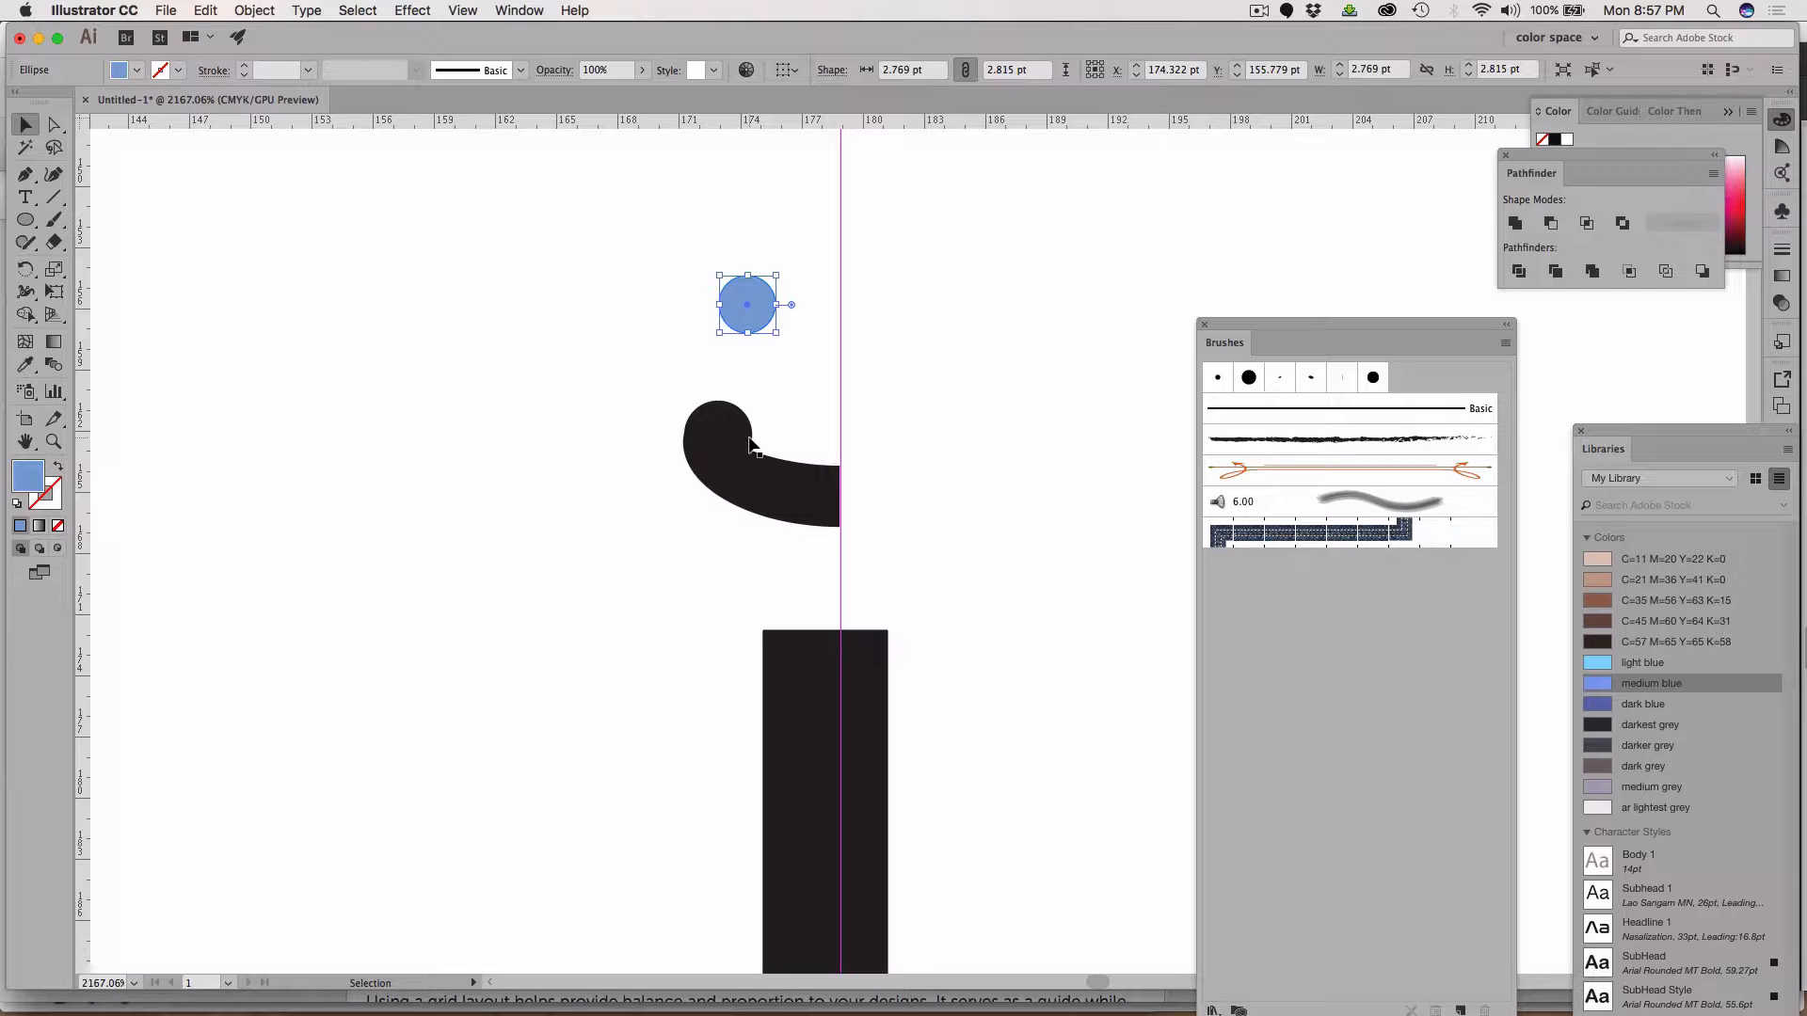
{"action": "left_click", "coordinate": [748, 444]}
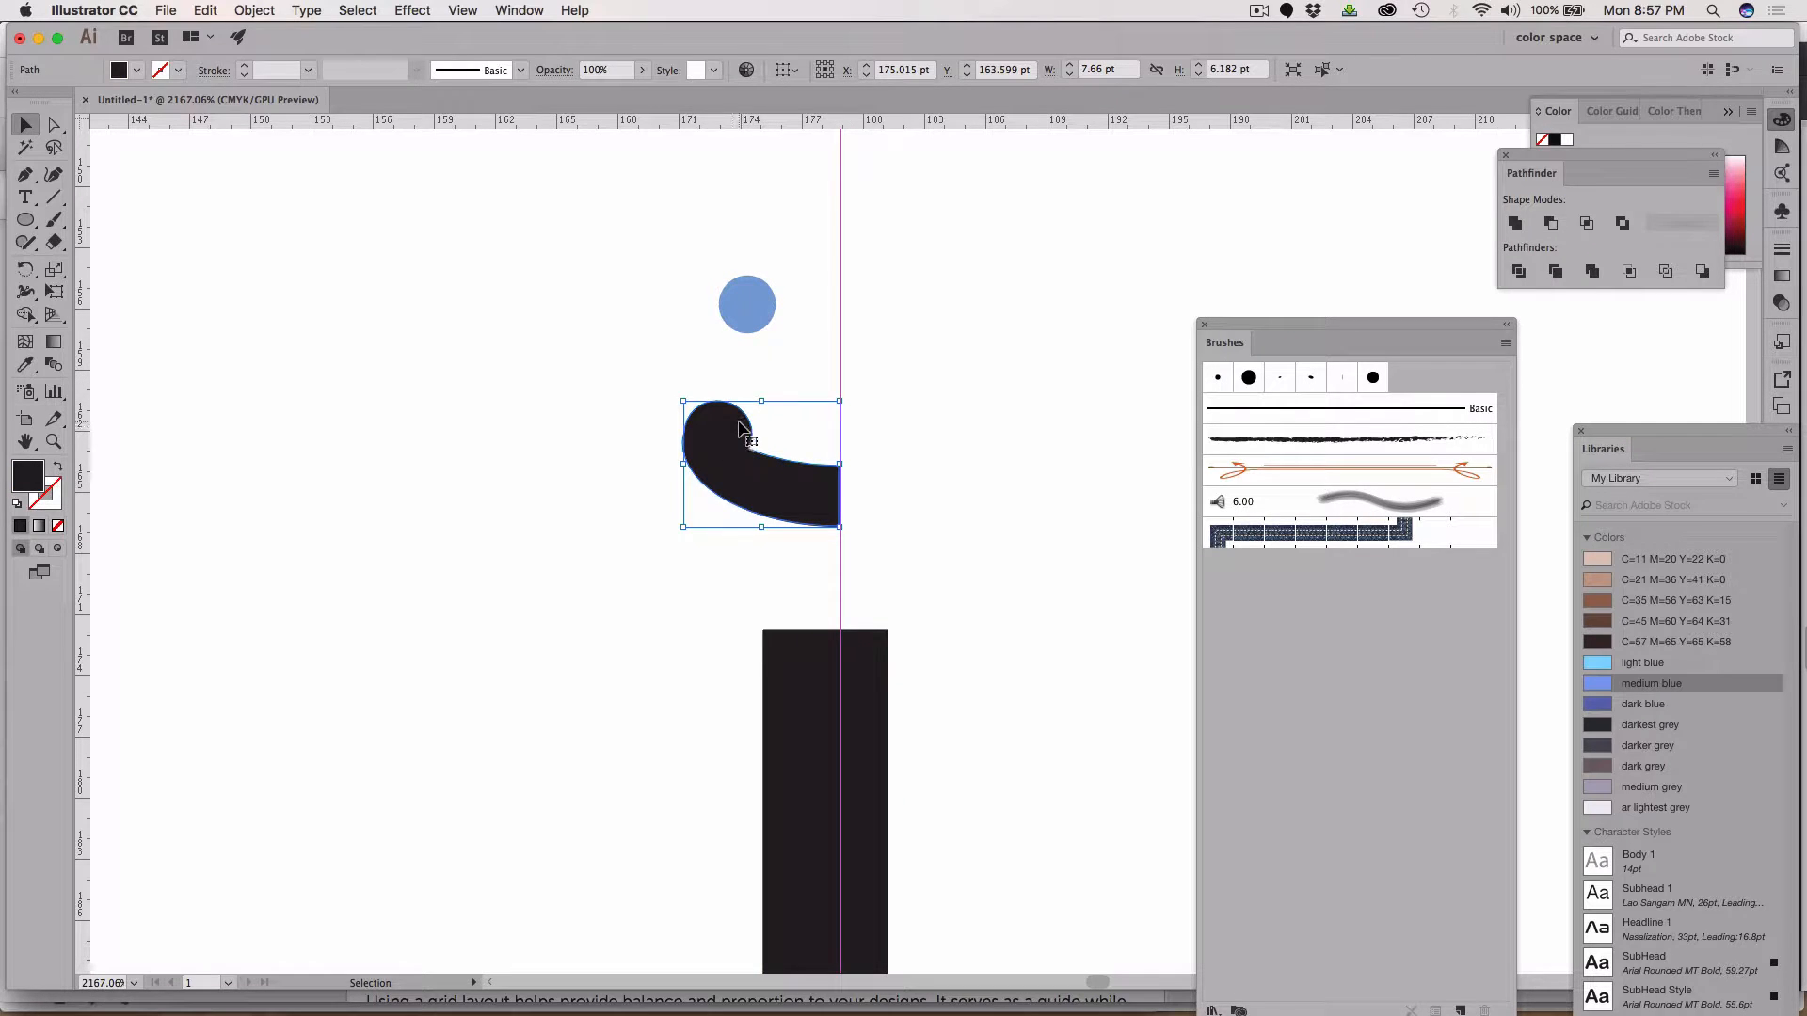
{"action": "key", "text": "r"}
{"action": "left_click_drag", "start_coordinate": [922, 406], "coordinate": [890, 487]}
{"action": "left_click", "coordinate": [25, 124]}
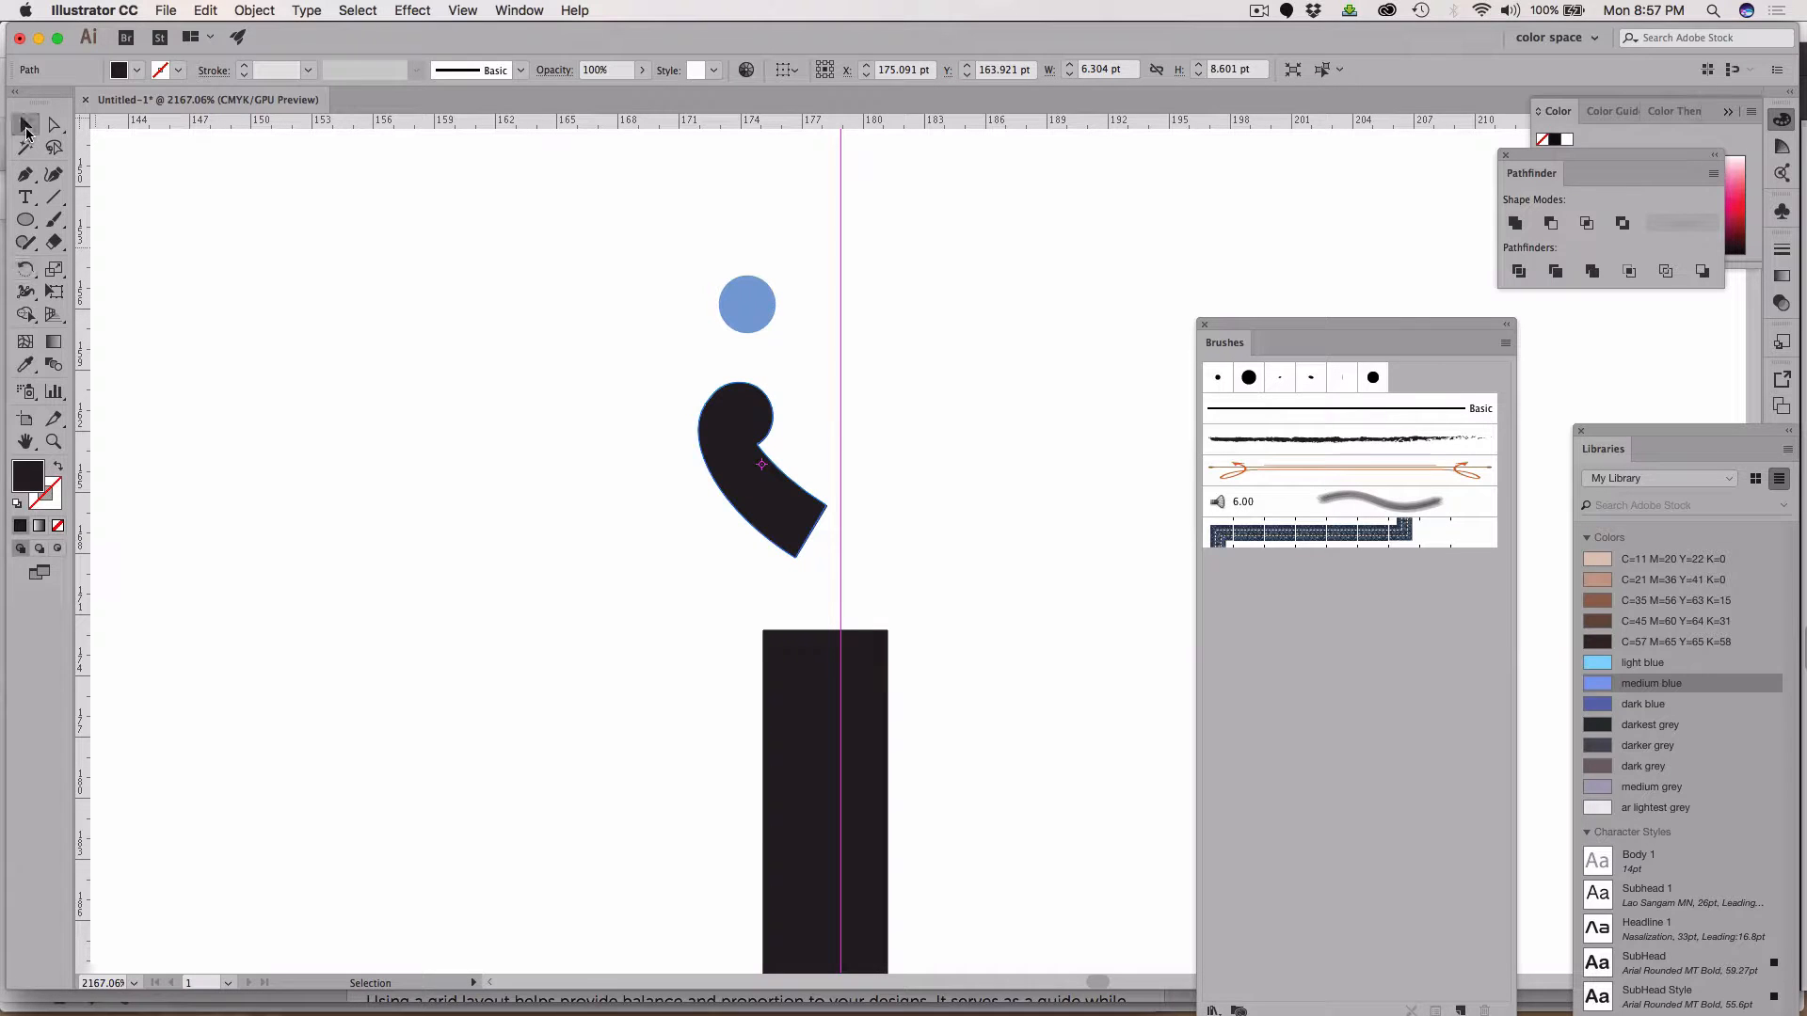
Place the hook's cut end over the top of the tall black rectangle and rotate the hook slightly back counterclockwise
{"action": "left_click_drag", "start_coordinate": [786, 508], "coordinate": [782, 644]}
{"action": "key", "text": "r"}
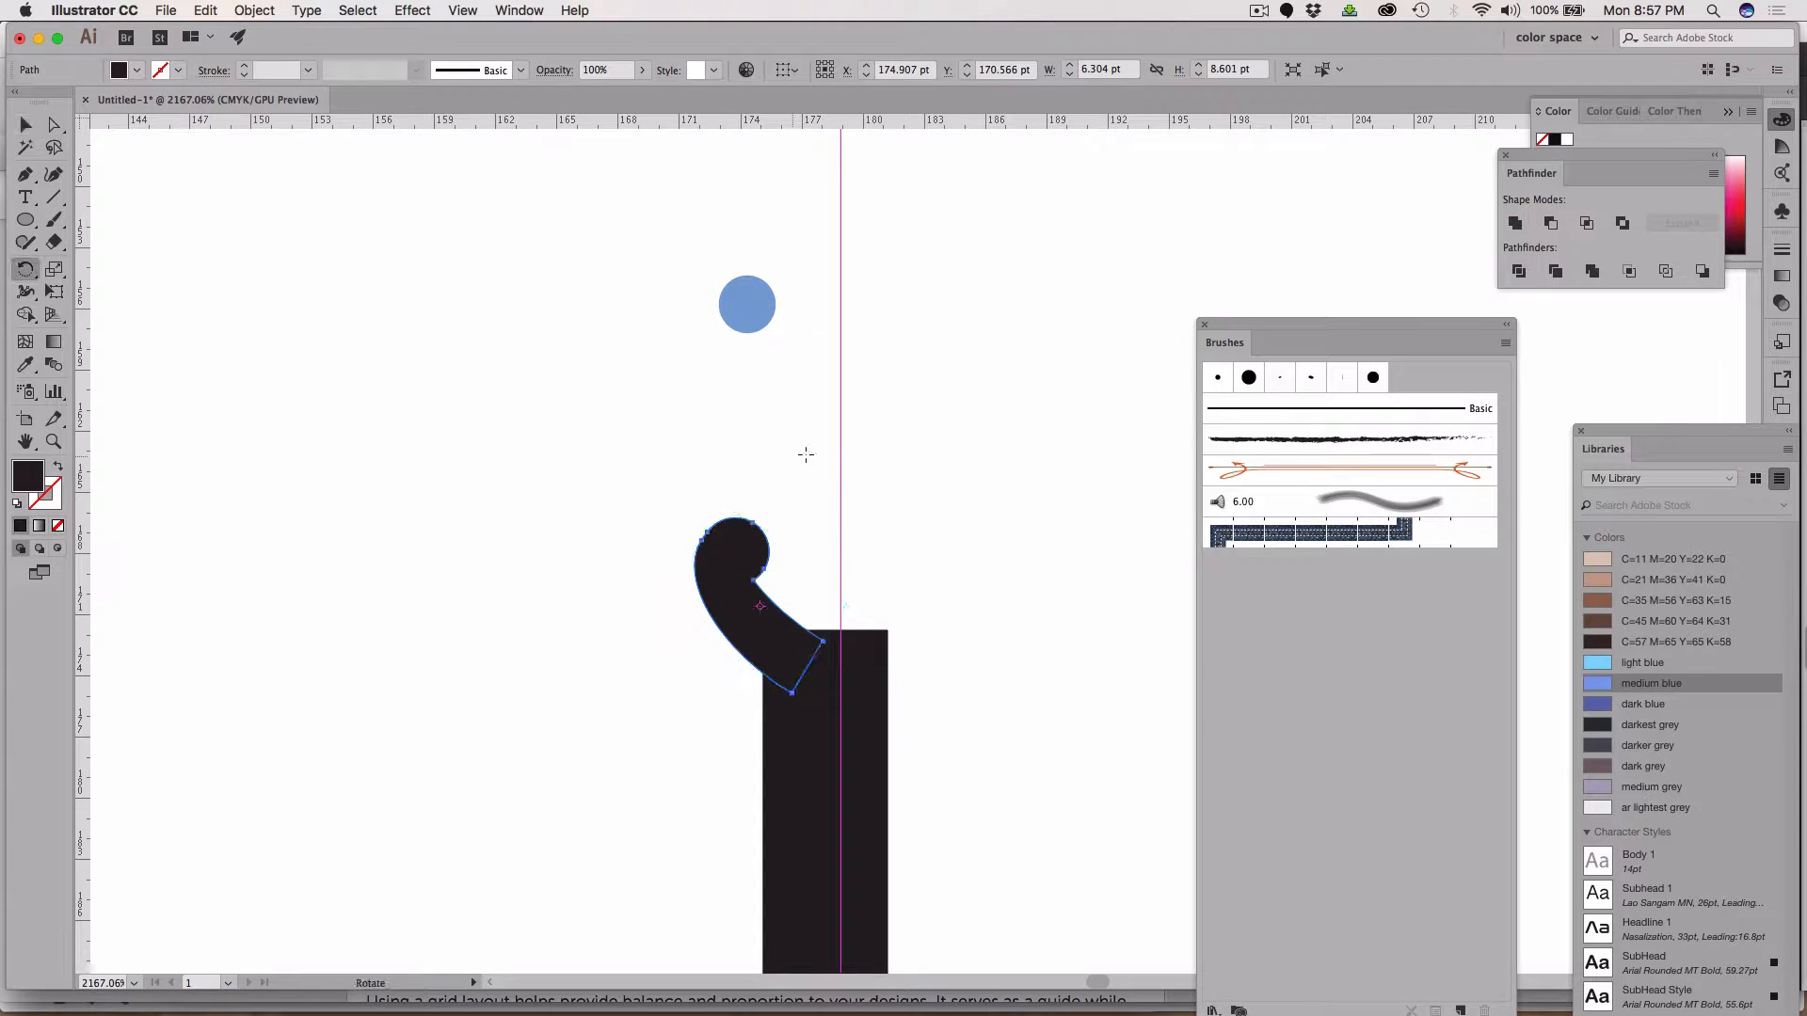
{"action": "mouse_move", "coordinate": [806, 452]}
{"action": "left_mouse_down"}
{"action": "mouse_move", "coordinate": [850, 452]}
{"action": "mouse_move", "coordinate": [791, 448]}
{"action": "mouse_move", "coordinate": [811, 452]}
{"action": "left_mouse_up"}
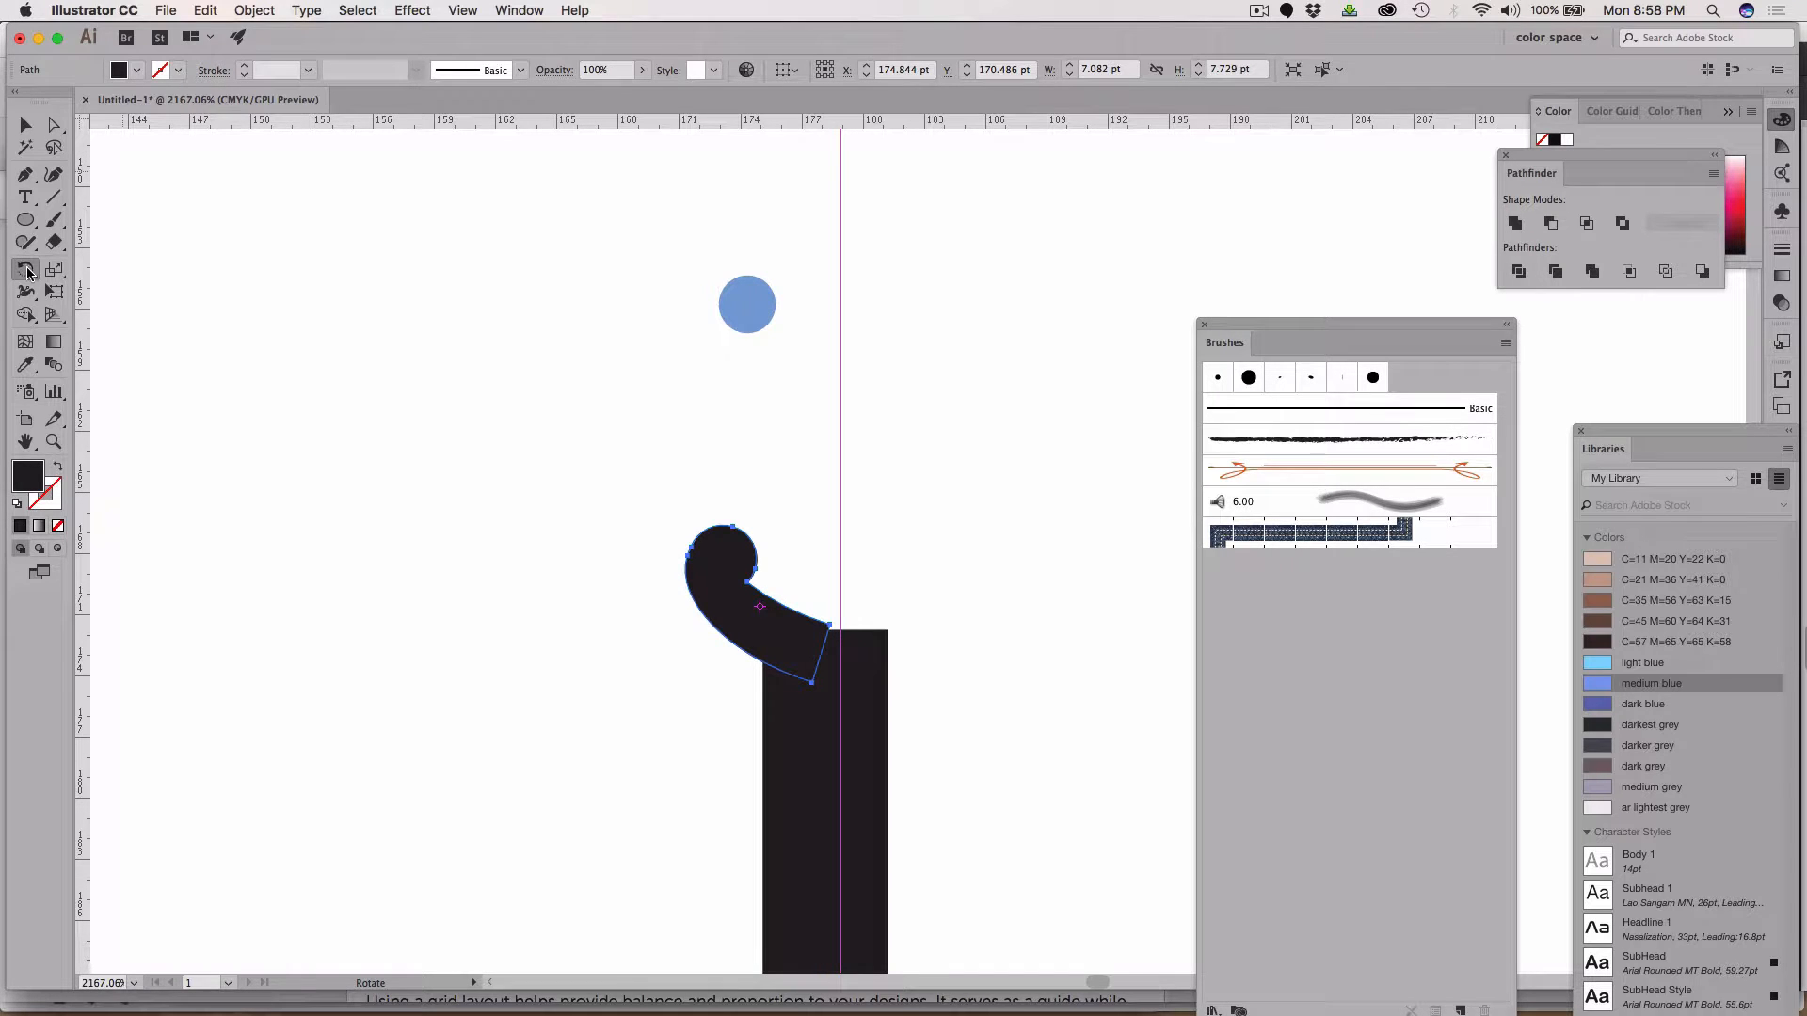
Create a horizontally mirrored copy of the hook on the rectangle's opposite side with the Reflect tool
{"action": "left_click_drag", "start_coordinate": [28, 272], "coordinate": [87, 297]}
{"action": "left_click_drag", "start_coordinate": [826, 532], "coordinate": [815, 534]}
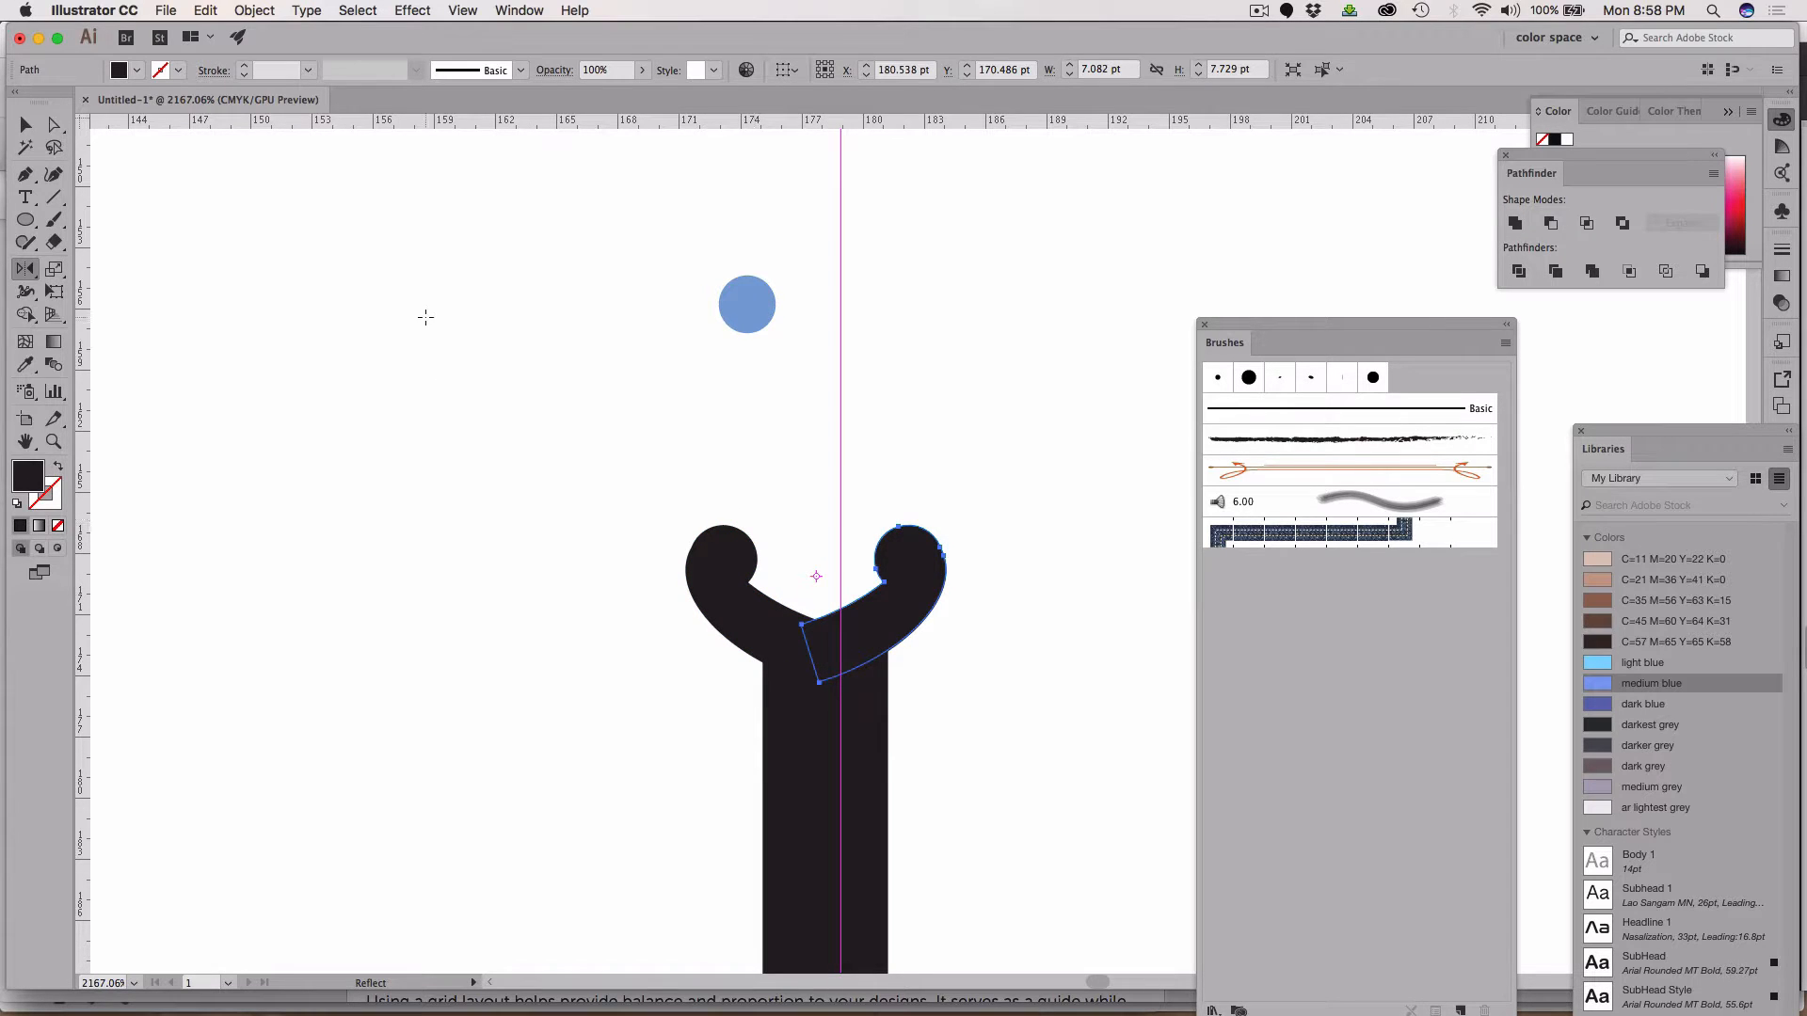
{"action": "key", "text": "v"}
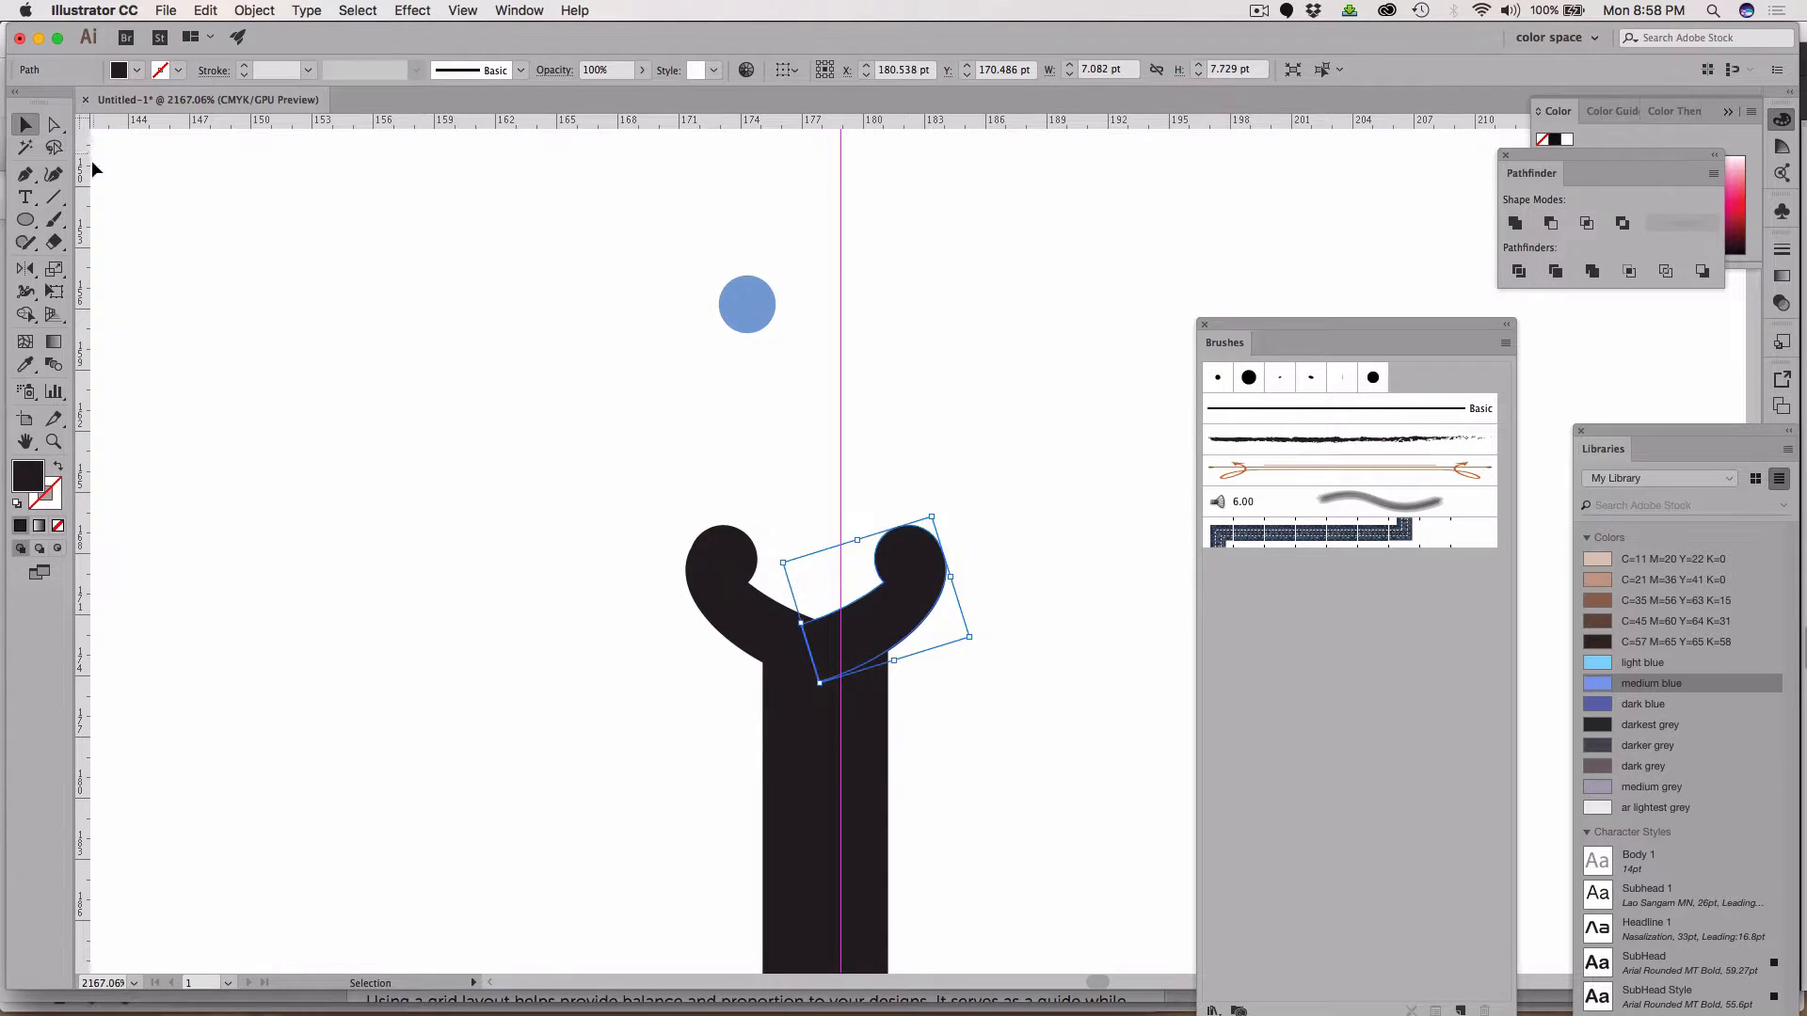
{"action": "left_click", "coordinate": [314, 459]}
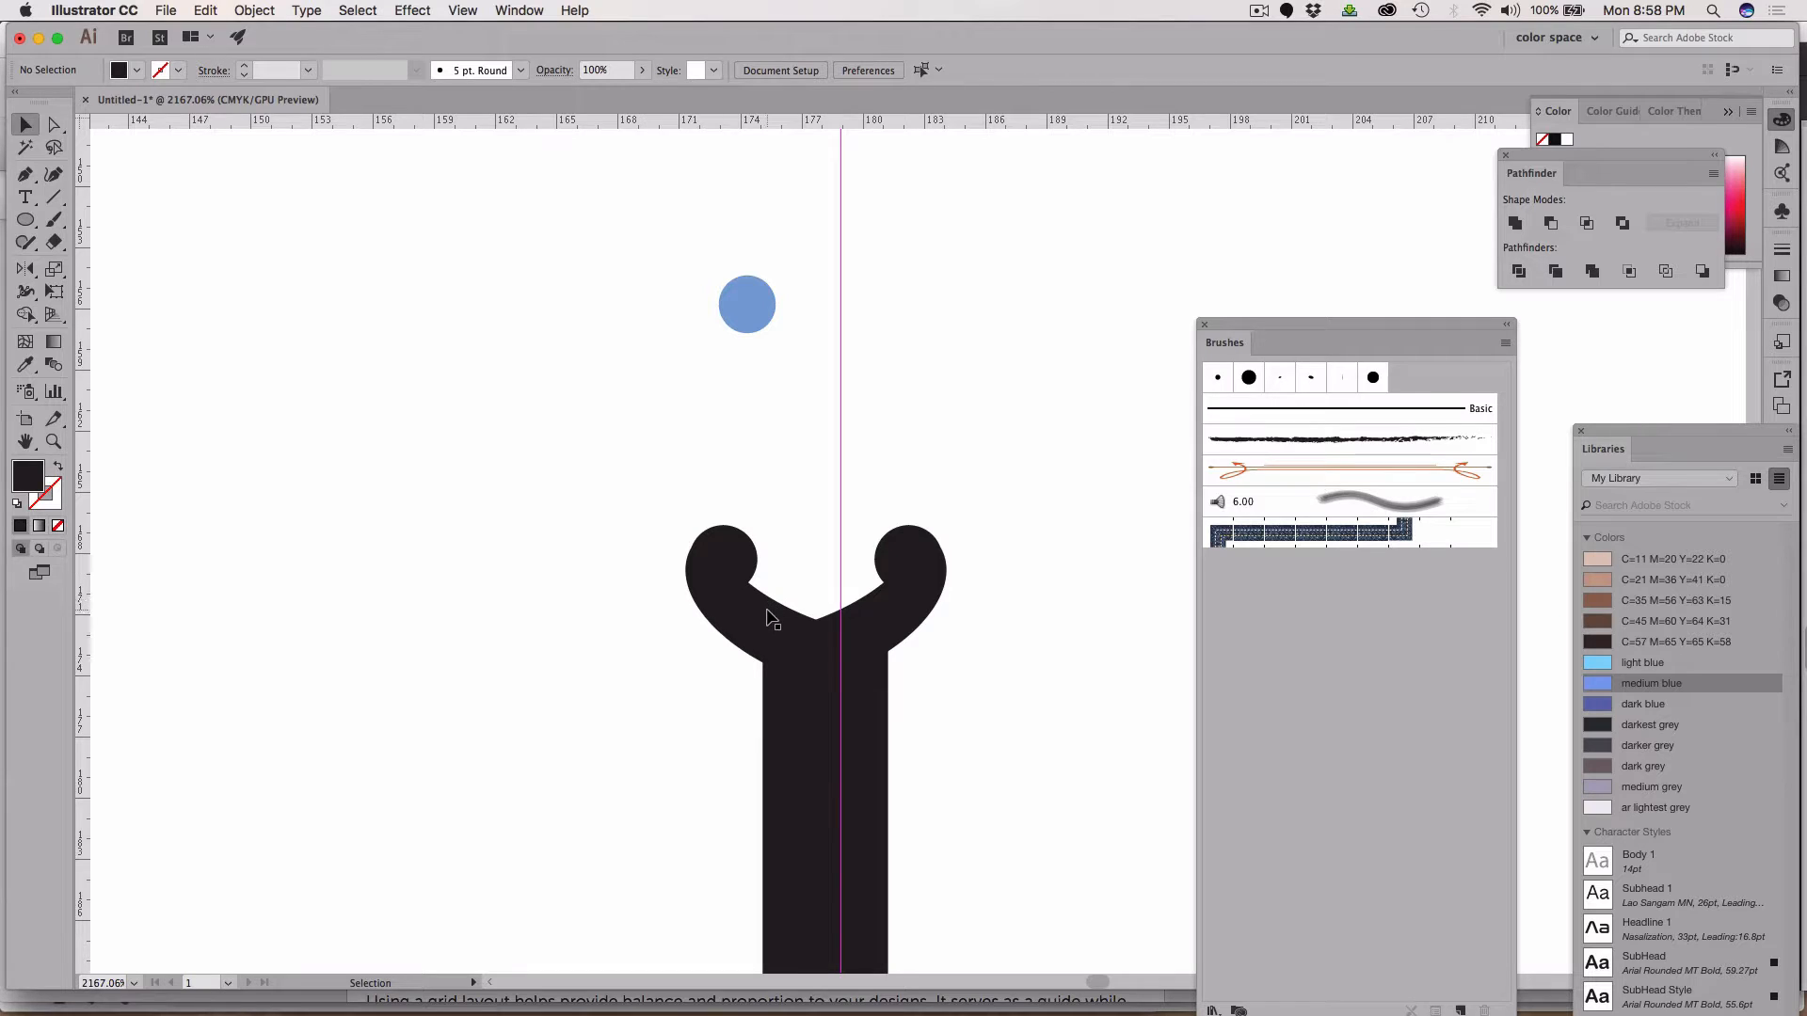
Move the two hooks slightly toward each other so that they overlap more on the rectangle's top end
{"action": "left_click_drag", "start_coordinate": [780, 615], "coordinate": [871, 636]}
{"action": "left_click", "coordinate": [997, 669]}
{"action": "left_click", "coordinate": [1019, 617]}
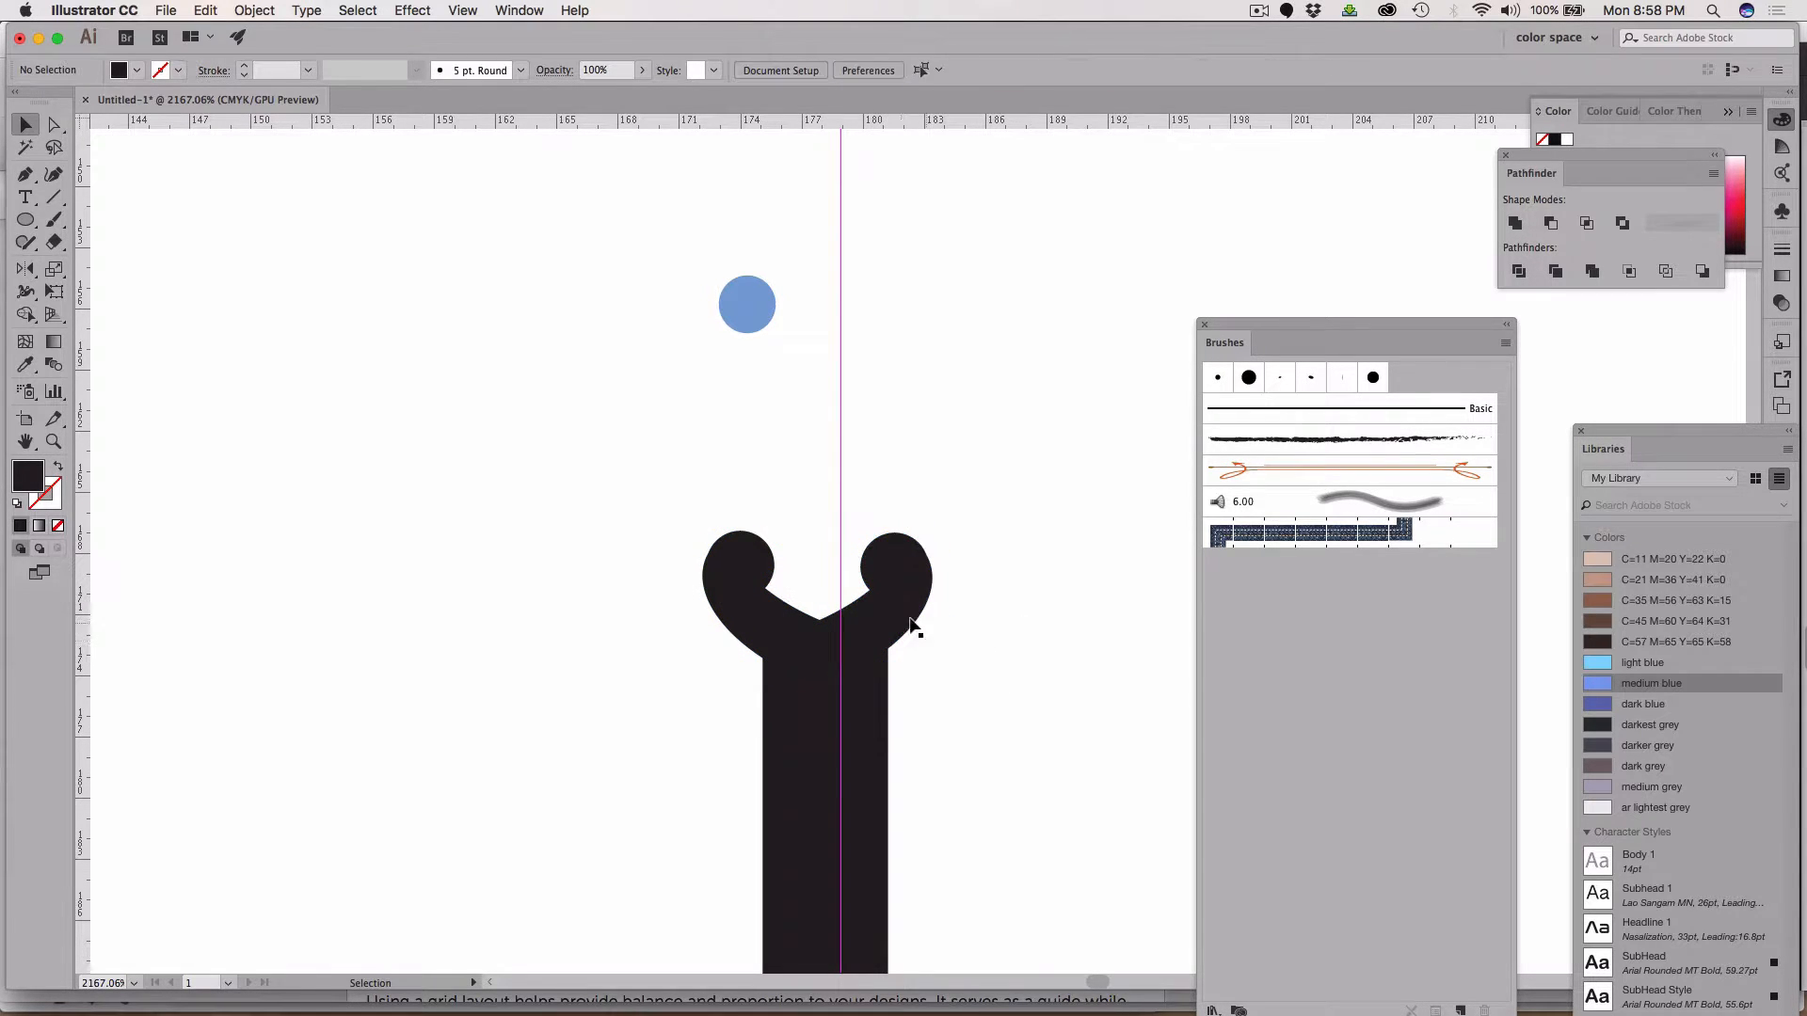
Select both hooks together with the tall rectangle and nudge them 1 pt to the right to centre them on the guide
{"action": "left_click_drag", "start_coordinate": [544, 509], "coordinate": [995, 748]}
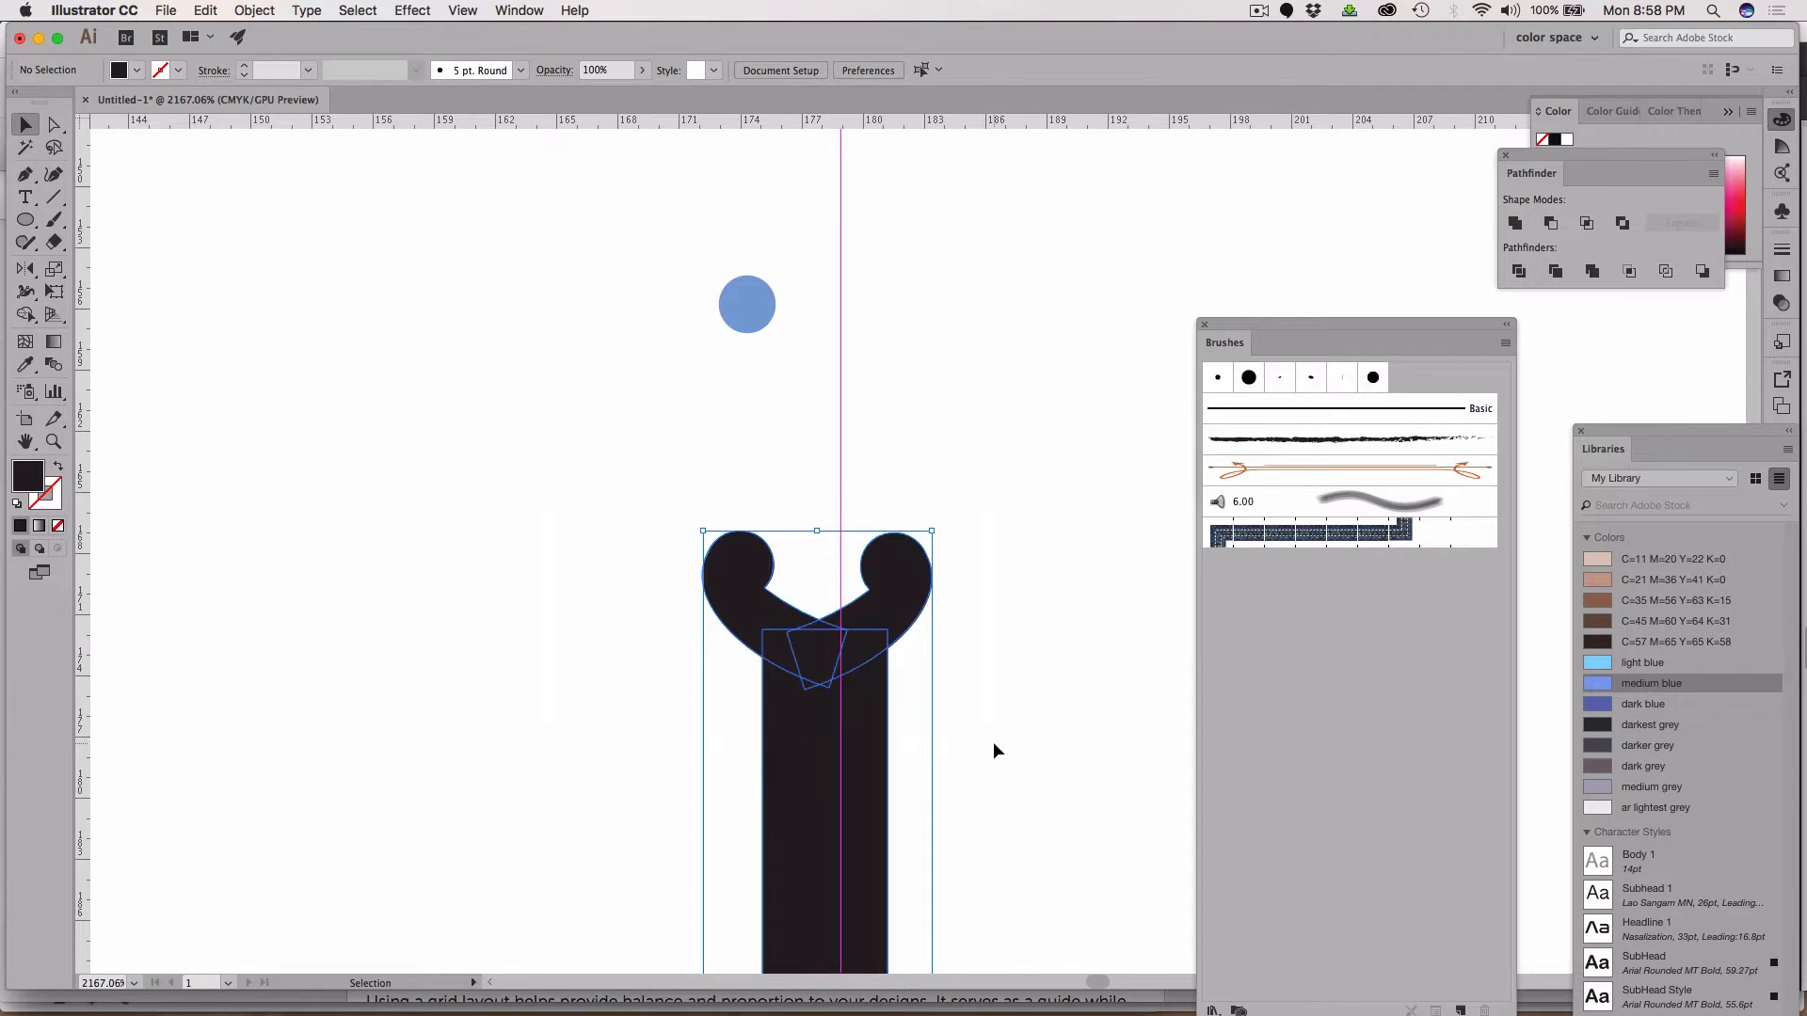
{"action": "left_click", "coordinate": [1119, 561]}
{"action": "left_click", "coordinate": [748, 596]}
{"action": "left_click", "coordinate": [902, 603], "text": "shift"}
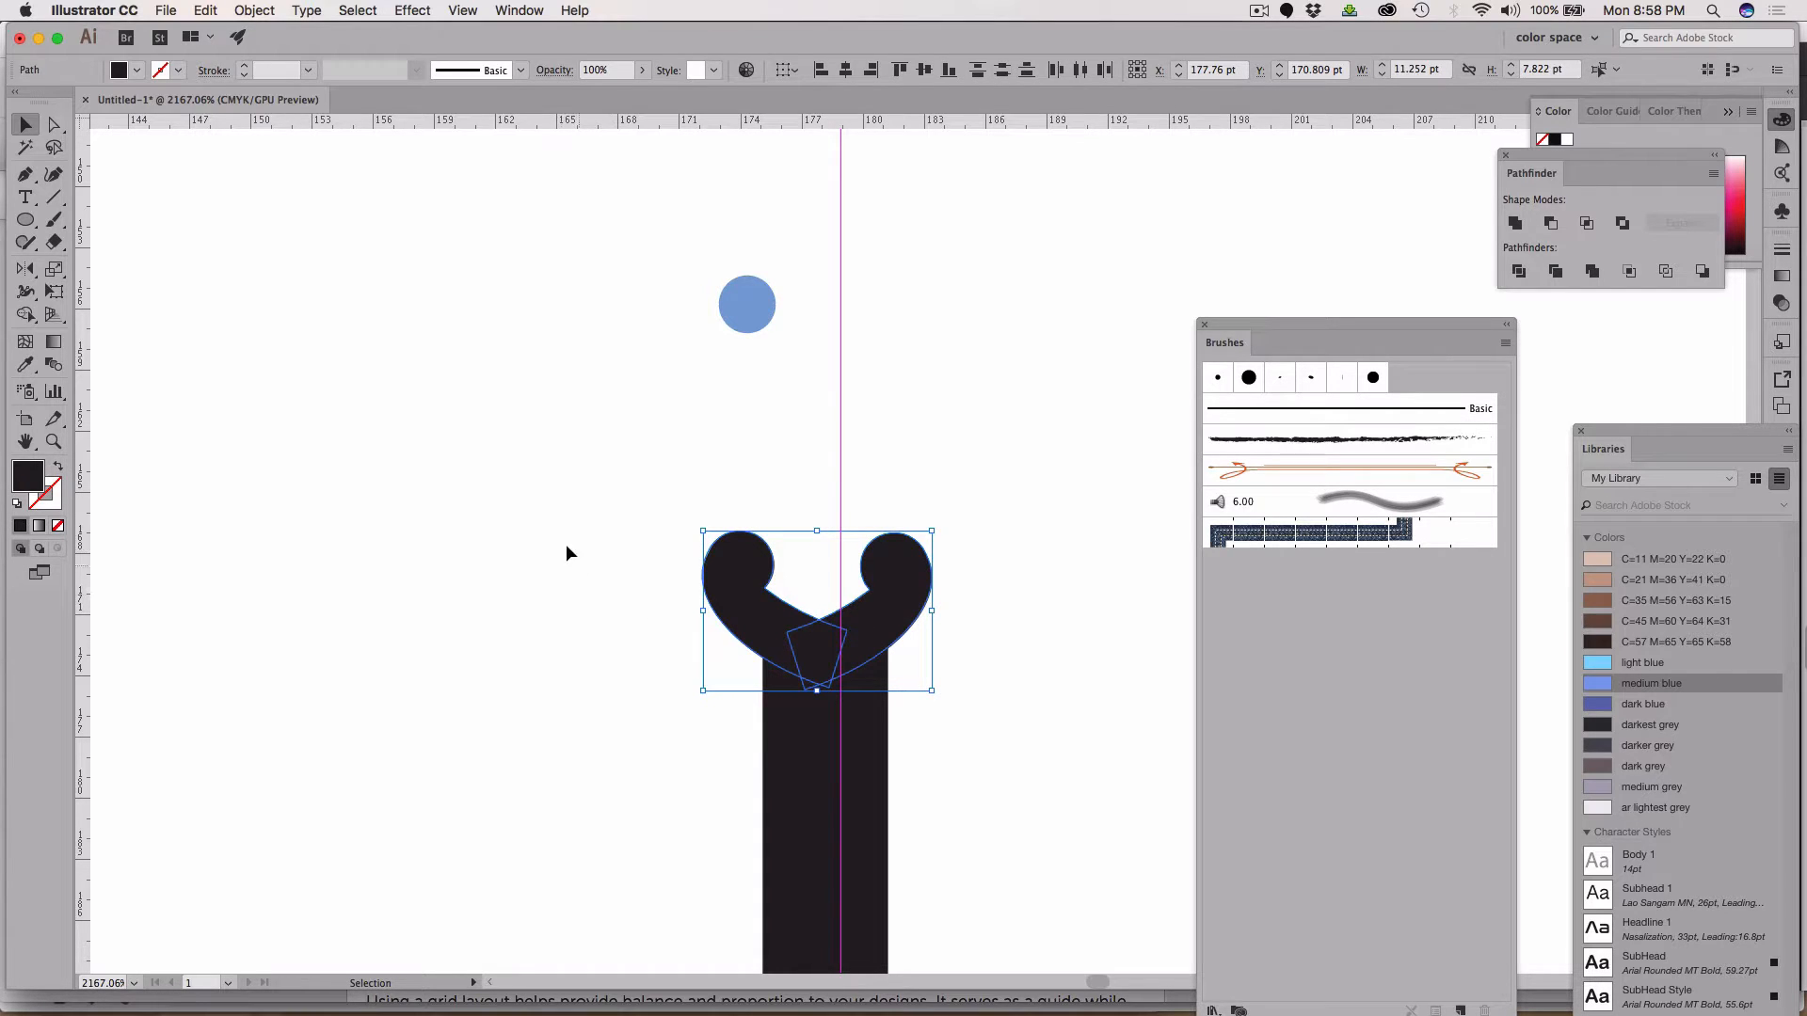
{"action": "left_click_drag", "start_coordinate": [555, 534], "coordinate": [1012, 830]}
{"action": "key", "text": "Right"}
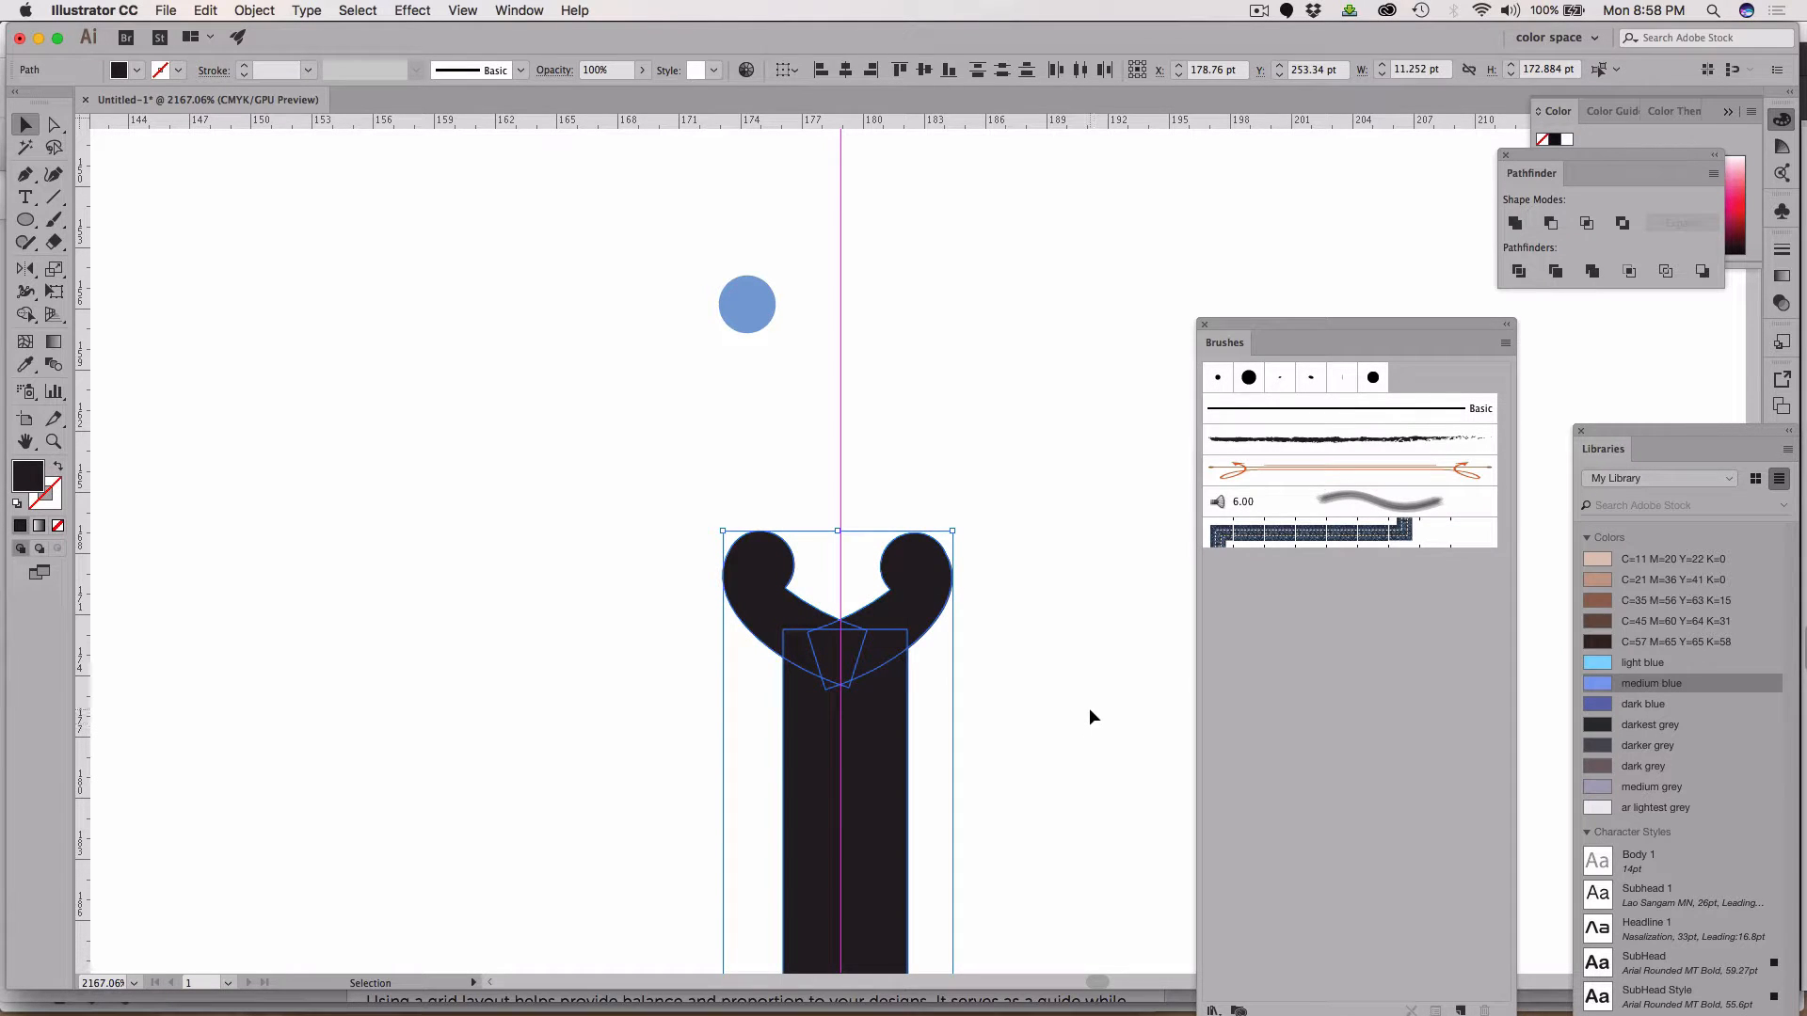
Shorten the tall black rectangle to about a quarter of its length by moving only its bottom anchor points upward
{"action": "left_click", "coordinate": [1016, 659]}
{"action": "left_click_drag", "start_coordinate": [694, 506], "coordinate": [950, 583]}
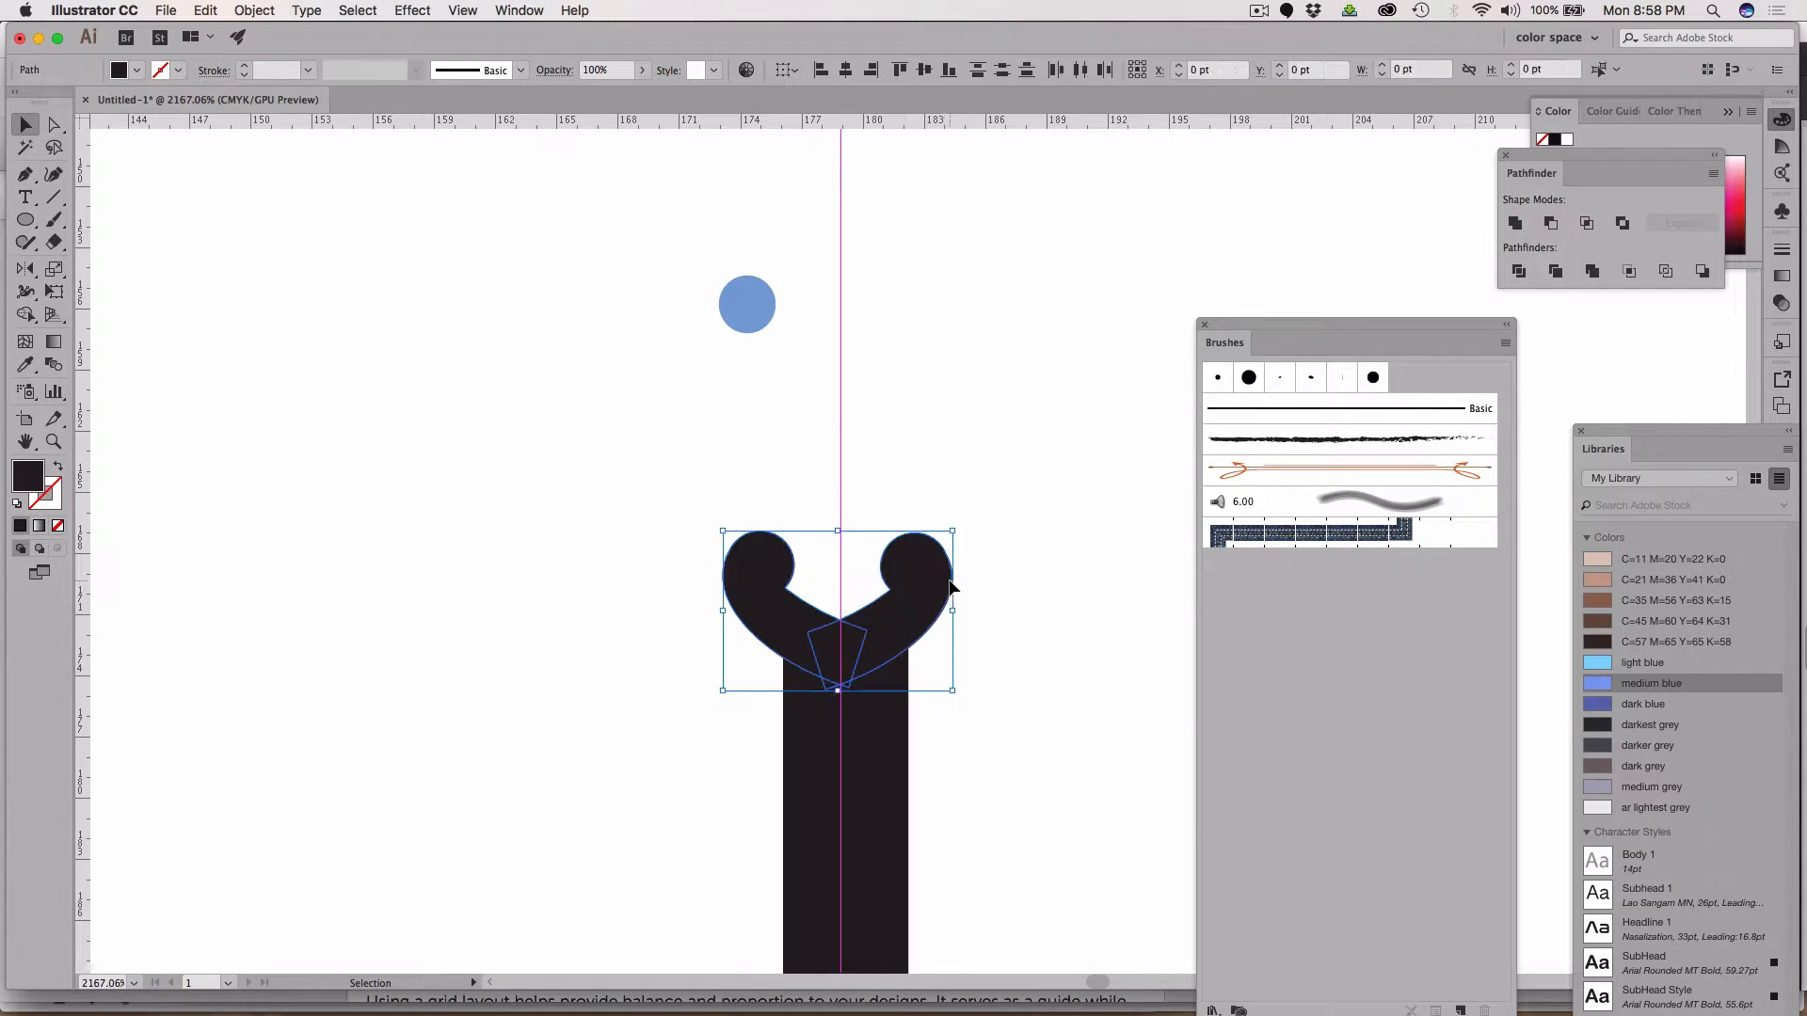
{"action": "scroll", "coordinate": [924, 579], "scroll_direction": "down", "scroll_amount": 8}
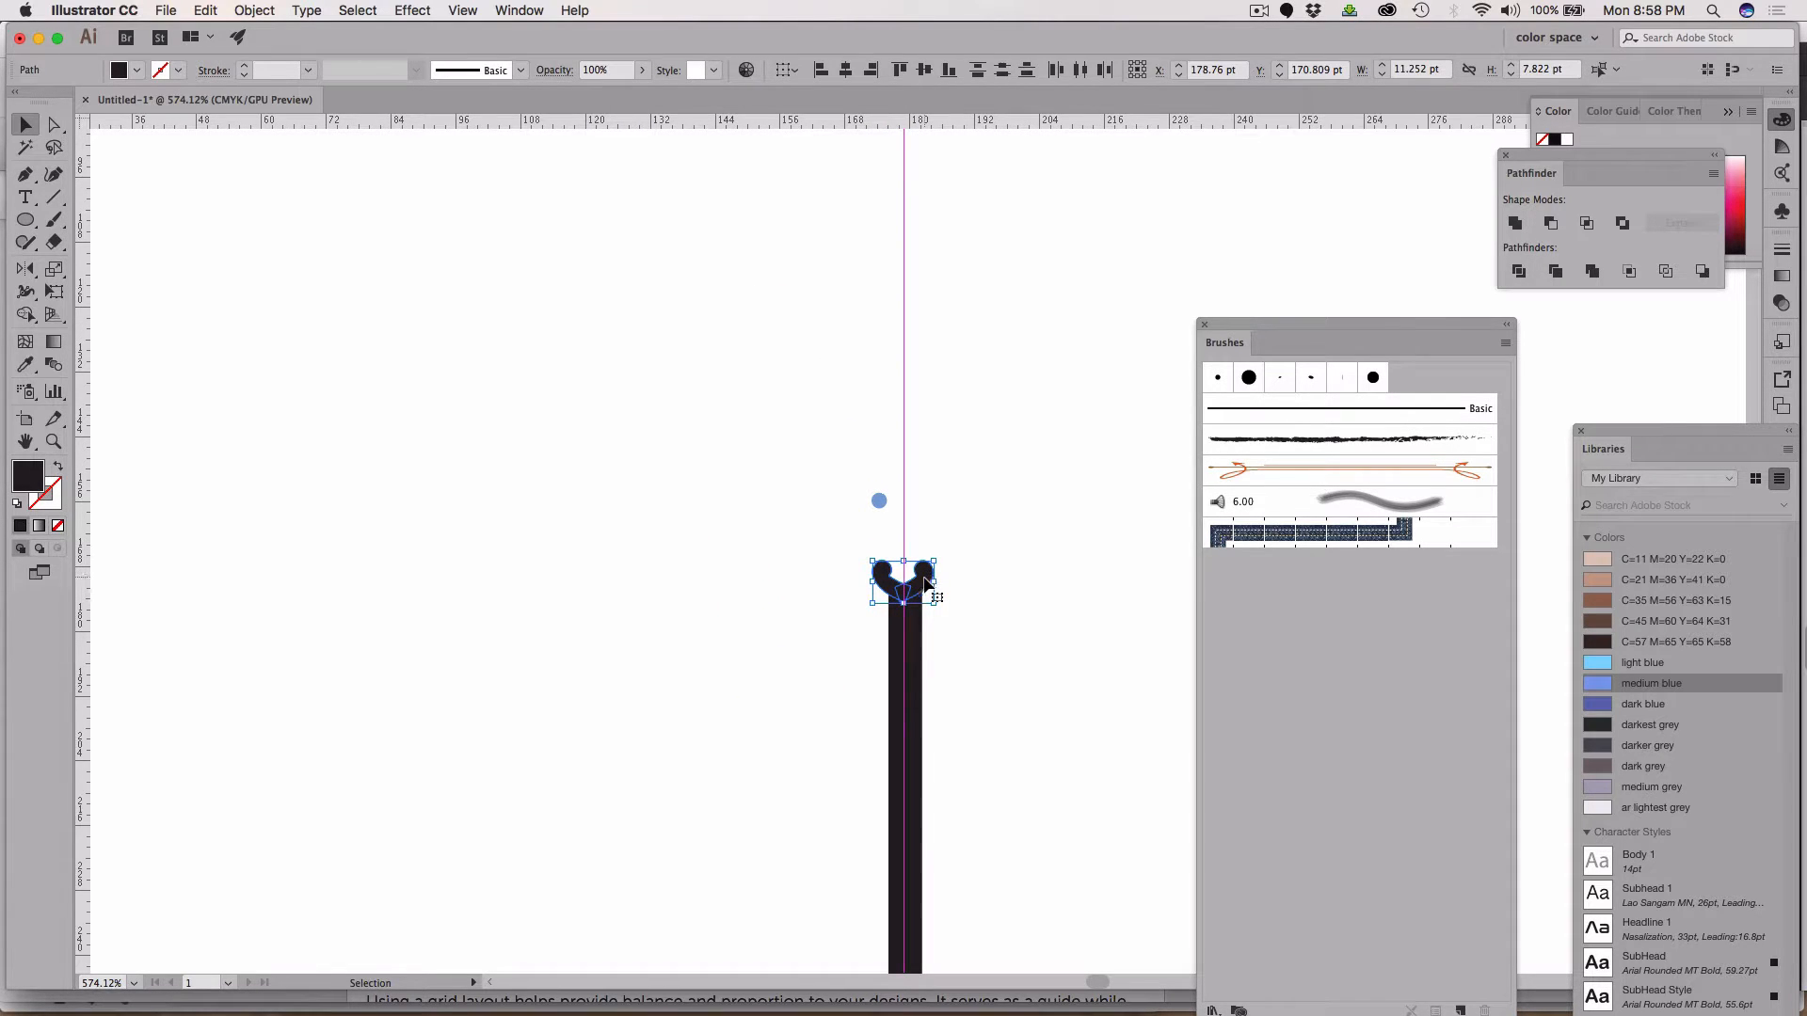
{"action": "scroll", "coordinate": [925, 580], "scroll_direction": "down", "scroll_amount": 2}
{"action": "scroll", "coordinate": [925, 583], "scroll_direction": "down", "scroll_amount": 10}
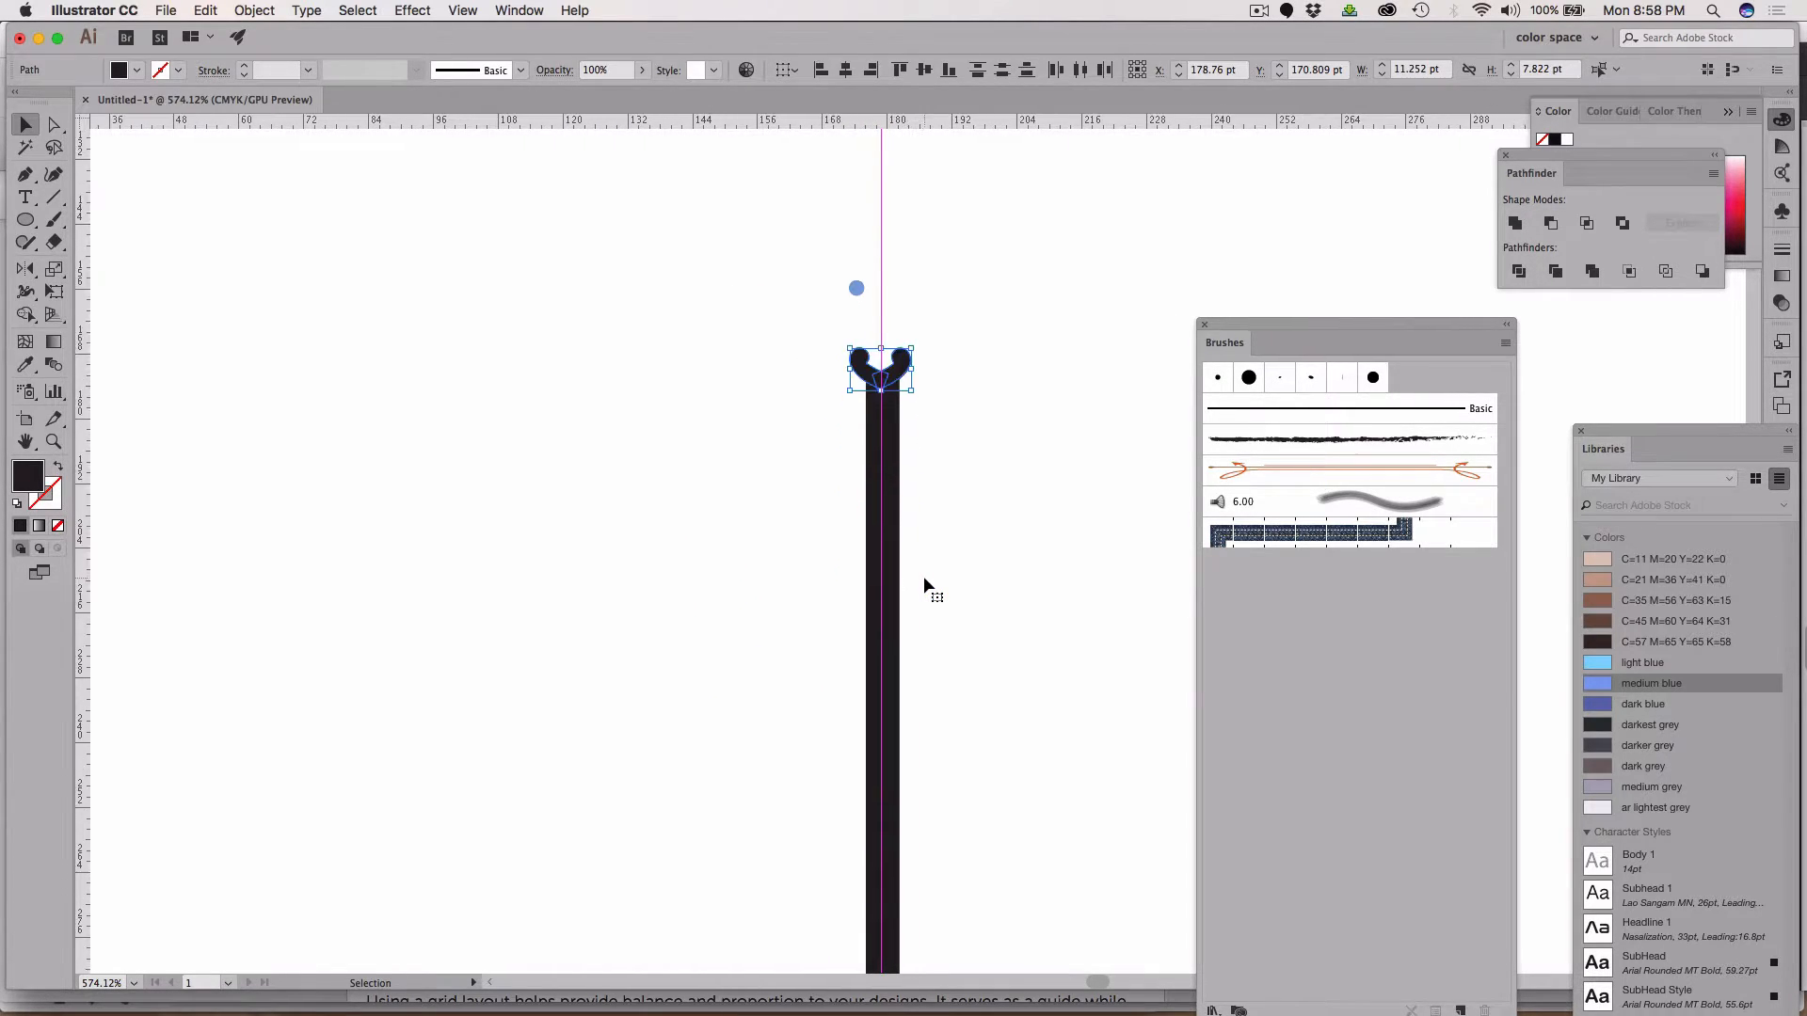
{"action": "scroll", "coordinate": [923, 577], "scroll_direction": "down", "scroll_amount": 3}
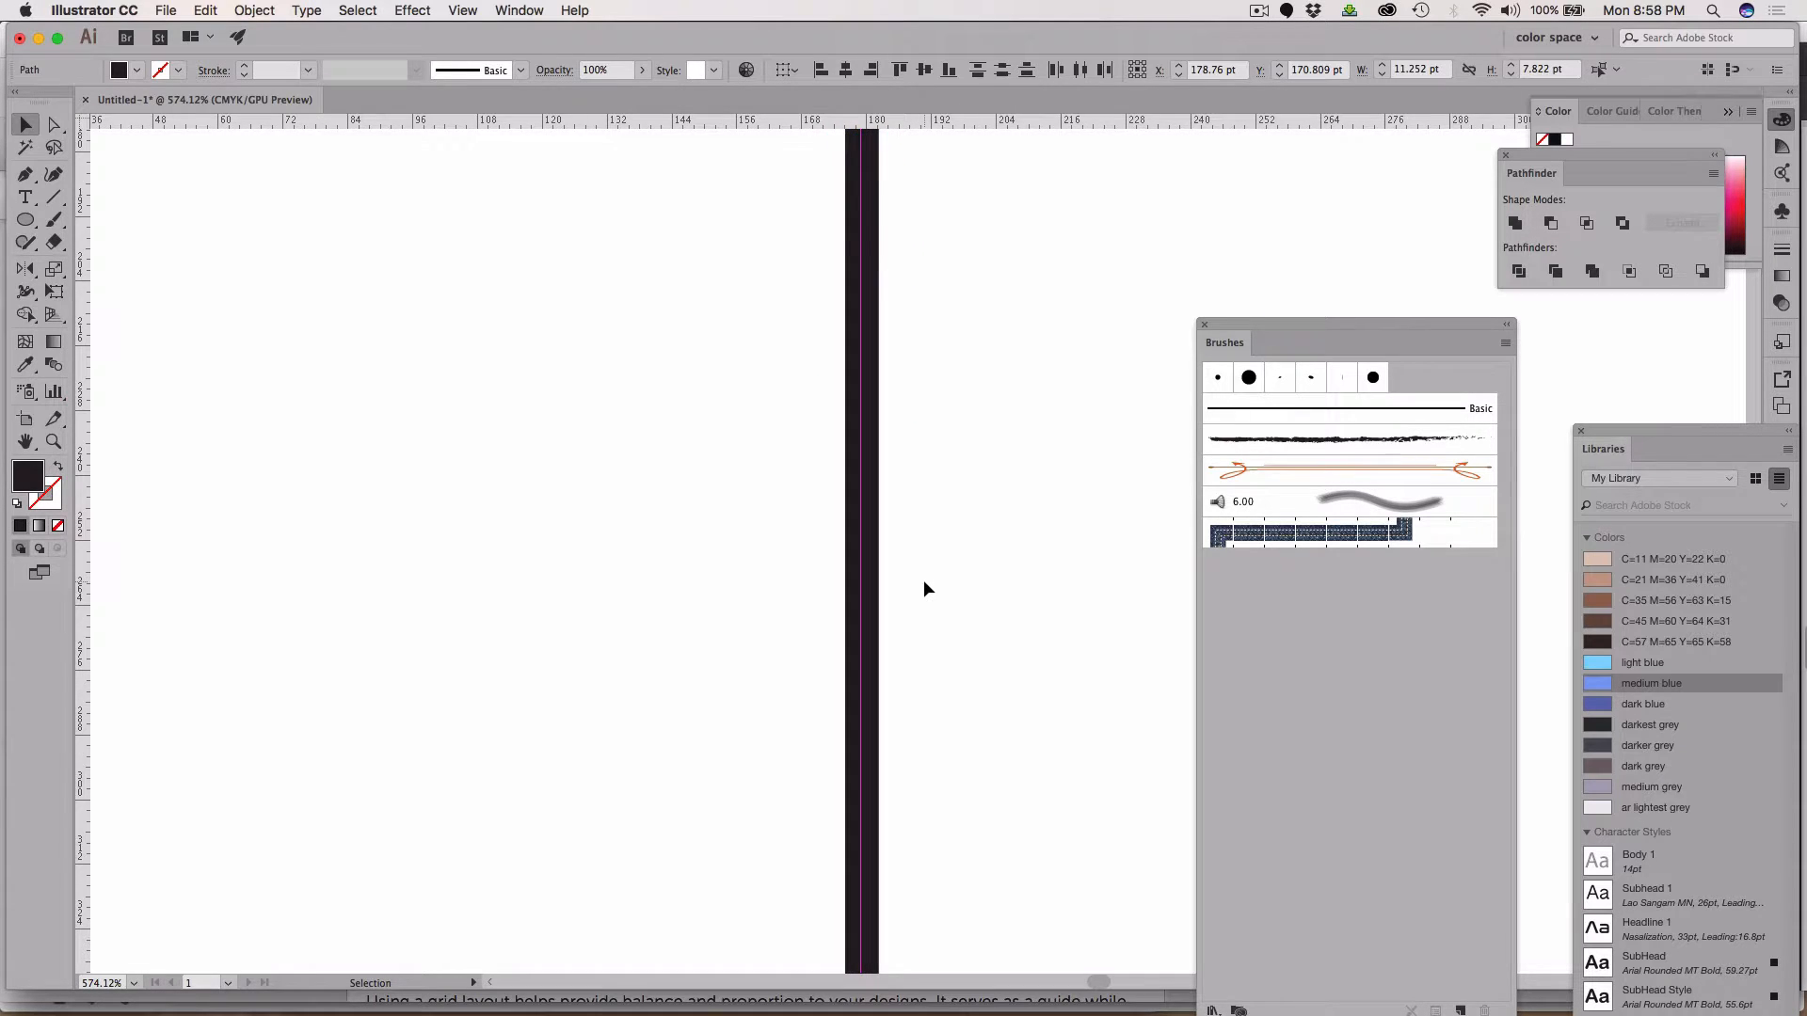
{"action": "scroll", "coordinate": [923, 580], "scroll_direction": "down", "scroll_amount": 5}
{"action": "scroll", "coordinate": [924, 581], "scroll_direction": "up", "scroll_amount": 2}
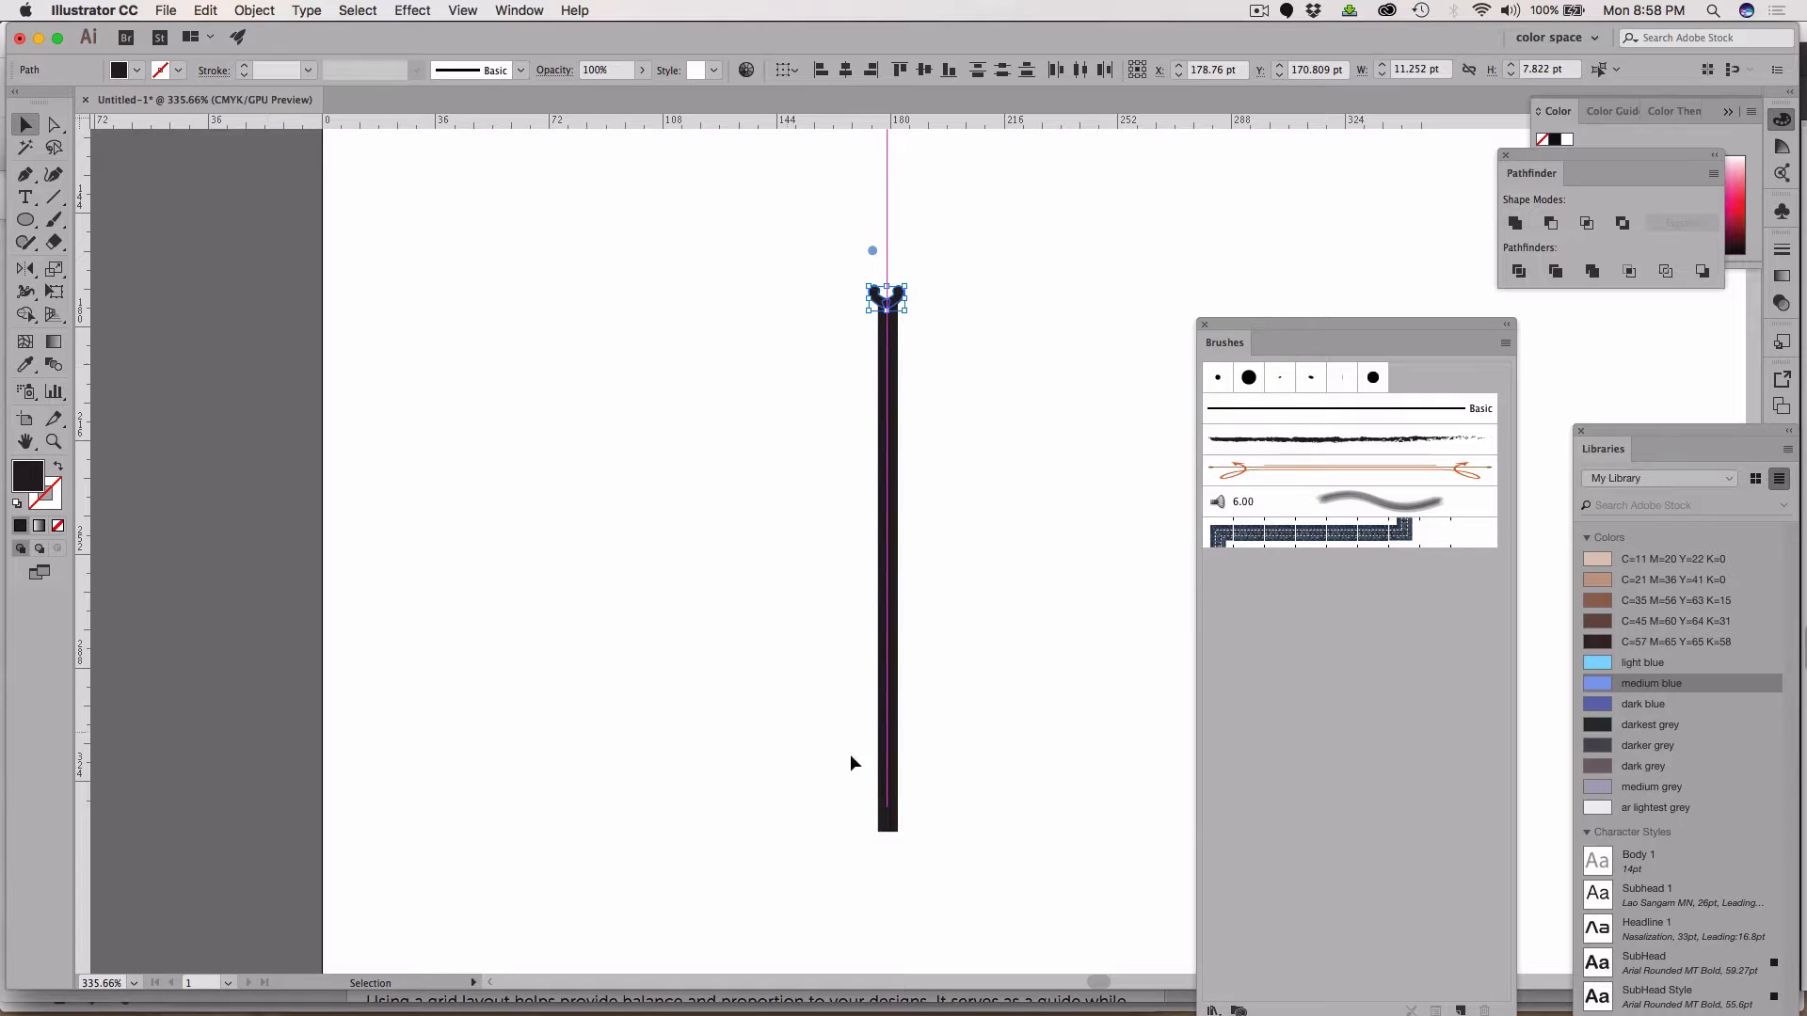
{"action": "left_click", "coordinate": [862, 776]}
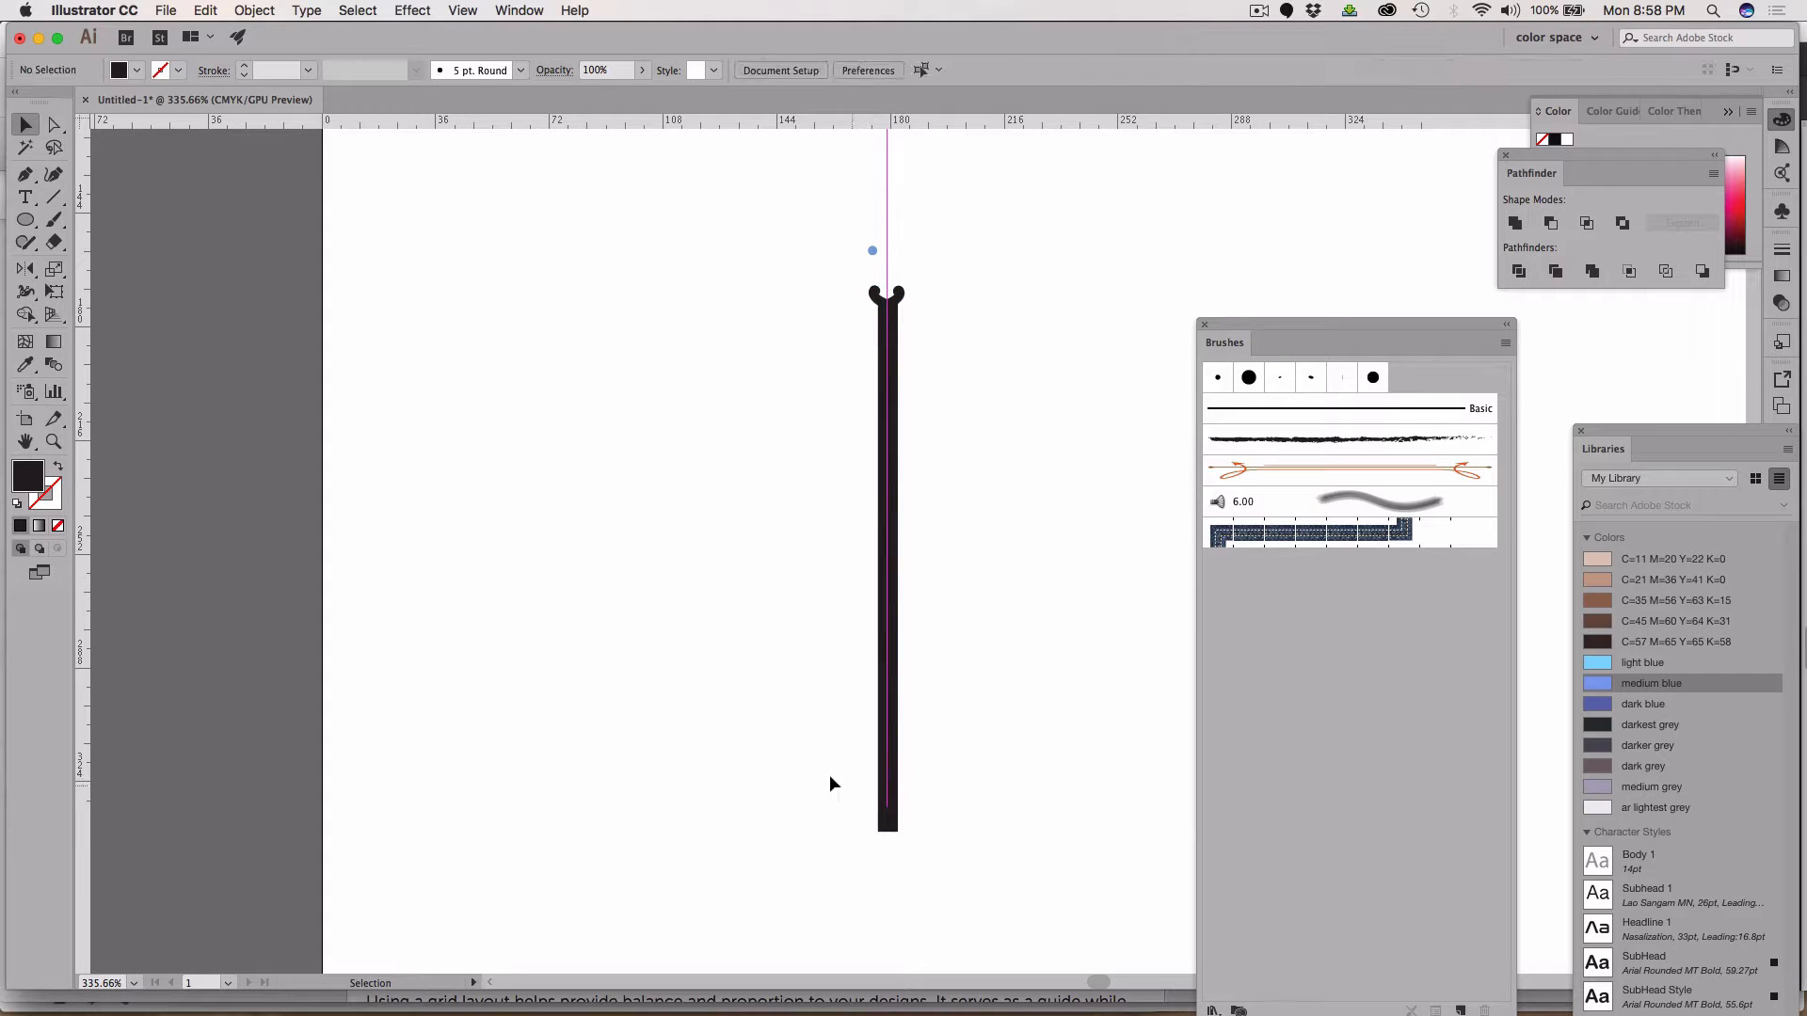
{"action": "left_click", "coordinate": [54, 125]}
{"action": "left_click_drag", "start_coordinate": [777, 745], "coordinate": [996, 852]}
{"action": "key", "text": "Up"}
{"action": "key", "text": "Up"}
{"action": "key", "text": "Up"}
{"action": "key", "text": "Up"}
{"action": "key", "text": "Up"}
{"action": "key", "text": "Up"}
{"action": "key", "text": "Up"}
{"action": "key", "text": "Up"}
{"action": "key", "text": "Up"}
{"action": "key", "text": "Up"}
{"action": "key", "text": "Up"}
{"action": "key", "text": "Up"}
{"action": "key", "text": "Up"}
{"action": "key", "text": "Up"}
{"action": "key", "text": "Up"}
{"action": "key", "text": "Up"}
{"action": "key", "text": "Up"}
{"action": "key", "text": "Up"}
{"action": "key", "text": "Up"}
{"action": "key", "text": "Up"}
{"action": "key", "text": "Up"}
{"action": "key", "text": "Up"}
{"action": "key", "text": "Up"}
{"action": "key", "text": "Up"}
{"action": "key", "text": "Up"}
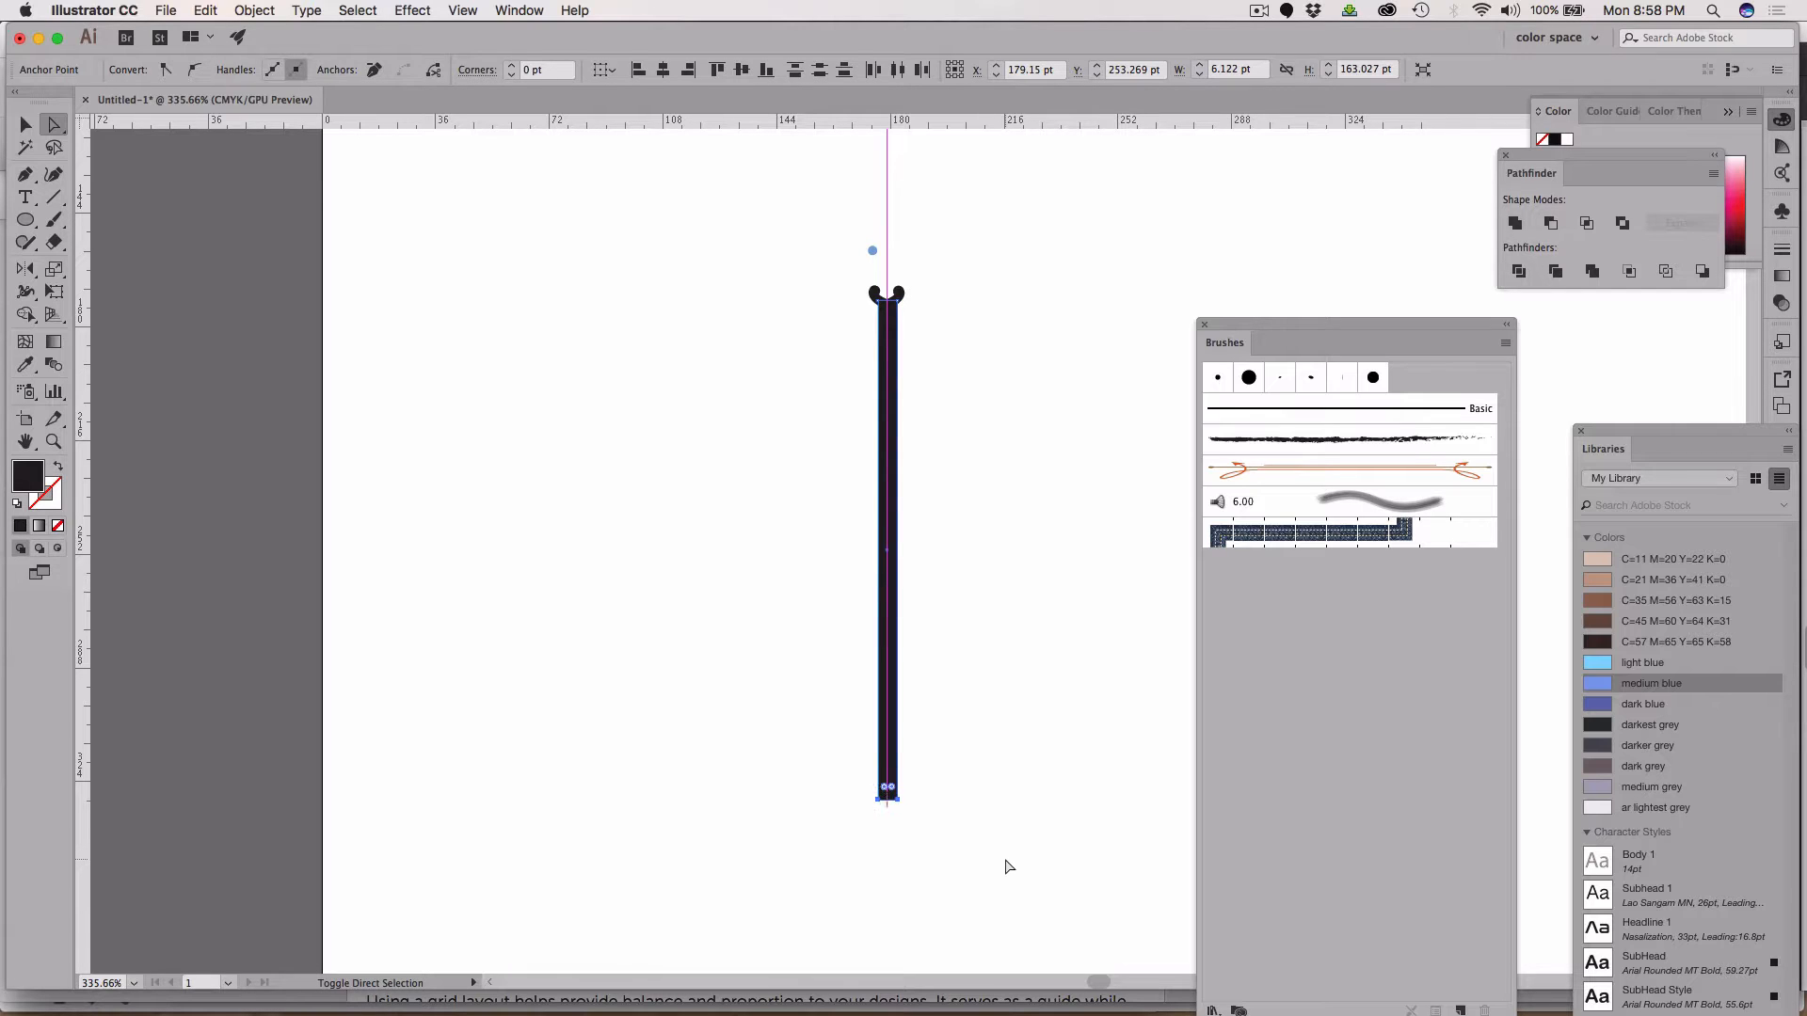
{"action": "key", "text": "Up"}
{"action": "key", "text": "Up"}
{"action": "key", "text": "Up"}
{"action": "key", "text": "Up"}
{"action": "key", "text": "Up"}
{"action": "key", "text": "Up"}
{"action": "key", "text": "Up"}
{"action": "key", "text": "Up"}
{"action": "key", "text": "Up"}
{"action": "key", "text": "Up"}
{"action": "key", "text": "Up"}
{"action": "key", "text": "Up"}
{"action": "key", "text": "Up"}
{"action": "key", "text": "Up"}
{"action": "key", "text": "Up"}
{"action": "key", "text": "Up"}
{"action": "key", "text": "Up"}
{"action": "key", "text": "Up"}
{"action": "key", "text": "Up"}
{"action": "key", "text": "Up"}
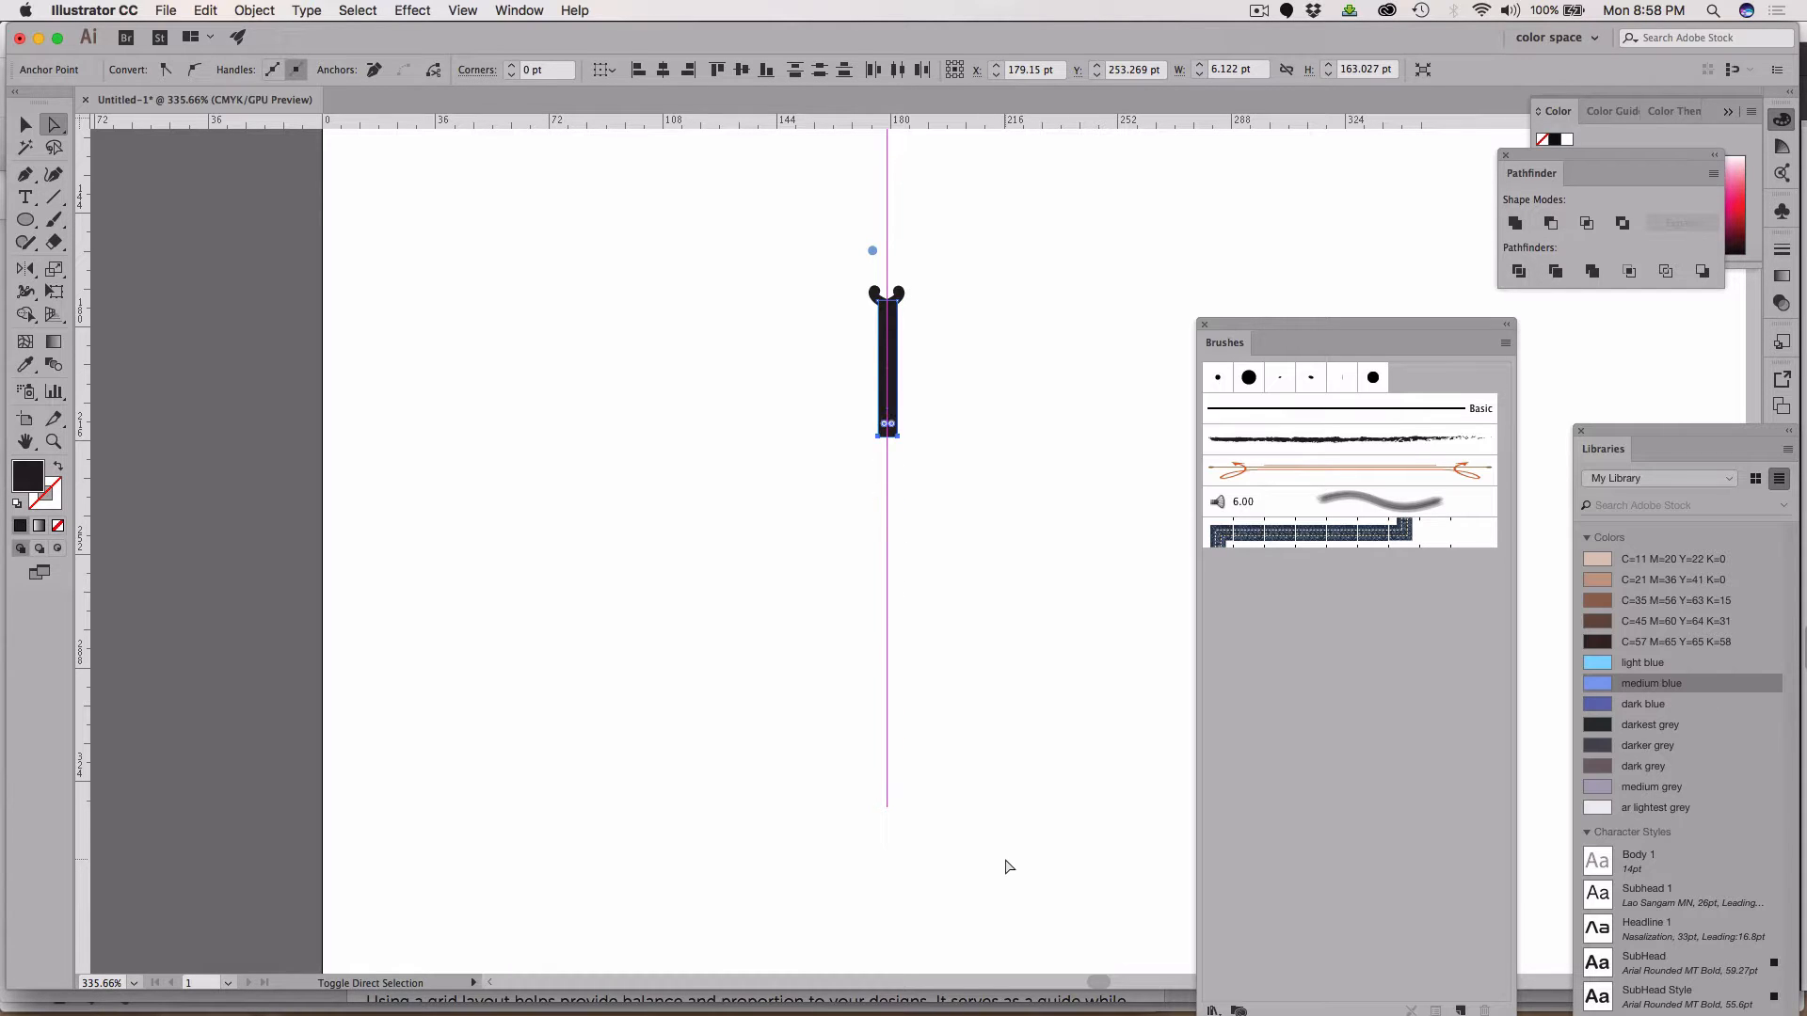
Raise the black rectangle's bottom anchor points further so that it is about 23 pt tall
{"action": "key", "text": "Up"}
{"action": "key", "text": "Up"}
{"action": "key", "text": "Up"}
{"action": "key", "text": "Up"}
{"action": "key", "text": "Up"}
Lengthen the rectangle to about 30.5 pt by moving only its two bottom anchor points downward
{"action": "key", "text": "z"}
{"action": "left_click_drag", "start_coordinate": [815, 252], "coordinate": [993, 477]}
{"action": "scroll", "coordinate": [993, 477], "scroll_direction": "up", "scroll_amount": 5}
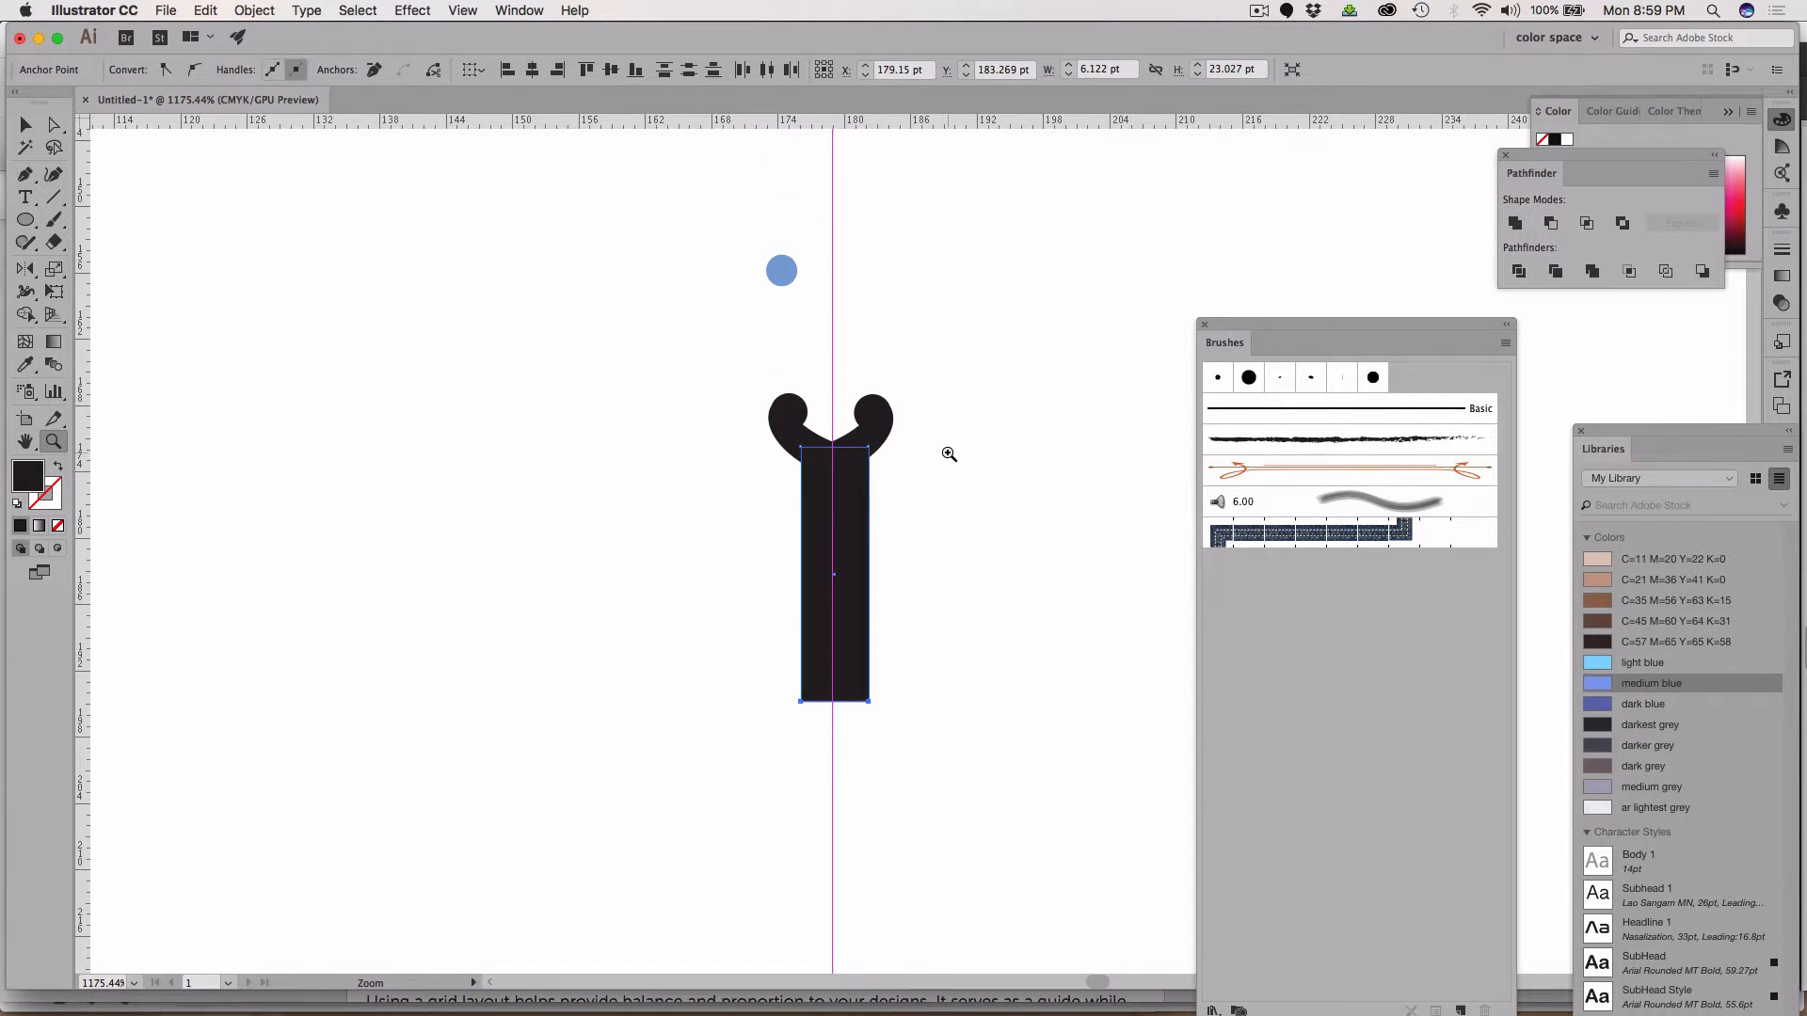
{"action": "left_click", "coordinate": [25, 125]}
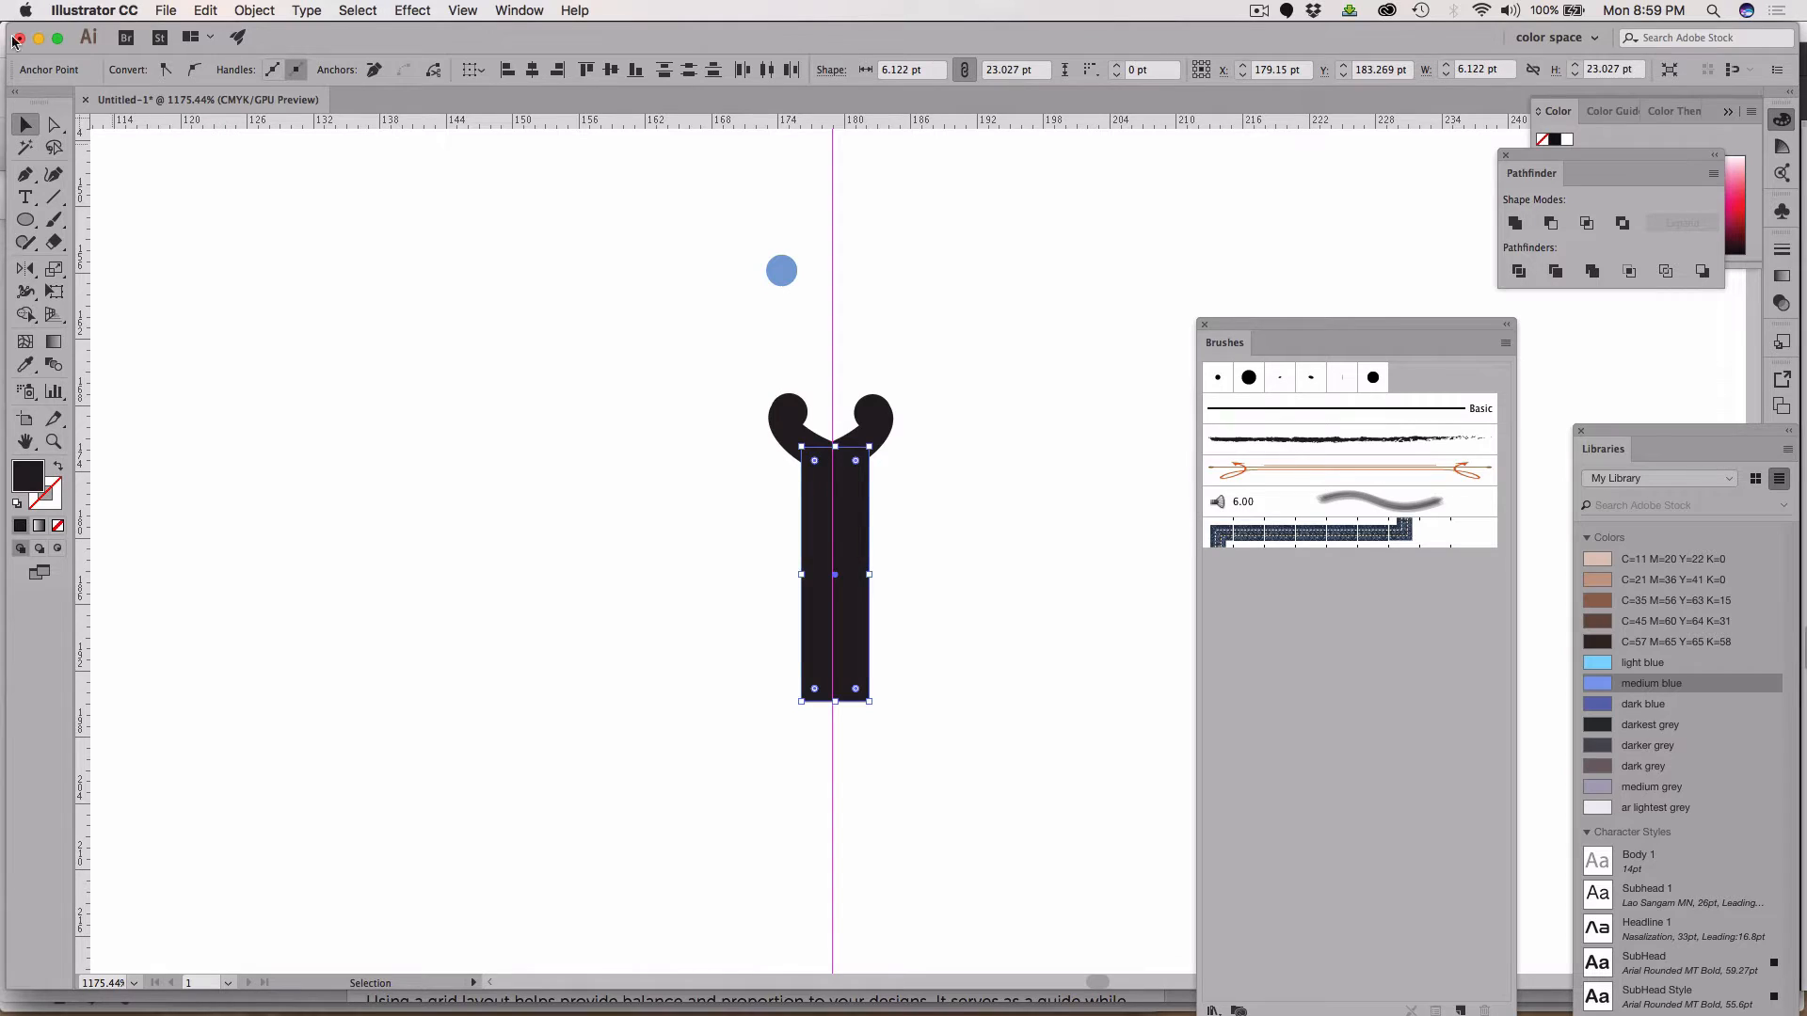
{"action": "left_click", "coordinate": [53, 125]}
{"action": "left_click_drag", "start_coordinate": [690, 658], "coordinate": [958, 796]}
{"action": "key", "text": "Down"}
{"action": "key", "text": "Down"}
{"action": "key", "text": "Down"}
{"action": "key", "text": "Down"}
{"action": "key", "text": "Down"}
{"action": "key", "text": "Down"}
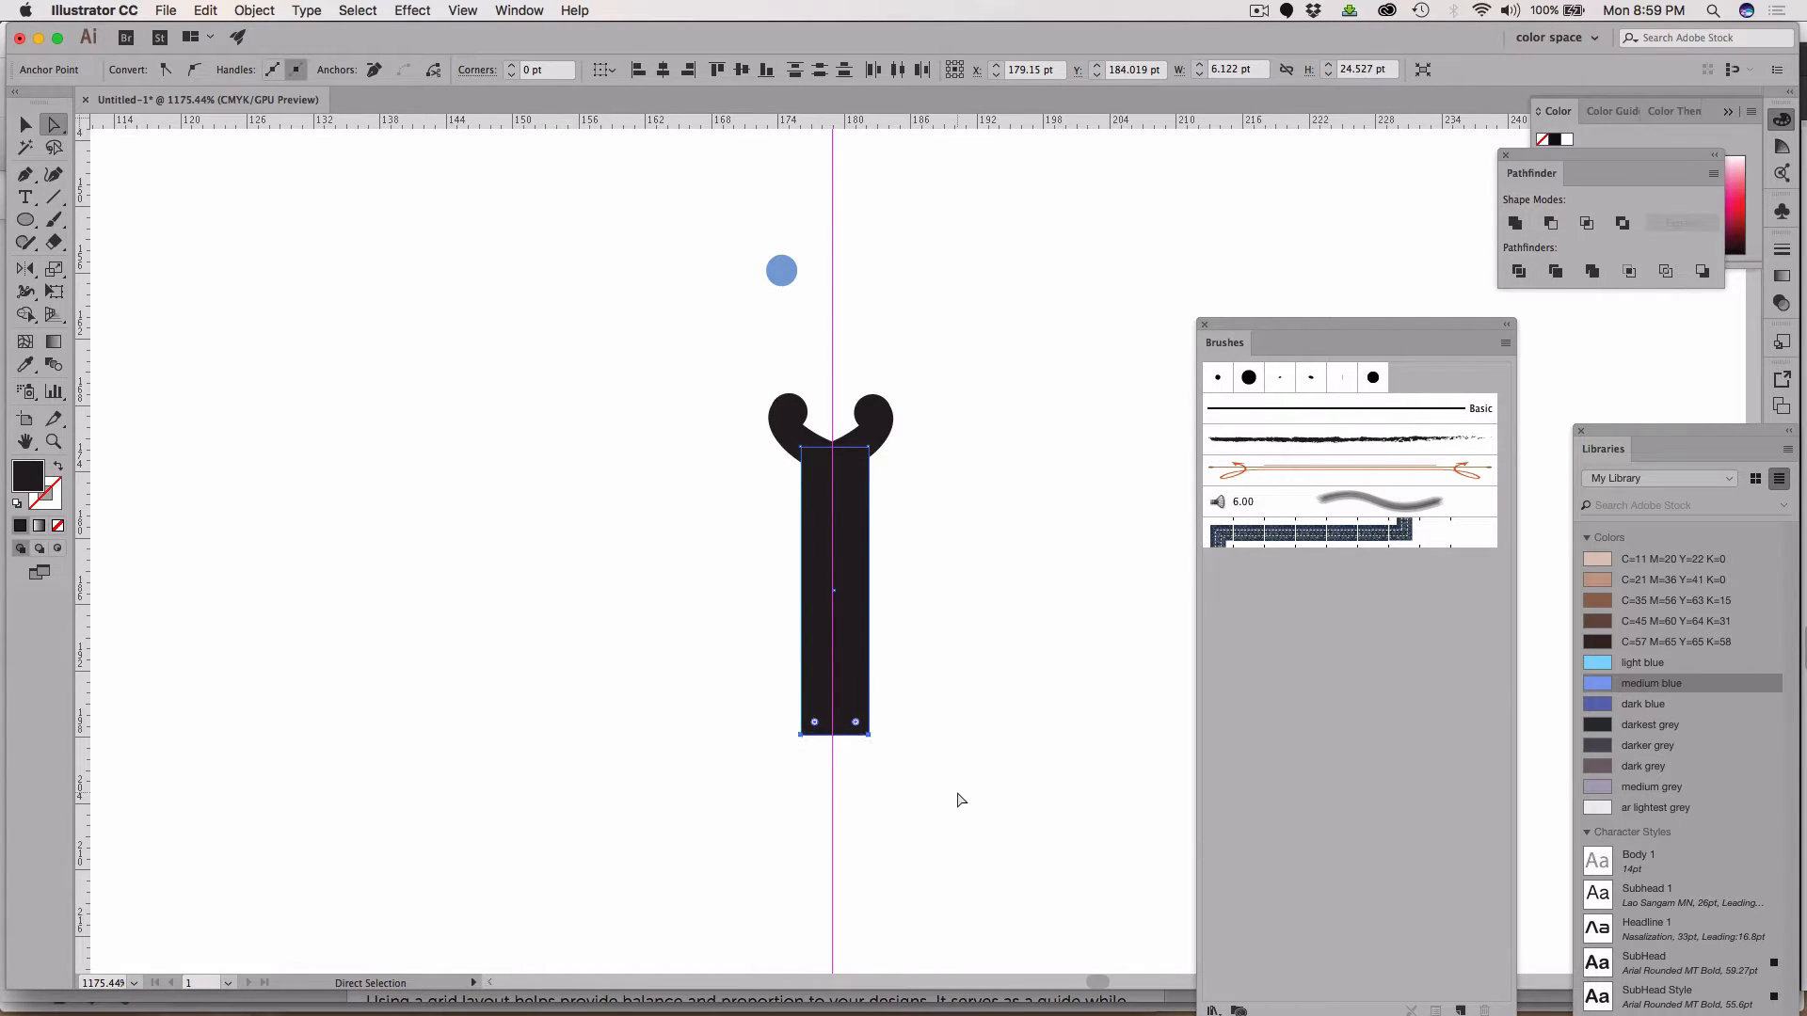
{"action": "key", "text": "Down"}
{"action": "key", "text": "Down"}
{"action": "key", "text": "Down"}
{"action": "key", "text": "Down"}
{"action": "key", "text": "Down"}
{"action": "key", "text": "Down"}
{"action": "left_click", "coordinate": [27, 128]}
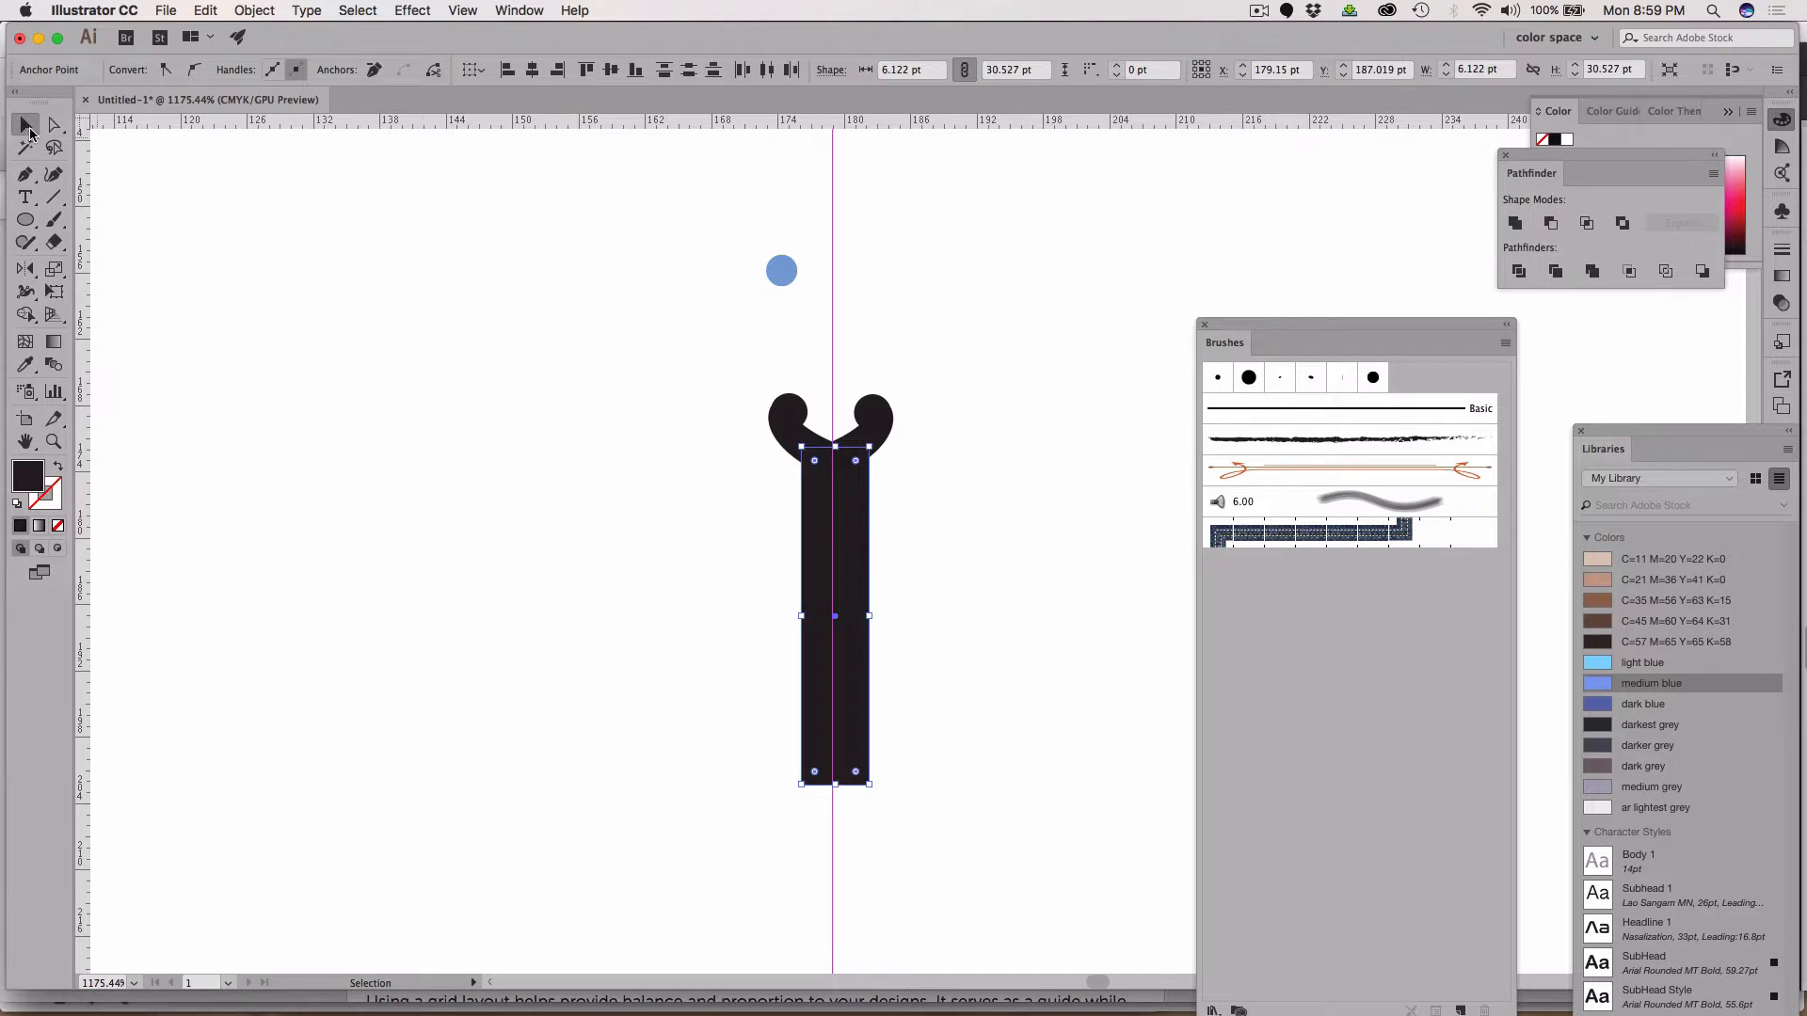
Select both hooks on the rectangle's top end and make a copy of them rotated 180 degrees
{"action": "left_click", "coordinate": [636, 456]}
{"action": "left_click", "coordinate": [791, 433]}
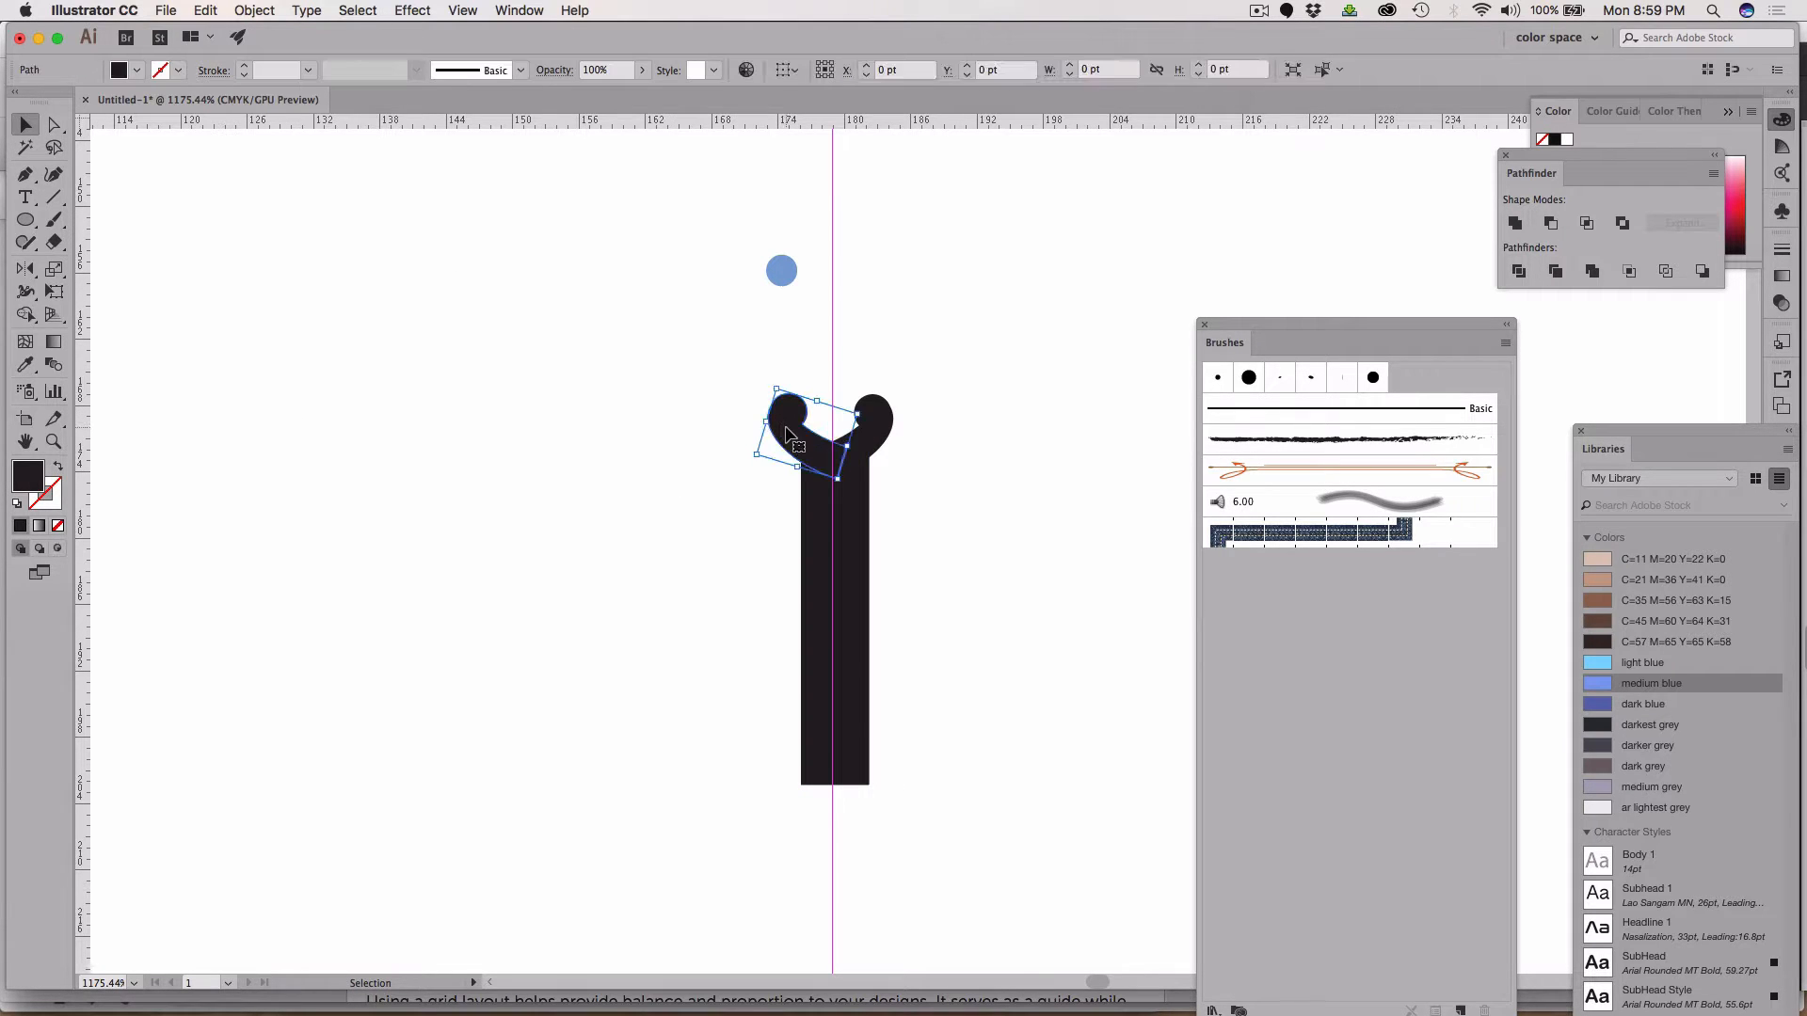
{"action": "left_click", "coordinate": [871, 425], "text": "shift"}
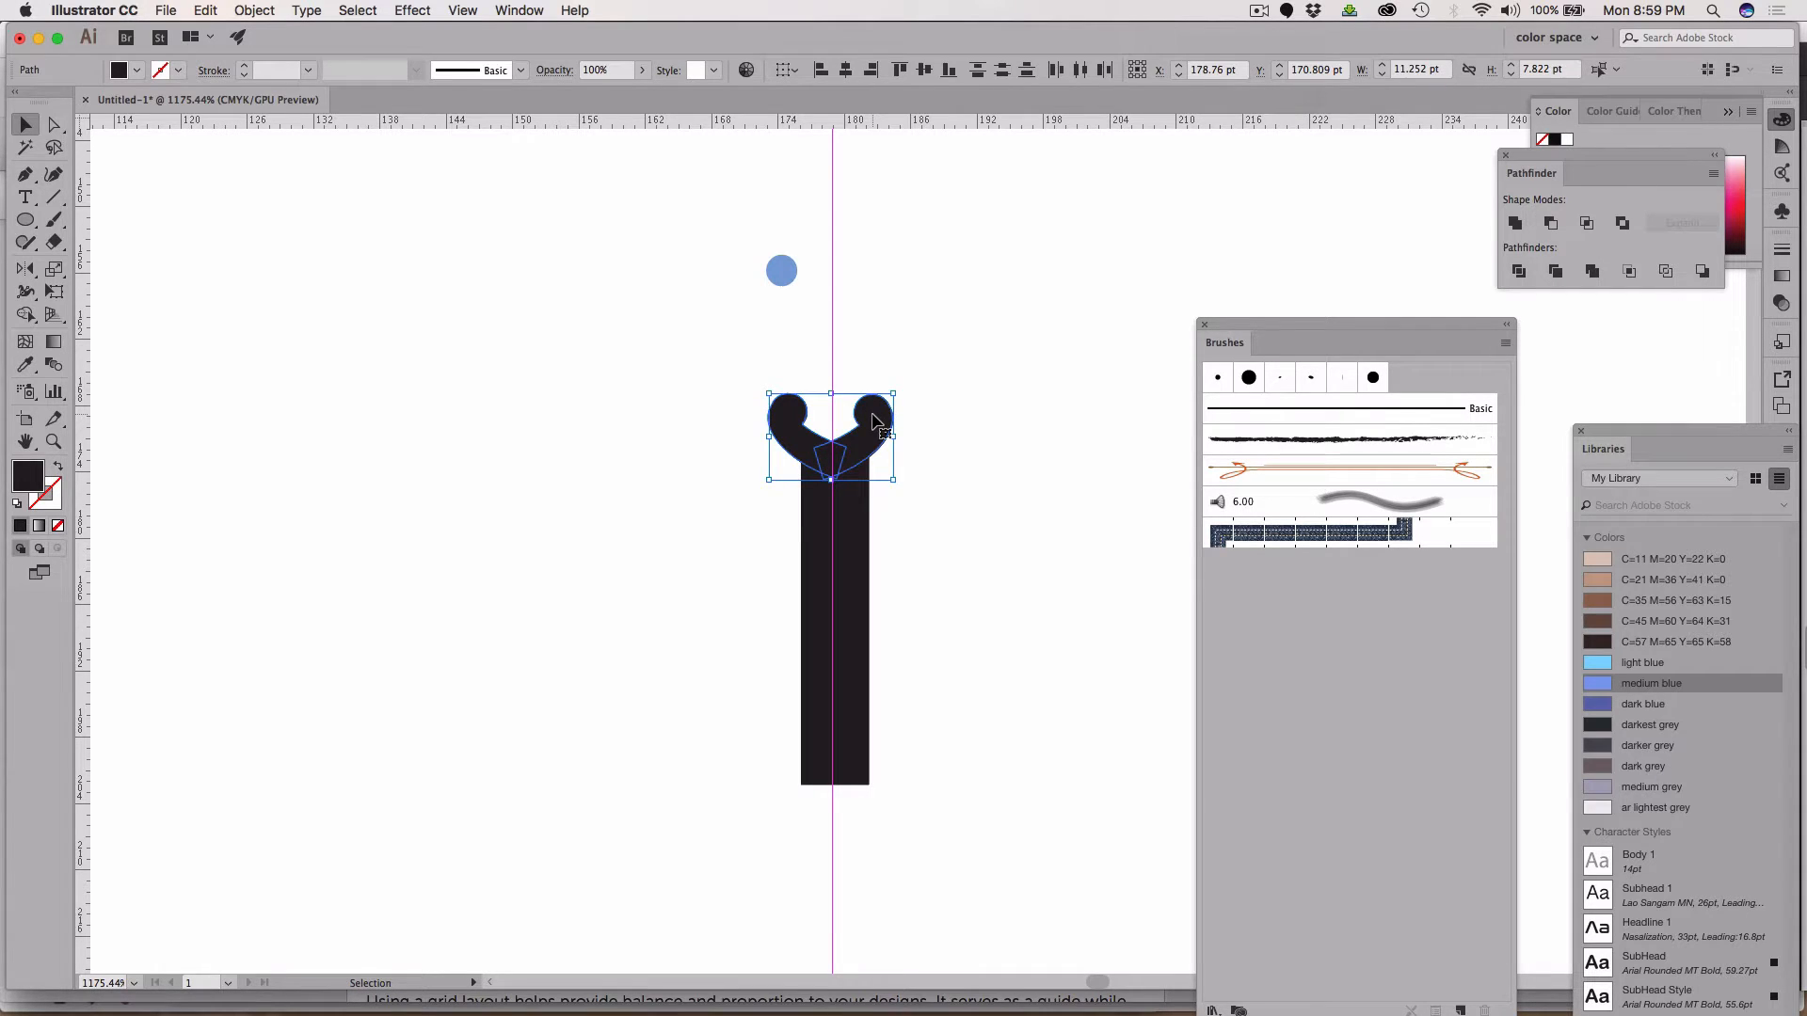
{"action": "key", "text": "r"}
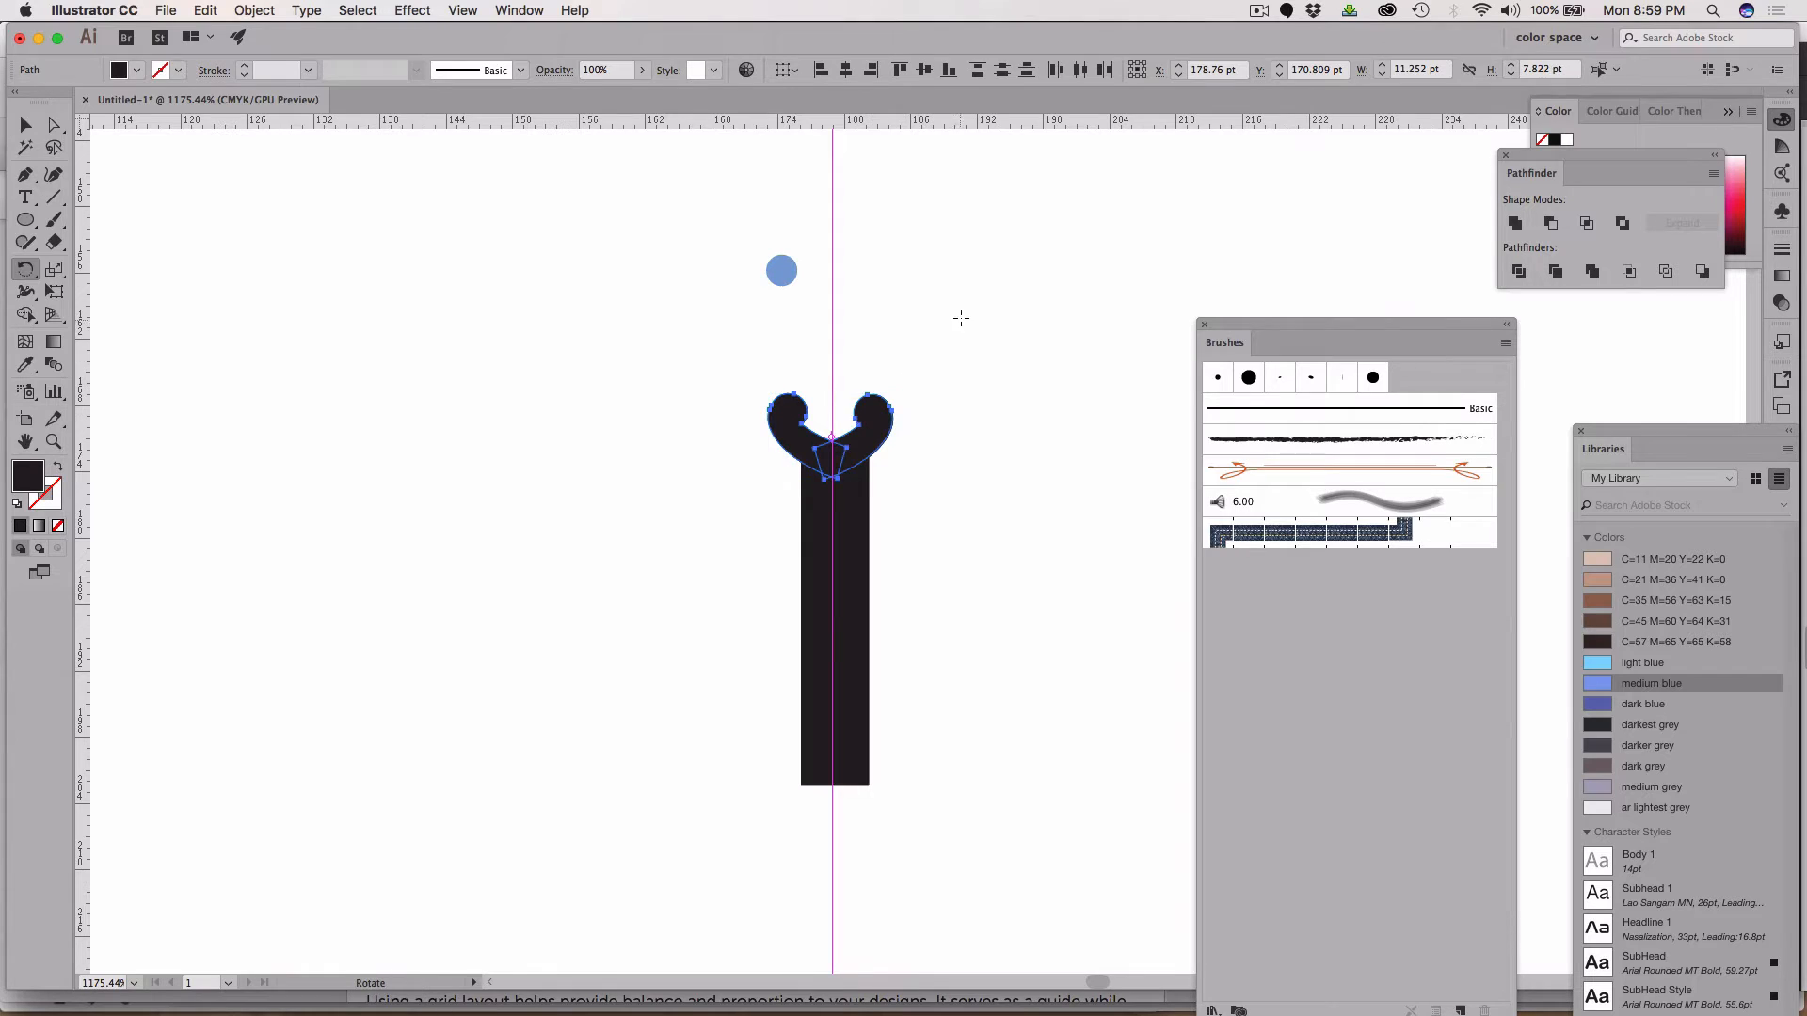
{"action": "left_click_drag", "start_coordinate": [960, 314], "coordinate": [764, 506]}
Move the rotated hook copies straight down until they overlap the rectangle's bottom end
{"action": "key", "text": "shift+Down"}
{"action": "key", "text": "shift+Down"}
{"action": "key", "text": "shift+Down"}
{"action": "key", "text": "shift+Down"}
{"action": "key", "text": "shift+Down"}
{"action": "key", "text": "shift+Down"}
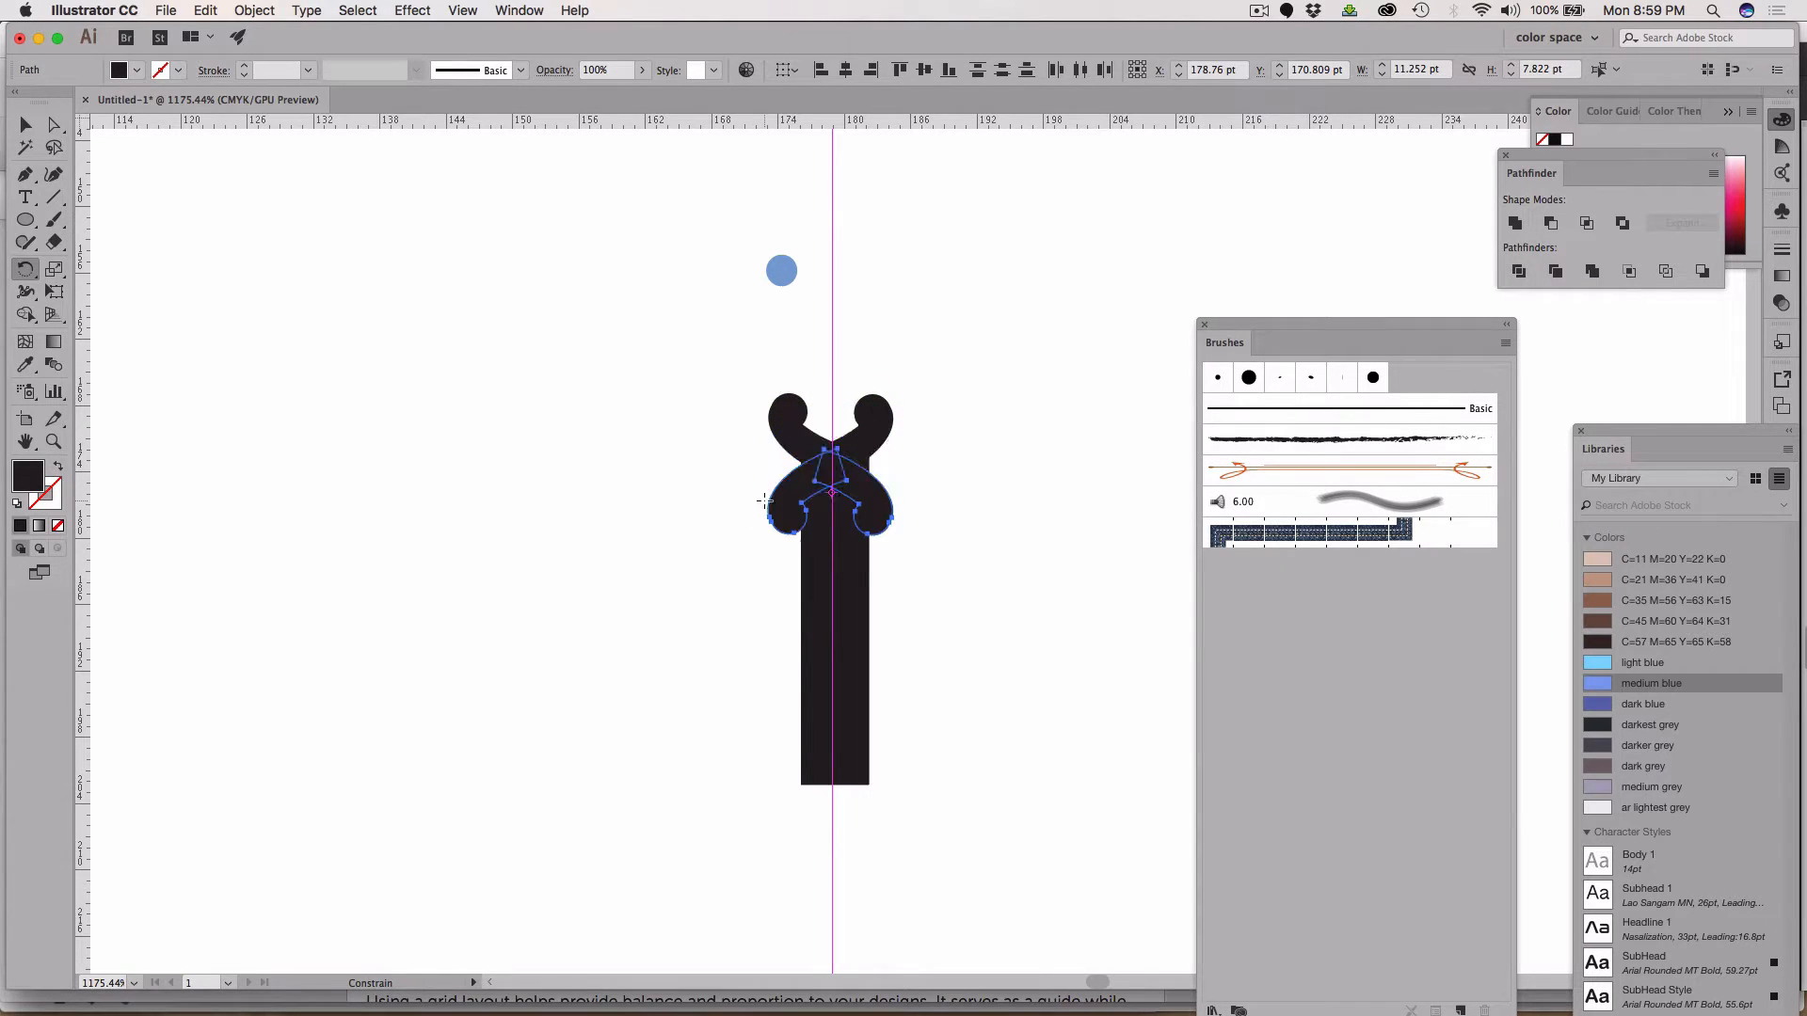
{"action": "key", "text": "shift+Down"}
{"action": "key", "text": "shift+Down"}
{"action": "key", "text": "shift+Down"}
{"action": "key", "text": "shift+Down"}
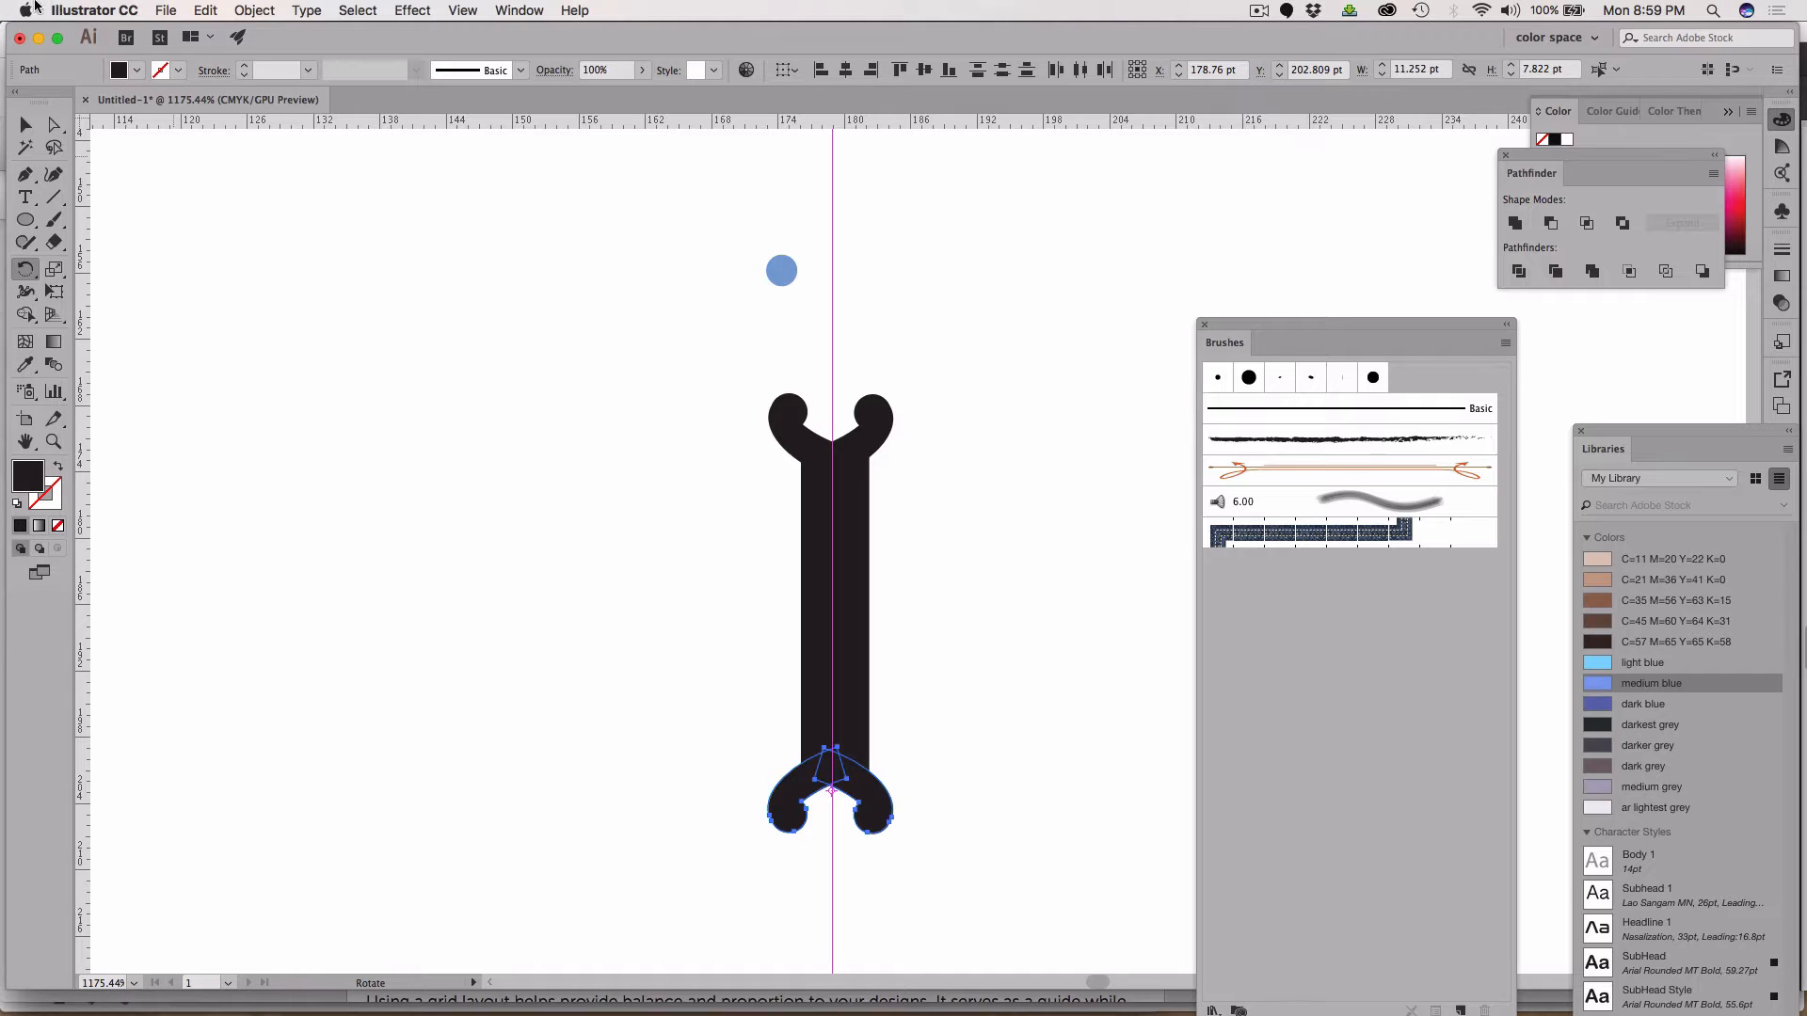
Select the rectangle with all four hooks and unite them into a single bone shape, then deselect it
{"action": "left_click", "coordinate": [25, 124]}
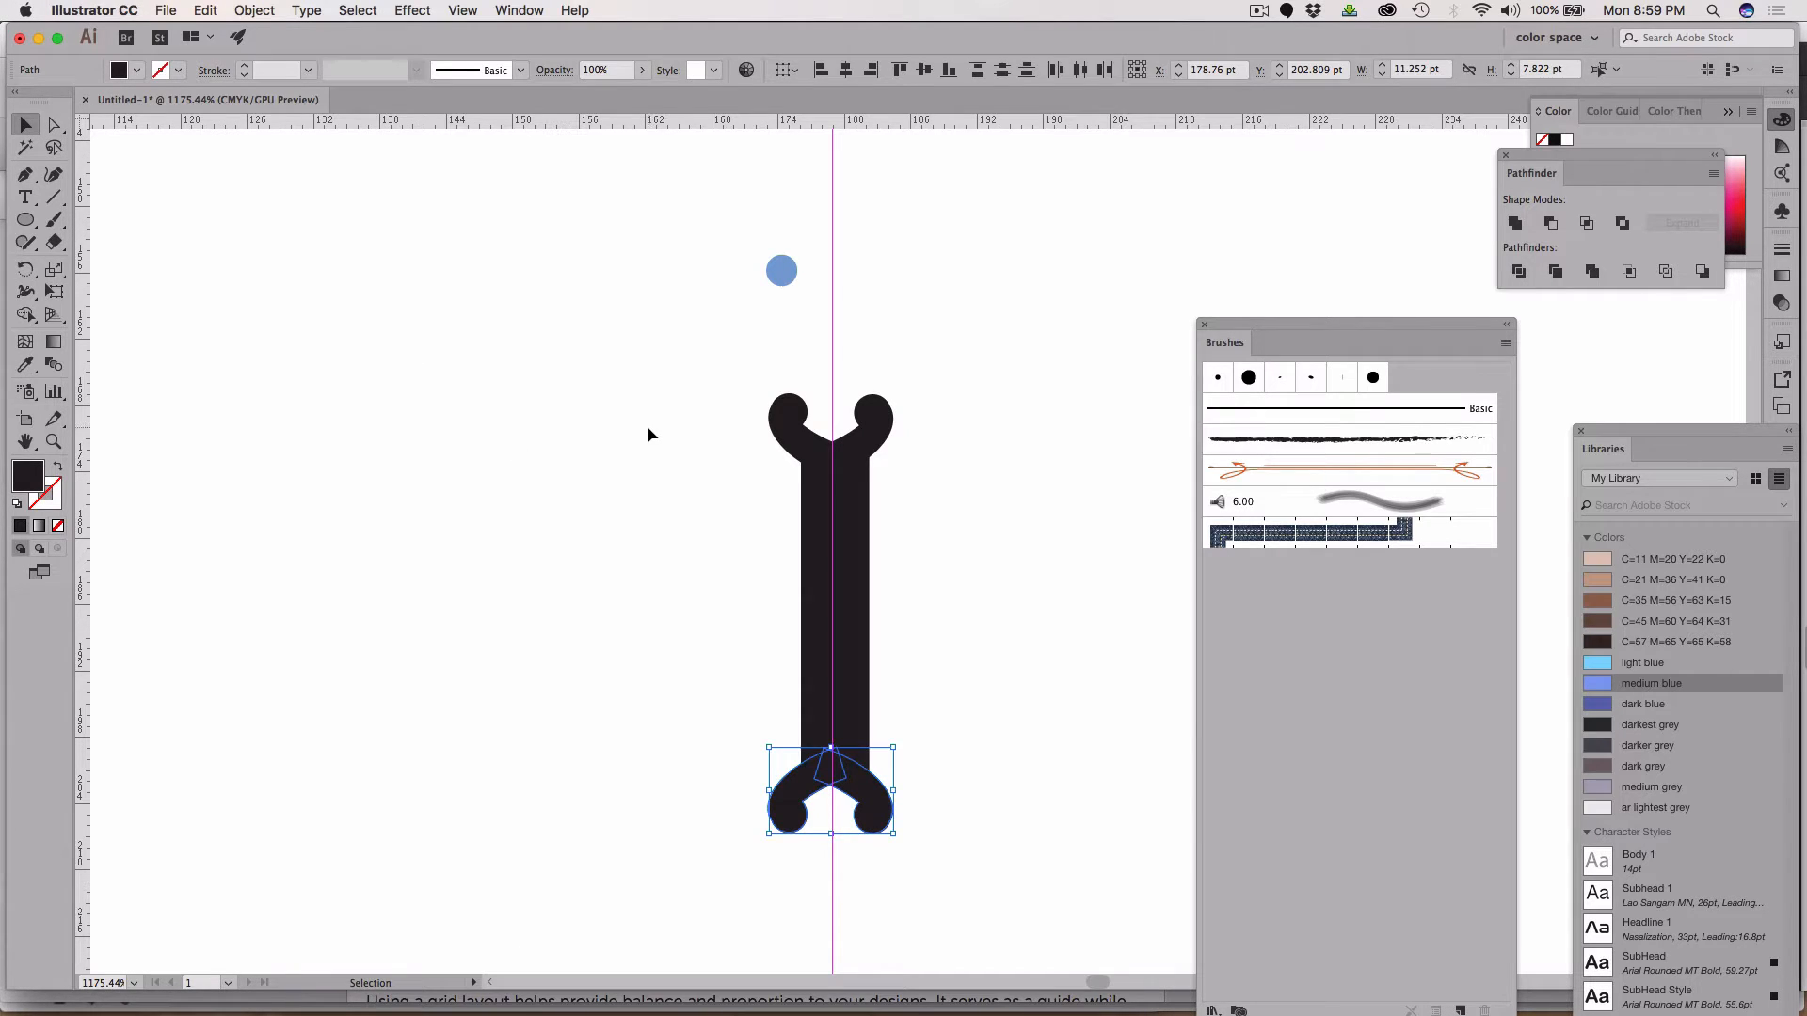
{"action": "left_click_drag", "start_coordinate": [650, 374], "coordinate": [979, 858]}
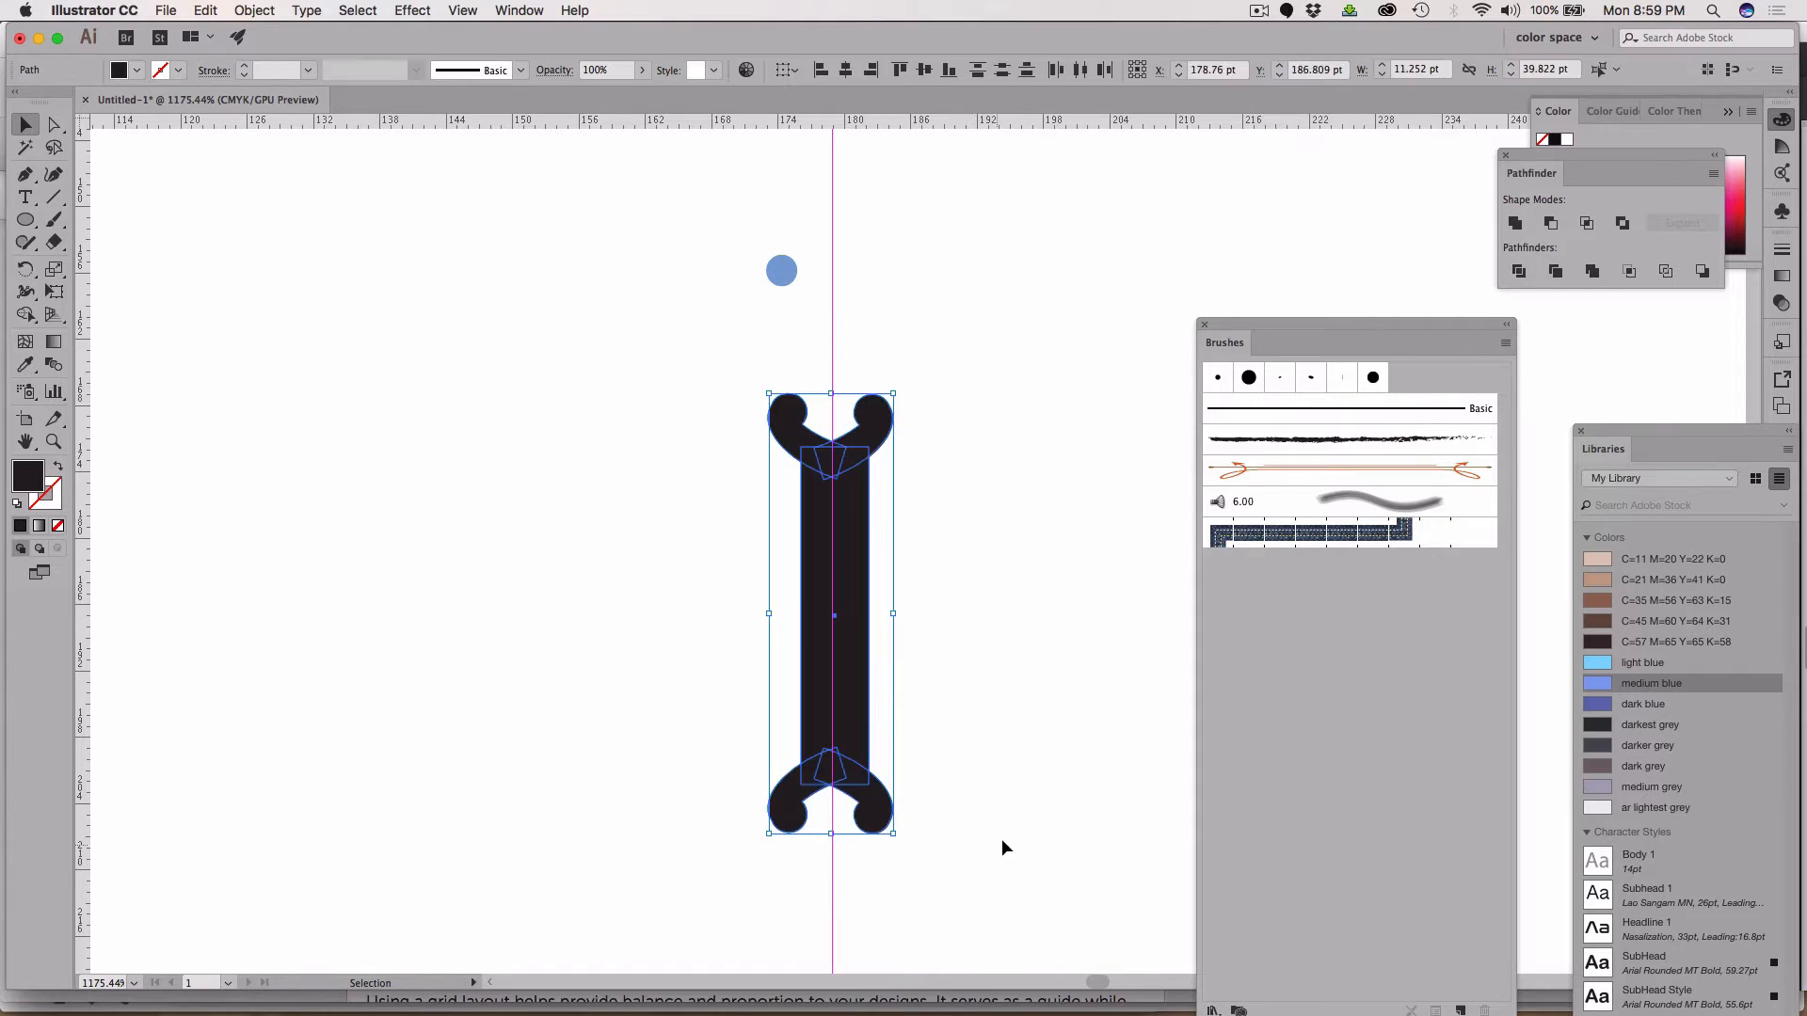
{"action": "left_click", "coordinate": [1514, 224]}
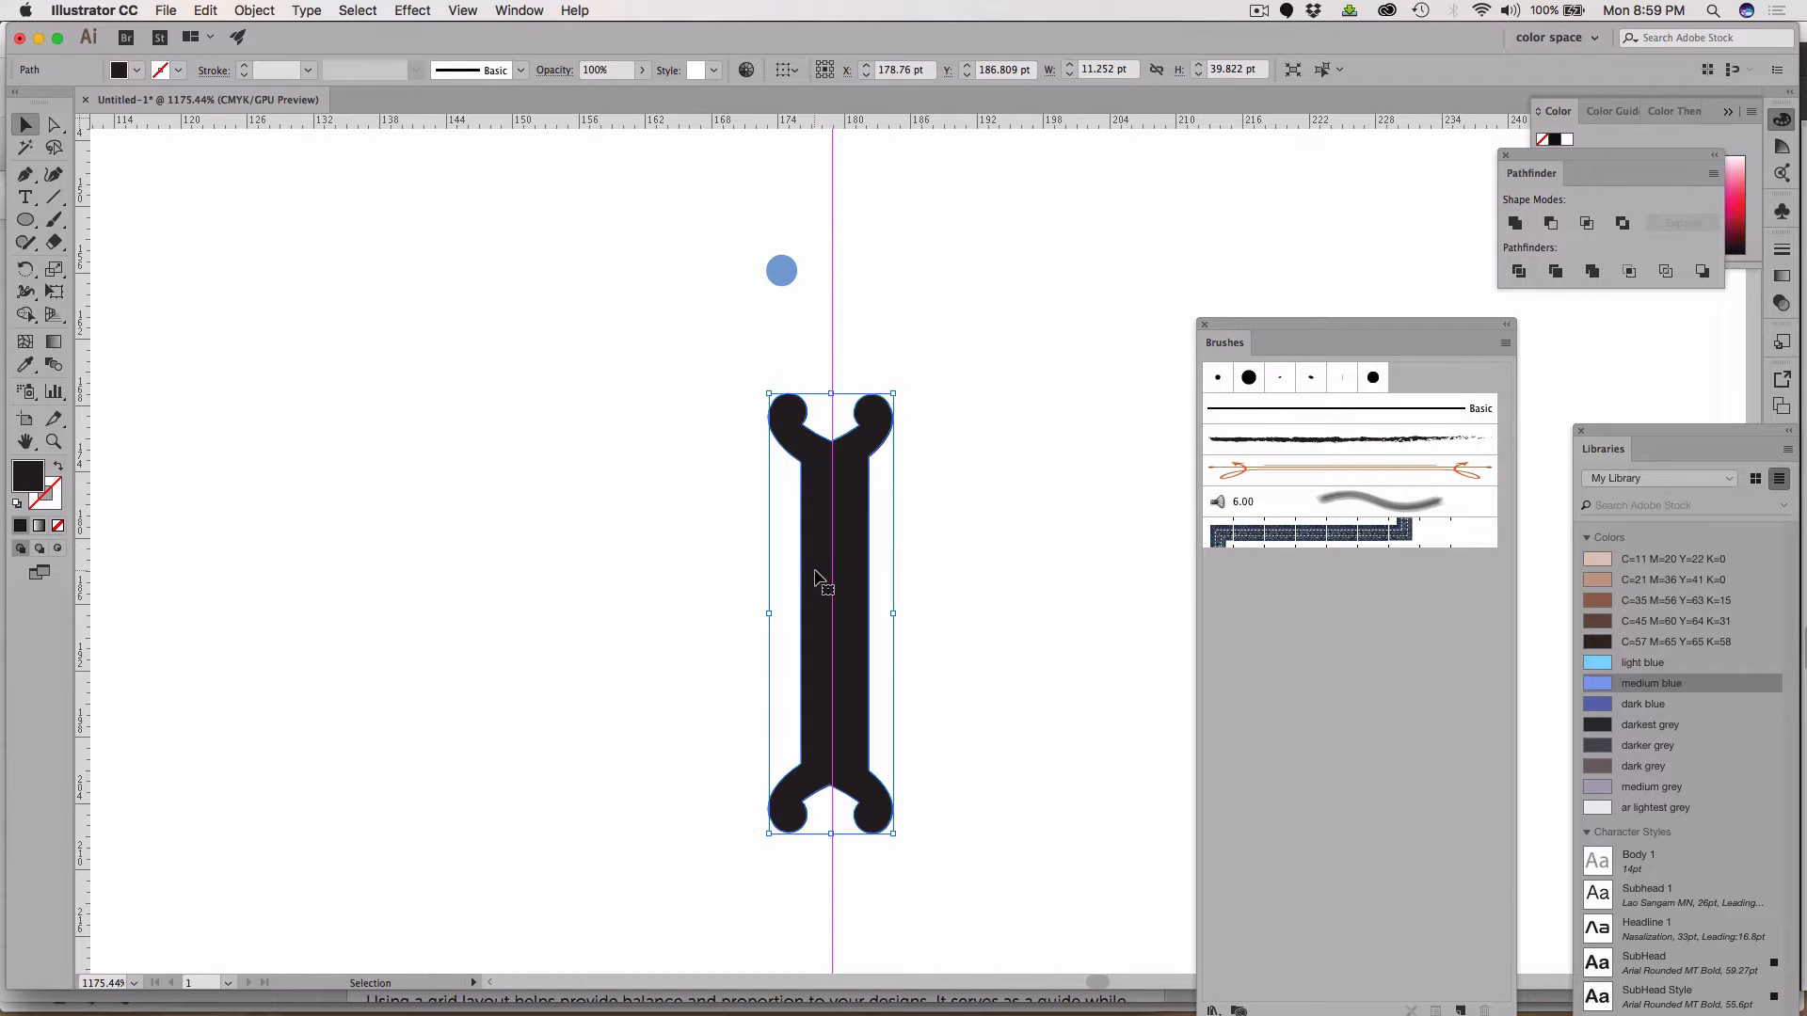
{"action": "left_click", "coordinate": [744, 542]}
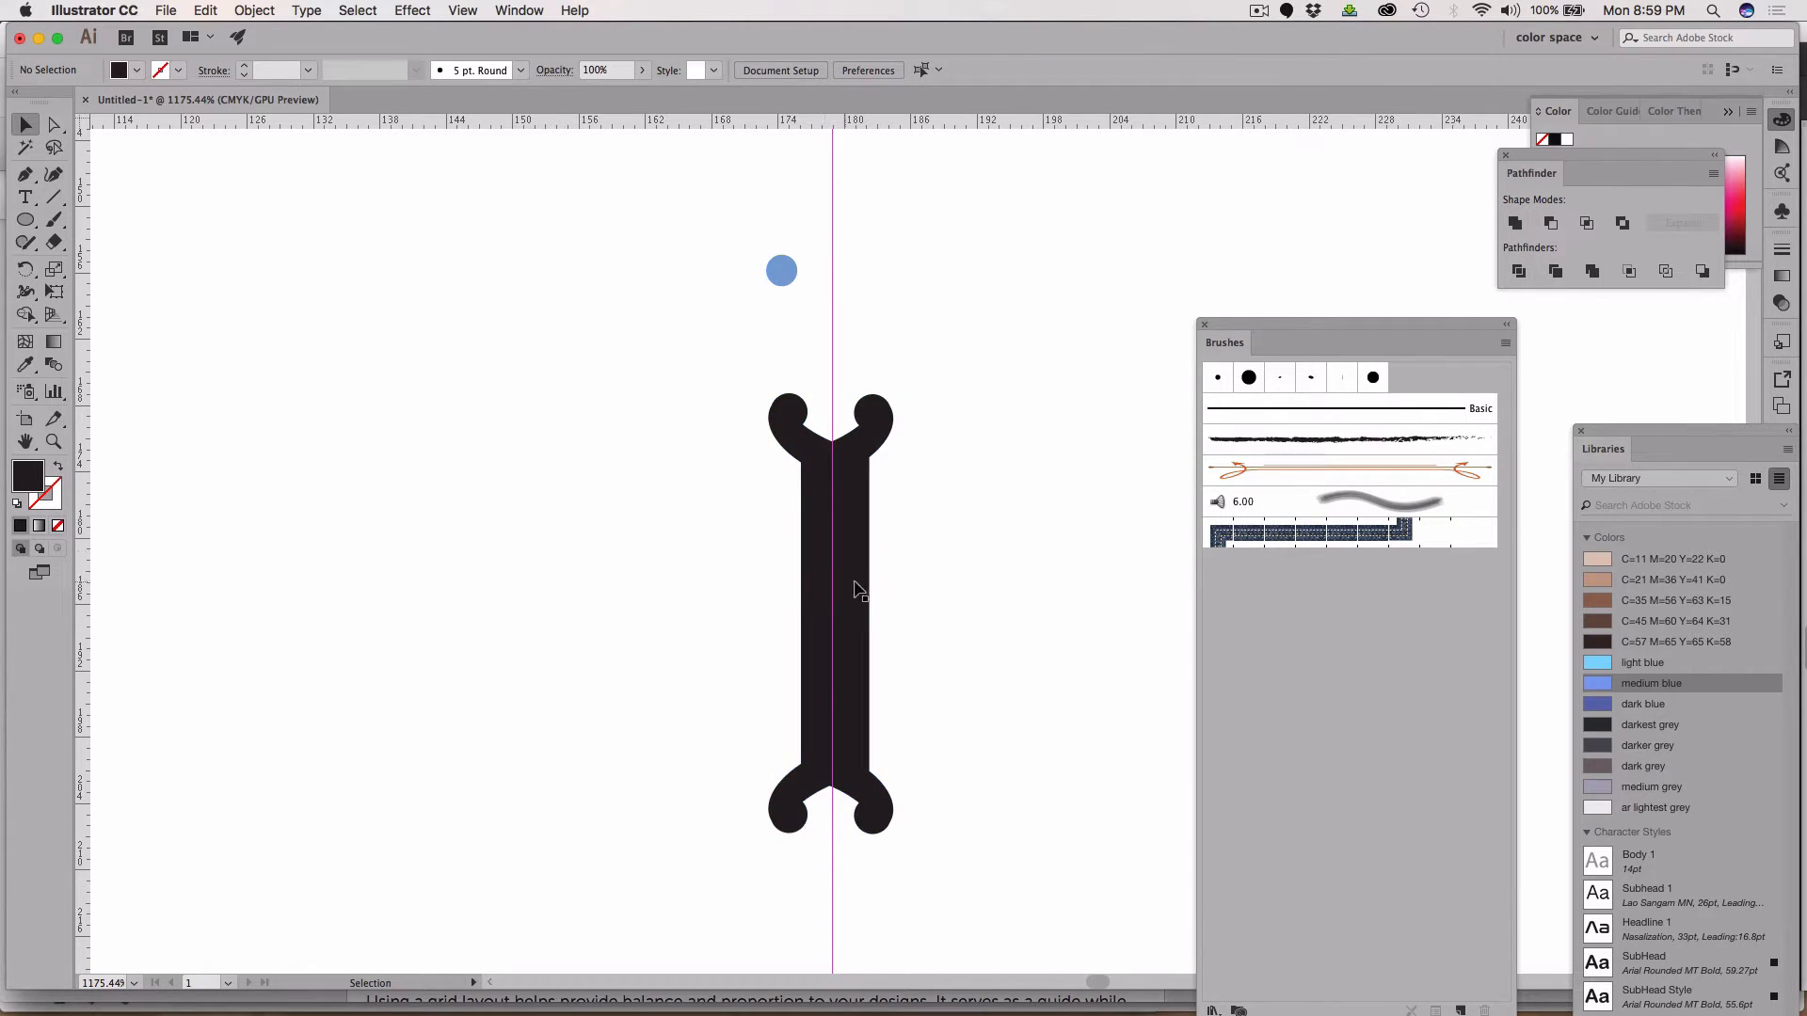
Start a new brush of the Art Brush type from the united bone shape
{"action": "left_click", "coordinate": [852, 574]}
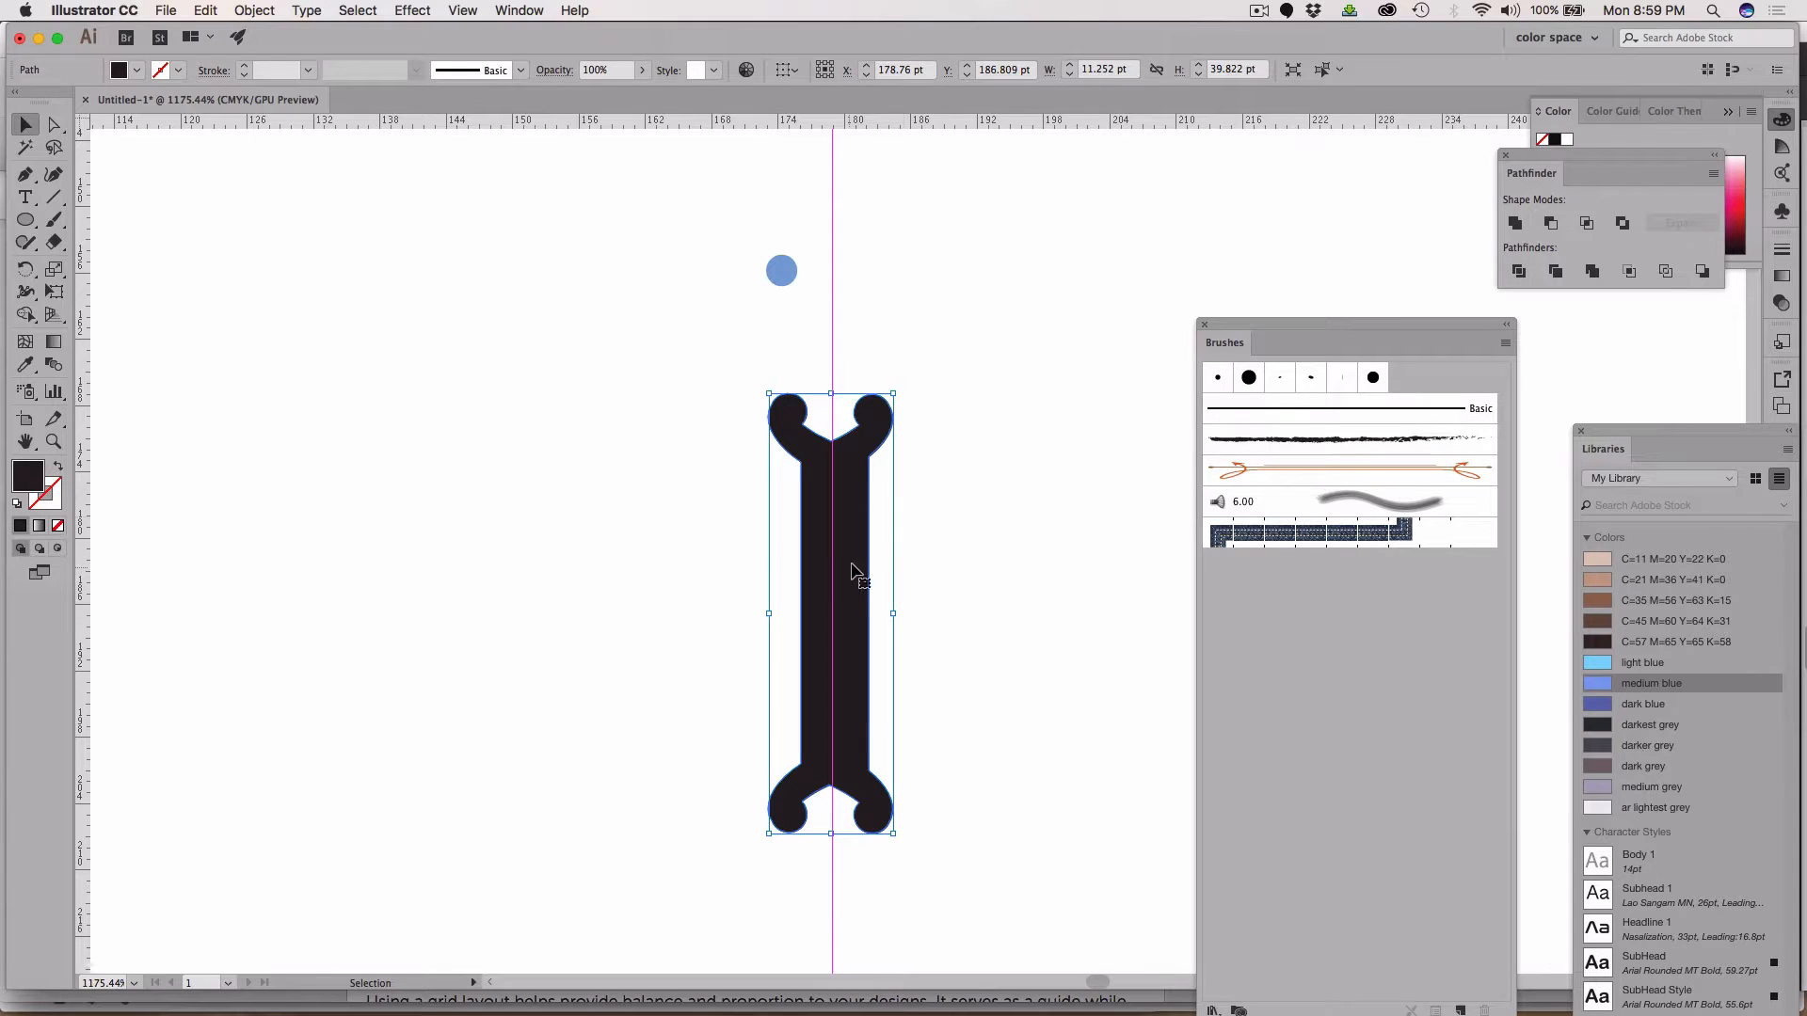
{"action": "left_click", "coordinate": [1505, 345]}
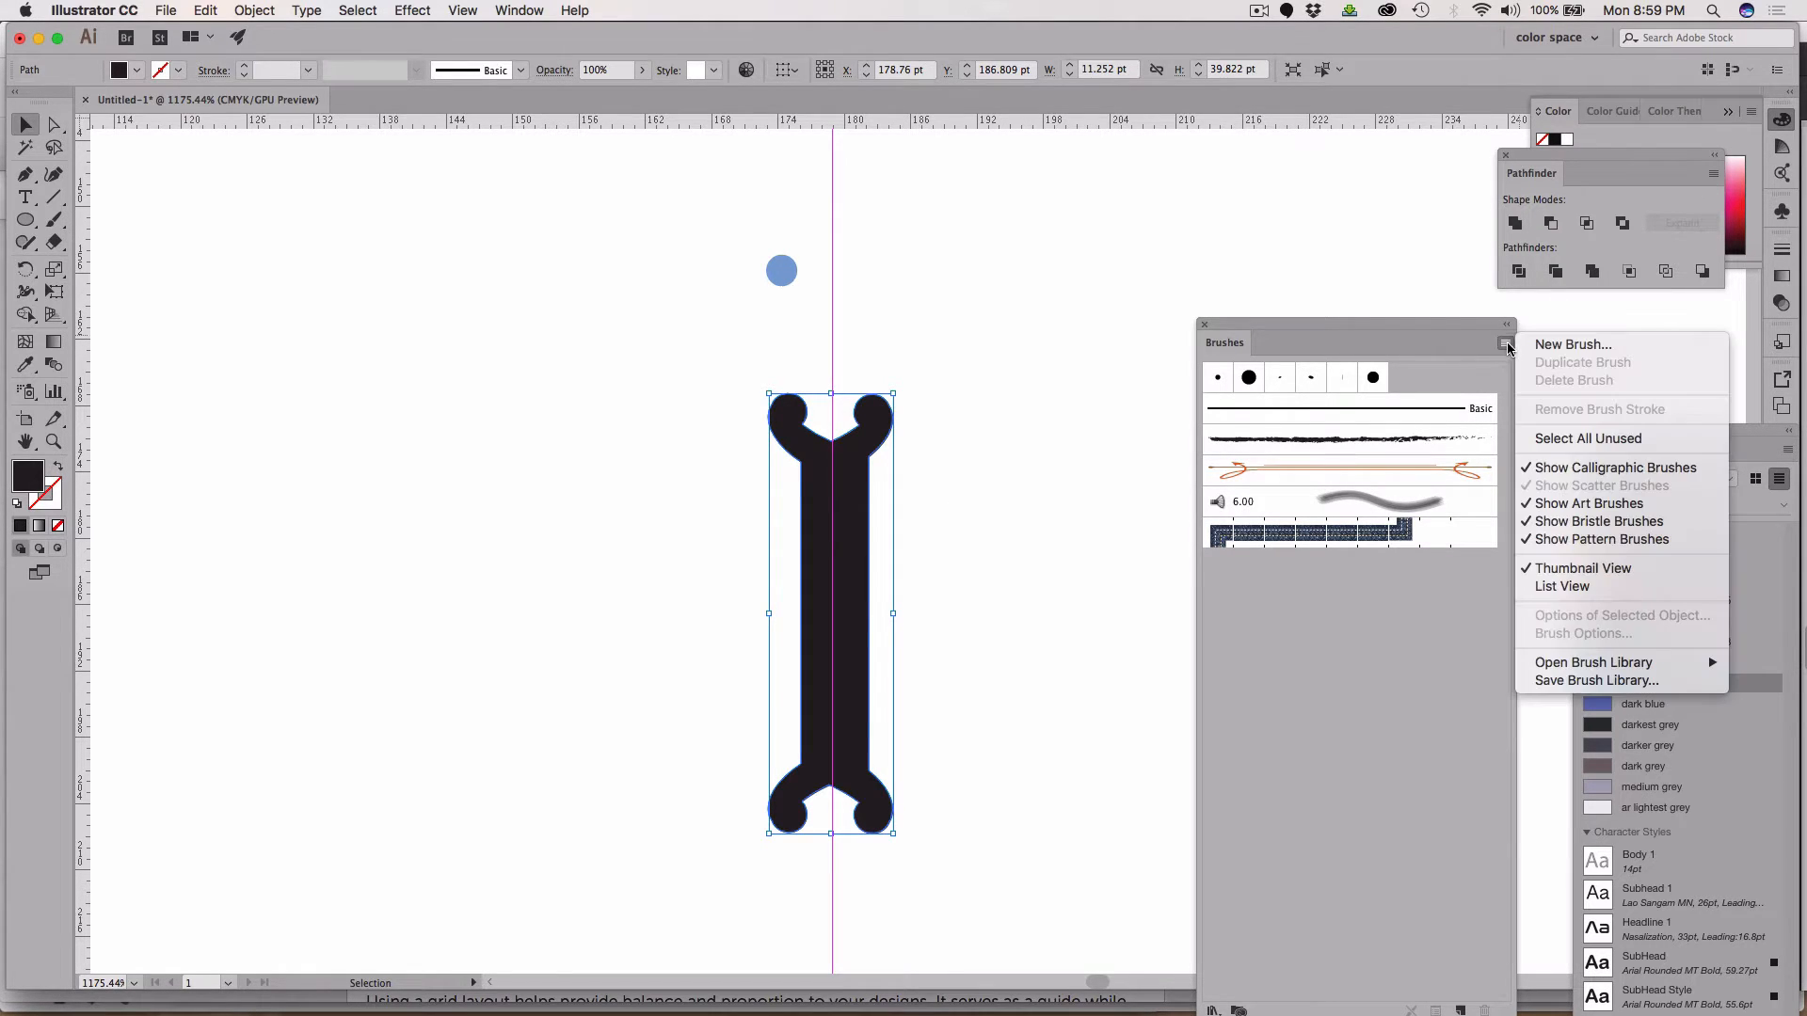
{"action": "left_click", "coordinate": [1572, 346]}
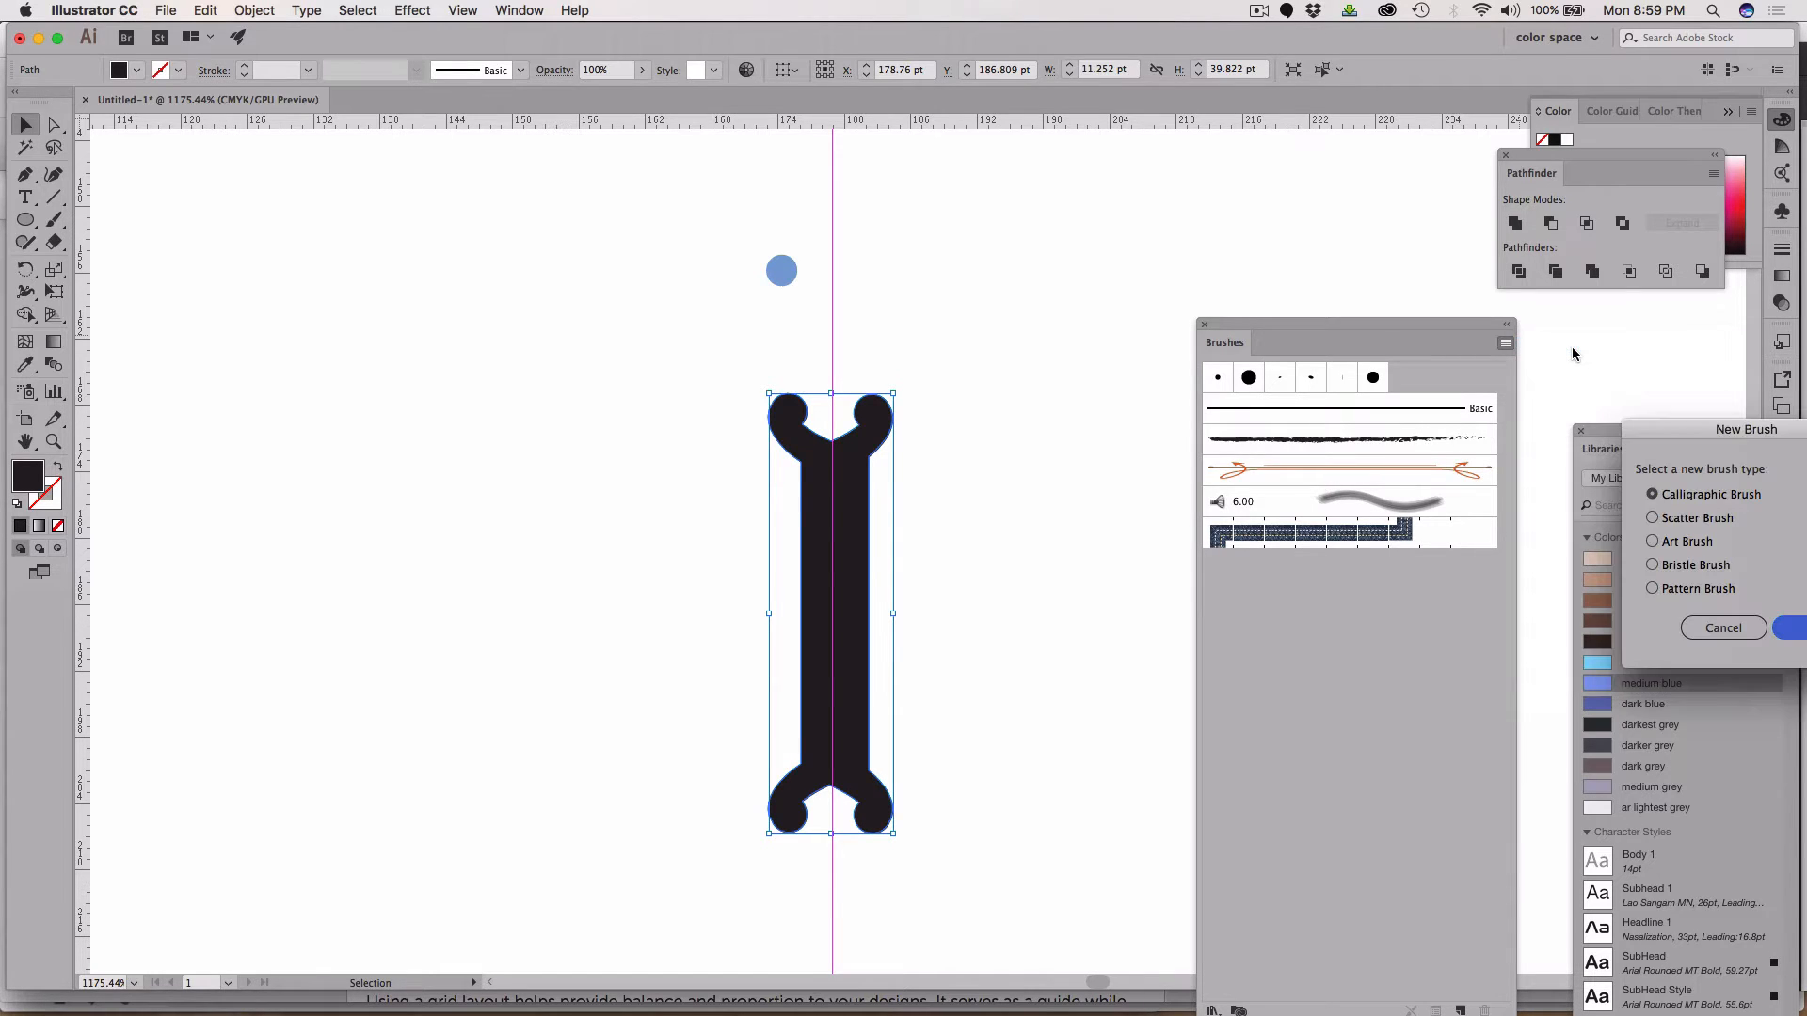
{"action": "left_click_drag", "start_coordinate": [1671, 438], "coordinate": [1032, 166]}
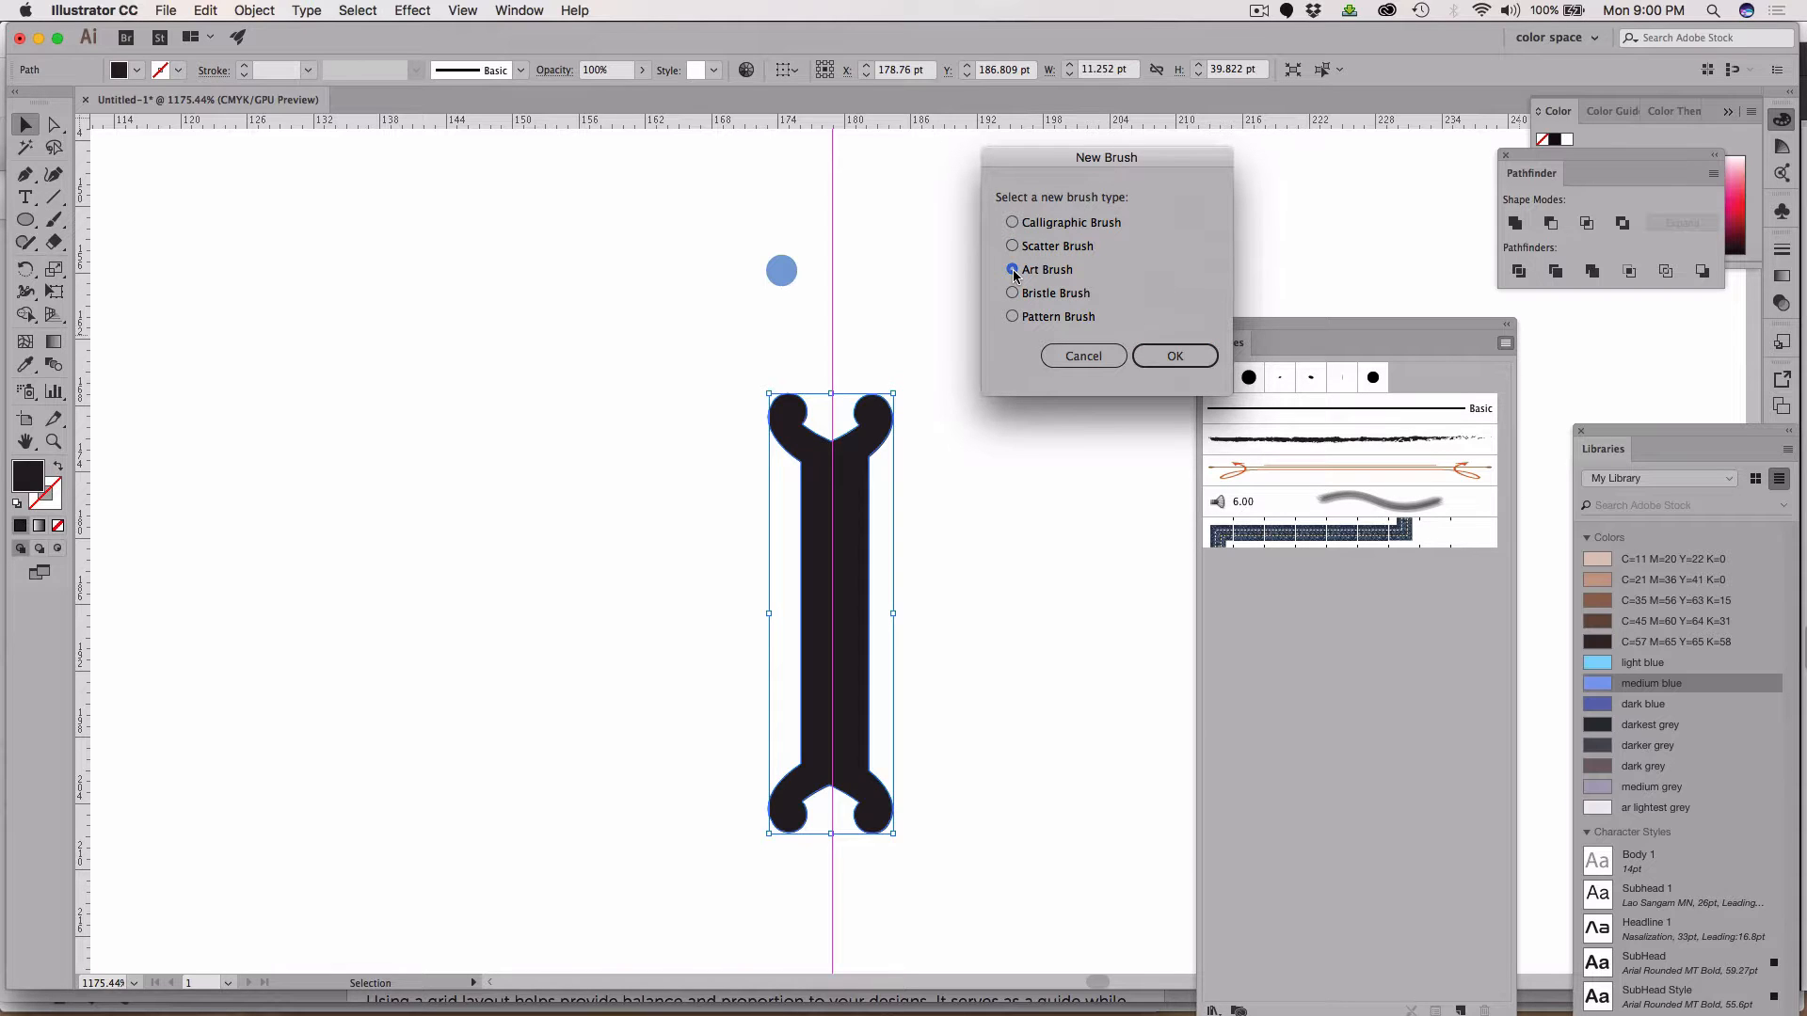
{"action": "left_click", "coordinate": [1168, 358]}
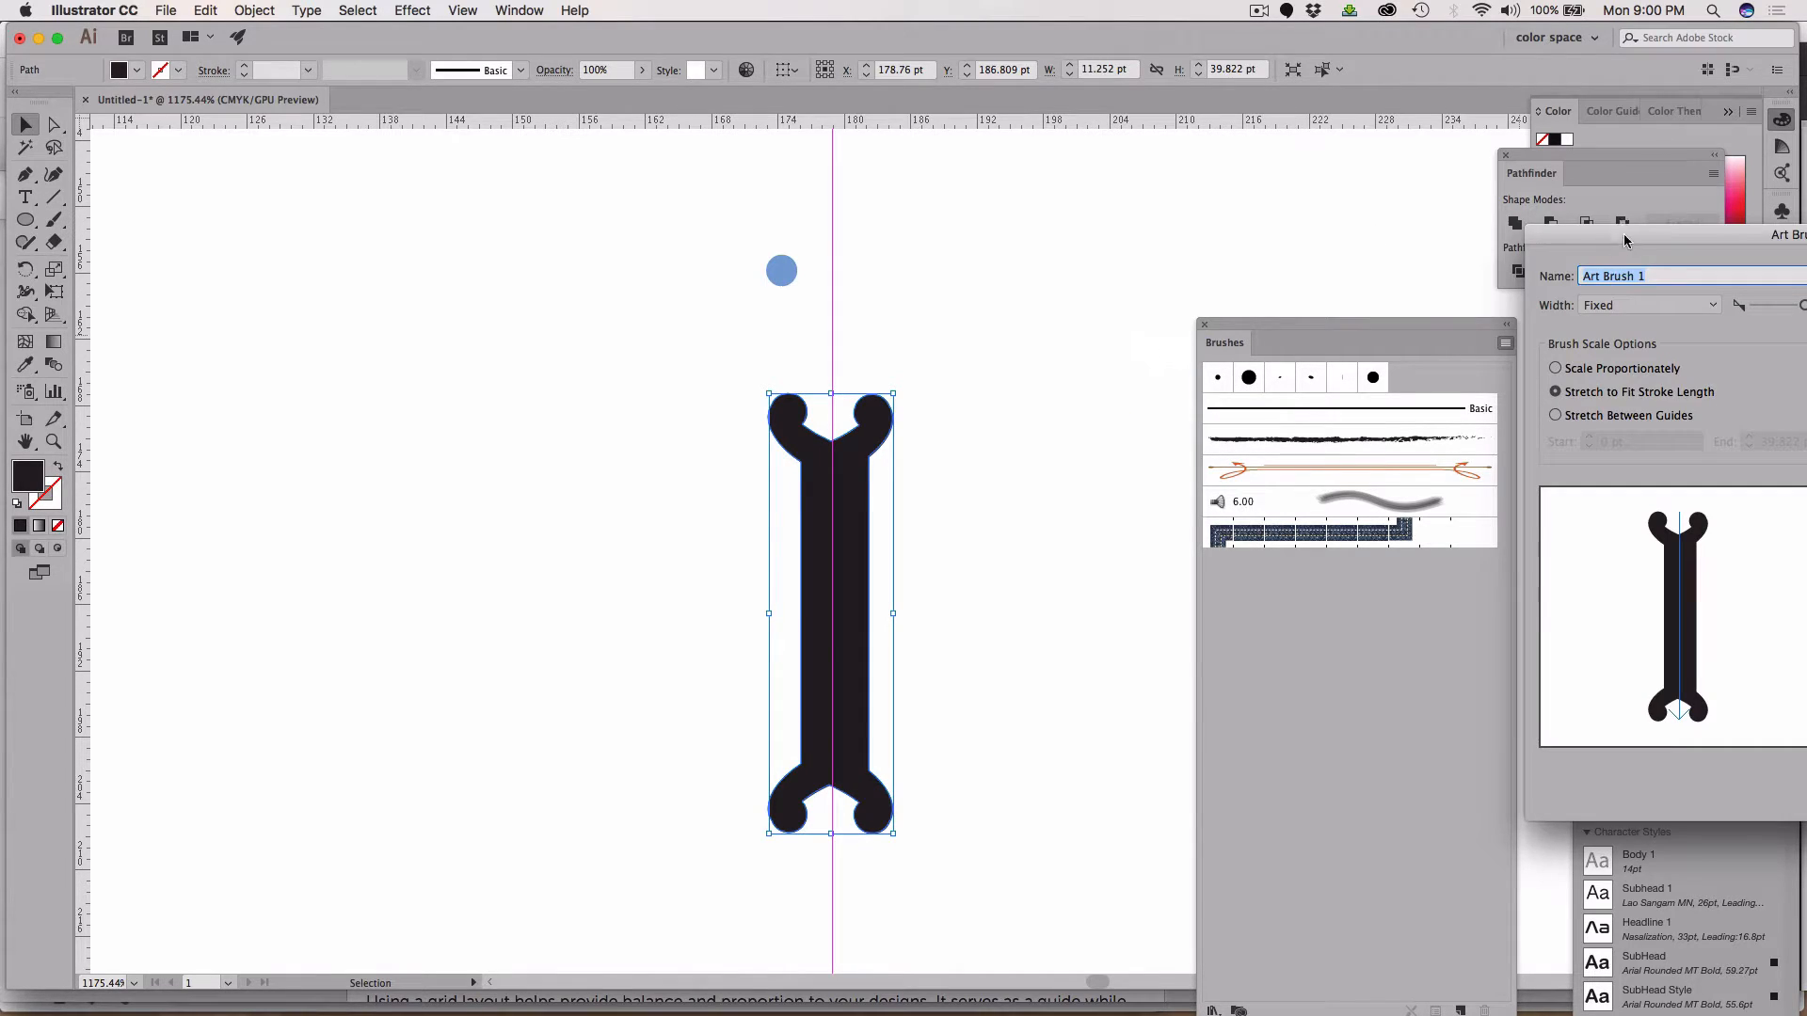
Name the art brush BONE BRUSH 1, accept its options, and move the bone artwork well to the left of the guide
{"action": "mouse_move", "coordinate": [1624, 241]}
{"action": "left_mouse_down"}
{"action": "mouse_move", "coordinate": [1300, 147]}
{"action": "mouse_move", "coordinate": [1083, 38]}
{"action": "left_mouse_up"}
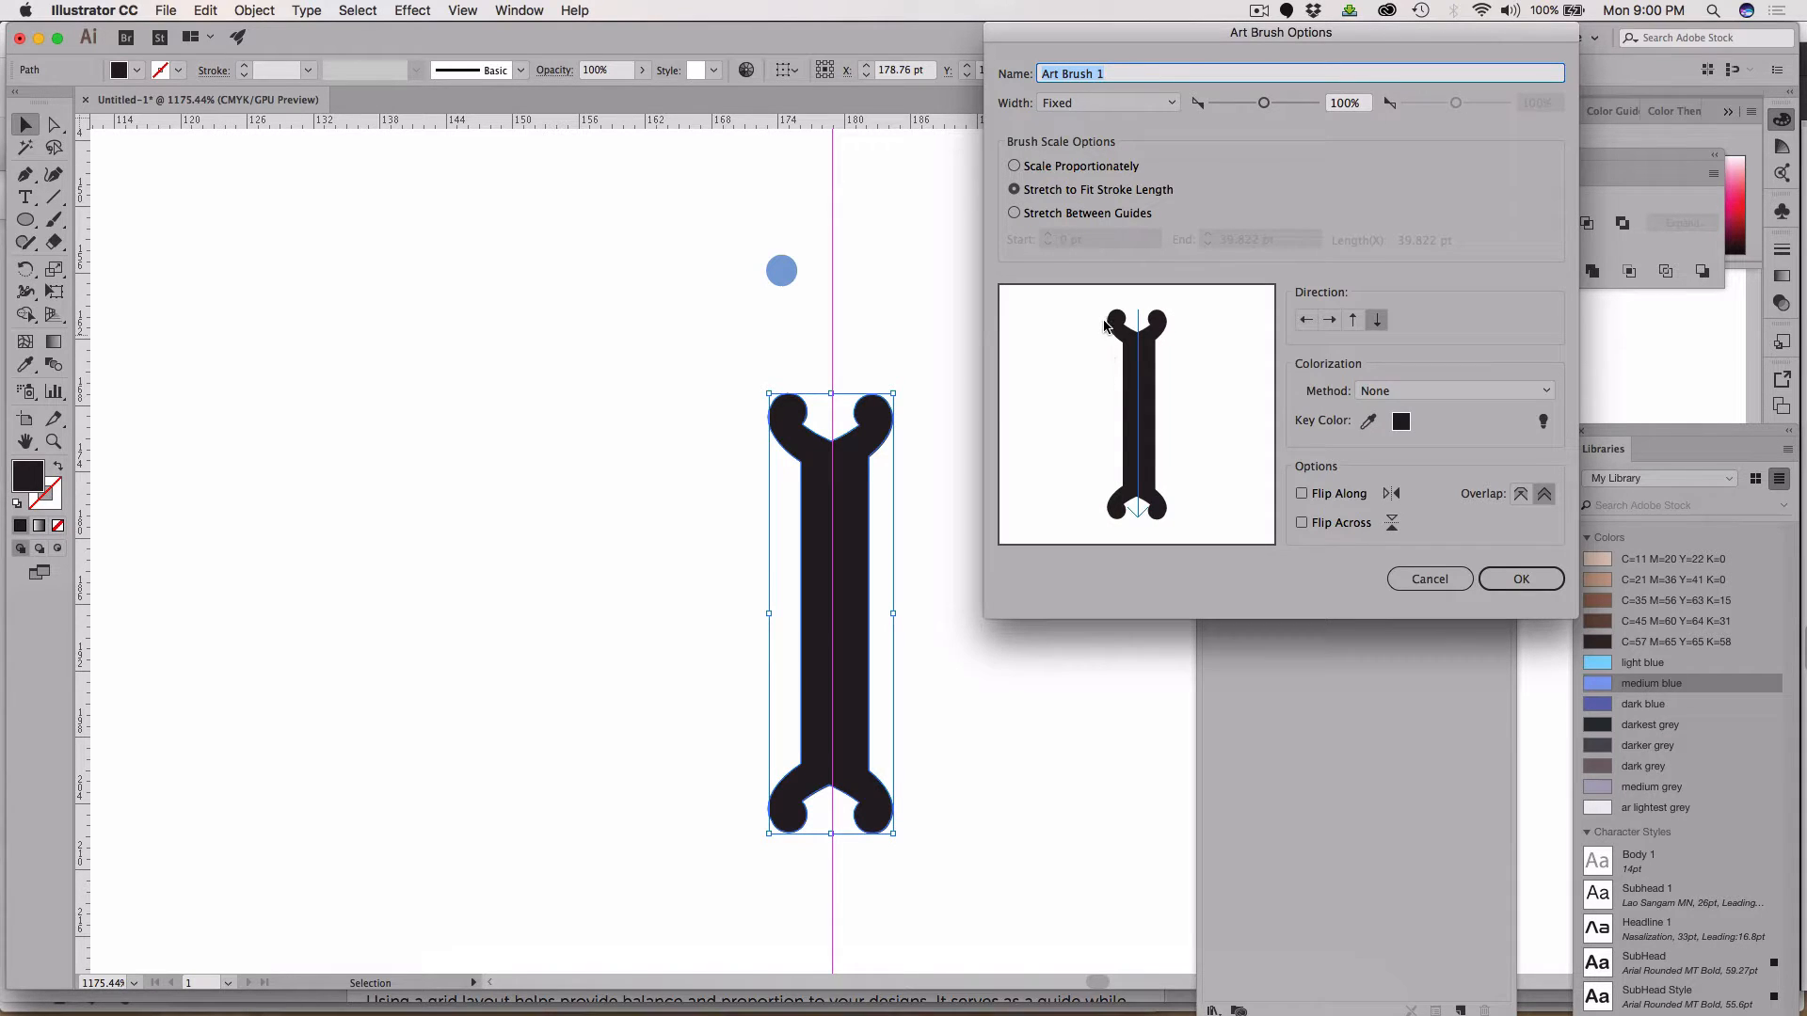
{"action": "type", "text": "BONE BRUSH"}
{"action": "left_click", "coordinate": [1525, 587]}
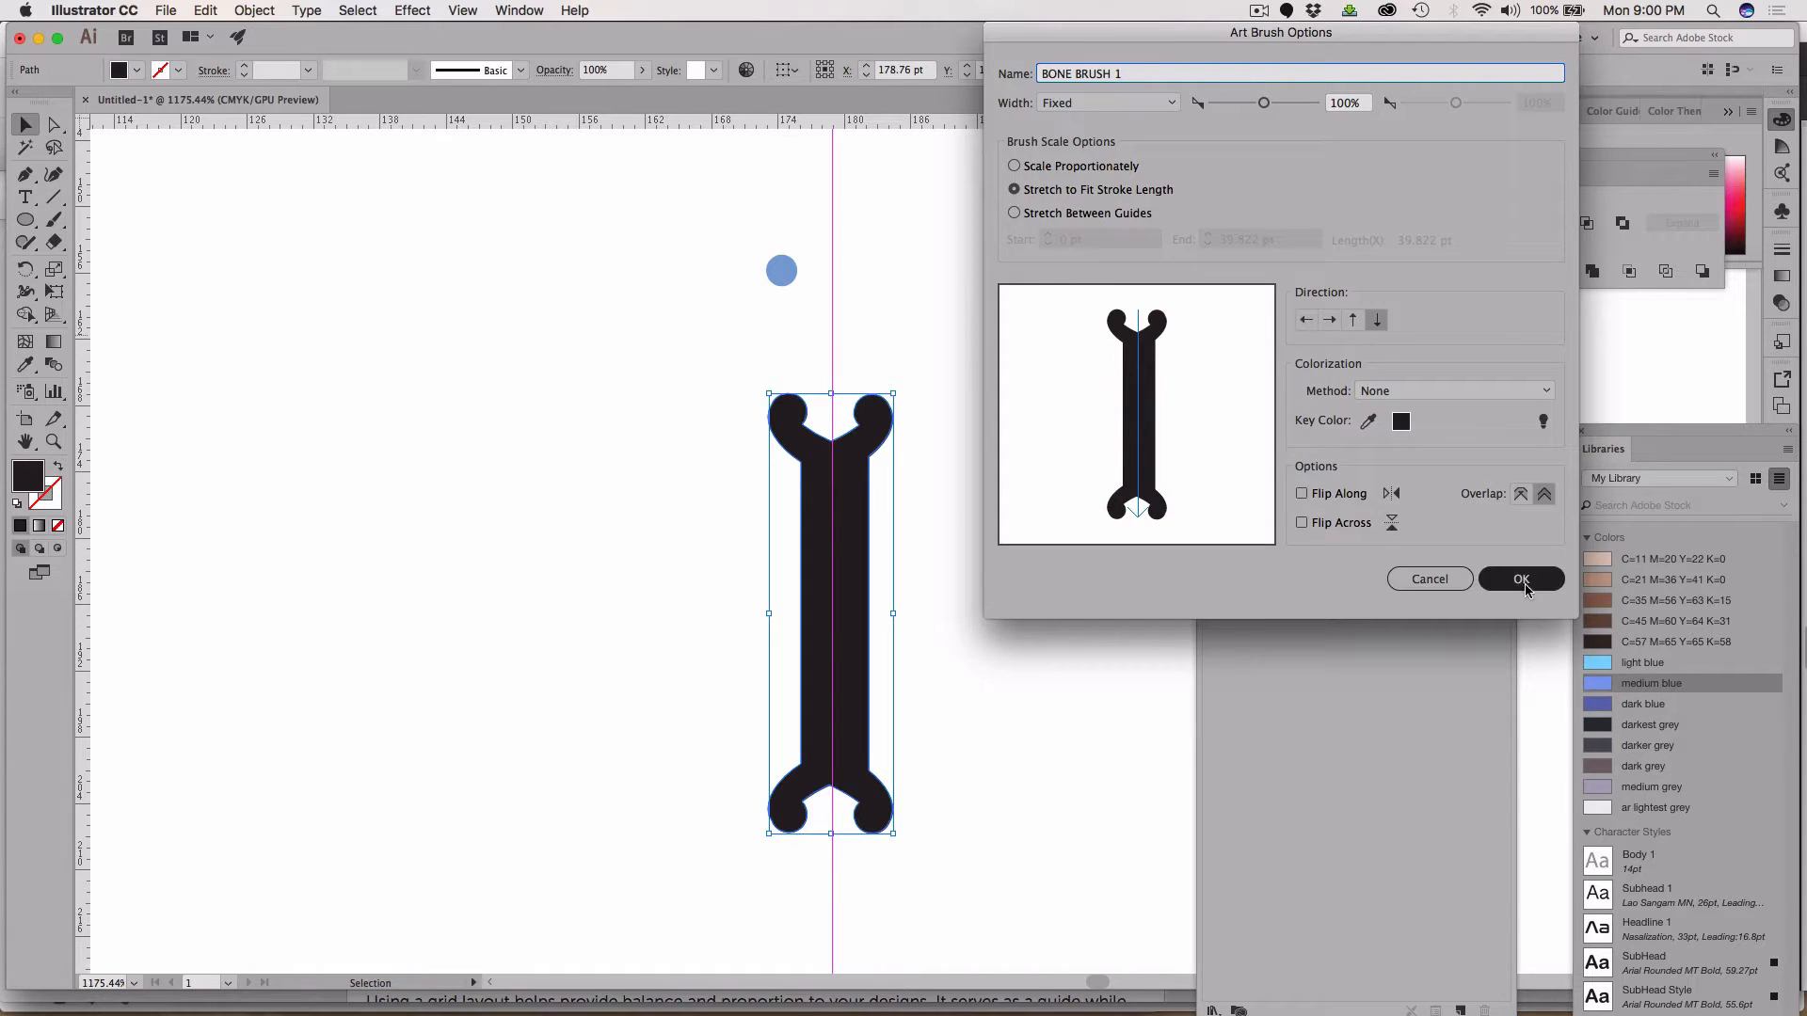
{"action": "left_click", "coordinate": [1519, 587]}
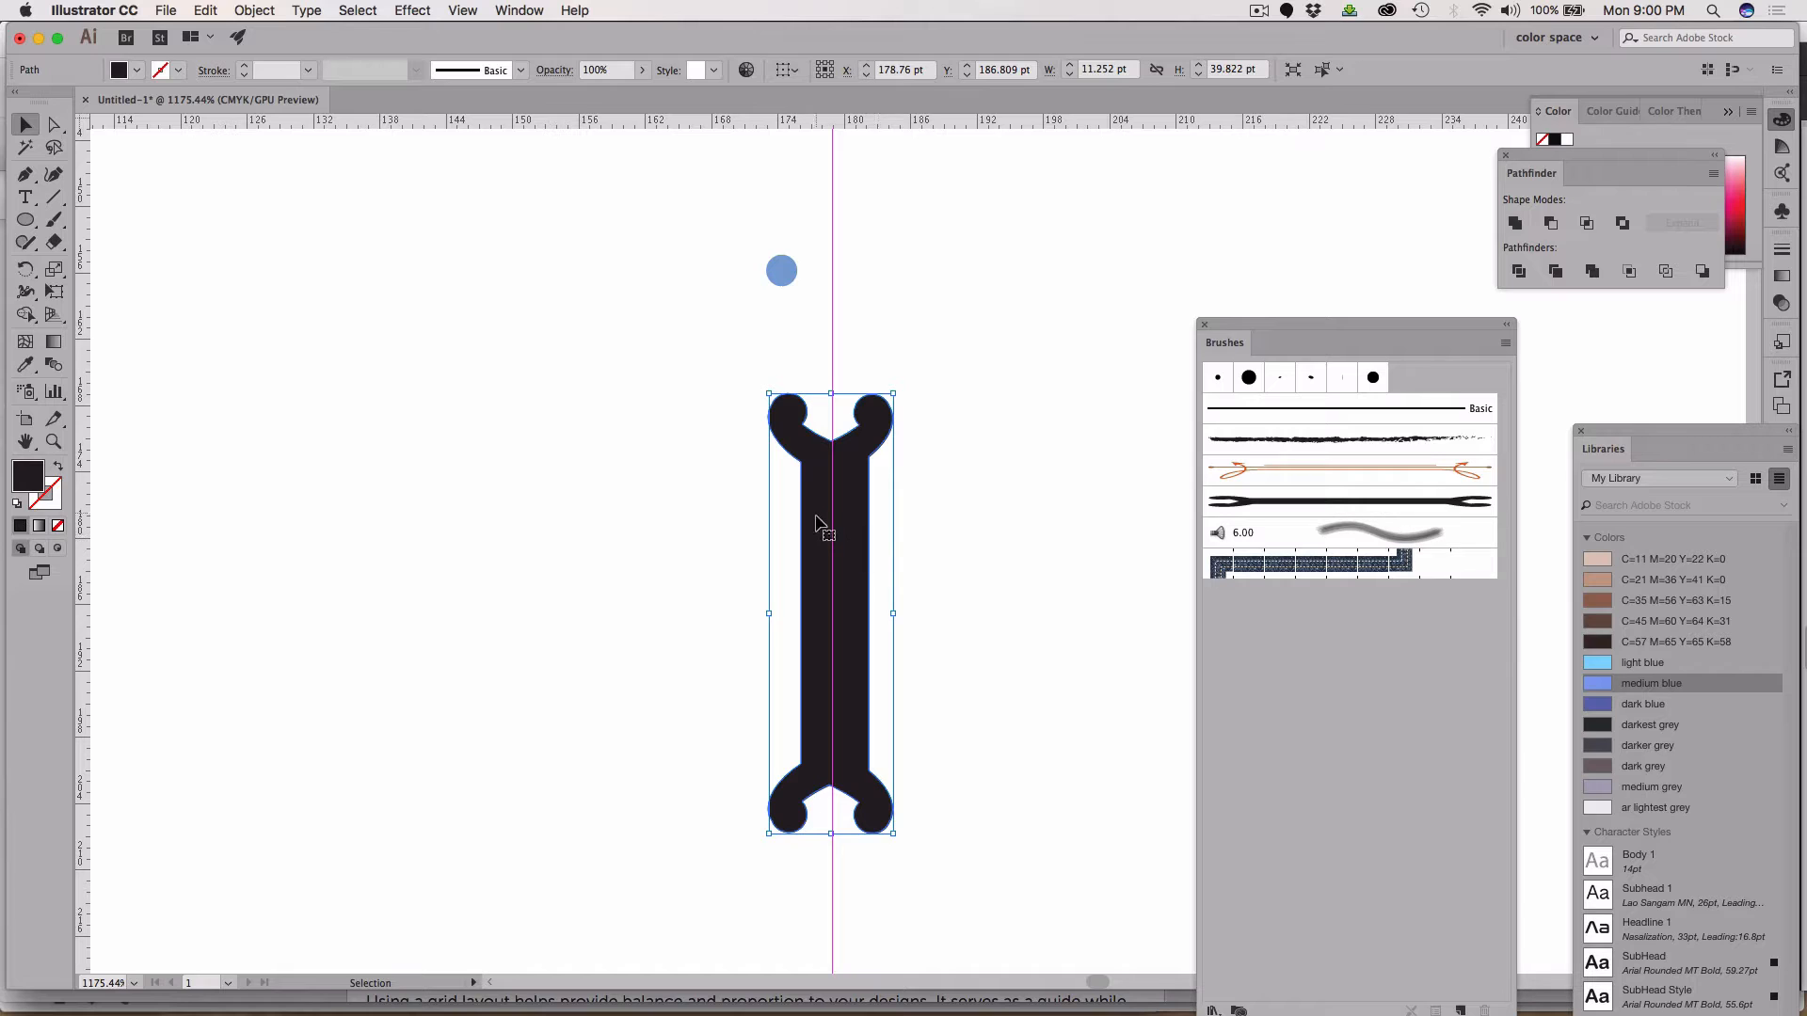
{"action": "left_click_drag", "start_coordinate": [813, 515], "coordinate": [298, 345]}
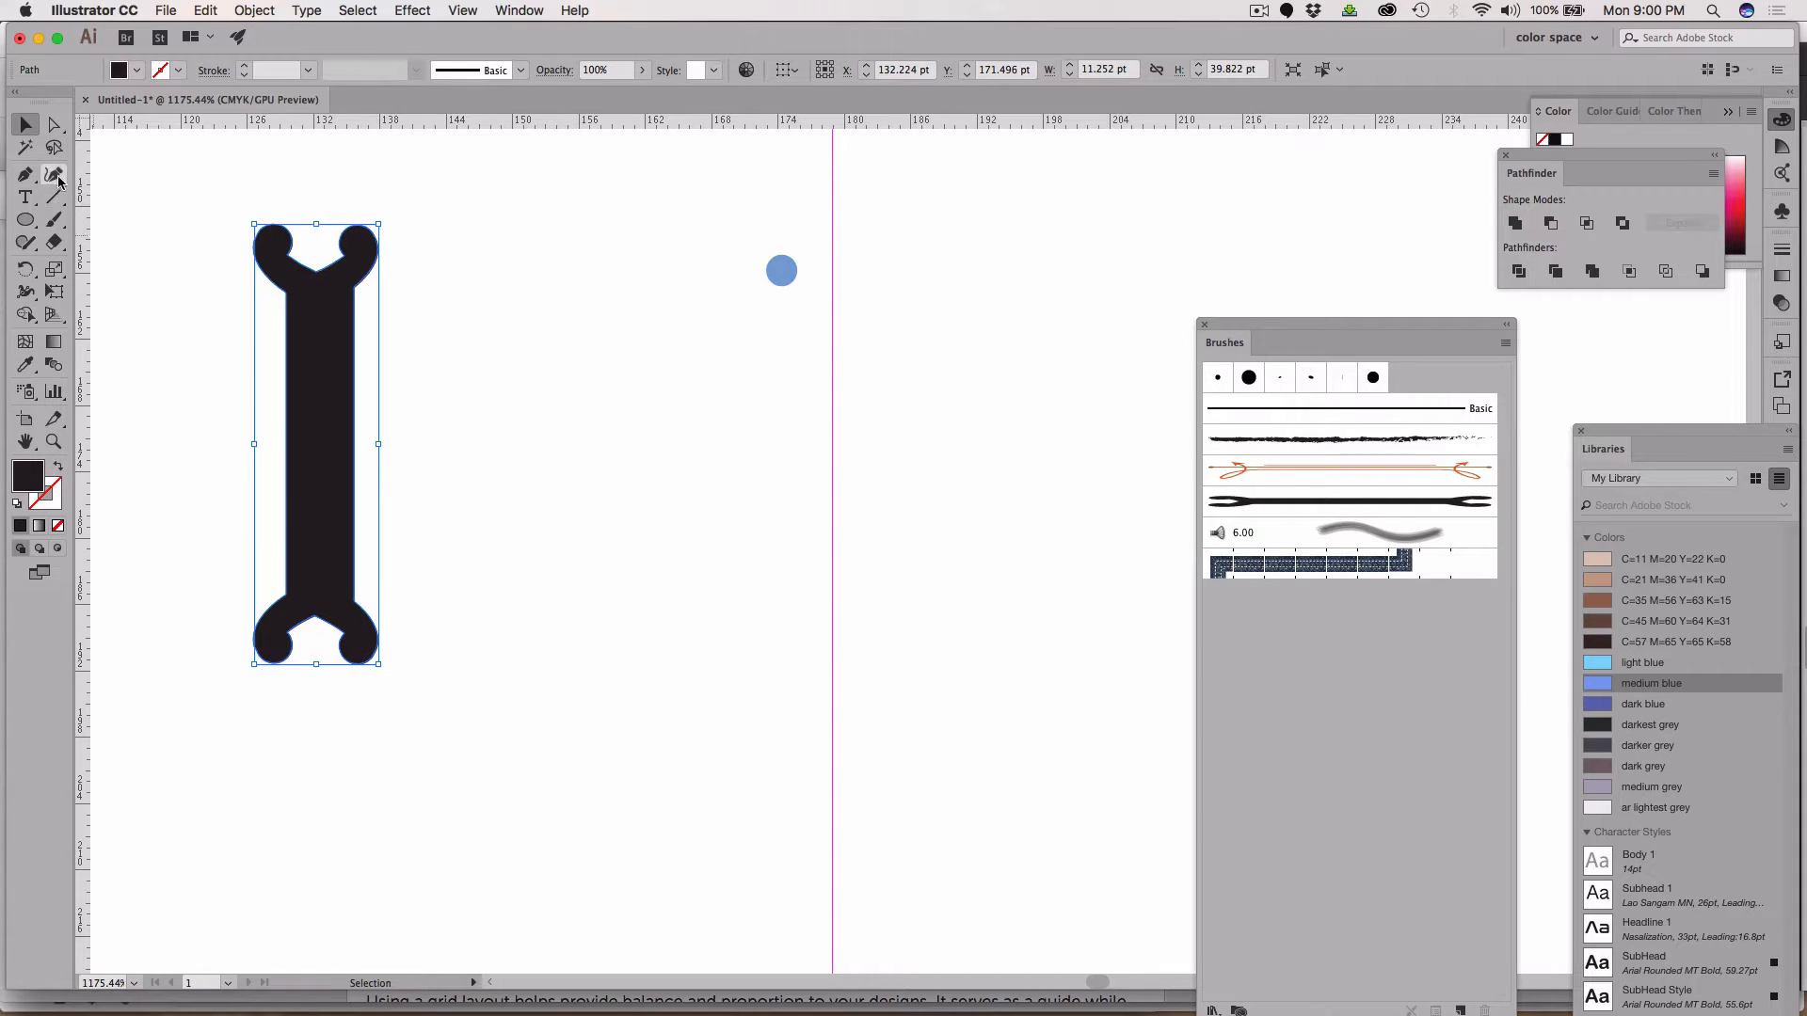
{"action": "left_click", "coordinate": [52, 221]}
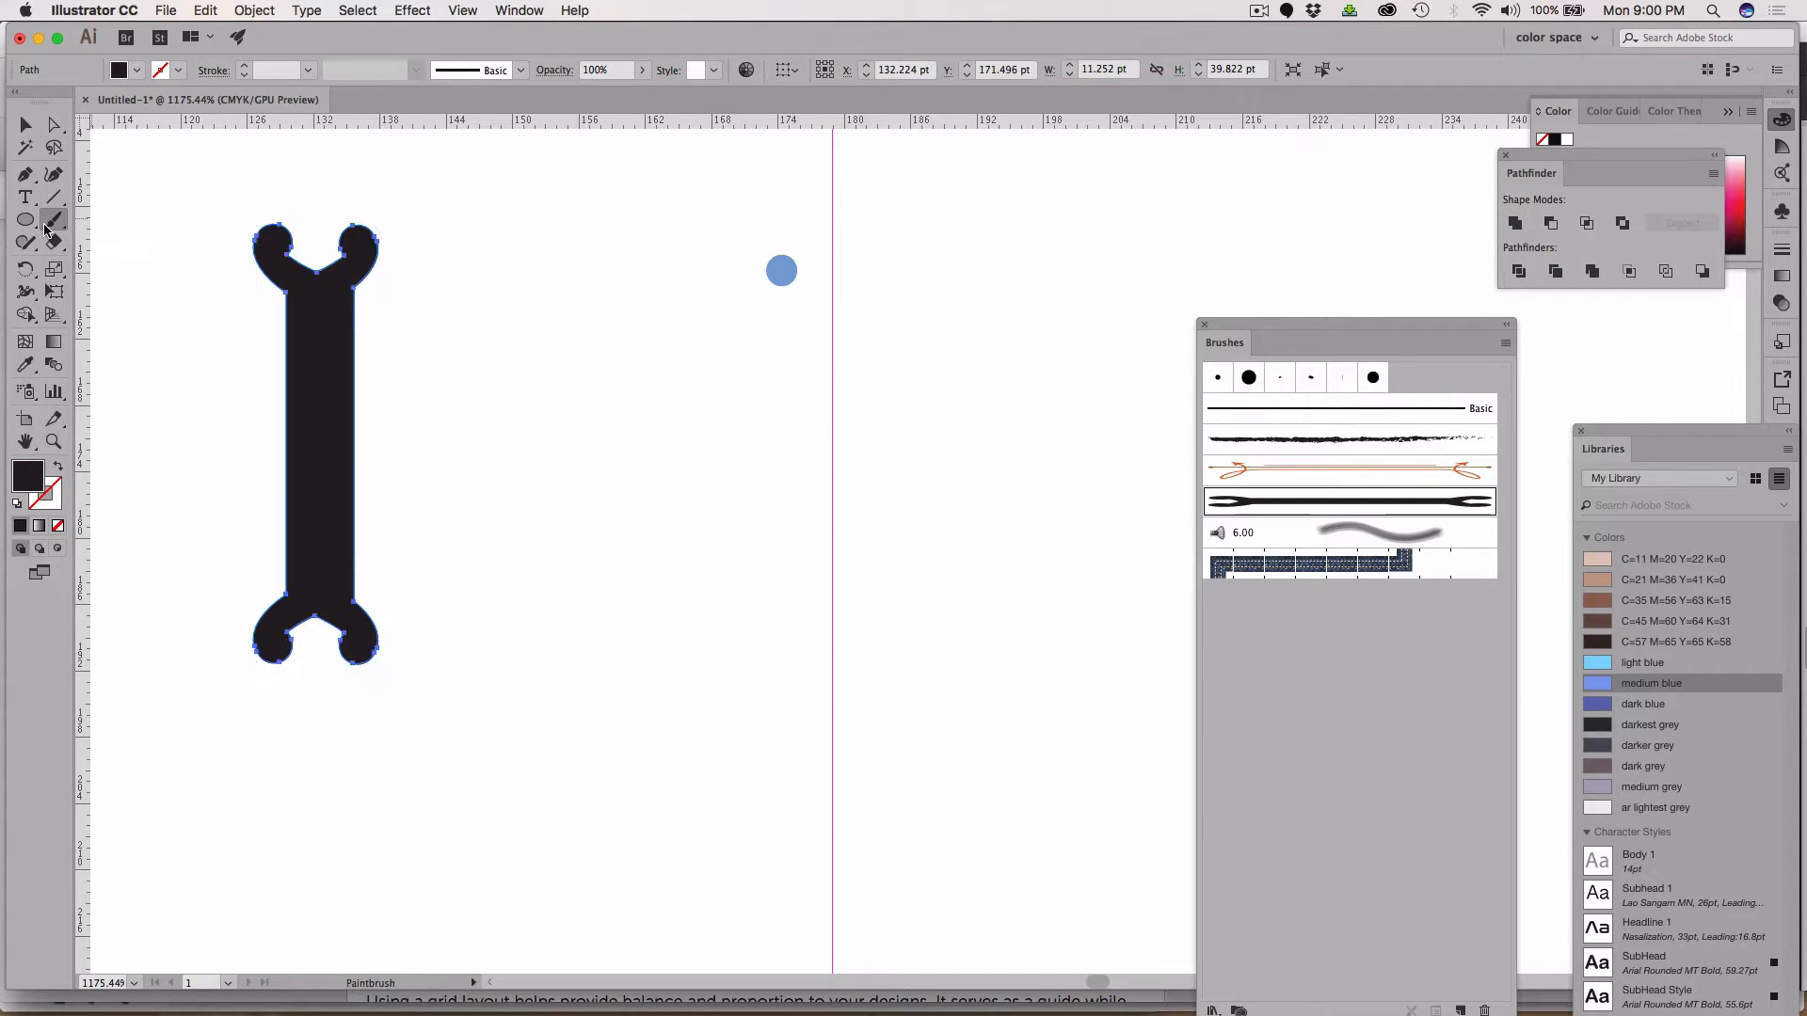
{"action": "left_click", "coordinate": [1304, 508]}
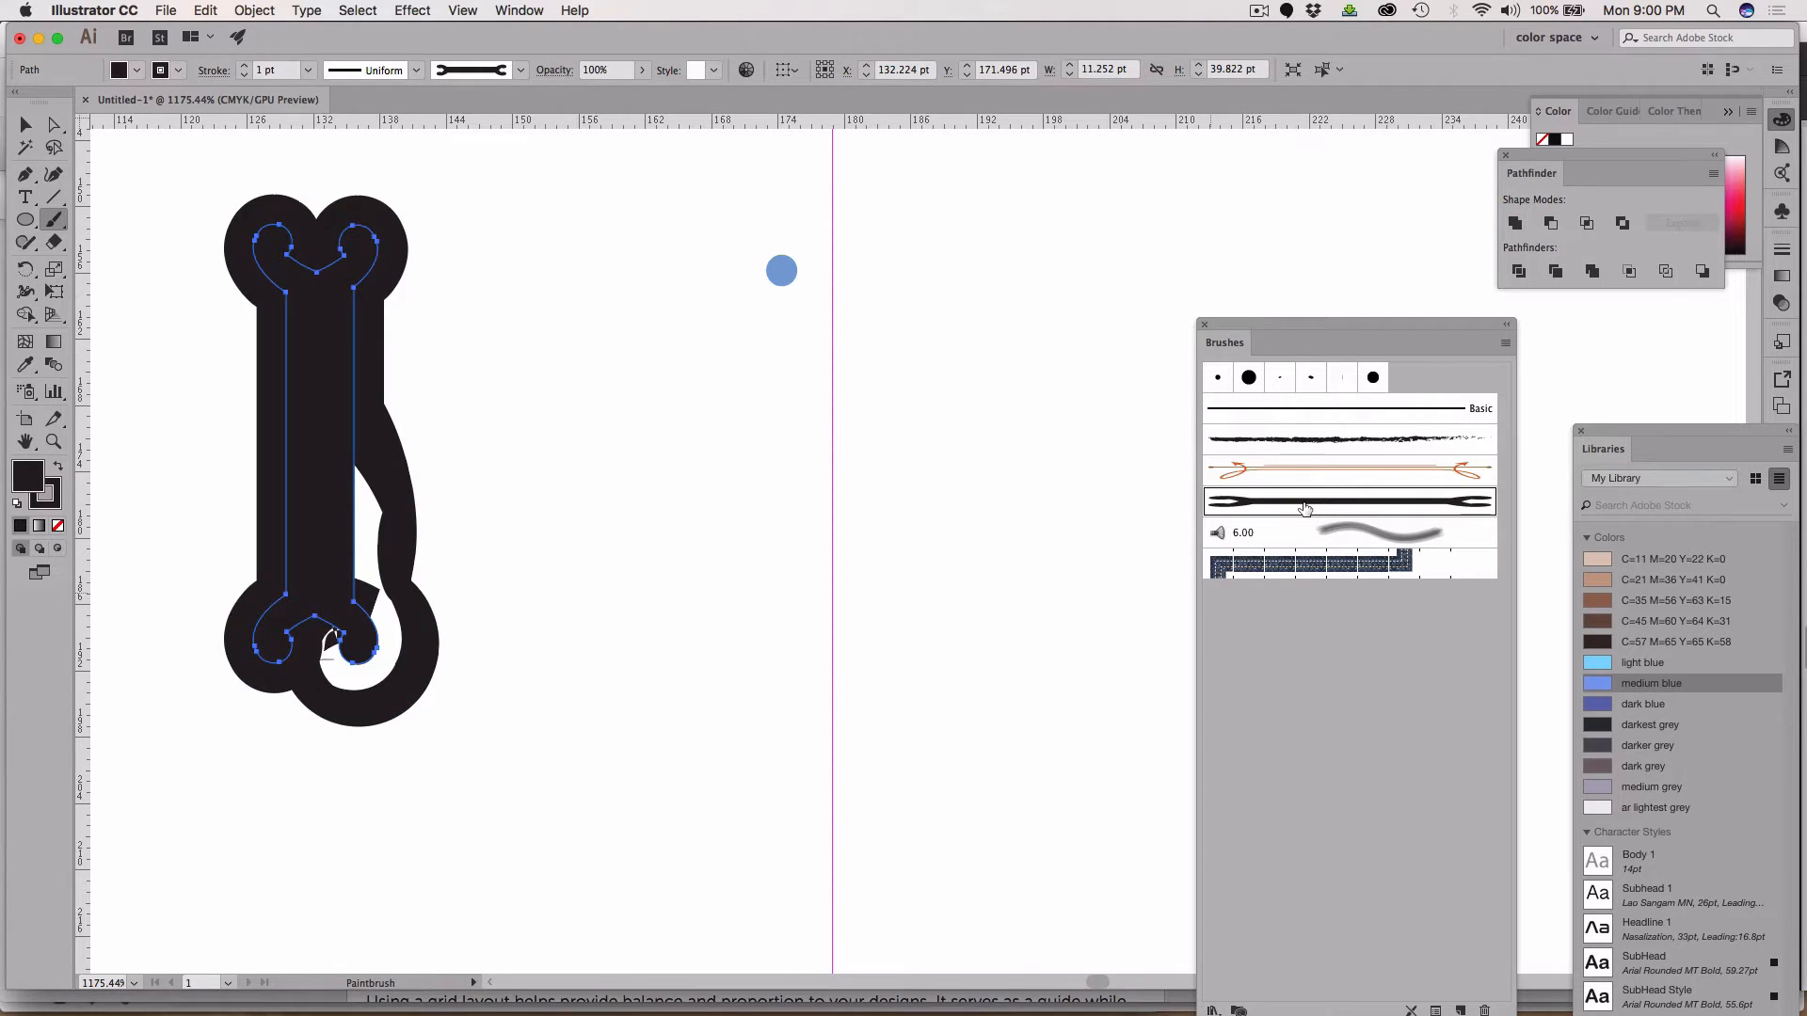
{"action": "key", "text": "super+z"}
Deselect the bone artwork and activate the Paintbrush tool with BONE BRUSH 1
{"action": "left_click", "coordinate": [28, 126]}
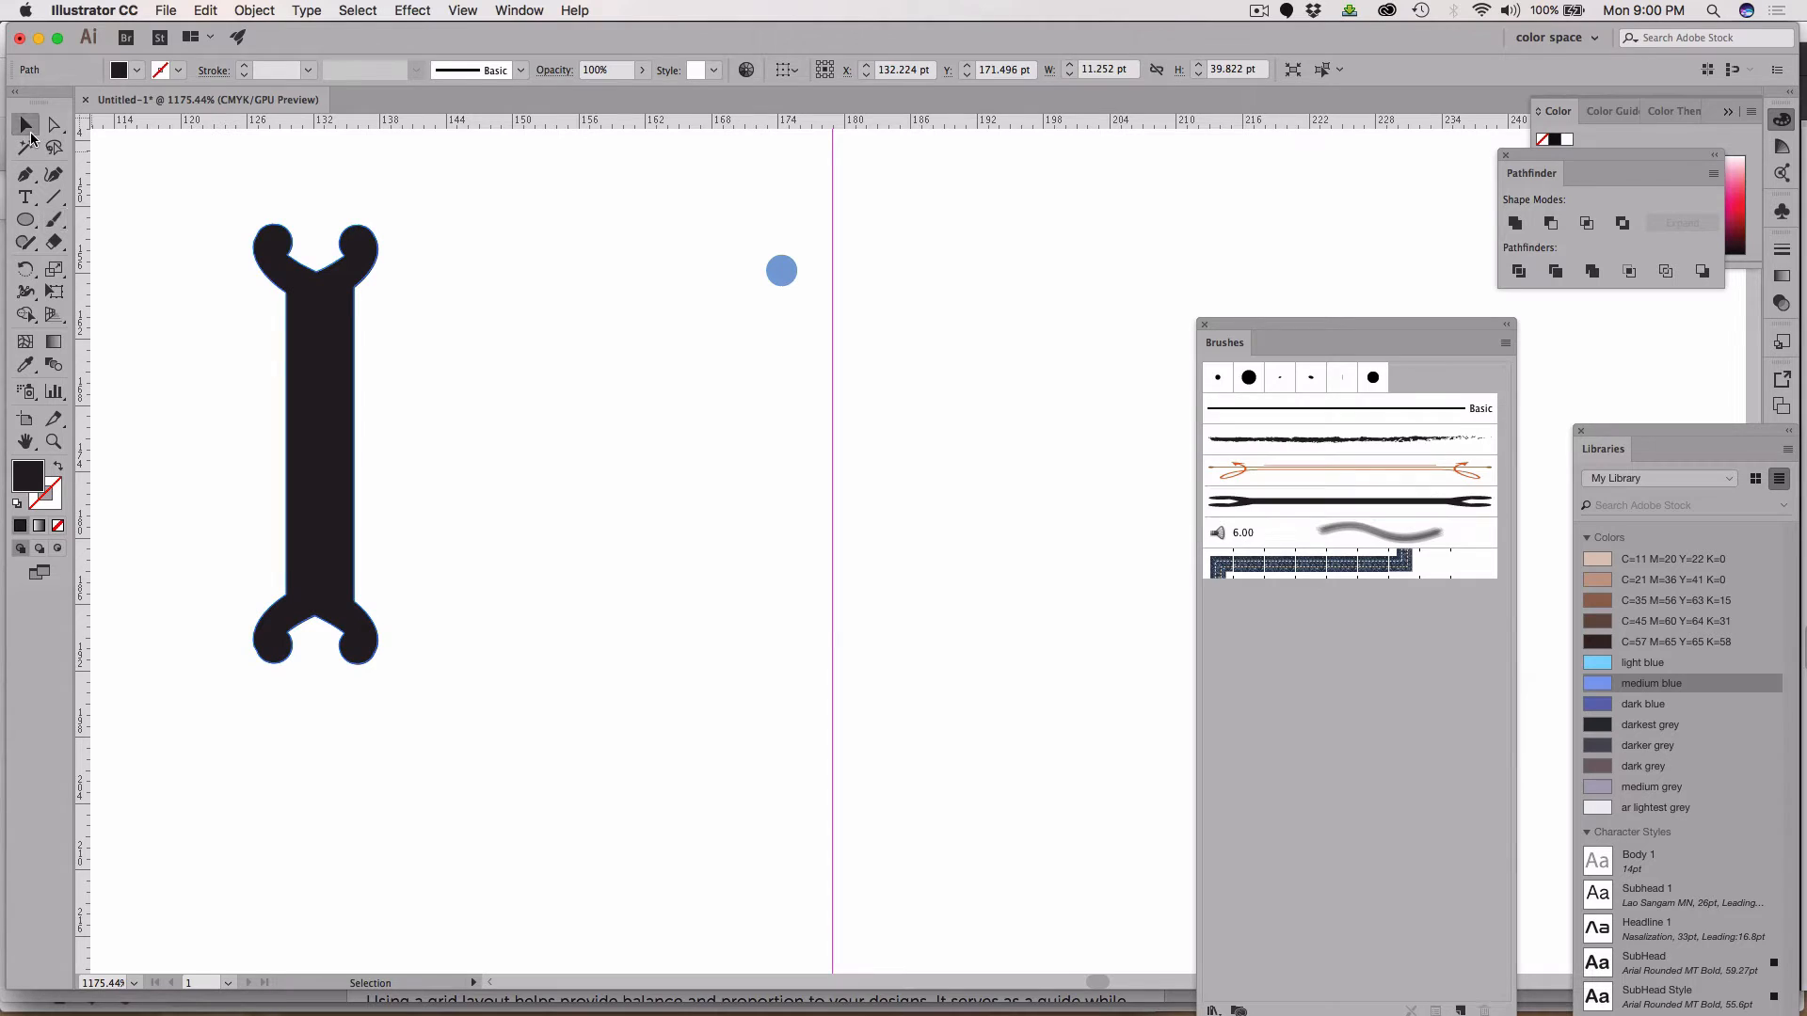
{"action": "left_click", "coordinate": [596, 431]}
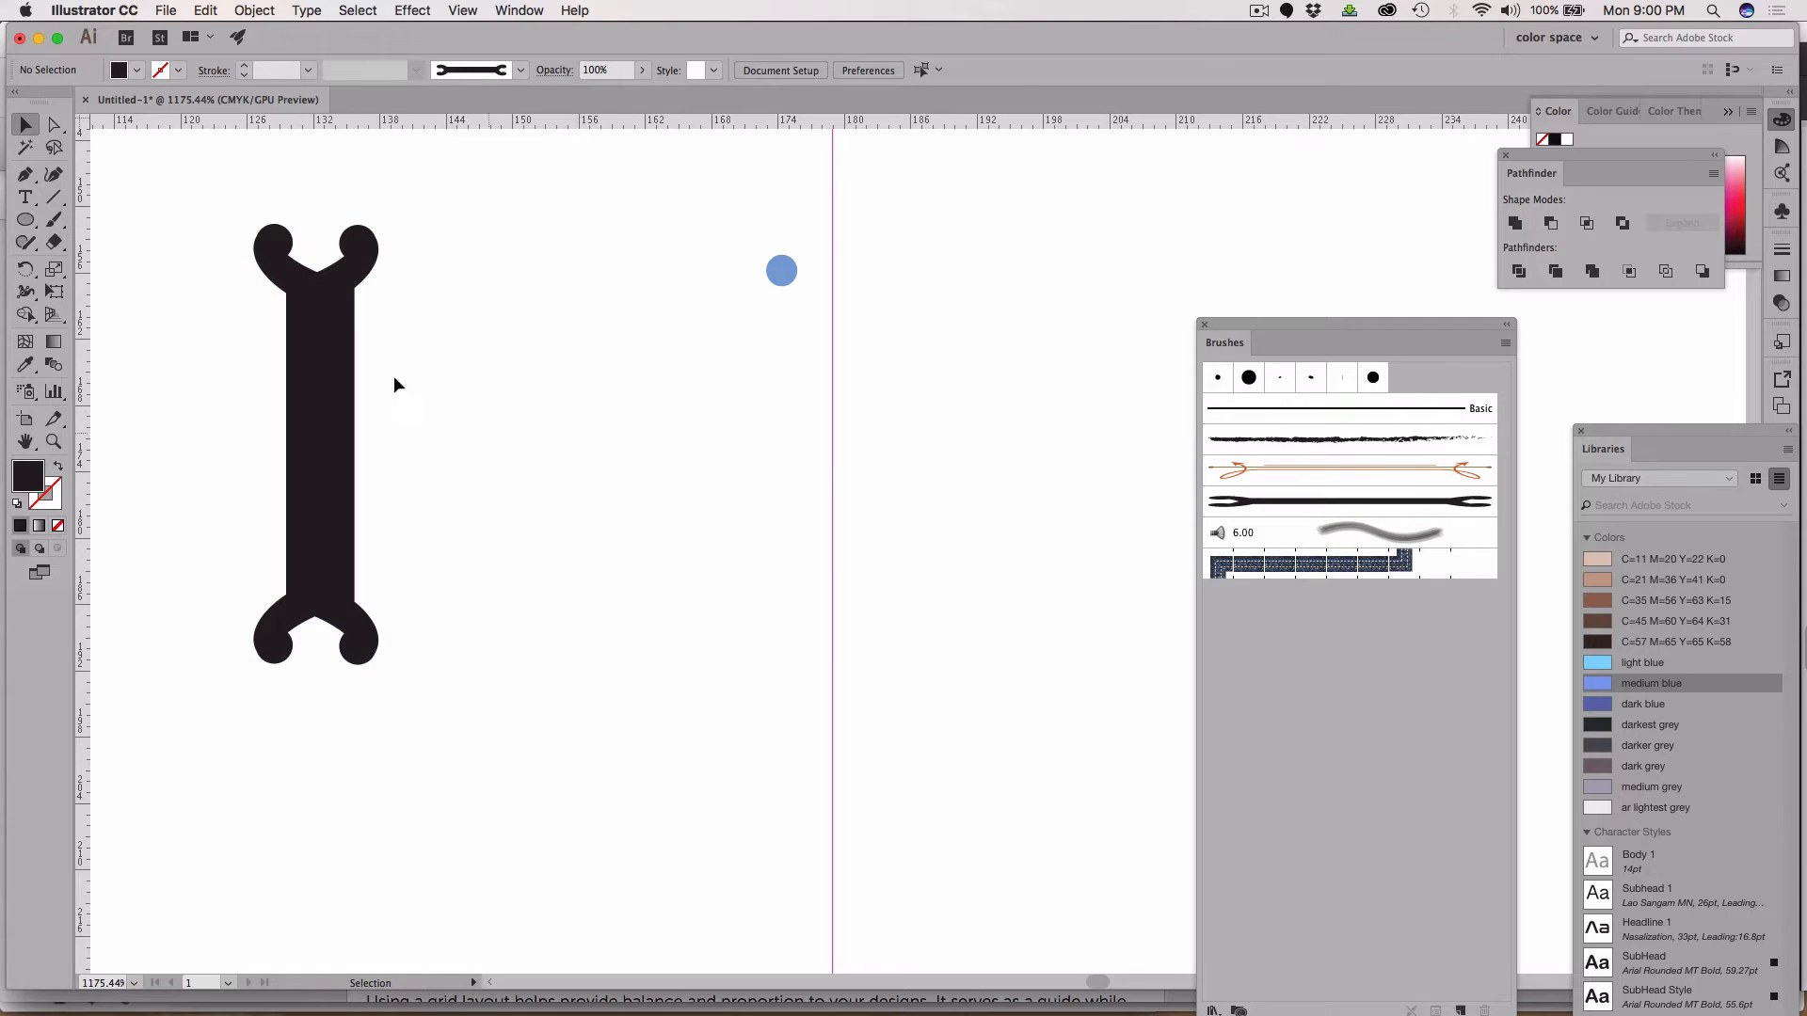
{"action": "left_click", "coordinate": [53, 219]}
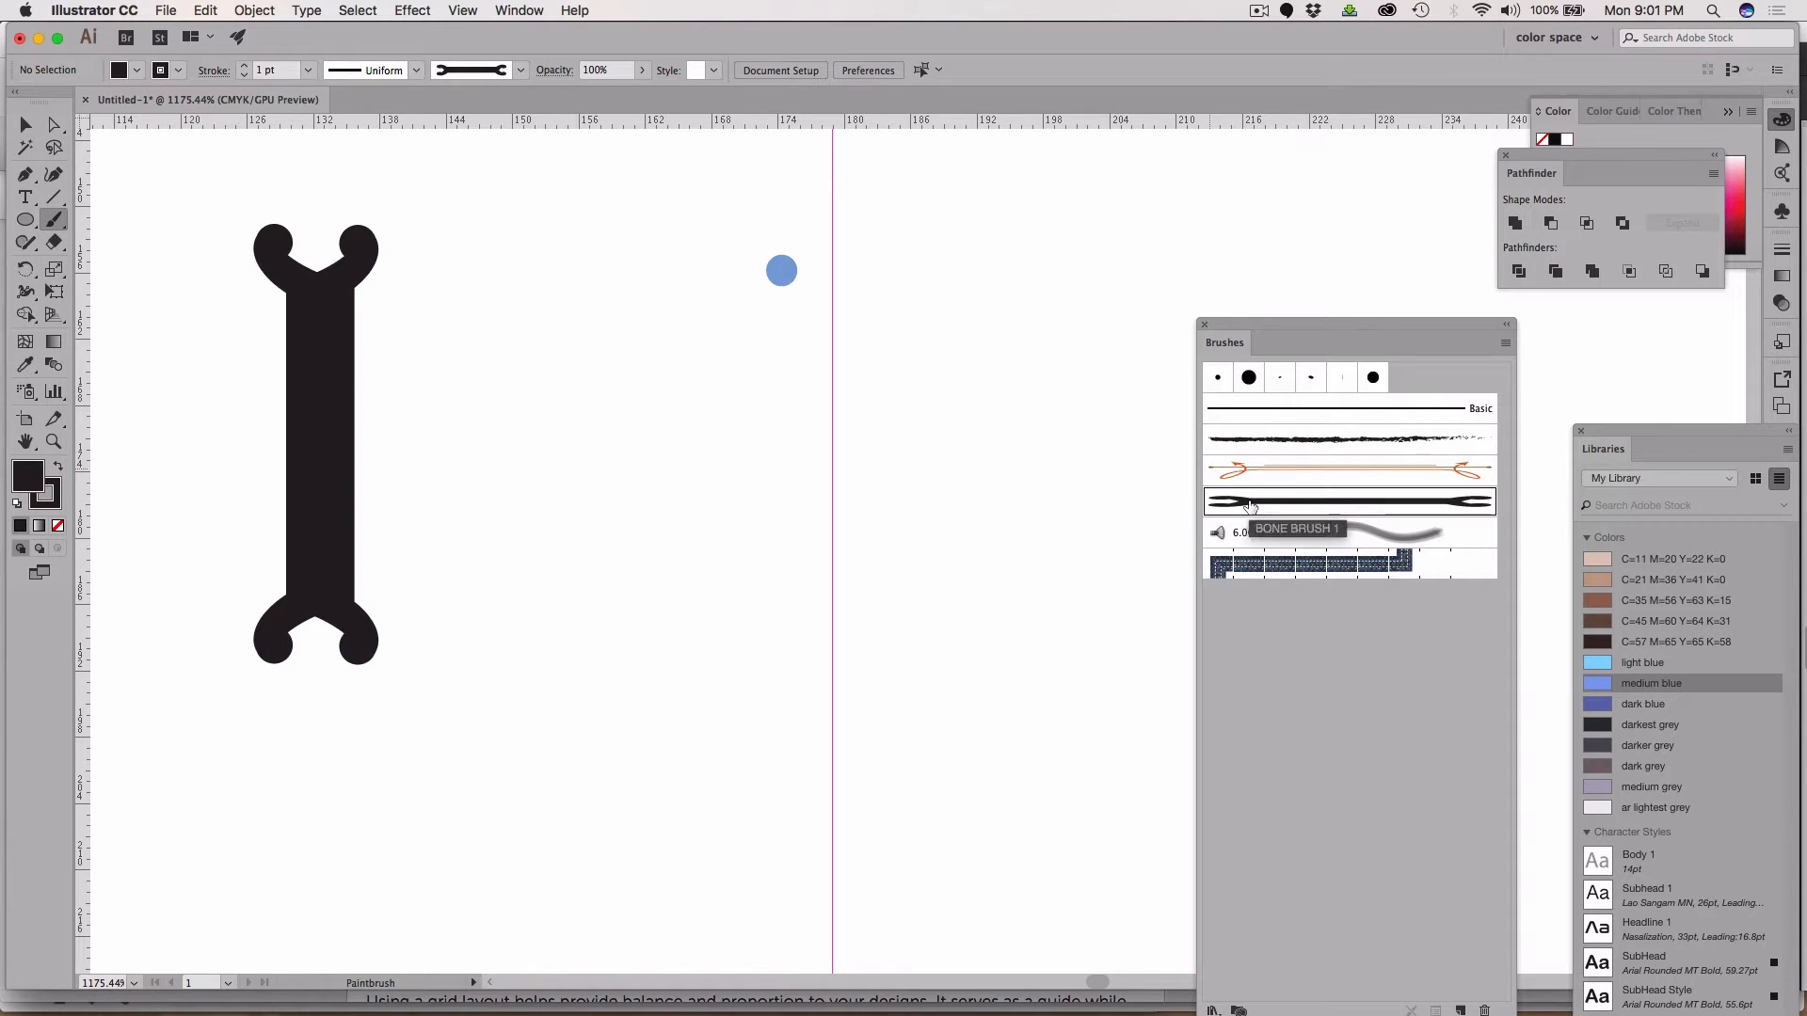
Try out the bone brush with a large curled stroke and a straight vertical stroke, undoing each one
{"action": "mouse_move", "coordinate": [948, 436]}
{"action": "left_mouse_down"}
{"action": "mouse_move", "coordinate": [840, 415]}
{"action": "mouse_move", "coordinate": [727, 538]}
{"action": "left_mouse_up"}
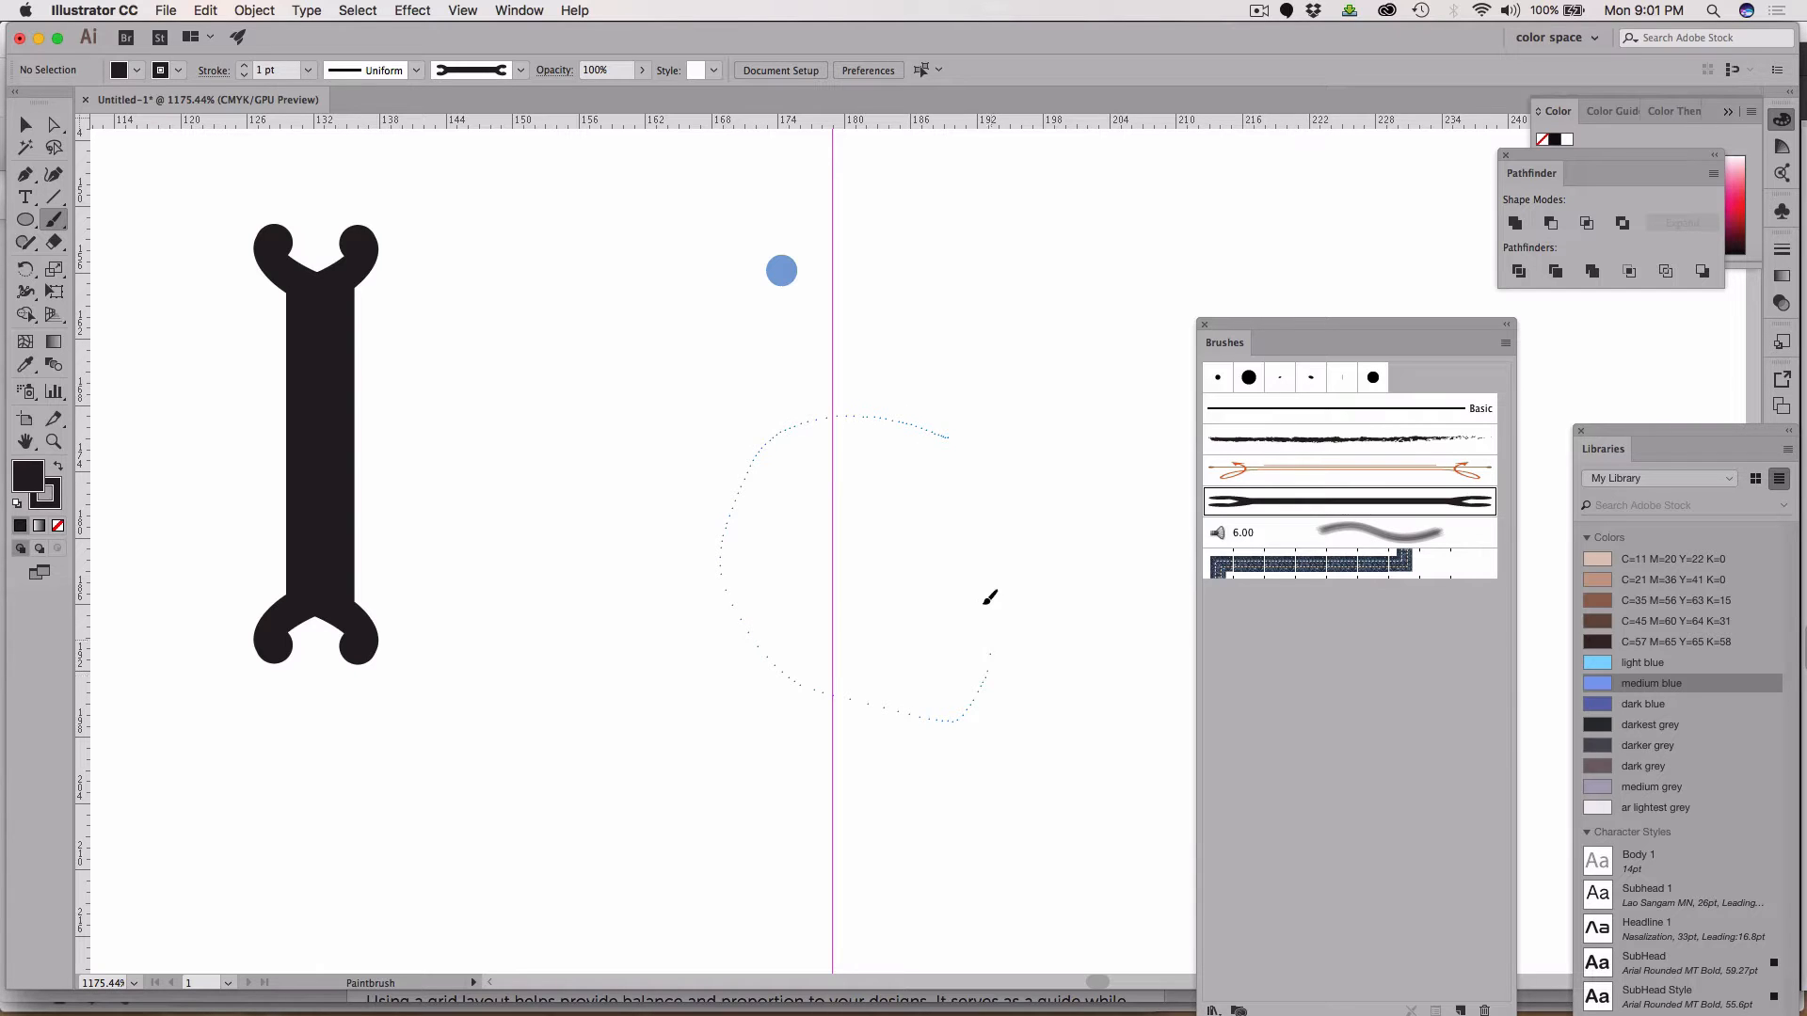
{"action": "mouse_move", "coordinate": [990, 596]}
{"action": "left_mouse_down"}
{"action": "mouse_move", "coordinate": [959, 547]}
{"action": "mouse_move", "coordinate": [843, 569]}
{"action": "left_mouse_up"}
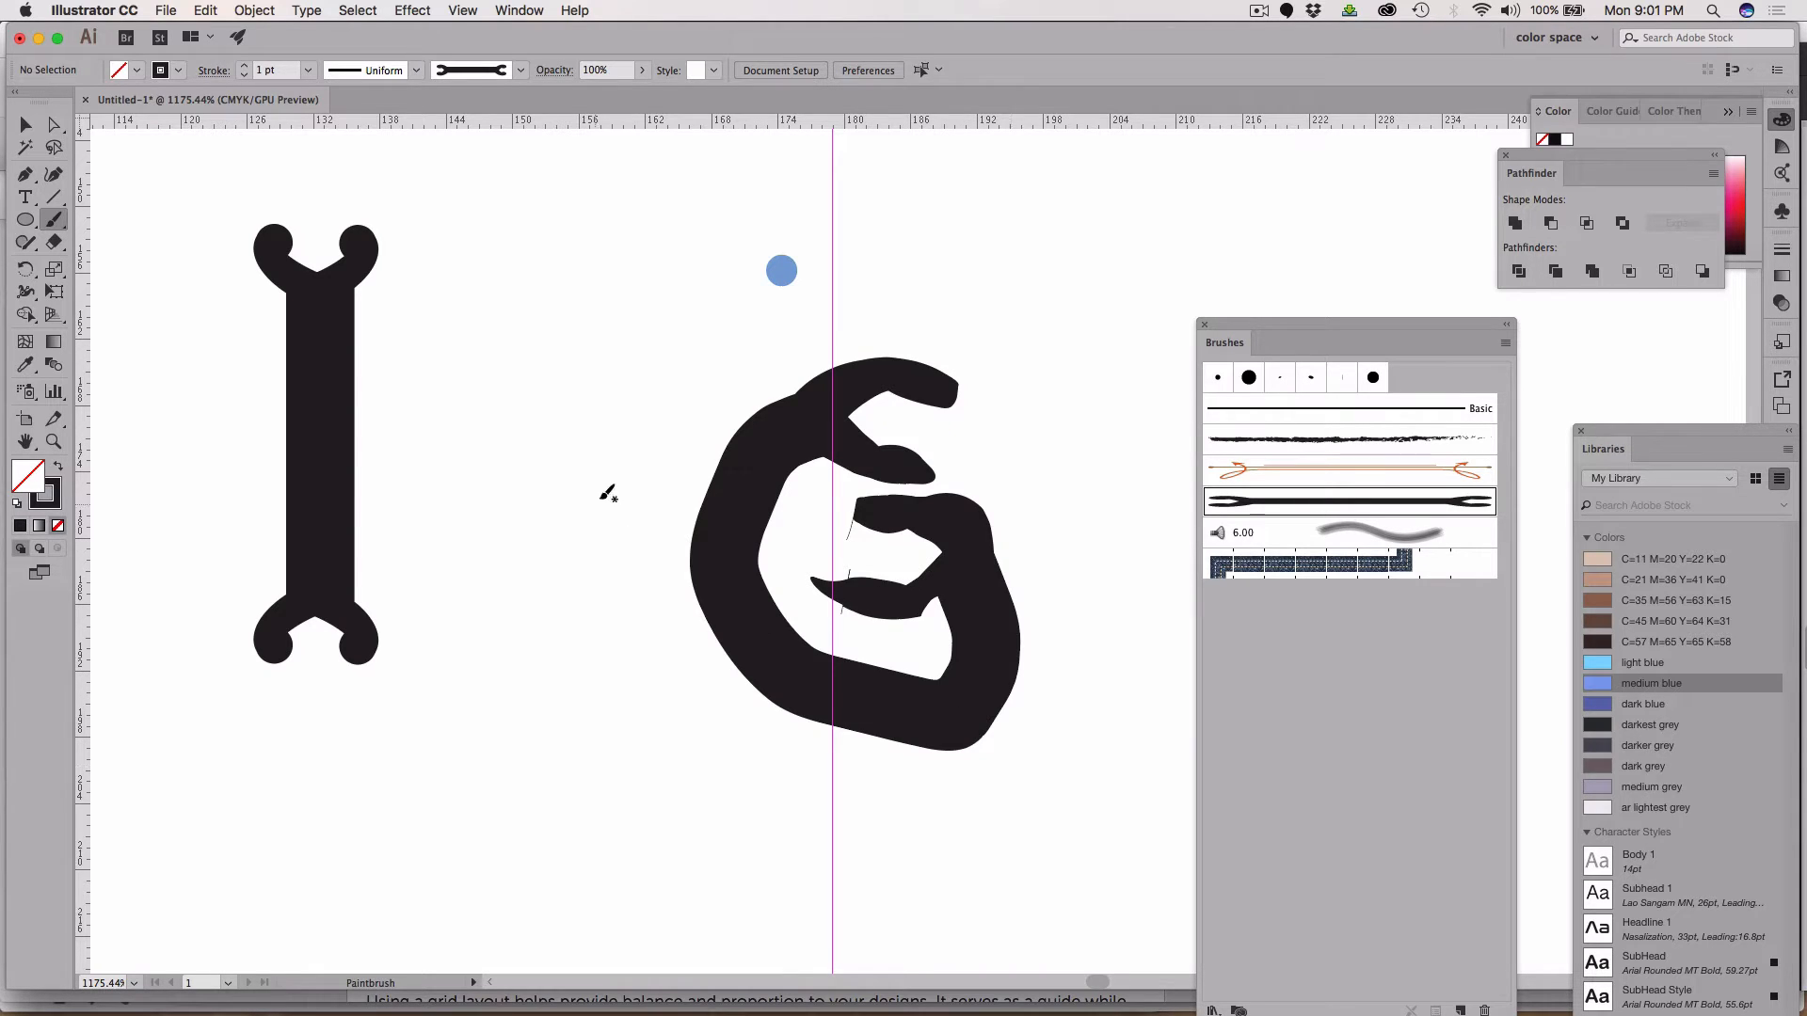
{"action": "key", "text": "super+z"}
{"action": "left_click_drag", "start_coordinate": [628, 256], "coordinate": [628, 593]}
{"action": "key", "text": "super+z"}
Try out BONE BRUSH 1 with diagonal, curved, short and looped strokes across the artboard around the original bone artwork
{"action": "mouse_move", "coordinate": [732, 358]}
{"action": "left_mouse_down"}
{"action": "mouse_move", "coordinate": [1008, 515]}
{"action": "mouse_move", "coordinate": [1011, 550]}
{"action": "left_mouse_up"}
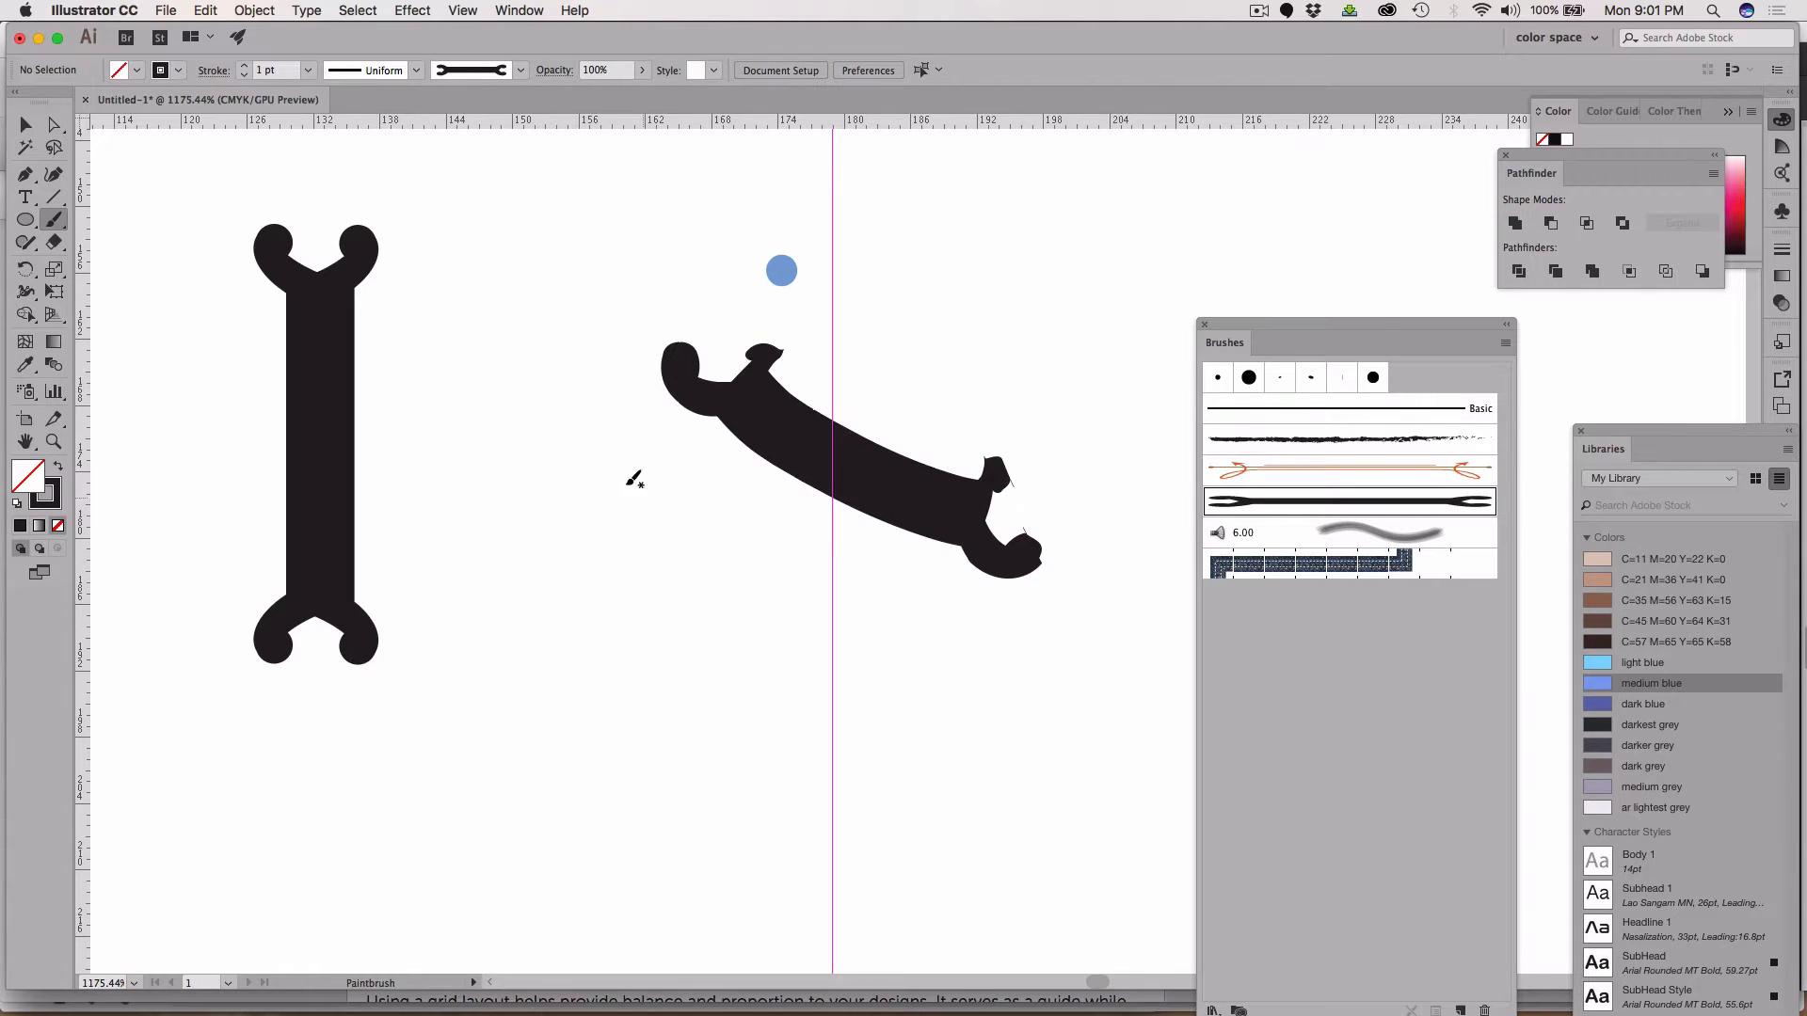
{"action": "mouse_move", "coordinate": [615, 476]}
{"action": "left_mouse_down"}
{"action": "mouse_move", "coordinate": [698, 606]}
{"action": "mouse_move", "coordinate": [541, 675]}
{"action": "left_mouse_up"}
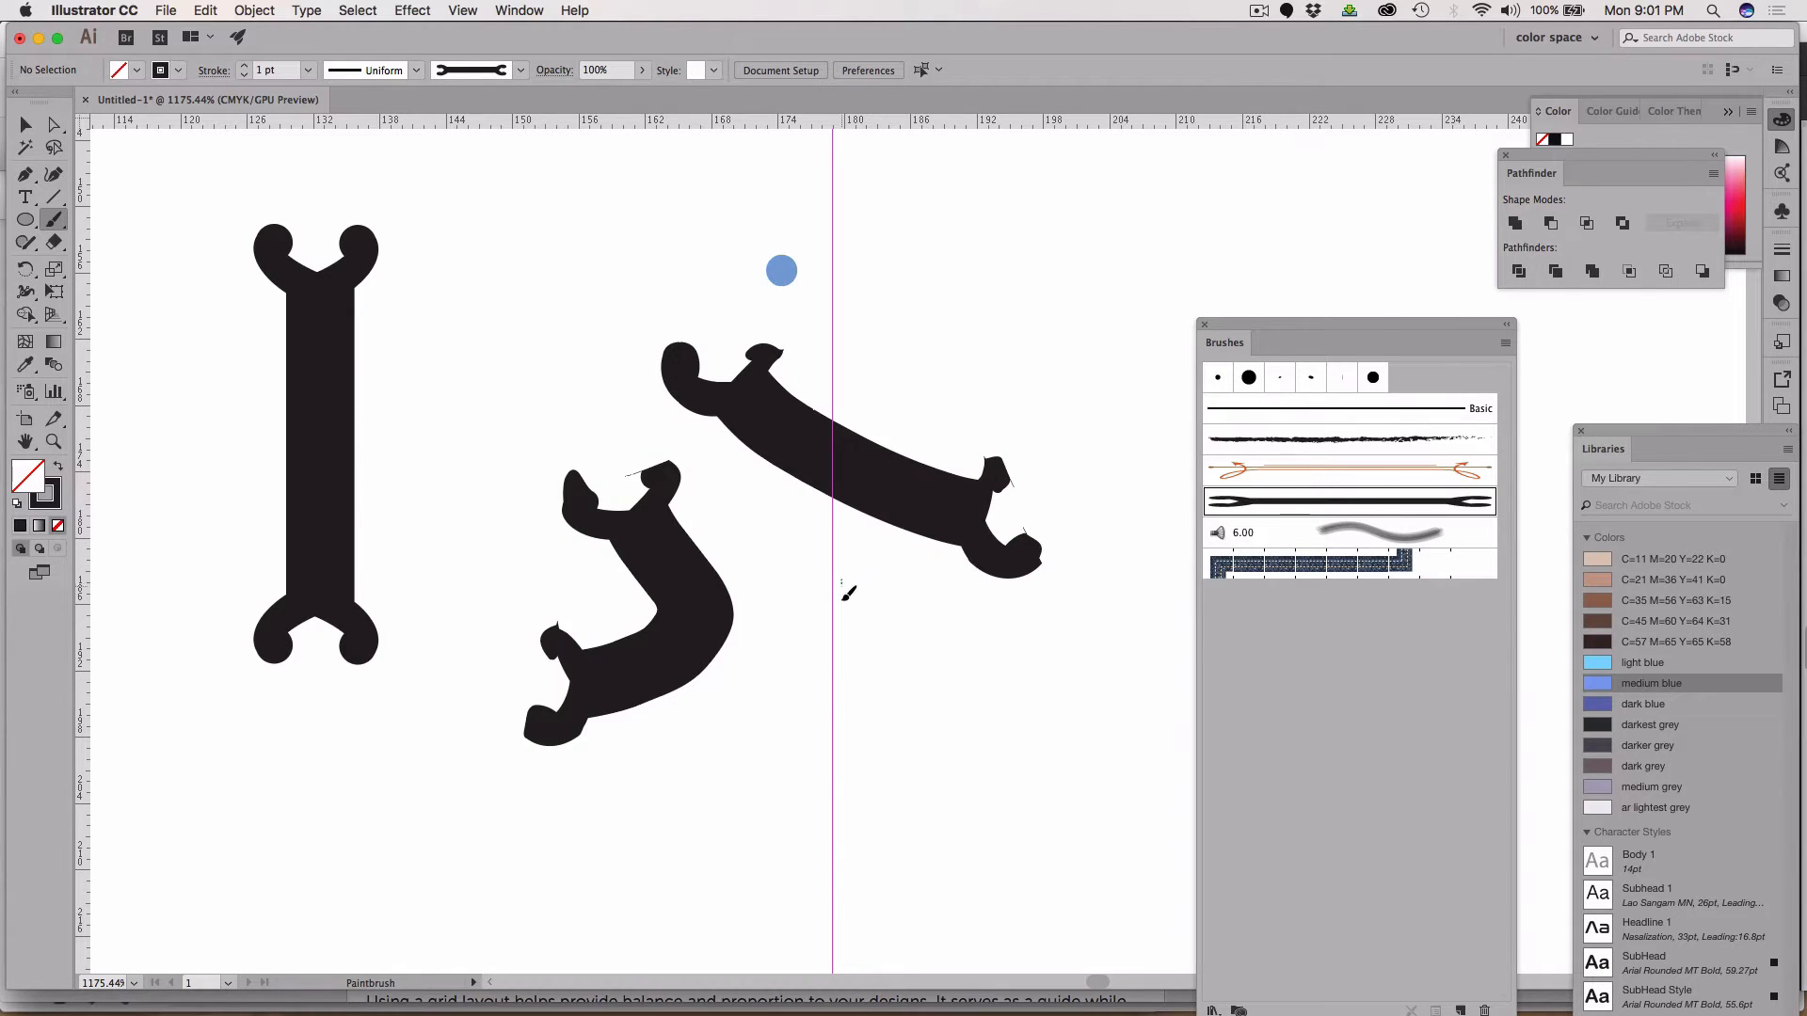
{"action": "left_click_drag", "start_coordinate": [911, 835], "coordinate": [910, 838]}
{"action": "left_click_drag", "start_coordinate": [1018, 175], "coordinate": [977, 319]}
{"action": "left_click_drag", "start_coordinate": [1111, 214], "coordinate": [1075, 387]}
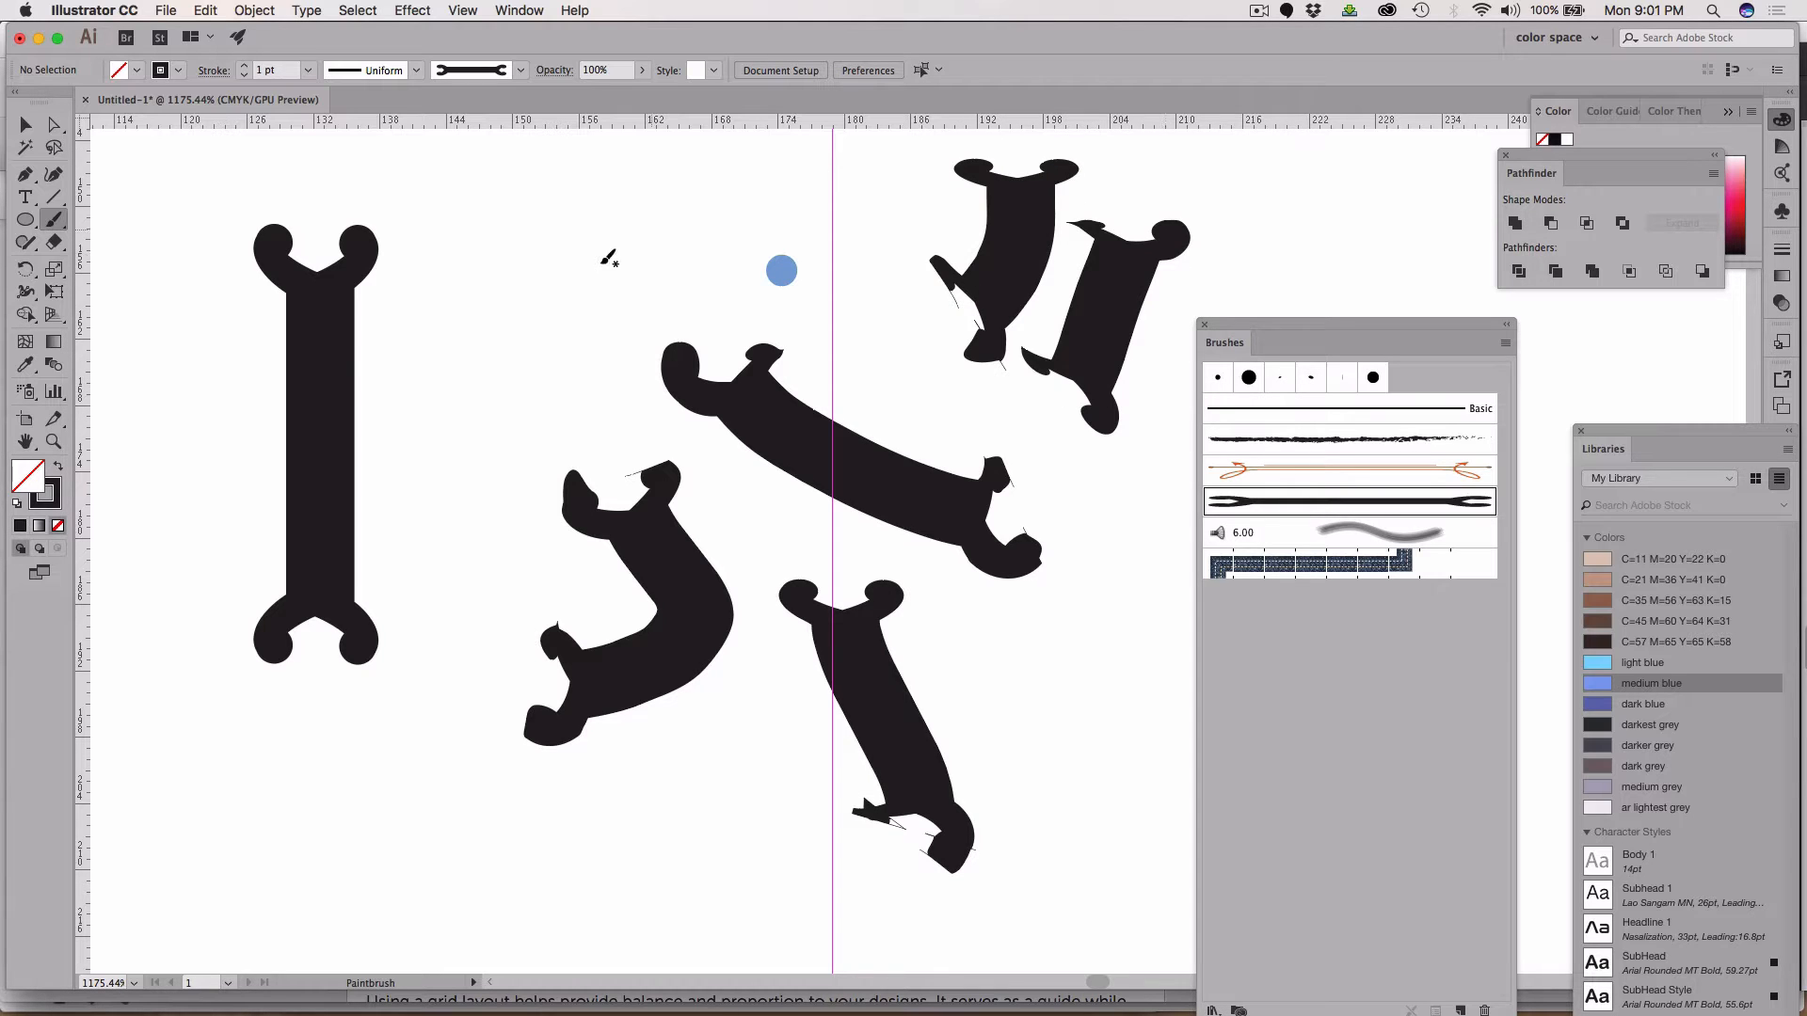
{"action": "mouse_move", "coordinate": [353, 898]}
{"action": "left_mouse_down"}
{"action": "mouse_move", "coordinate": [423, 778]}
{"action": "mouse_move", "coordinate": [441, 698]}
{"action": "left_mouse_up"}
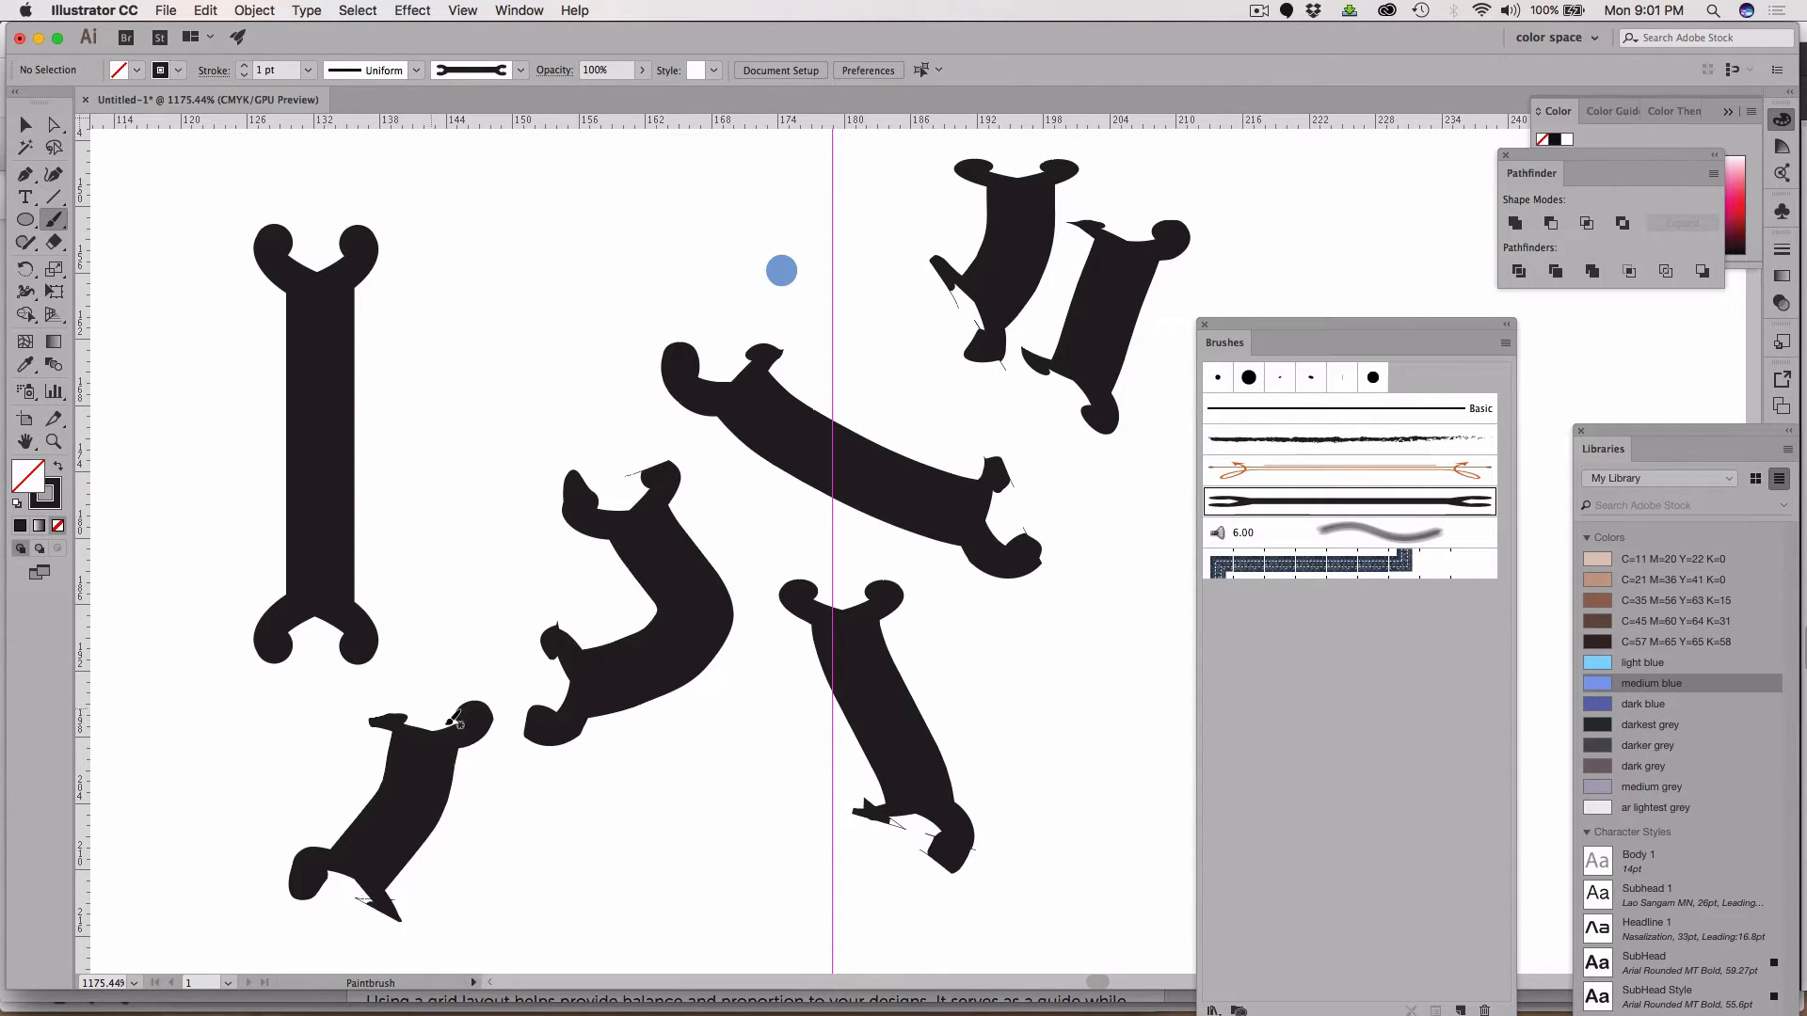
{"action": "mouse_move", "coordinate": [511, 864]}
{"action": "left_mouse_down"}
{"action": "mouse_move", "coordinate": [498, 562]}
{"action": "mouse_move", "coordinate": [540, 513]}
{"action": "left_mouse_up"}
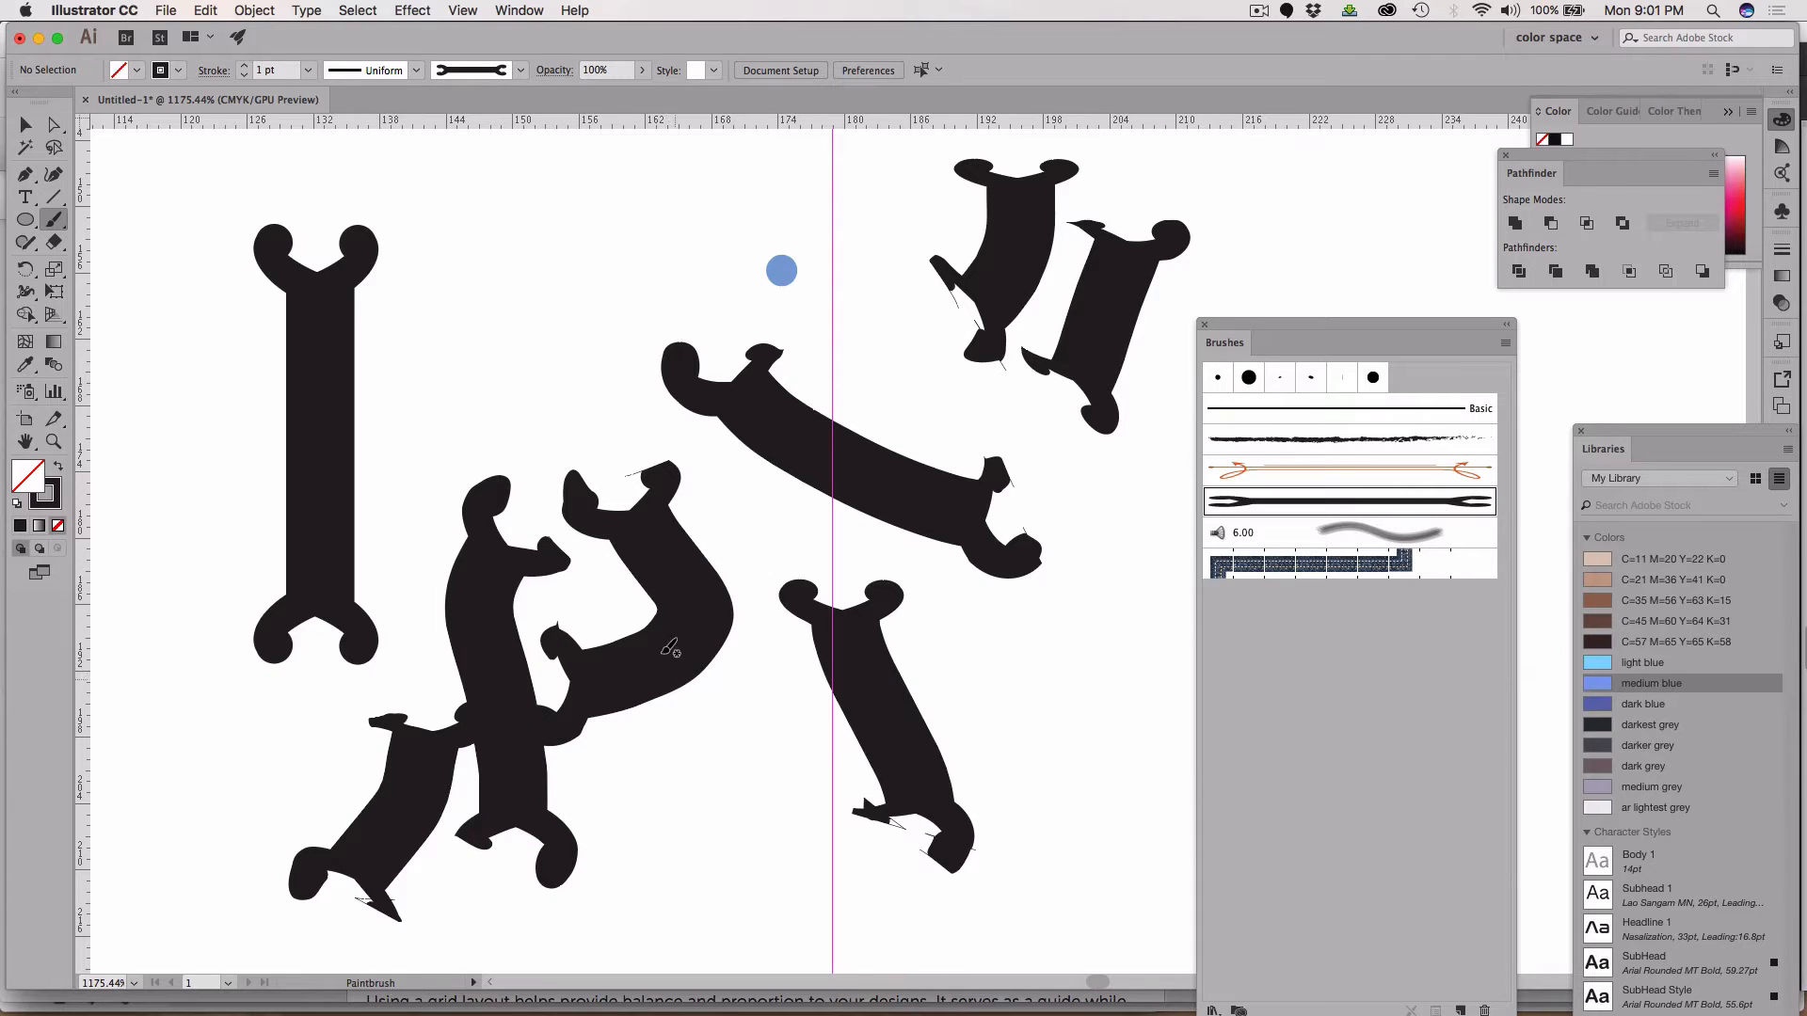
{"action": "mouse_move", "coordinate": [583, 178]}
{"action": "left_mouse_down"}
{"action": "mouse_move", "coordinate": [548, 247]}
{"action": "mouse_move", "coordinate": [670, 285]}
{"action": "mouse_move", "coordinate": [621, 283]}
{"action": "left_mouse_up"}
{"action": "left_click_drag", "start_coordinate": [1129, 627], "coordinate": [643, 764]}
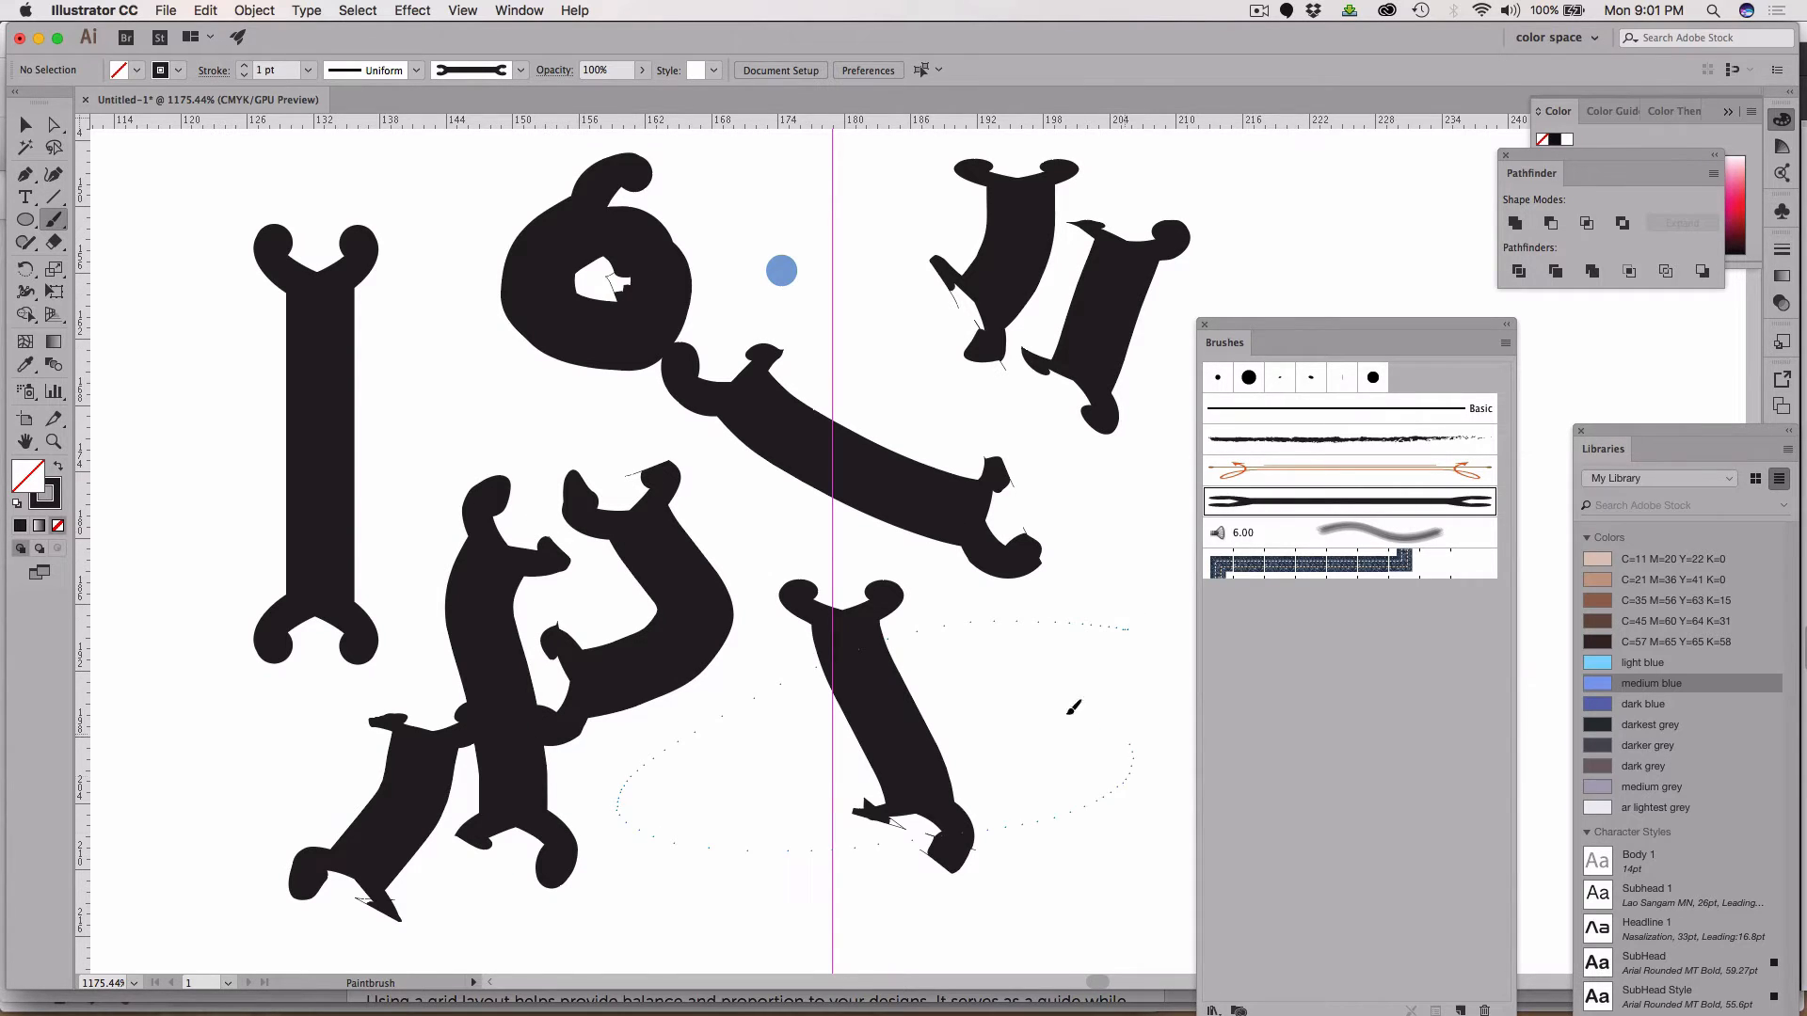
{"action": "left_click_drag", "start_coordinate": [1073, 707], "coordinate": [1077, 711]}
Undo all the painted test strokes back to the original bone artwork and the blue circle
{"action": "key", "text": "super+z"}
{"action": "key", "text": "super+z"}
{"action": "key", "text": "super+z"}
{"action": "key", "text": "super+z"}
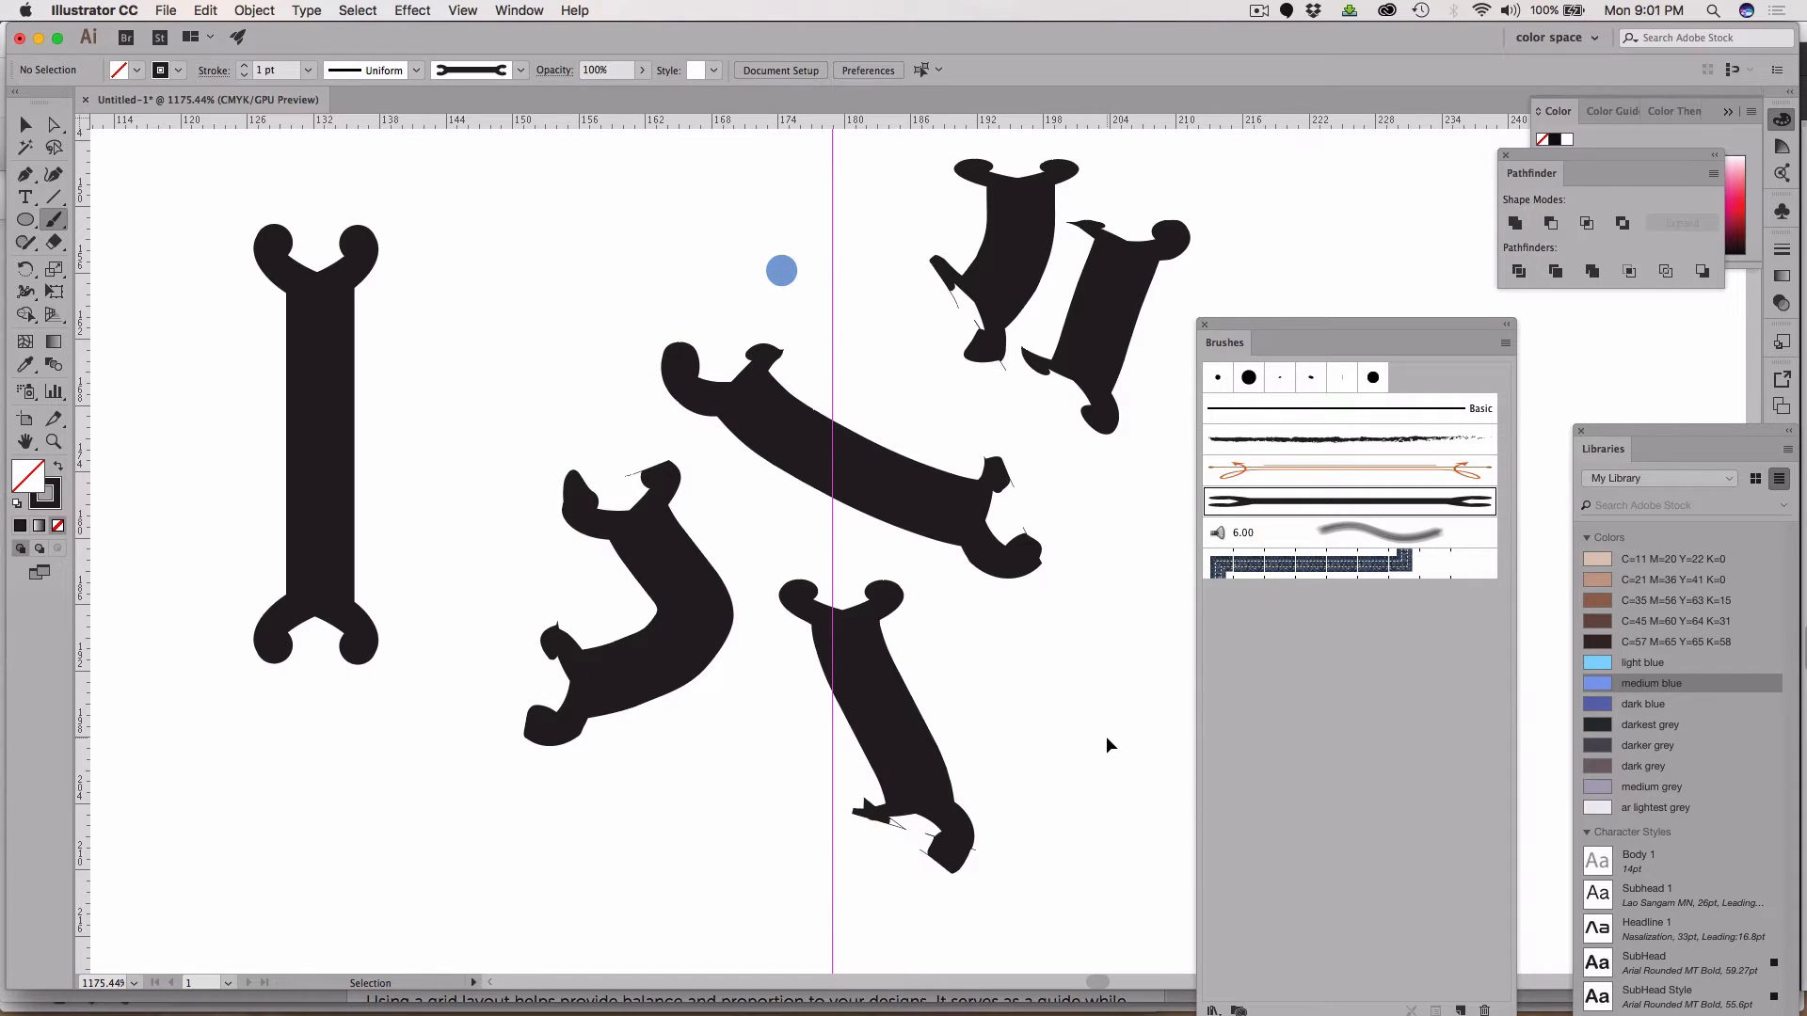
{"action": "key", "text": "super+z"}
{"action": "key", "text": "super+z"}
{"action": "key", "text": "super+z"}
{"action": "key", "text": "super+z"}
{"action": "key", "text": "super+z"}
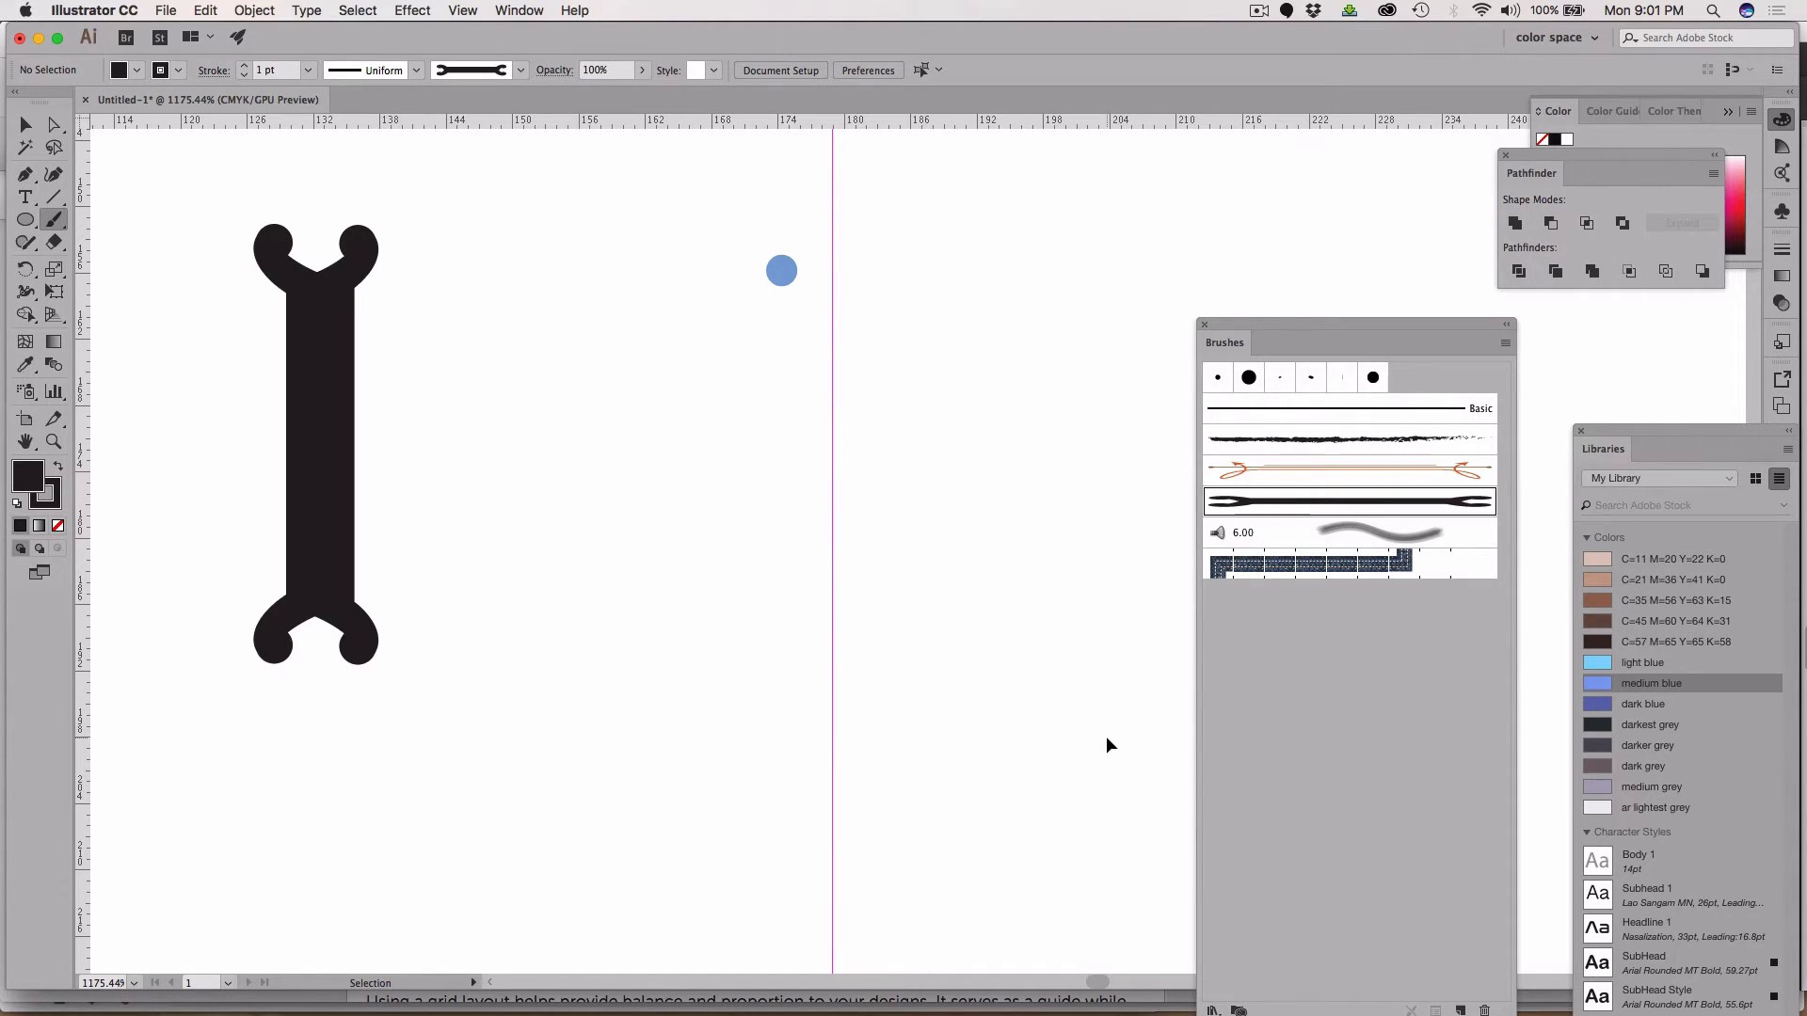
Paint a large curled stroke and a smaller one above it with BONE BRUSH 1 on the guide's right side
{"action": "key", "text": "super+minus"}
{"action": "key", "text": "super+minus"}
{"action": "key", "text": "super+minus"}
{"action": "key", "text": "super+minus"}
{"action": "key", "text": "super+minus"}
{"action": "key", "text": "b"}
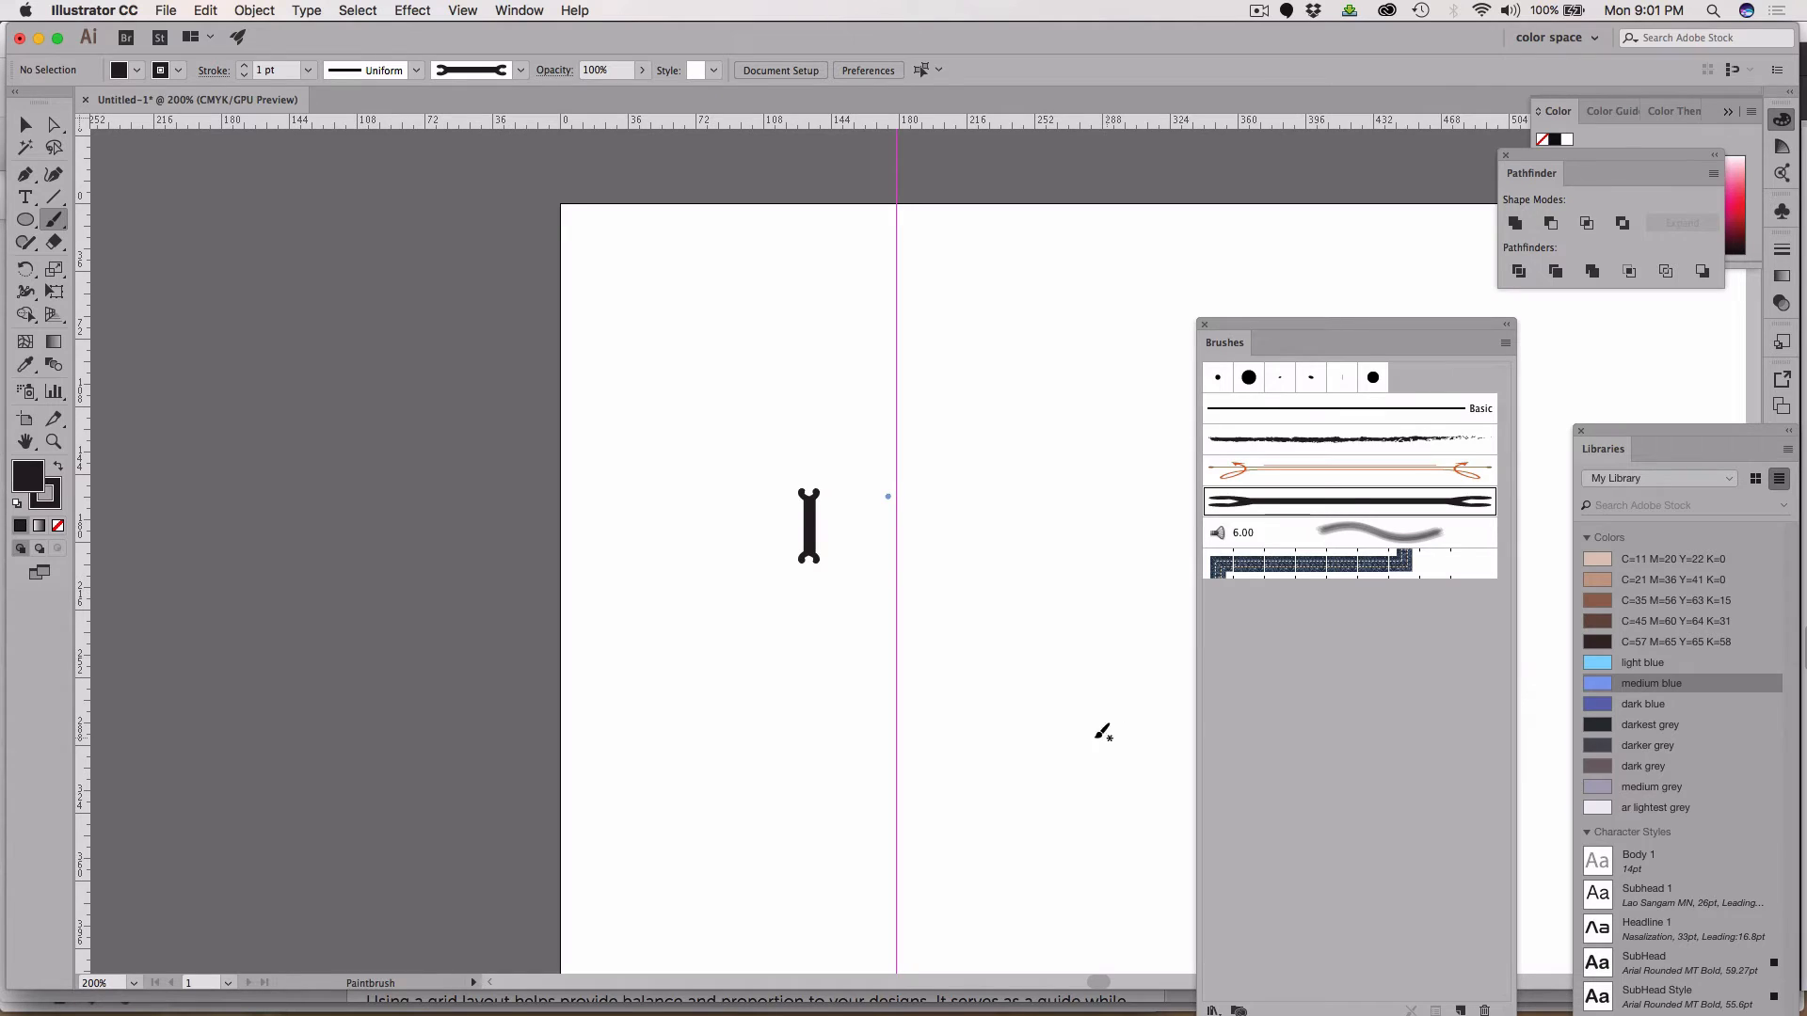
{"action": "mouse_move", "coordinate": [1035, 530]}
{"action": "left_mouse_down"}
{"action": "mouse_move", "coordinate": [935, 569]}
{"action": "mouse_move", "coordinate": [922, 689]}
{"action": "mouse_move", "coordinate": [1099, 712]}
{"action": "mouse_move", "coordinate": [1105, 641]}
{"action": "mouse_move", "coordinate": [1037, 629]}
{"action": "left_mouse_up"}
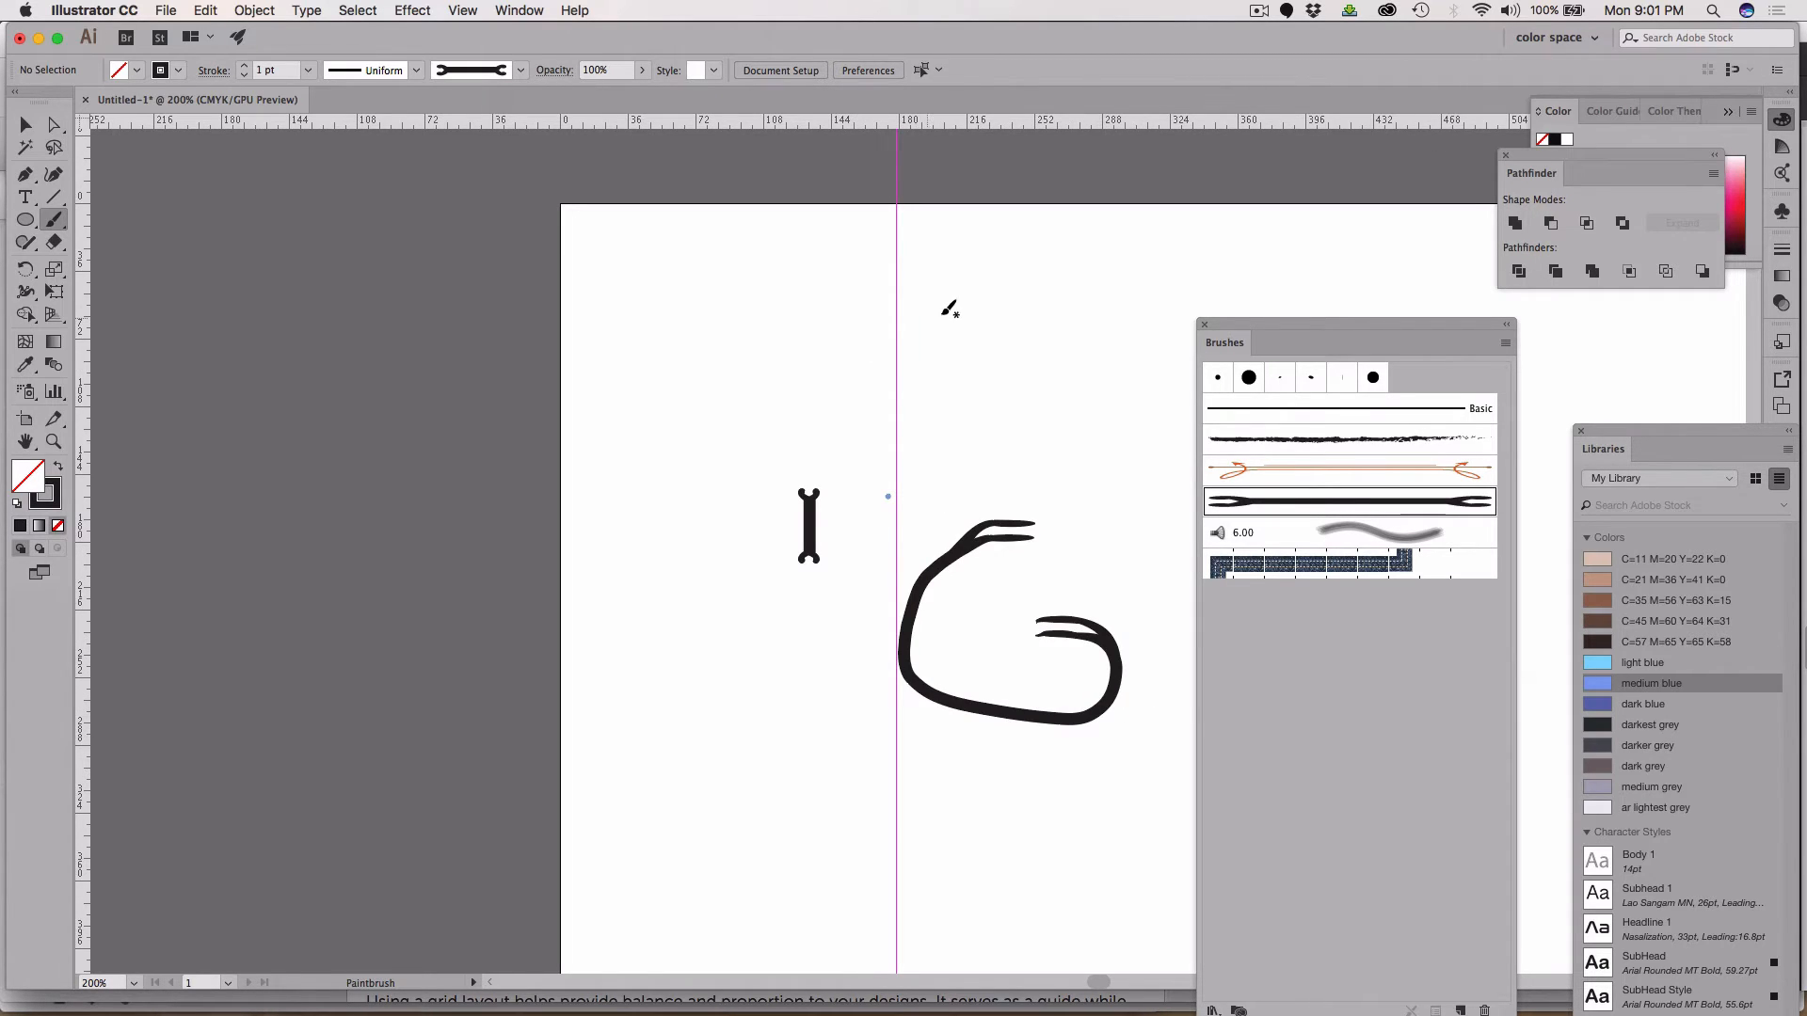
{"action": "mouse_move", "coordinate": [990, 321]}
{"action": "left_mouse_down"}
{"action": "mouse_move", "coordinate": [988, 383]}
{"action": "mouse_move", "coordinate": [1083, 393]}
{"action": "mouse_move", "coordinate": [1068, 353]}
{"action": "mouse_move", "coordinate": [1030, 350]}
{"action": "left_mouse_up"}
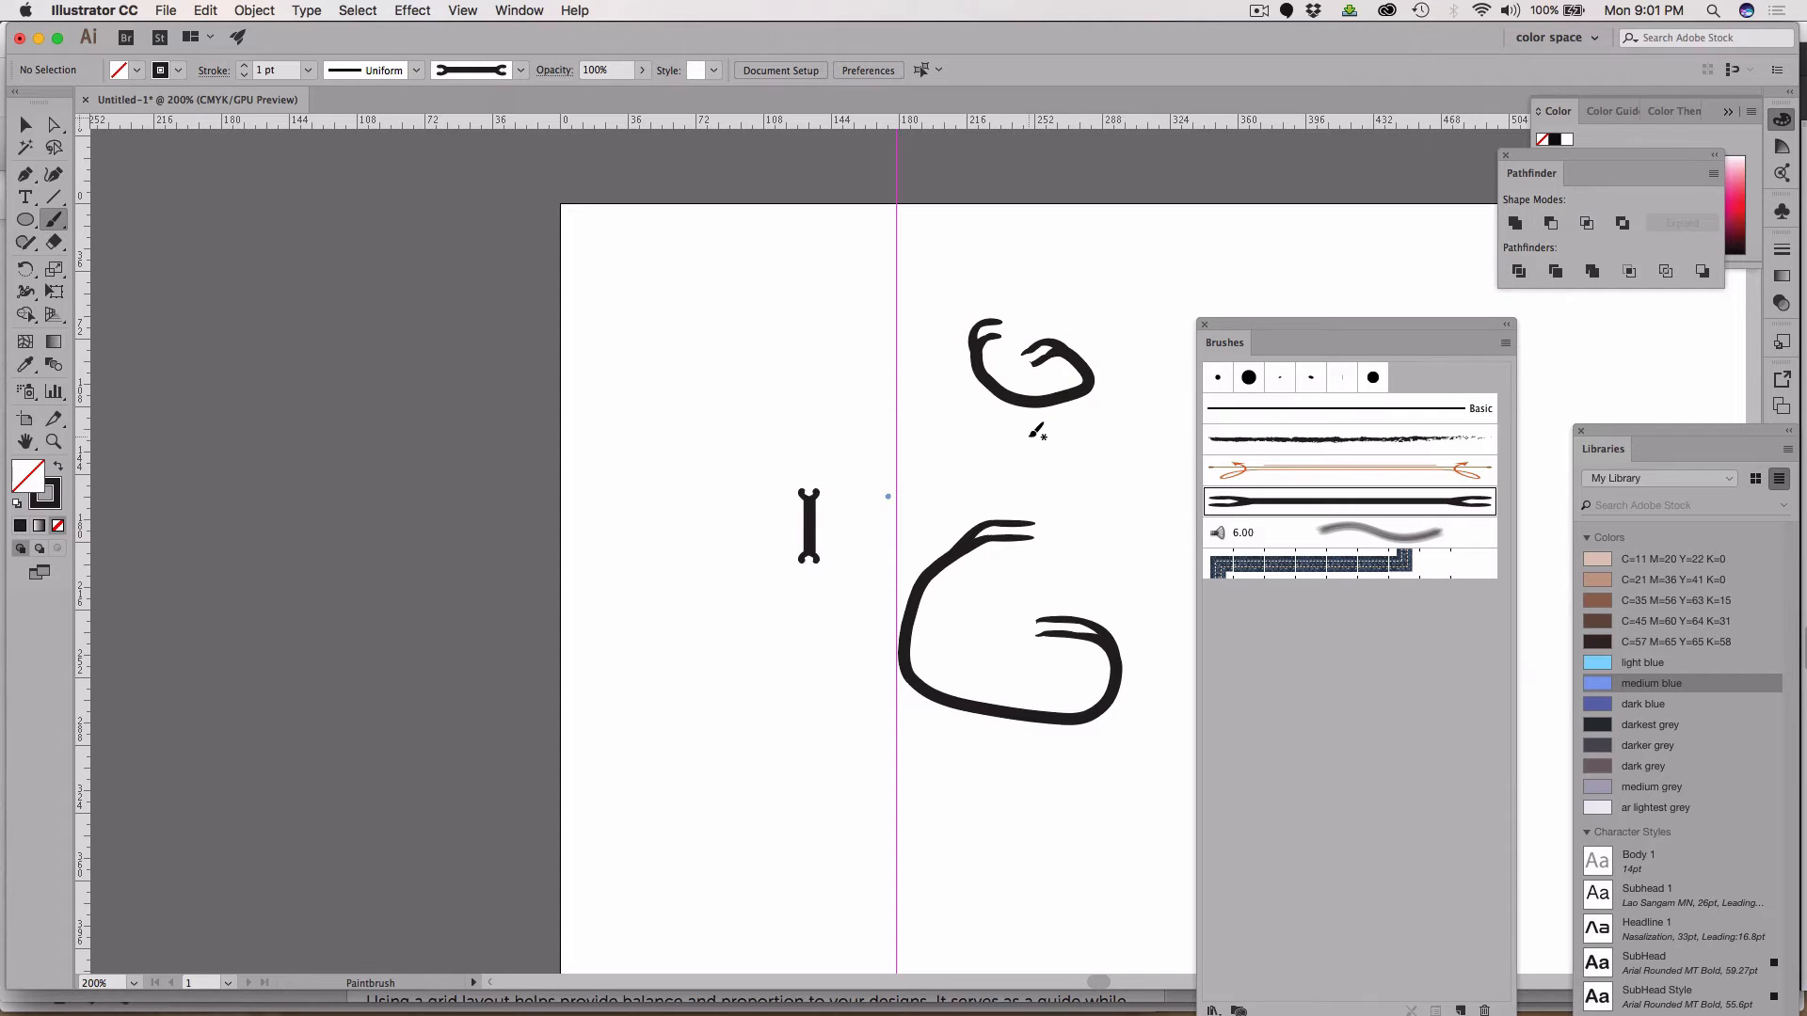
Set BONE BRUSH 1 to Scale Proportionately and leave the existing strokes as they are
{"action": "double_click", "coordinate": [1250, 501]}
{"action": "left_click", "coordinate": [1014, 165]}
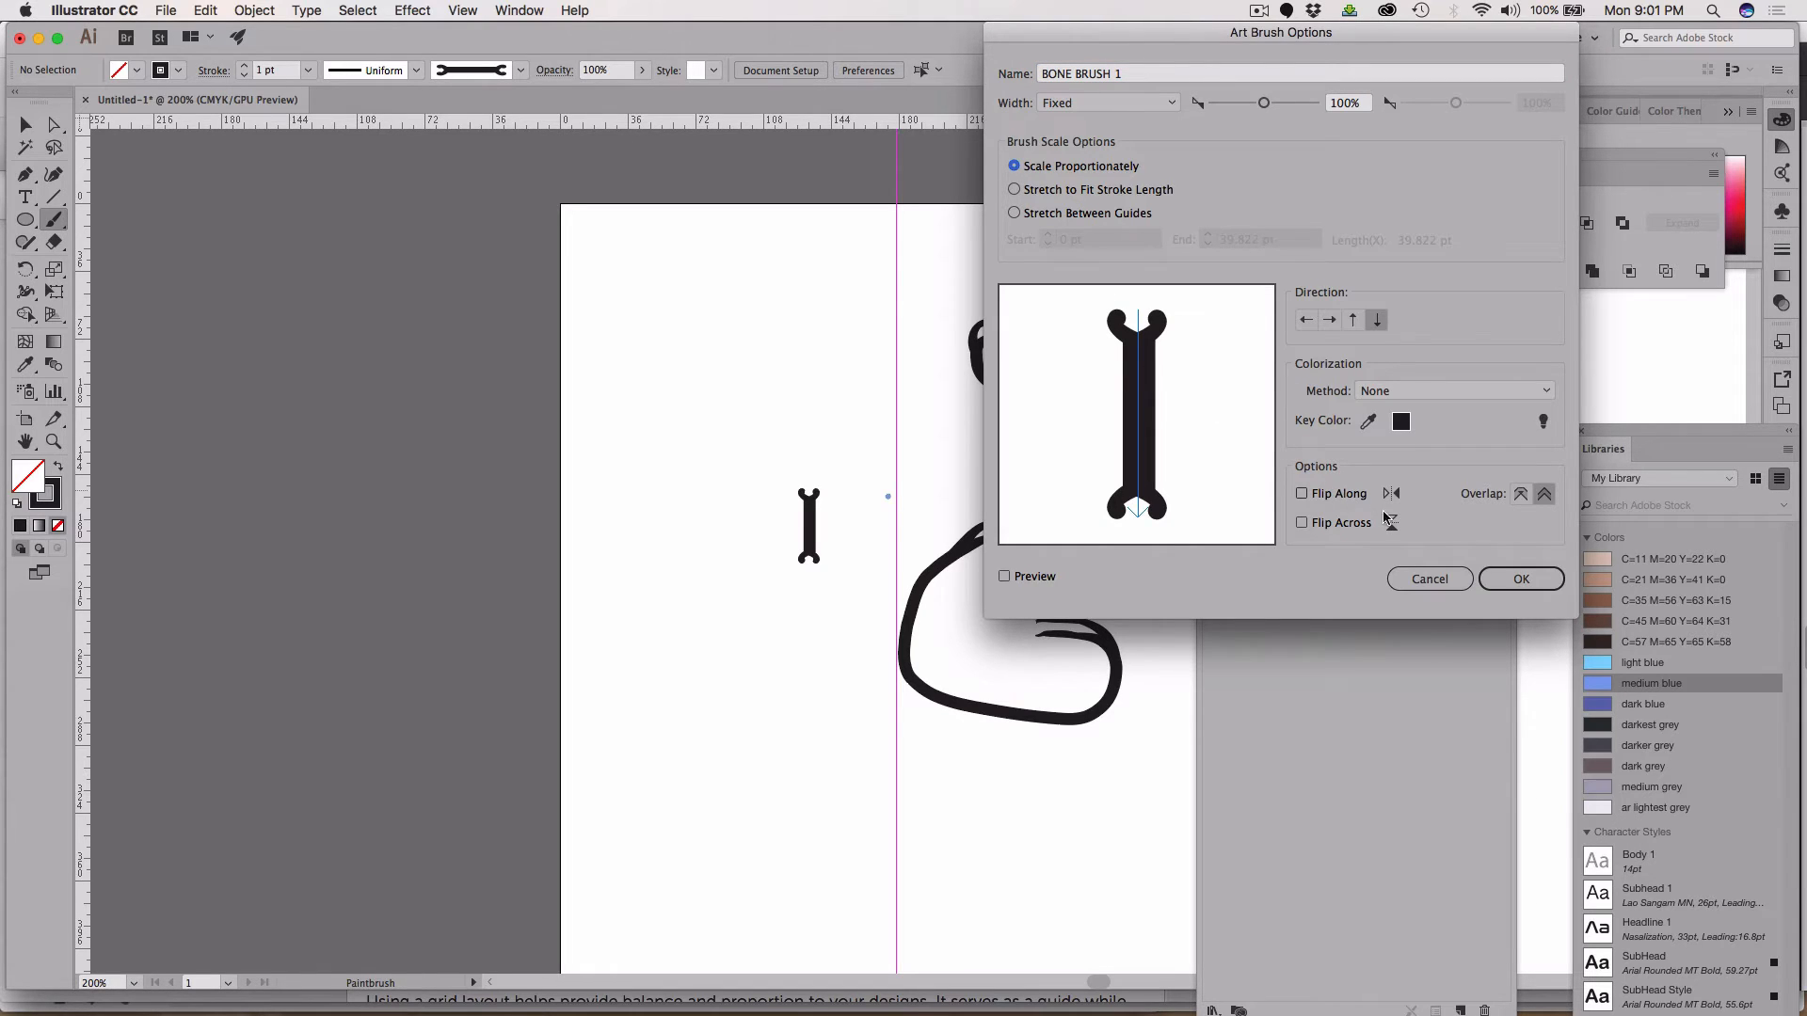
{"action": "left_click", "coordinate": [1521, 578]}
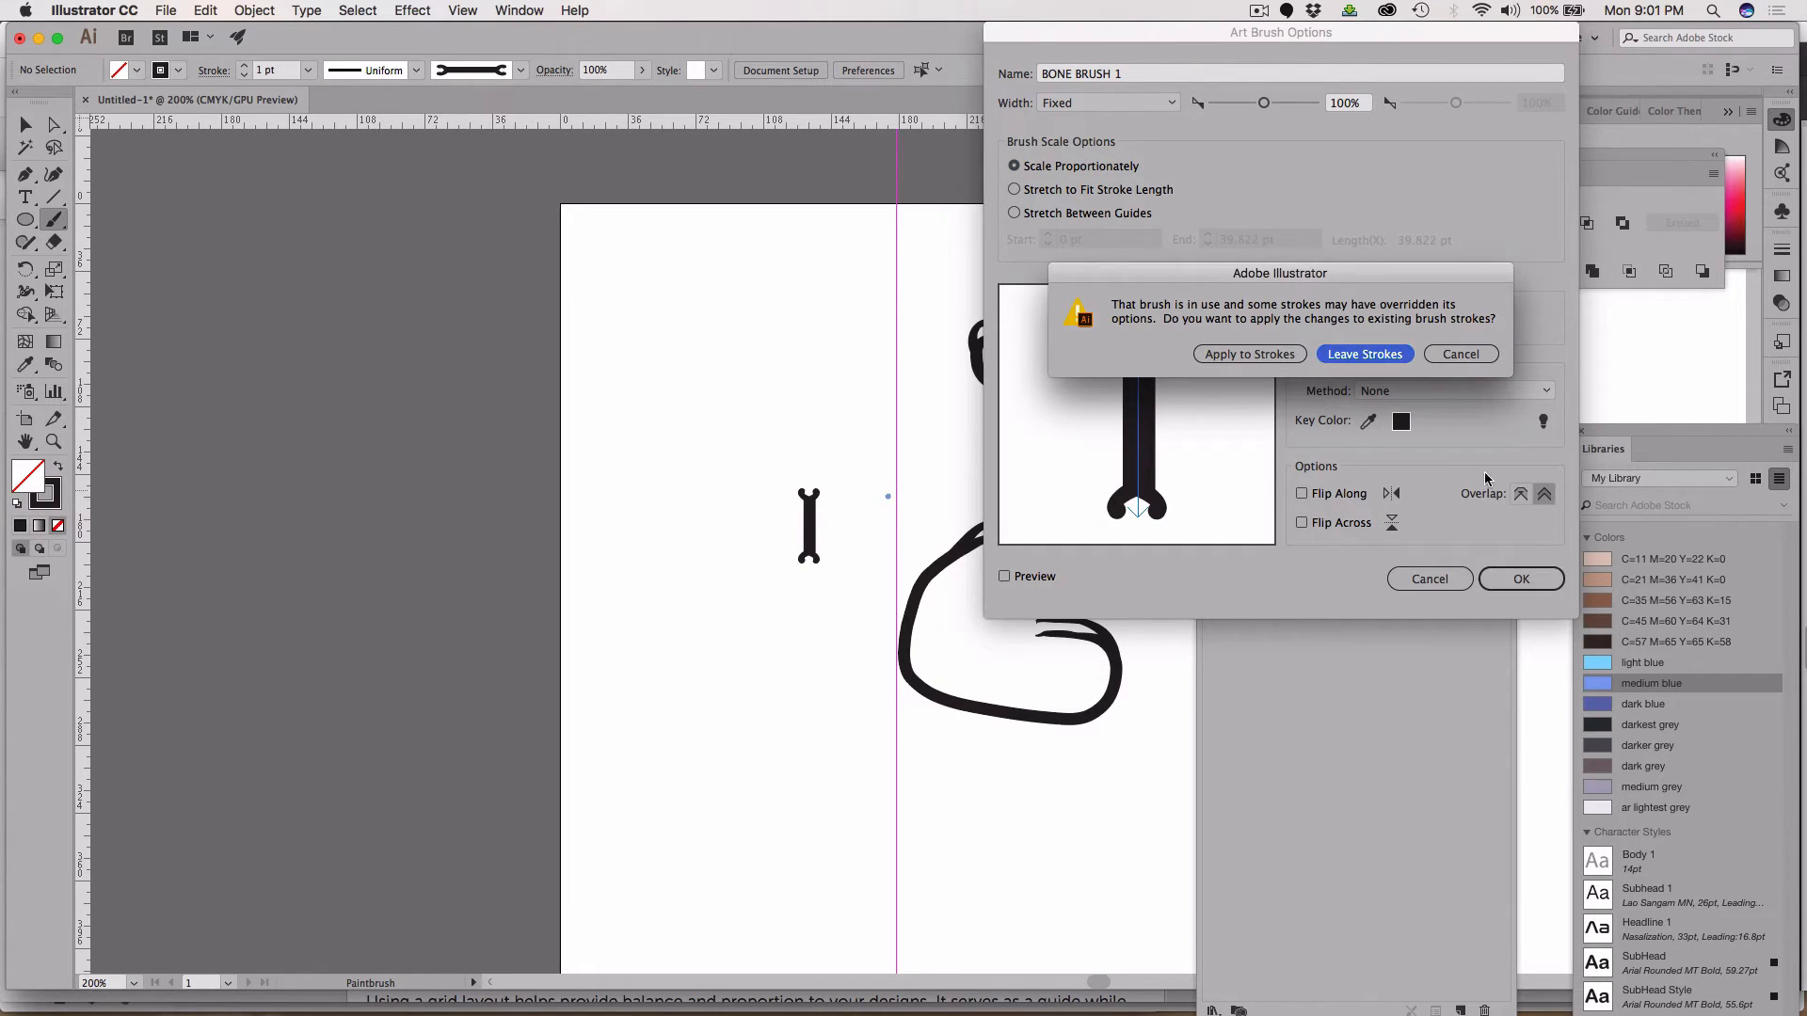
{"action": "left_click", "coordinate": [1241, 356]}
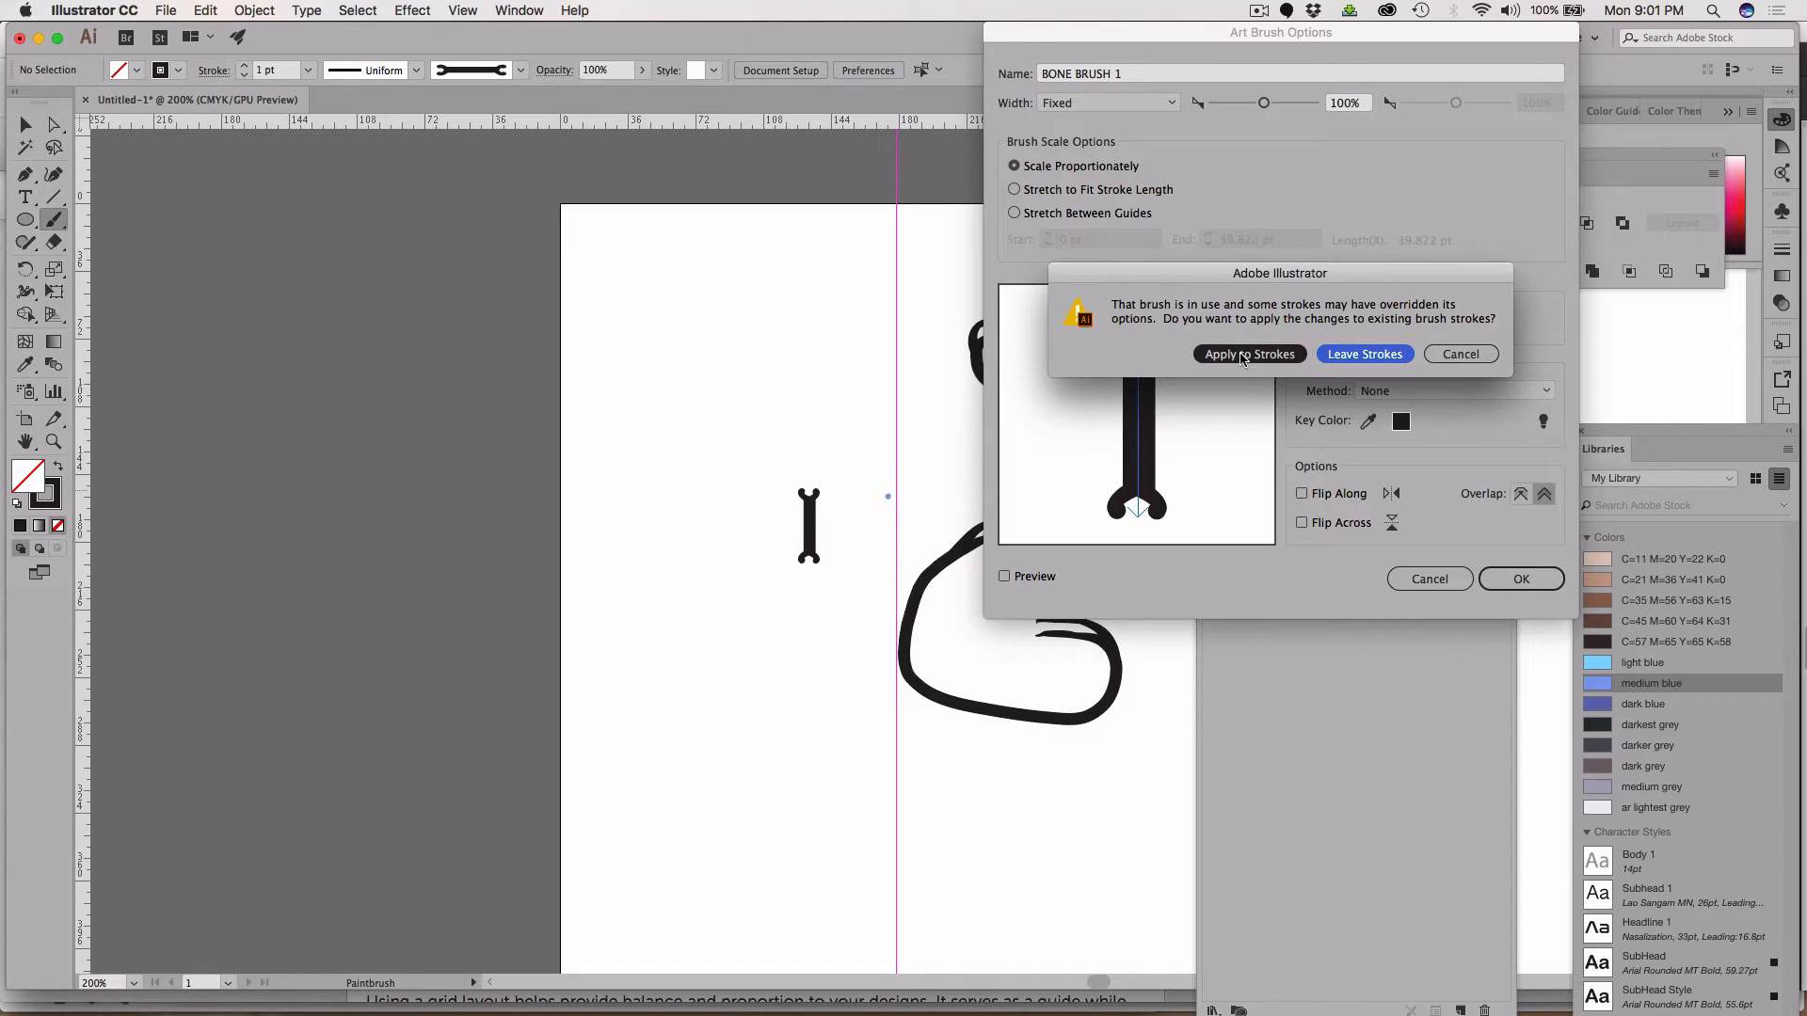
{"action": "left_click", "coordinate": [1355, 353]}
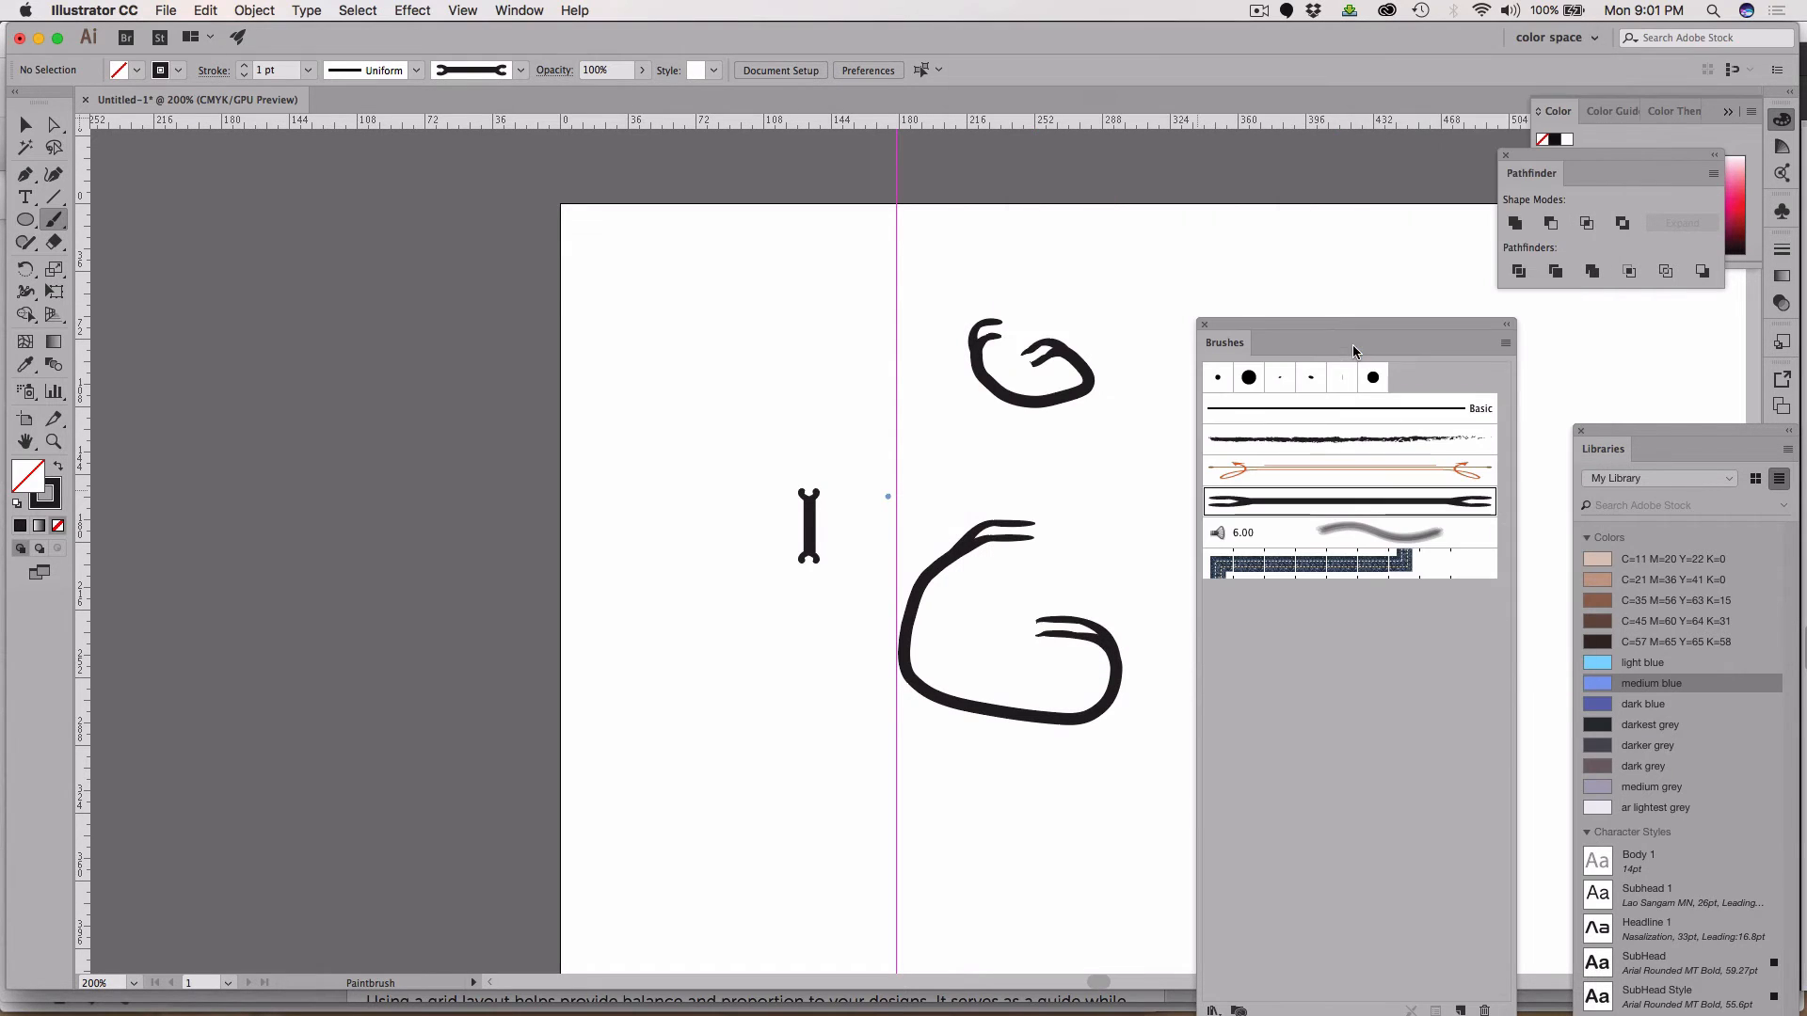
Test the proportionally scaled bone brush with large and small curled strokes and several long and short vertical strokes around the artboard
{"action": "mouse_move", "coordinate": [806, 268]}
{"action": "left_mouse_down"}
{"action": "mouse_move", "coordinate": [709, 332]}
{"action": "mouse_move", "coordinate": [790, 426]}
{"action": "mouse_move", "coordinate": [901, 399]}
{"action": "mouse_move", "coordinate": [896, 343]}
{"action": "mouse_move", "coordinate": [830, 326]}
{"action": "left_mouse_up"}
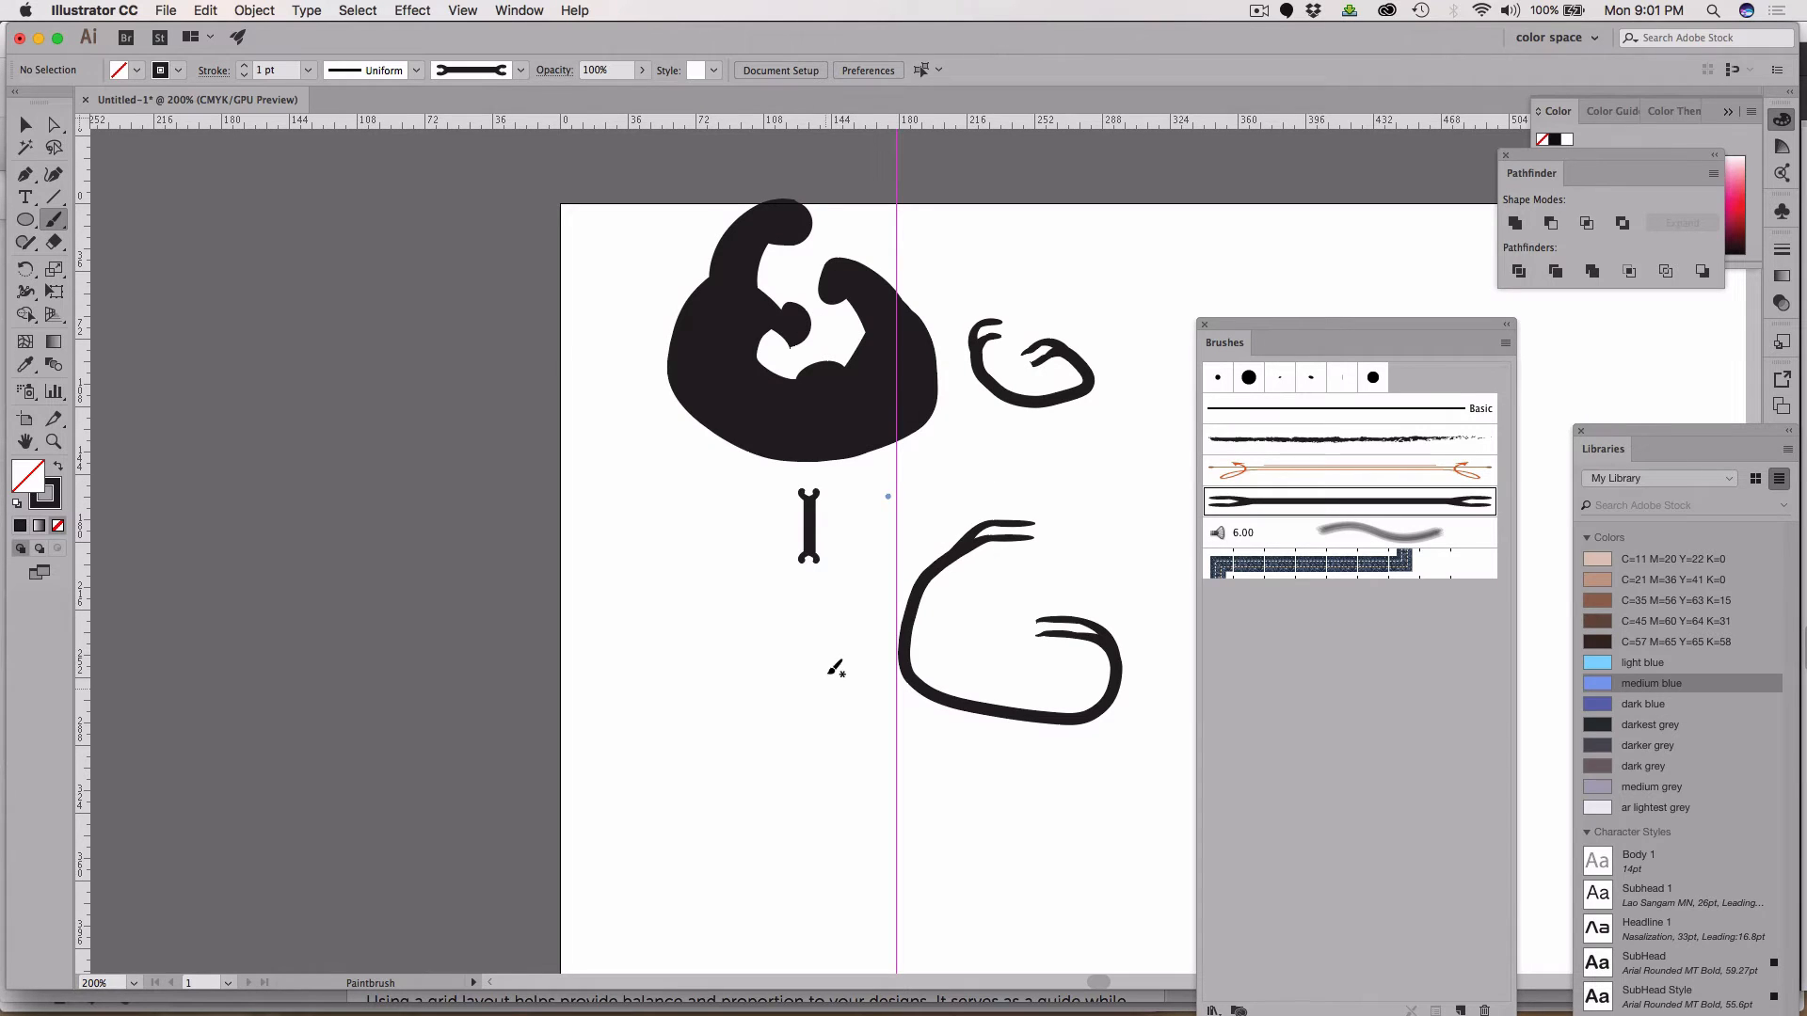
{"action": "mouse_move", "coordinate": [835, 665]}
{"action": "left_mouse_down"}
{"action": "mouse_move", "coordinate": [759, 686]}
{"action": "mouse_move", "coordinate": [777, 770]}
{"action": "mouse_move", "coordinate": [900, 759]}
{"action": "mouse_move", "coordinate": [828, 701]}
{"action": "left_mouse_up"}
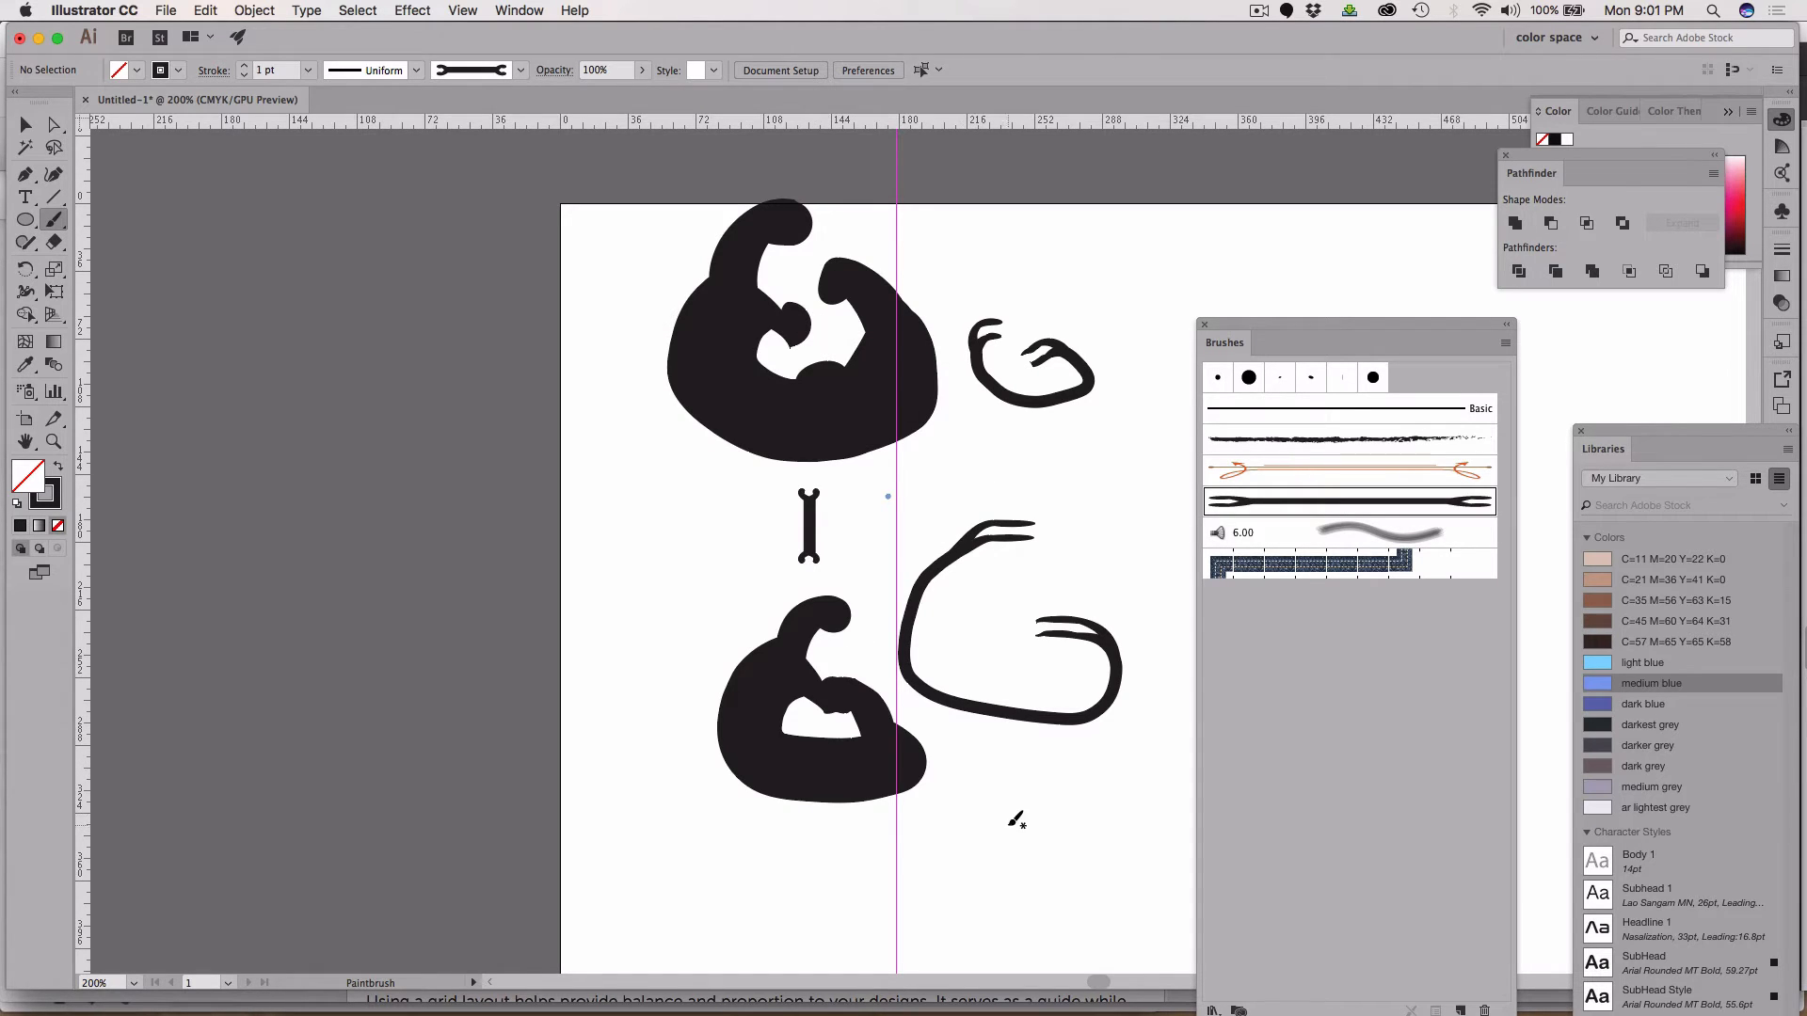
{"action": "left_click_drag", "start_coordinate": [1045, 768], "coordinate": [986, 937]}
{"action": "mouse_move", "coordinate": [627, 420]}
{"action": "left_mouse_down"}
{"action": "mouse_move", "coordinate": [592, 592]}
{"action": "mouse_move", "coordinate": [622, 690]}
{"action": "mouse_move", "coordinate": [633, 874]}
{"action": "mouse_move", "coordinate": [679, 901]}
{"action": "left_mouse_up"}
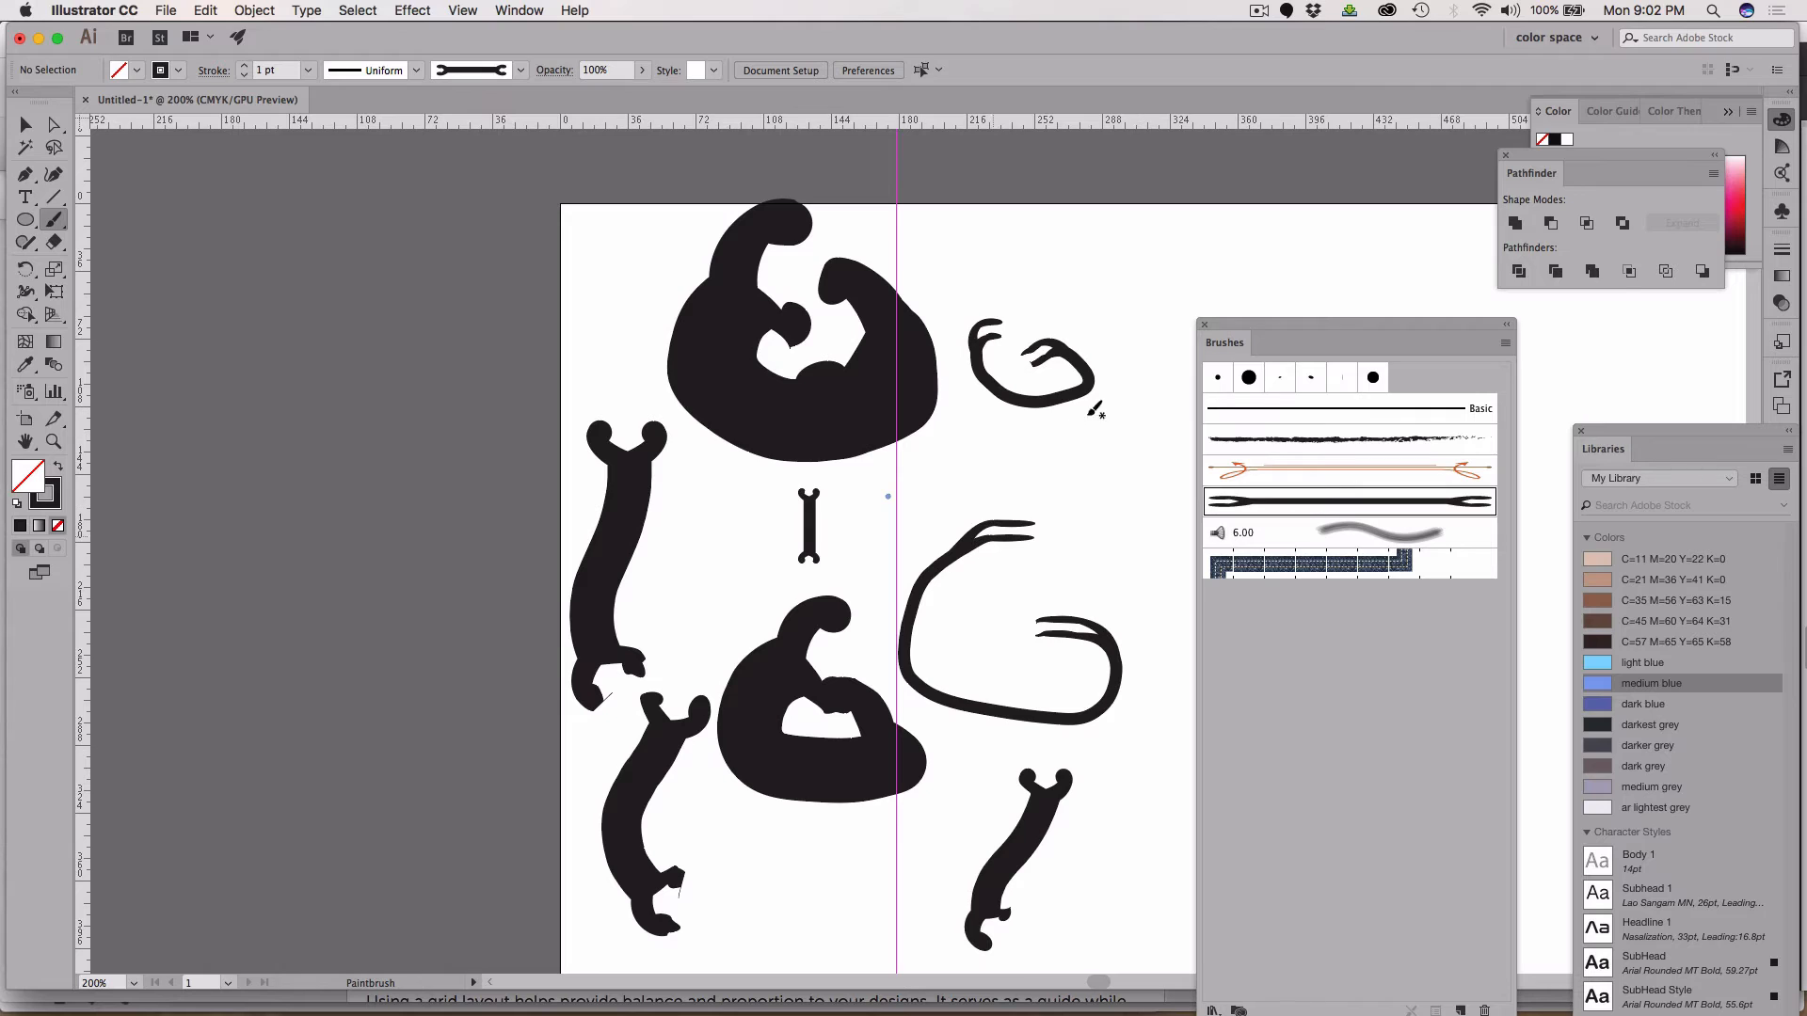
{"action": "left_click_drag", "start_coordinate": [1157, 381], "coordinate": [1167, 294]}
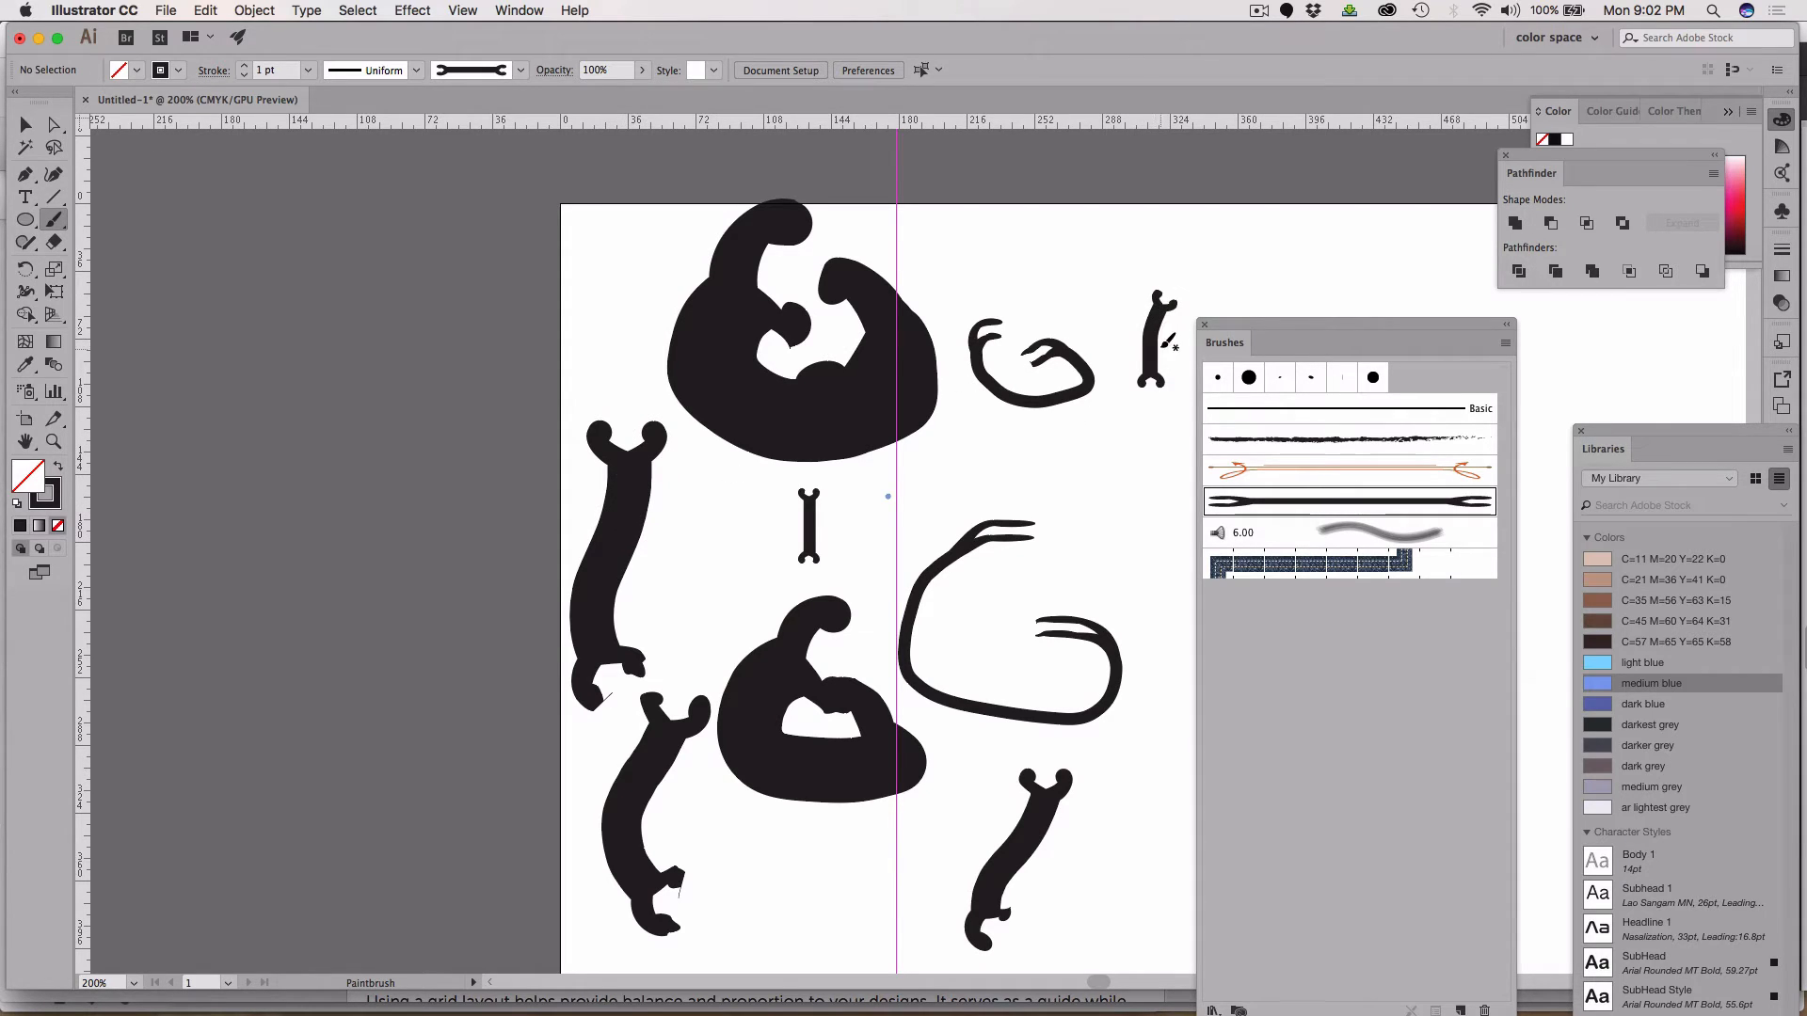
{"action": "left_click_drag", "start_coordinate": [1236, 329], "coordinate": [1357, 365]}
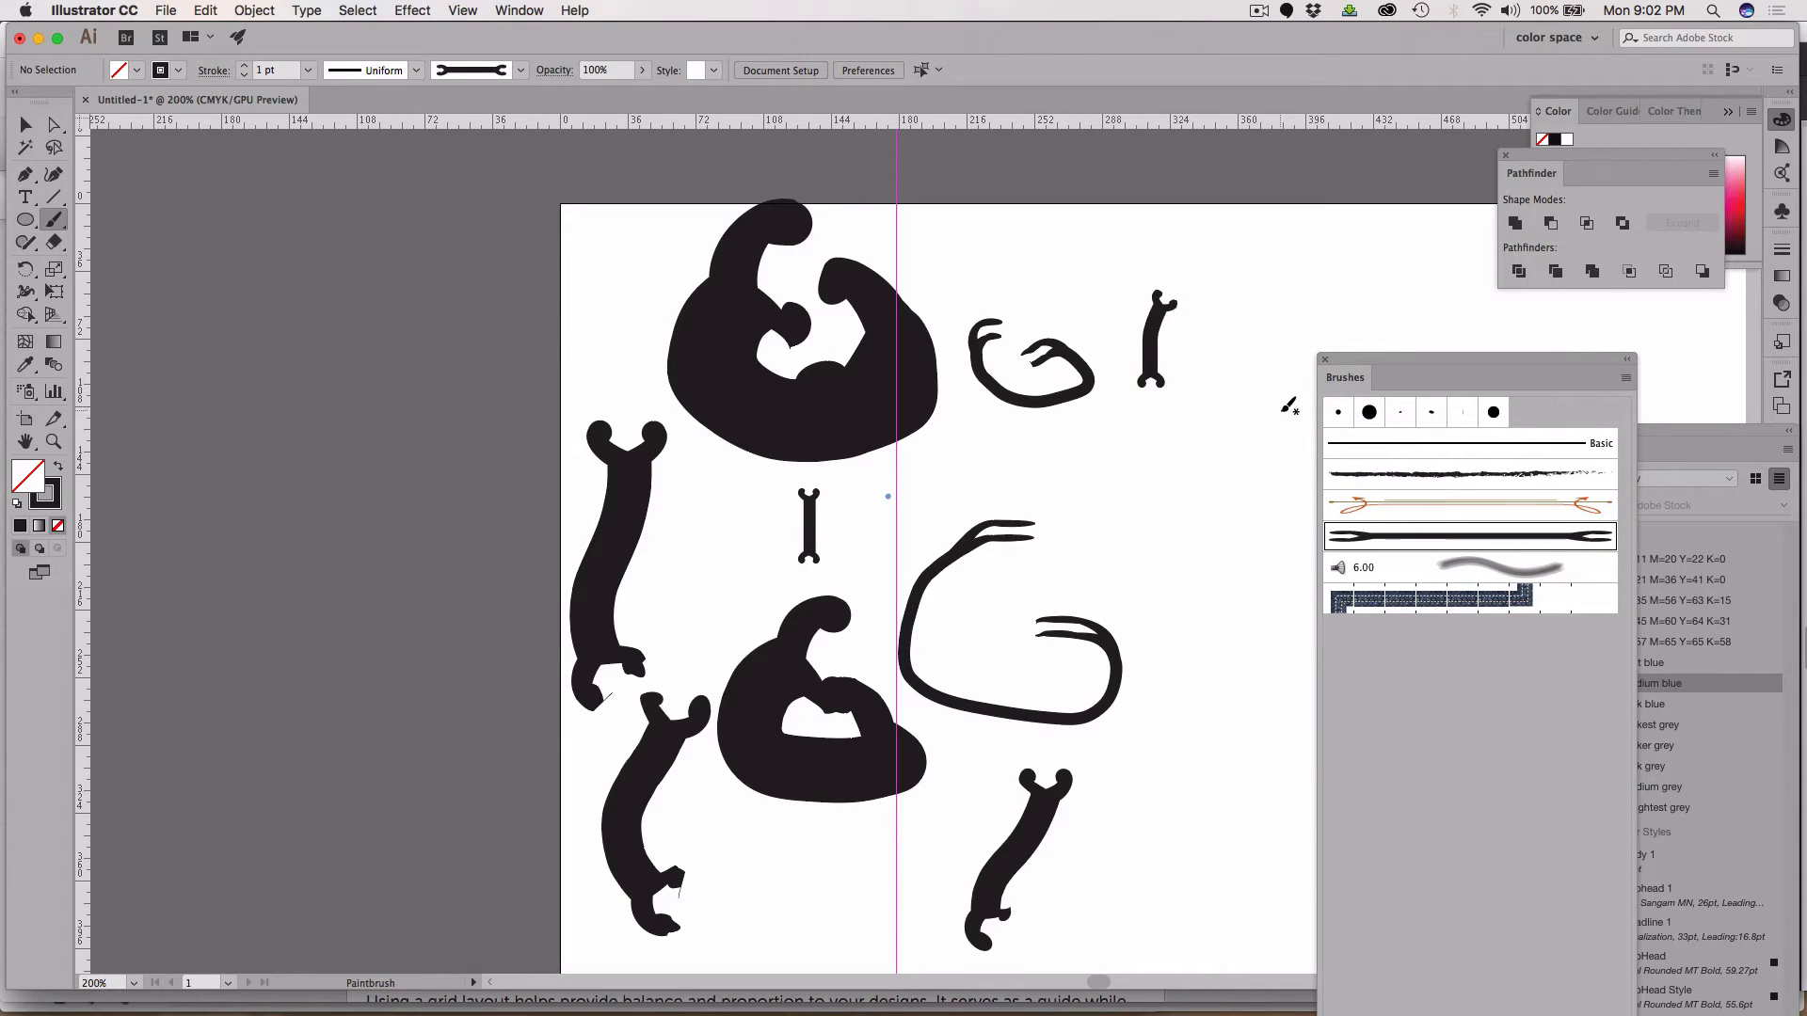
{"action": "left_click_drag", "start_coordinate": [1189, 500], "coordinate": [1205, 578]}
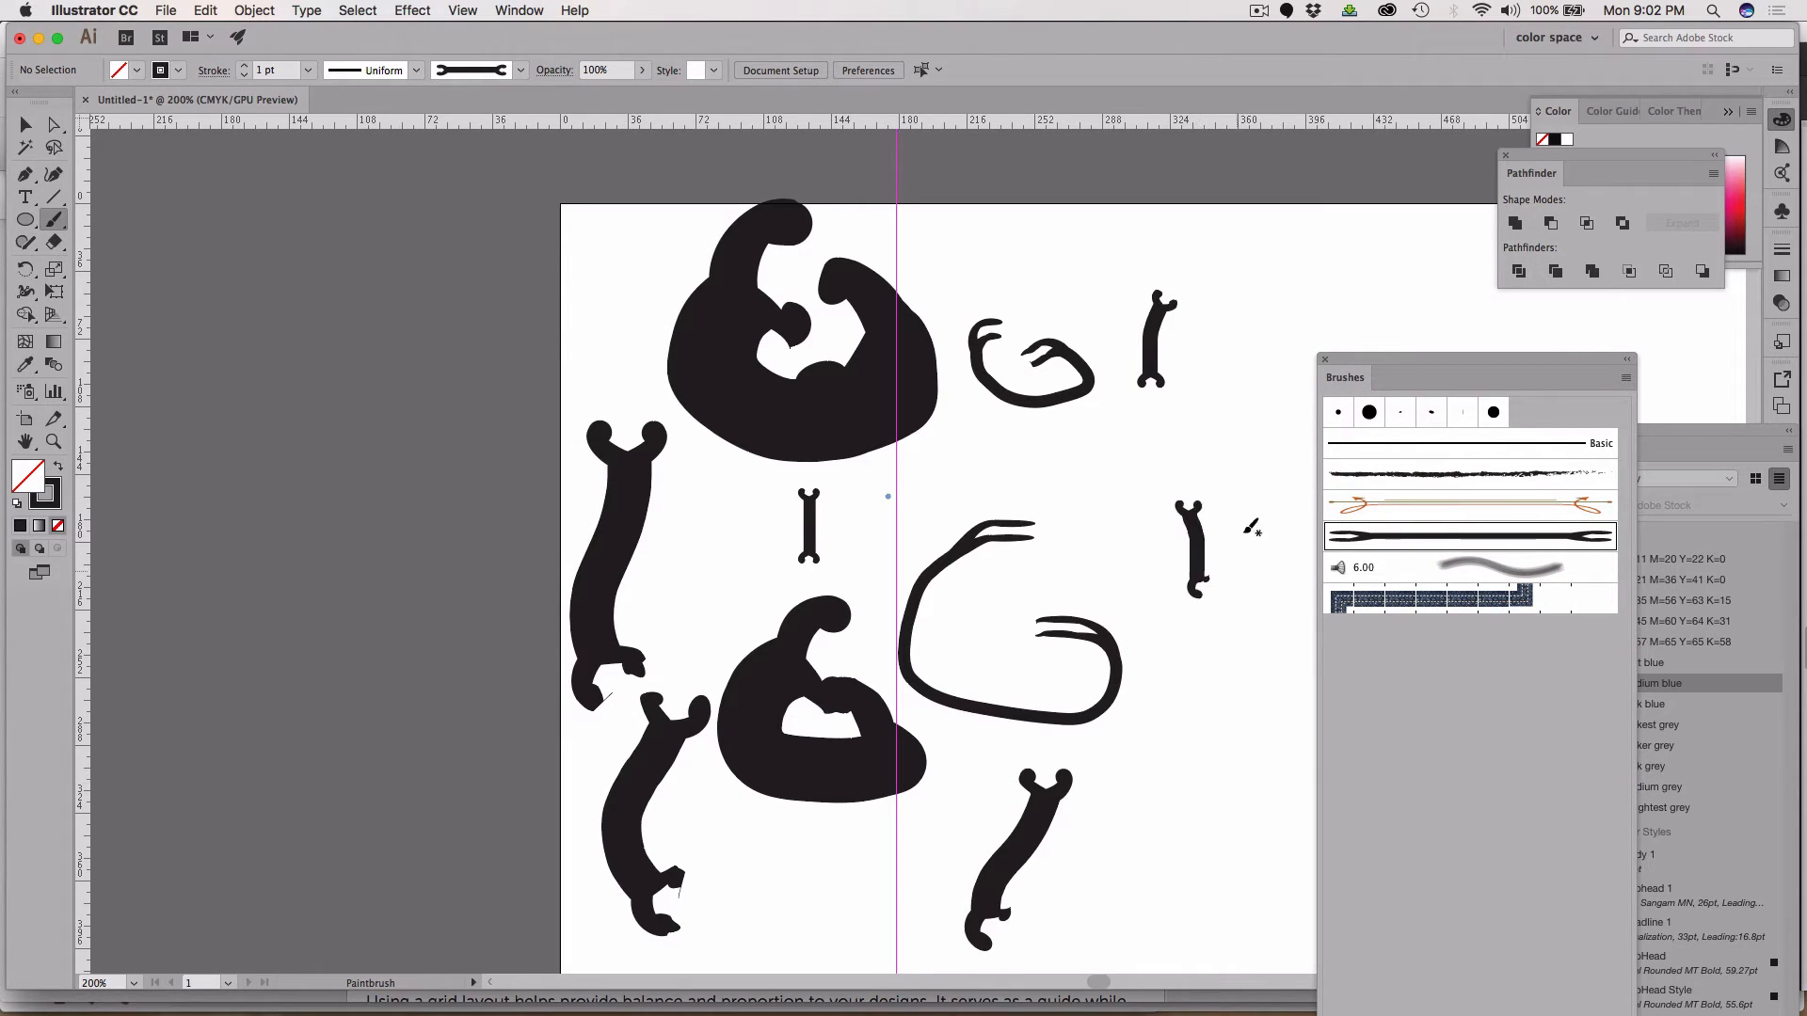
{"action": "left_click_drag", "start_coordinate": [1236, 396], "coordinate": [1267, 414]}
Delete all the painted test strokes, keeping only the original bone artwork and the blue circle
{"action": "left_click", "coordinate": [25, 125]}
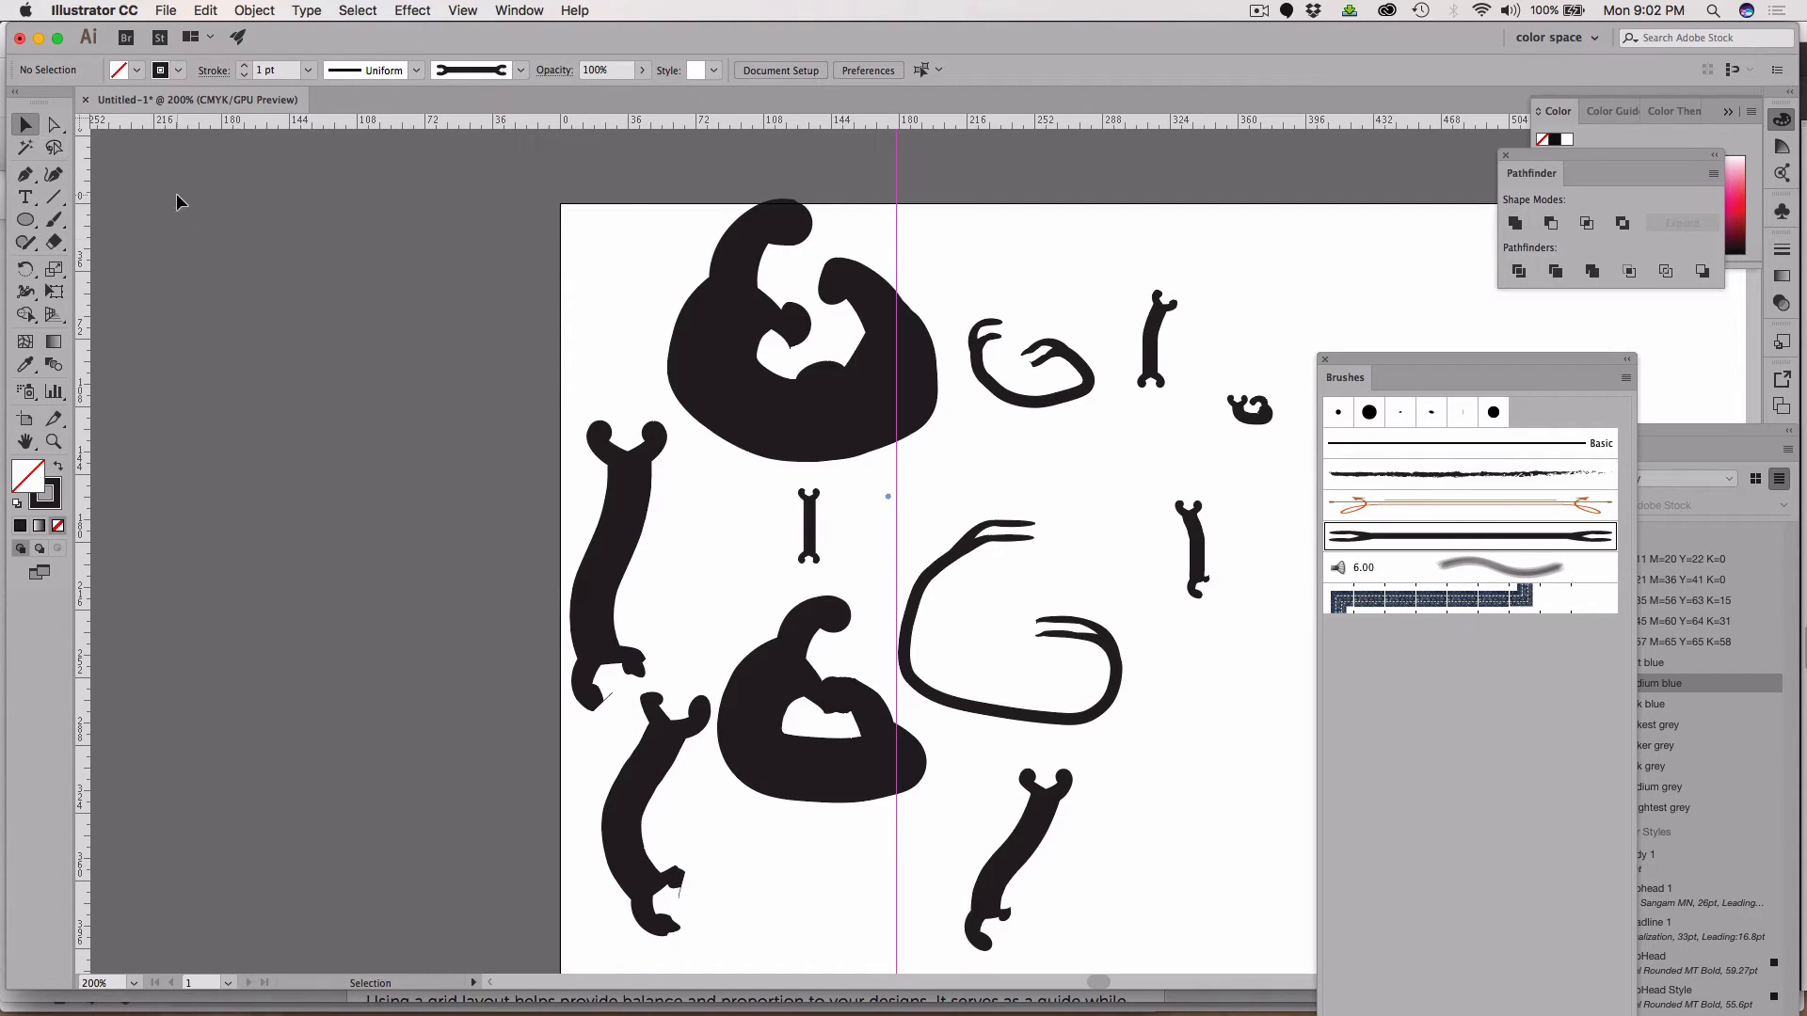
{"action": "mouse_move", "coordinate": [419, 158]}
{"action": "left_mouse_down"}
{"action": "mouse_move", "coordinate": [698, 444]}
{"action": "mouse_move", "coordinate": [863, 884]}
{"action": "mouse_move", "coordinate": [597, 750]}
{"action": "mouse_move", "coordinate": [655, 816]}
{"action": "left_mouse_up"}
{"action": "key", "text": "Delete"}
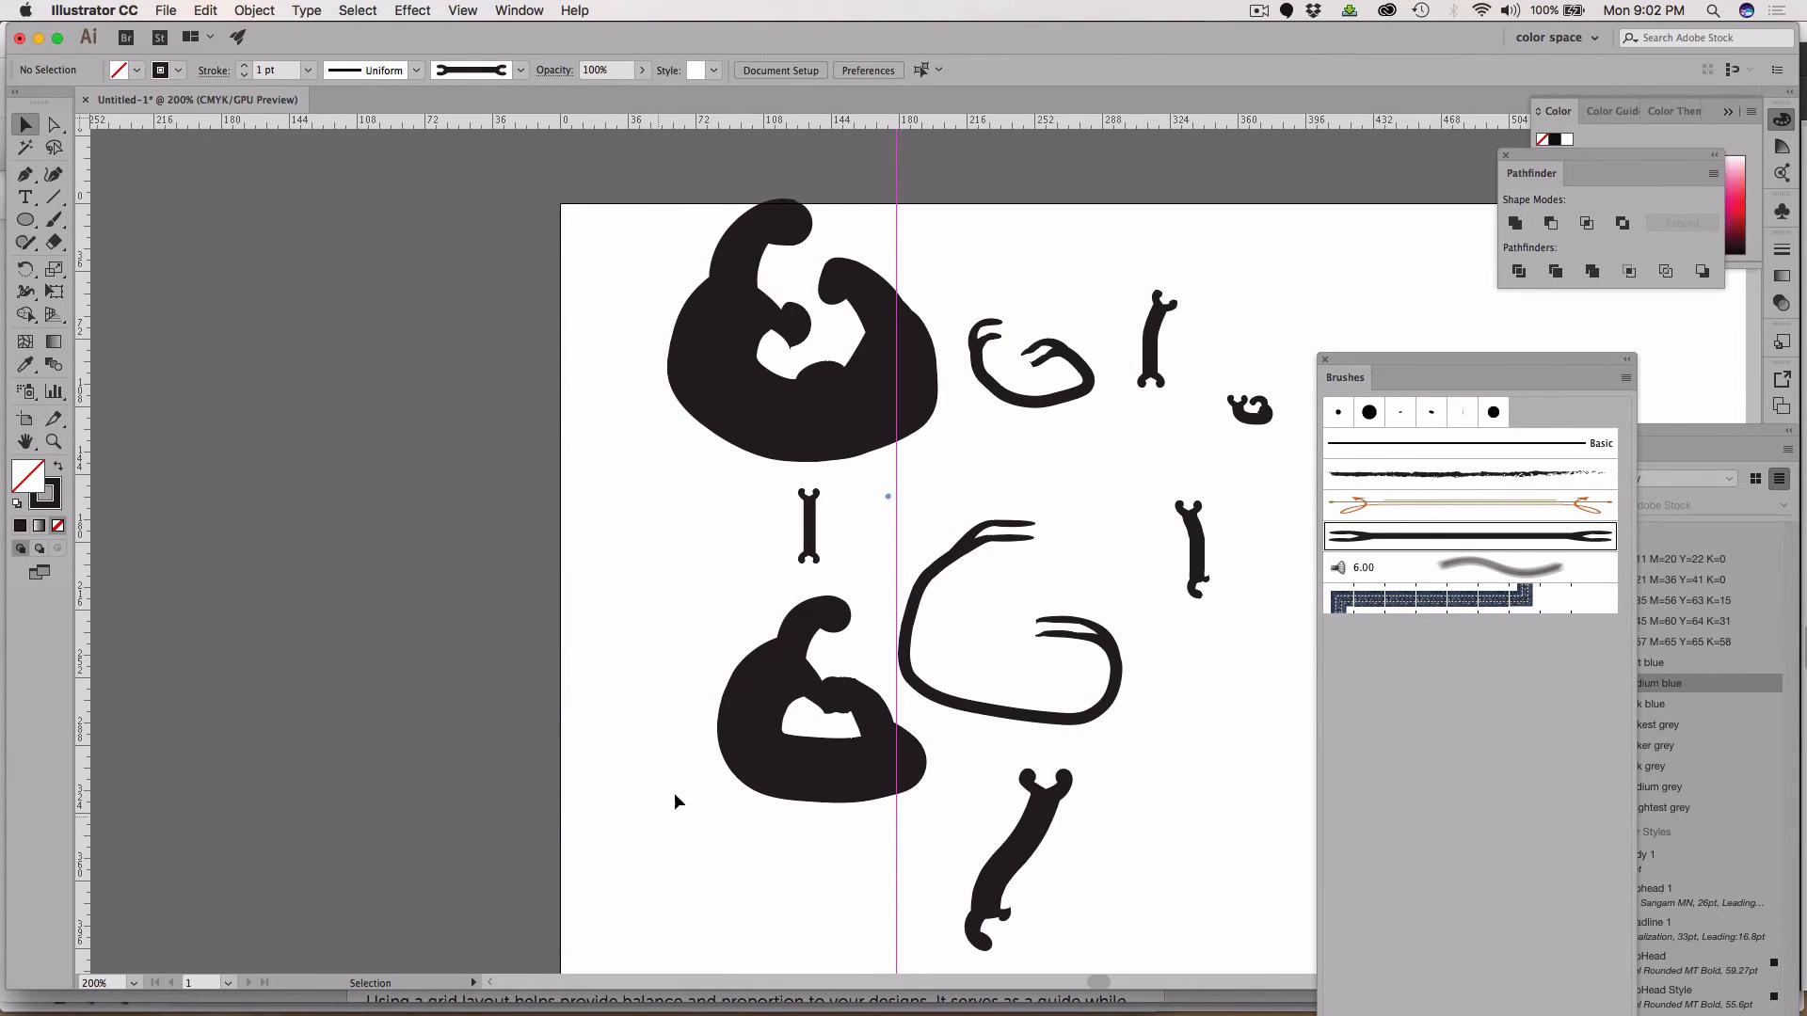
{"action": "left_click", "coordinate": [717, 425]}
{"action": "key", "text": "Delete"}
{"action": "left_click_drag", "start_coordinate": [991, 262], "coordinate": [1234, 923]}
{"action": "key", "text": "Delete"}
{"action": "left_click", "coordinate": [864, 771]}
{"action": "key", "text": "Delete"}
Enlarge the original bone artwork proportionally to about 41 by 144 pt
{"action": "left_click", "coordinate": [811, 536]}
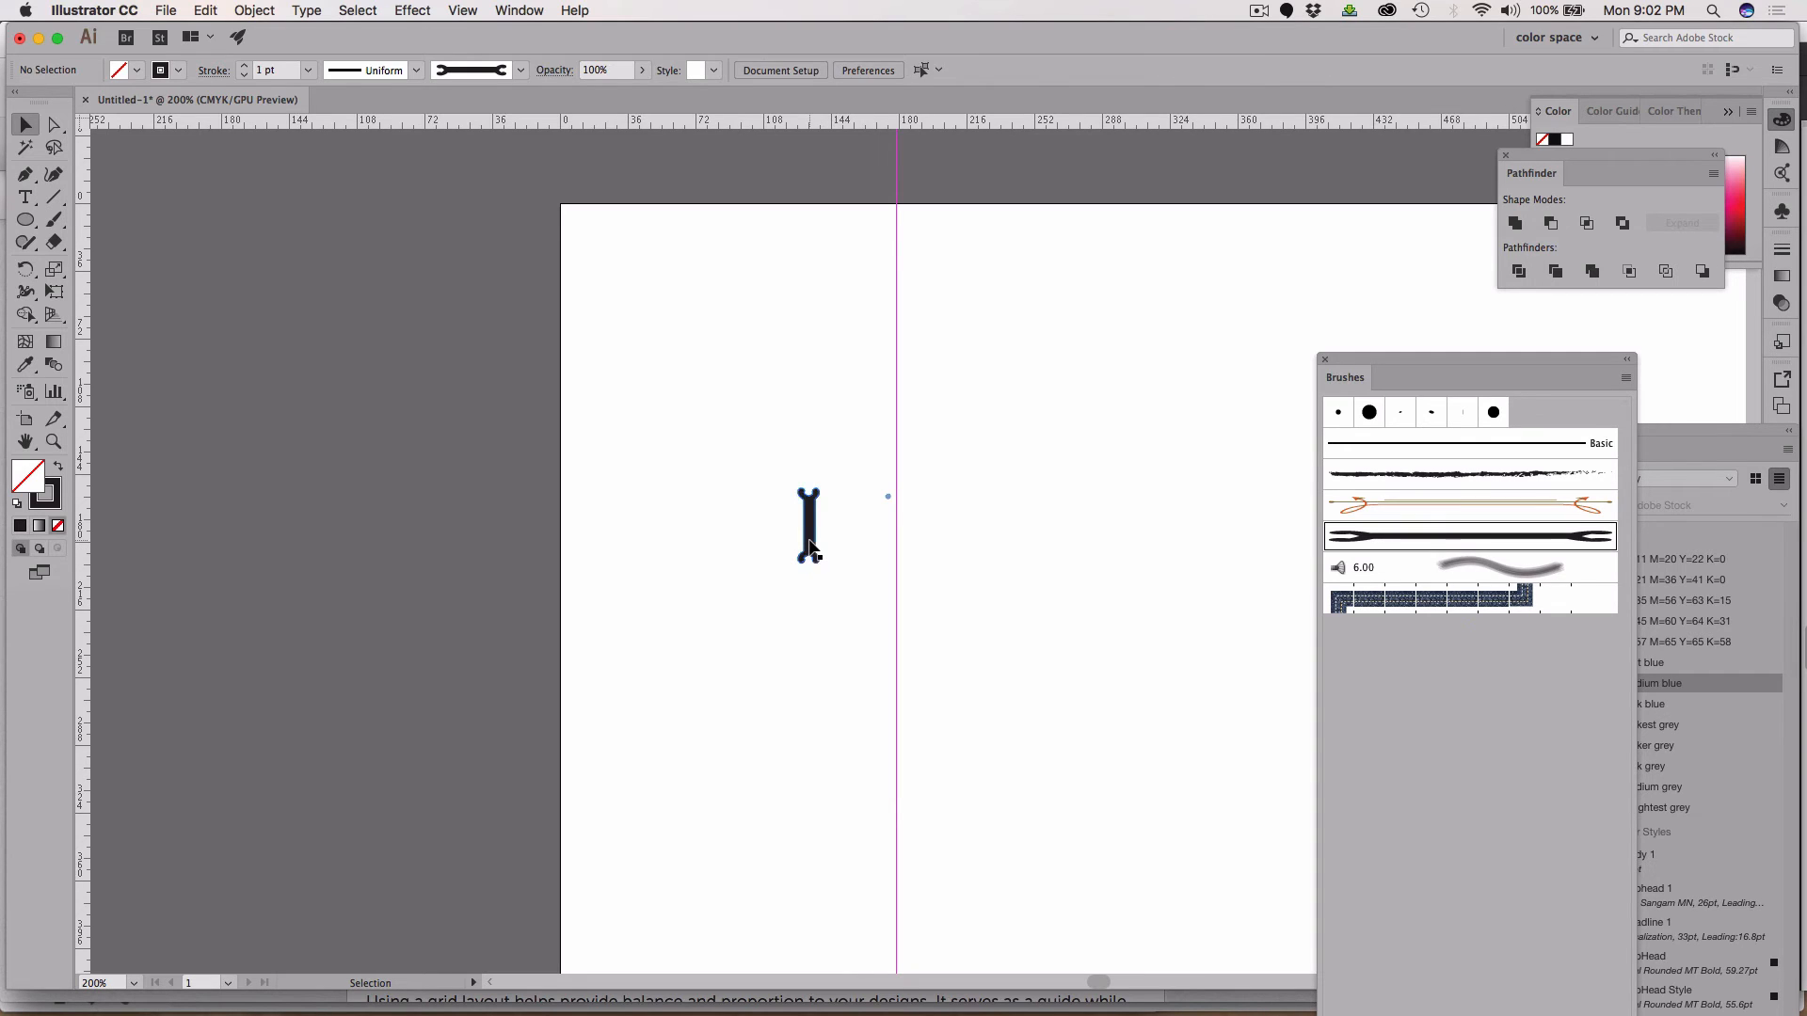
{"action": "left_click_drag", "start_coordinate": [820, 489], "coordinate": [917, 331]}
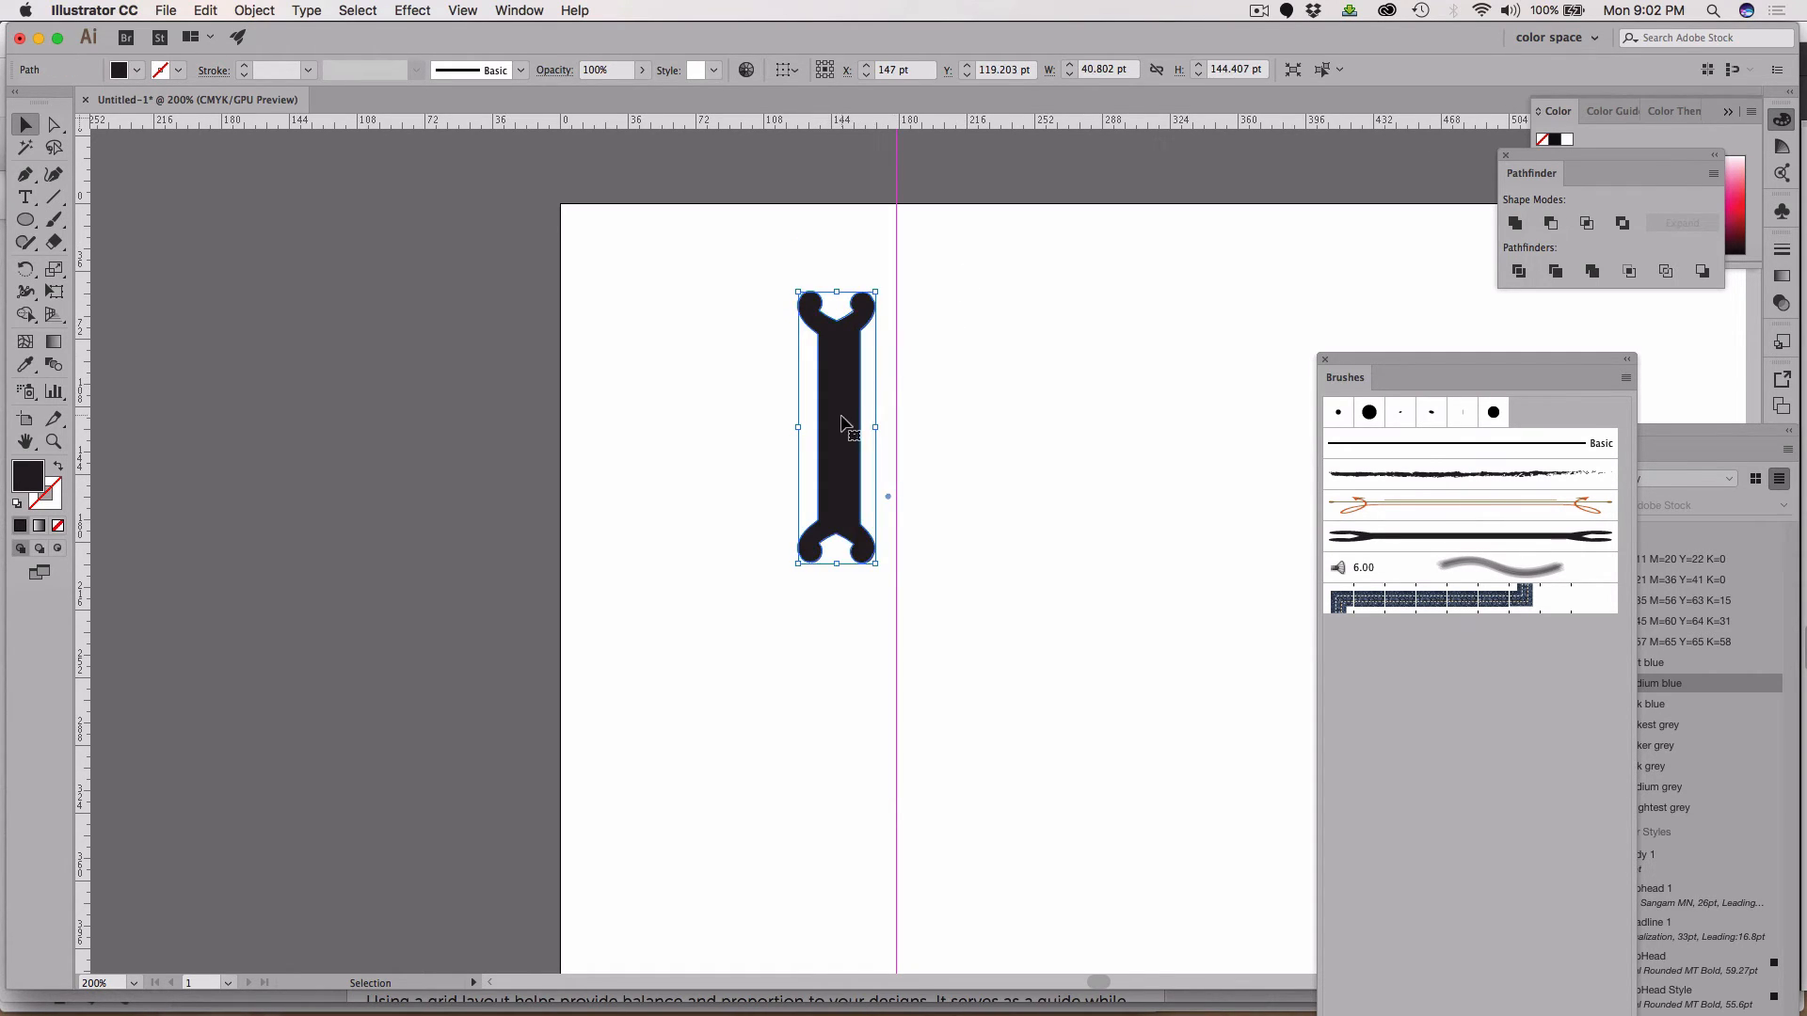
Move the enlarged bone near the artboard's left edge and make it a new Art Brush set to Scale Proportionately
{"action": "mouse_move", "coordinate": [843, 420]}
{"action": "left_mouse_down"}
{"action": "mouse_move", "coordinate": [646, 600]}
{"action": "mouse_move", "coordinate": [985, 719]}
{"action": "mouse_move", "coordinate": [1421, 814]}
{"action": "mouse_move", "coordinate": [1499, 810]}
{"action": "left_mouse_up"}
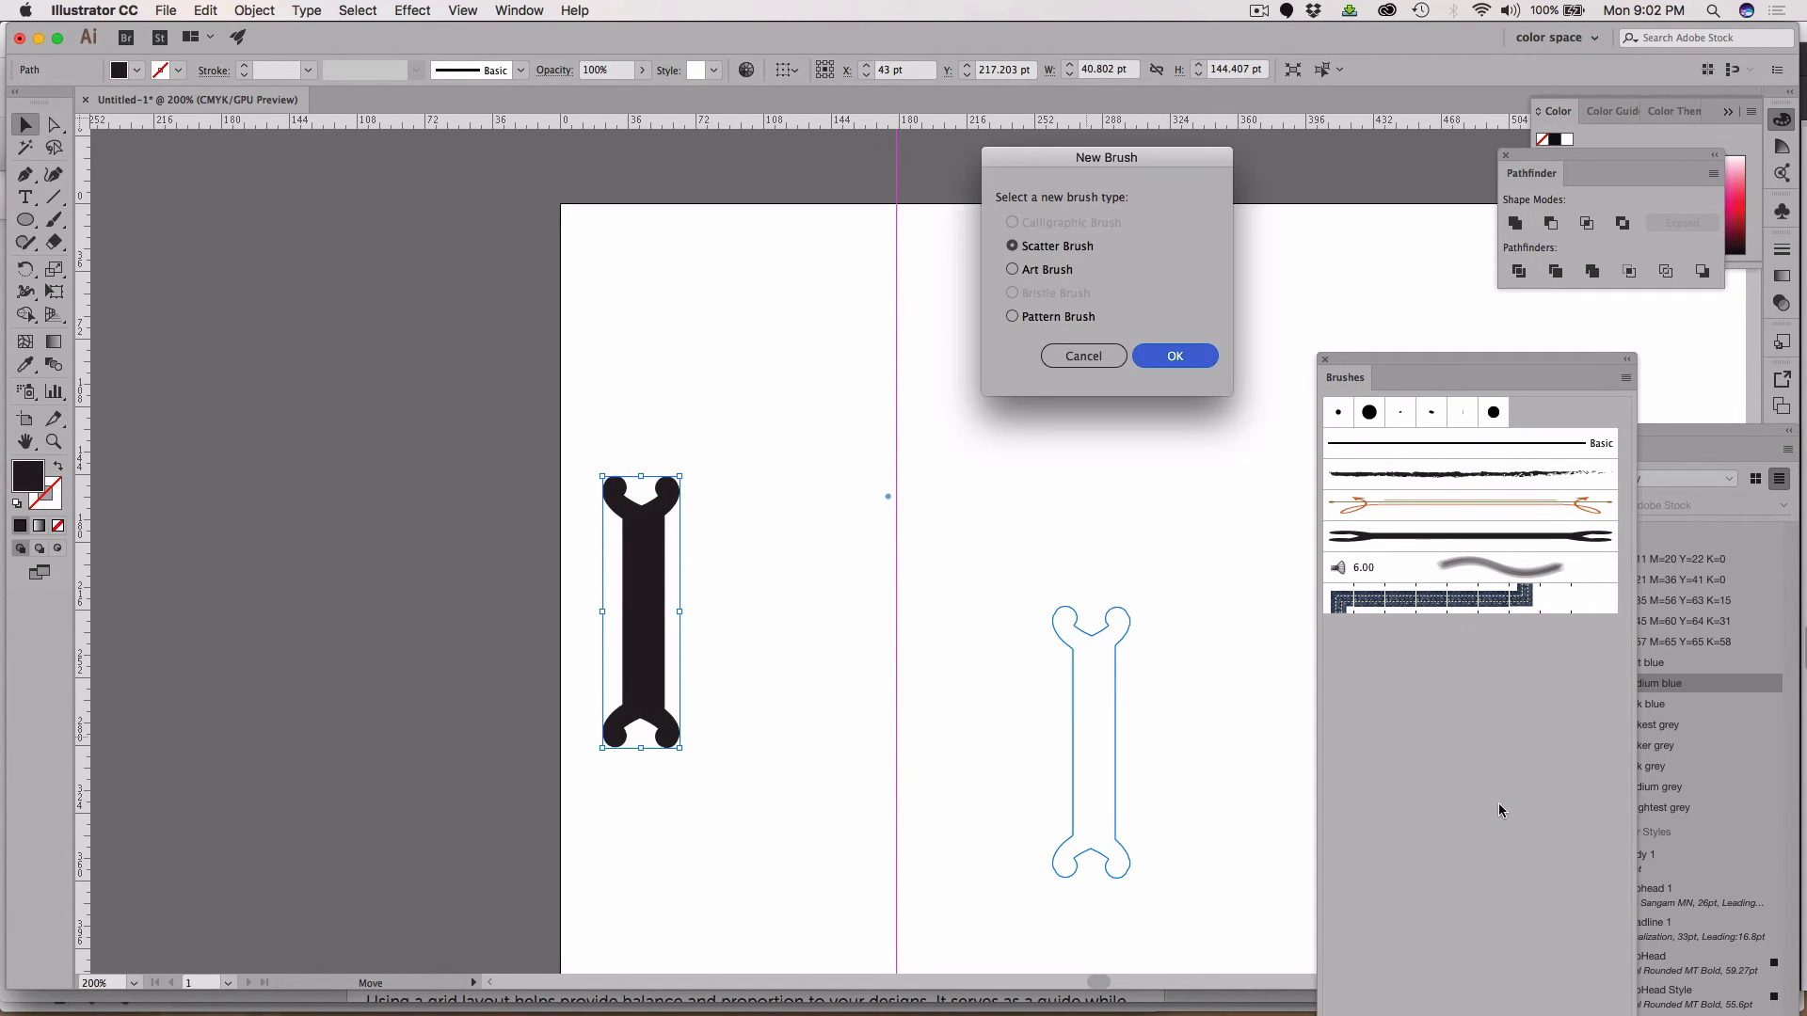
{"action": "left_click", "coordinate": [1026, 269]}
{"action": "left_click", "coordinate": [1177, 356]}
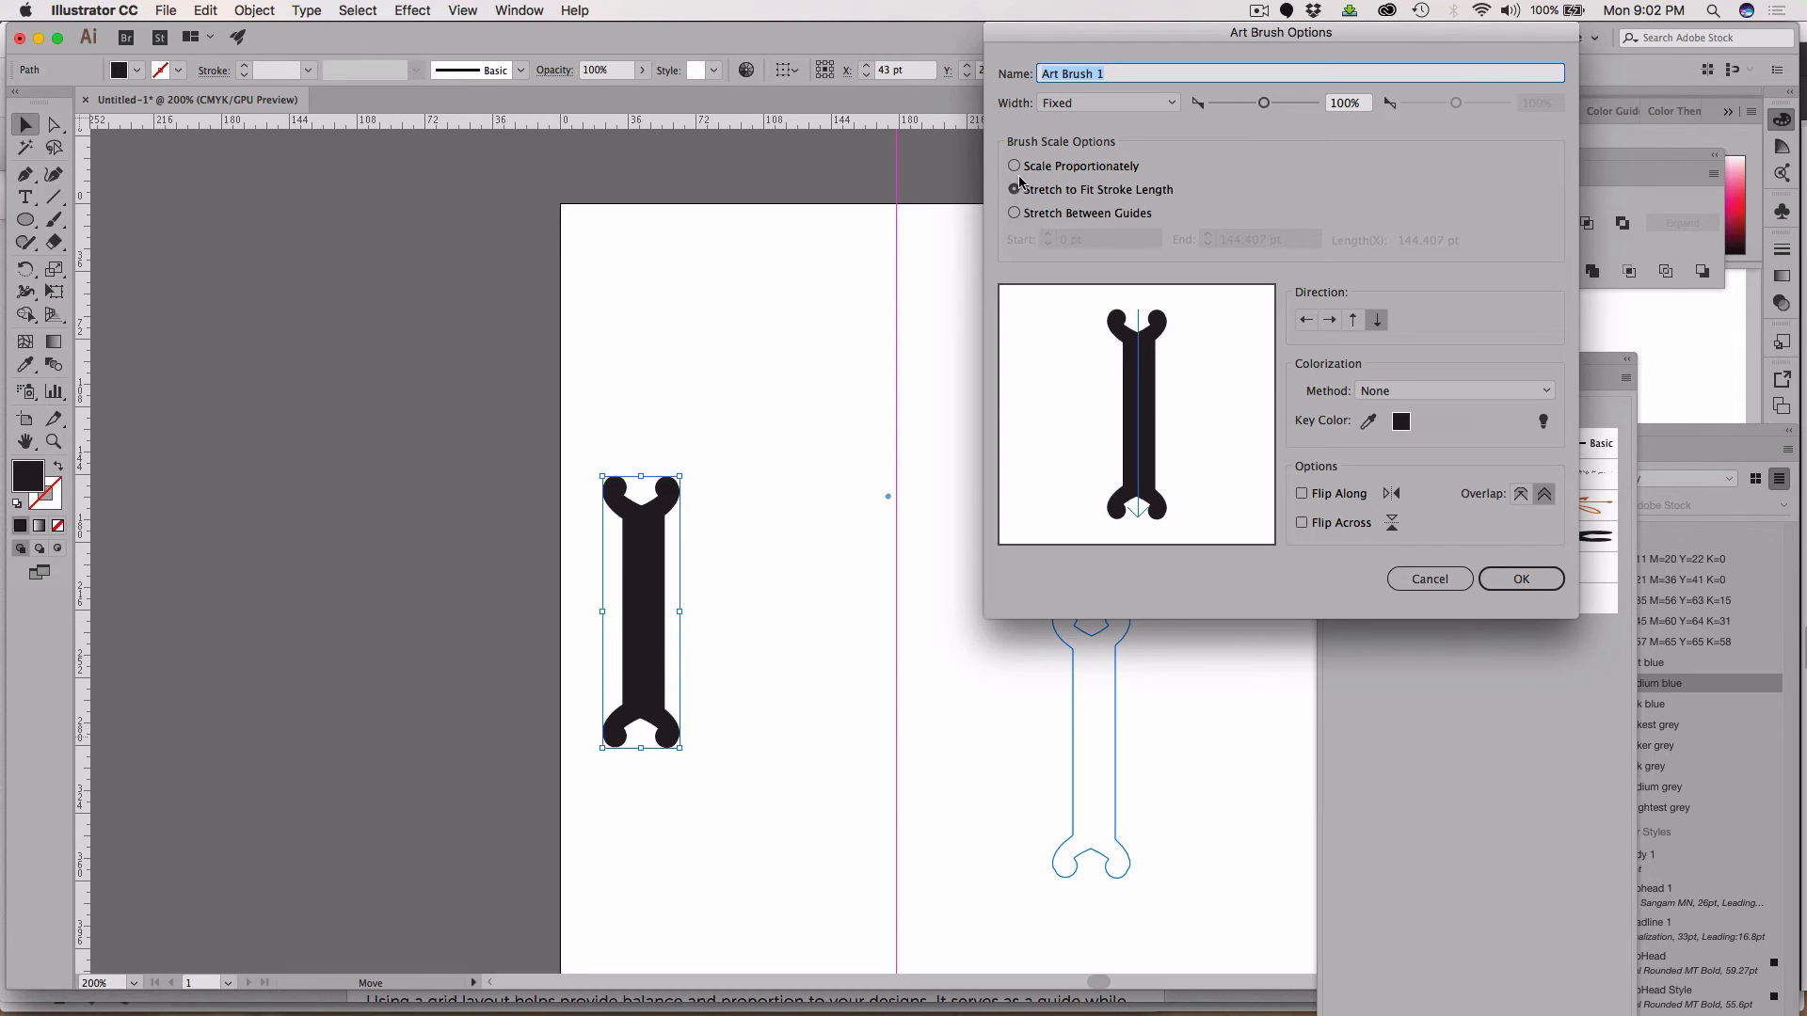
{"action": "left_click", "coordinate": [1014, 166]}
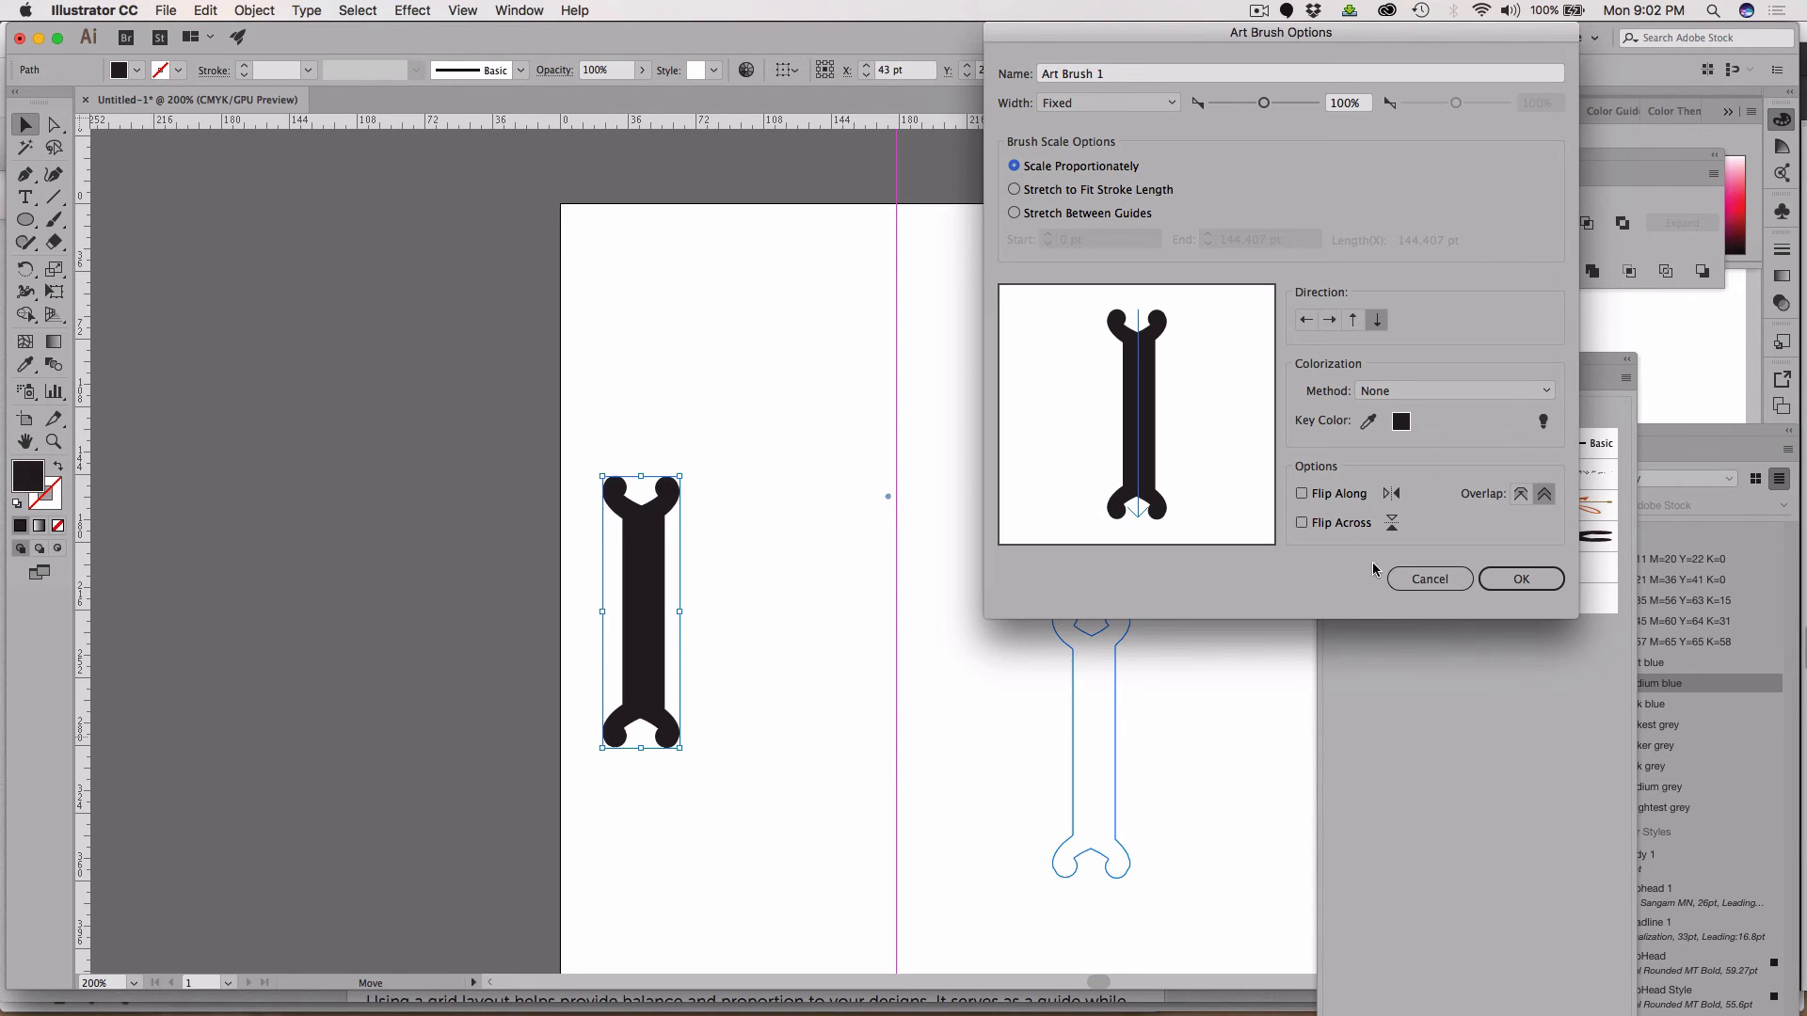
{"action": "left_click", "coordinate": [1531, 584]}
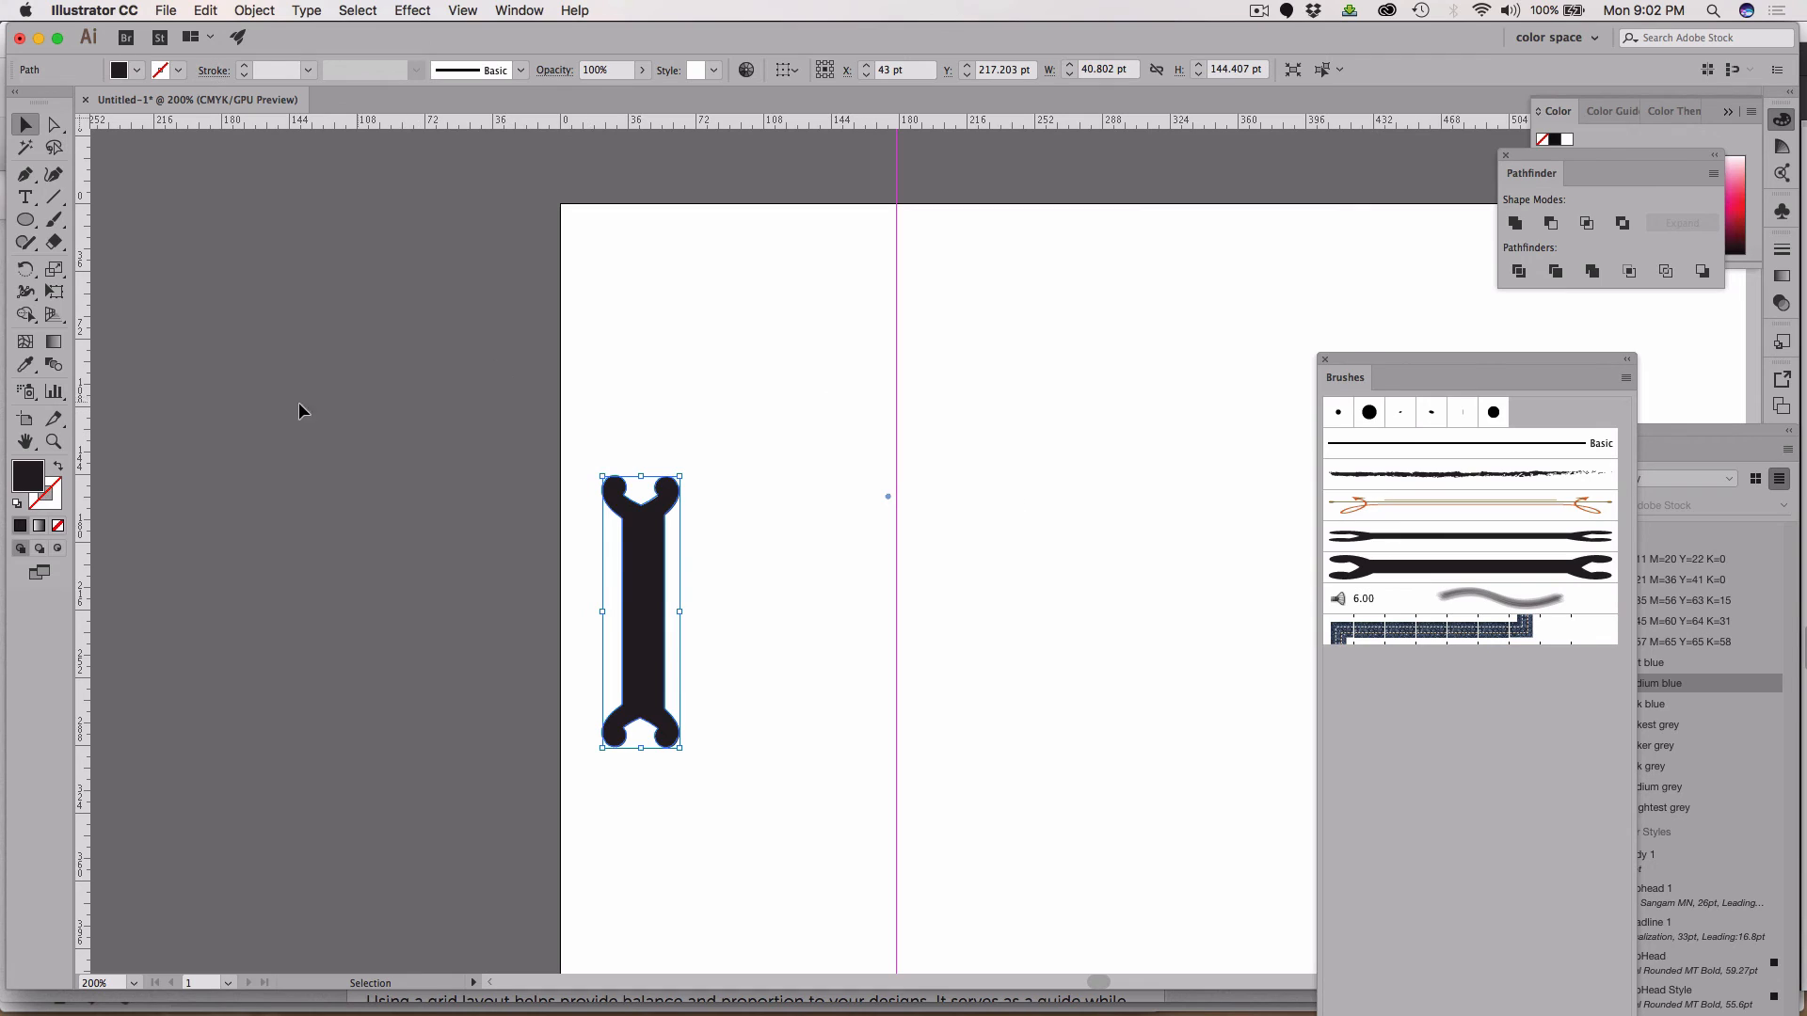
Paint a large W in one continuous Paintbrush stroke with the new thicker bone brush, across the guide in the artboard's upper part
{"action": "left_click", "coordinate": [56, 220]}
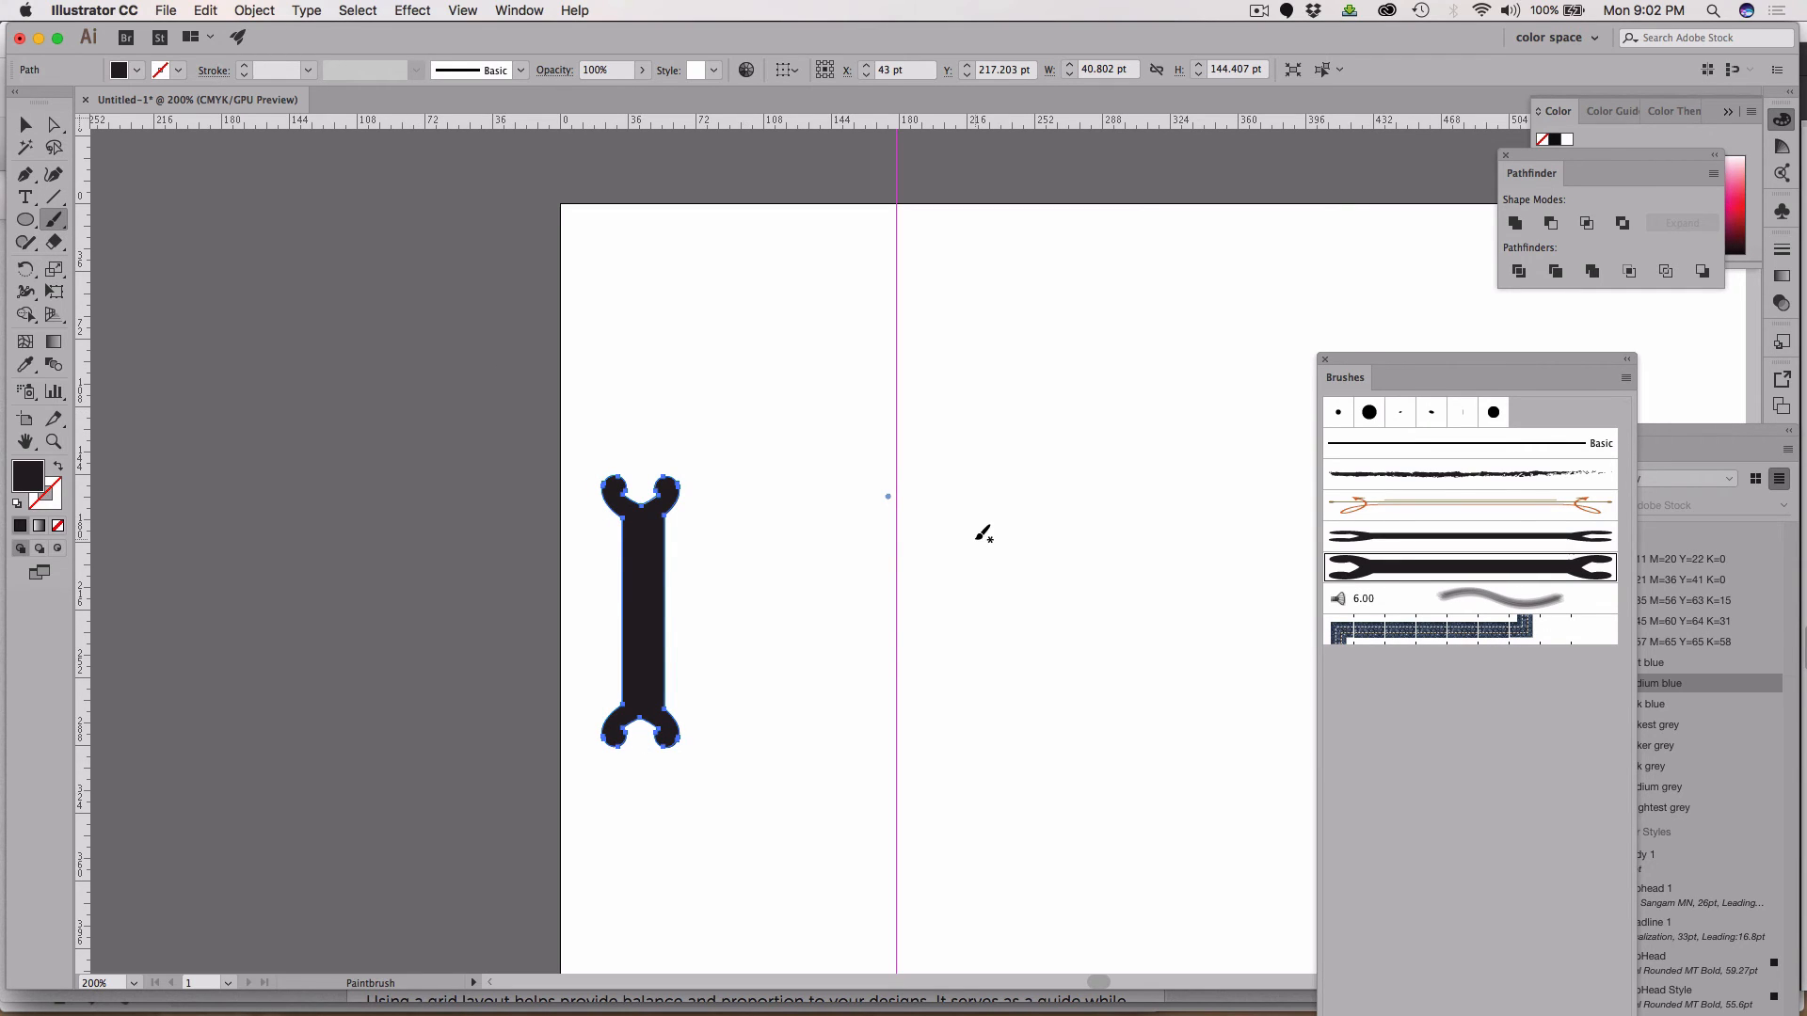
{"action": "left_click_drag", "start_coordinate": [951, 325], "coordinate": [982, 484]}
{"action": "left_click_drag", "start_coordinate": [1055, 377], "coordinate": [1146, 482]}
{"action": "left_click_drag", "start_coordinate": [1197, 335], "coordinate": [1199, 331]}
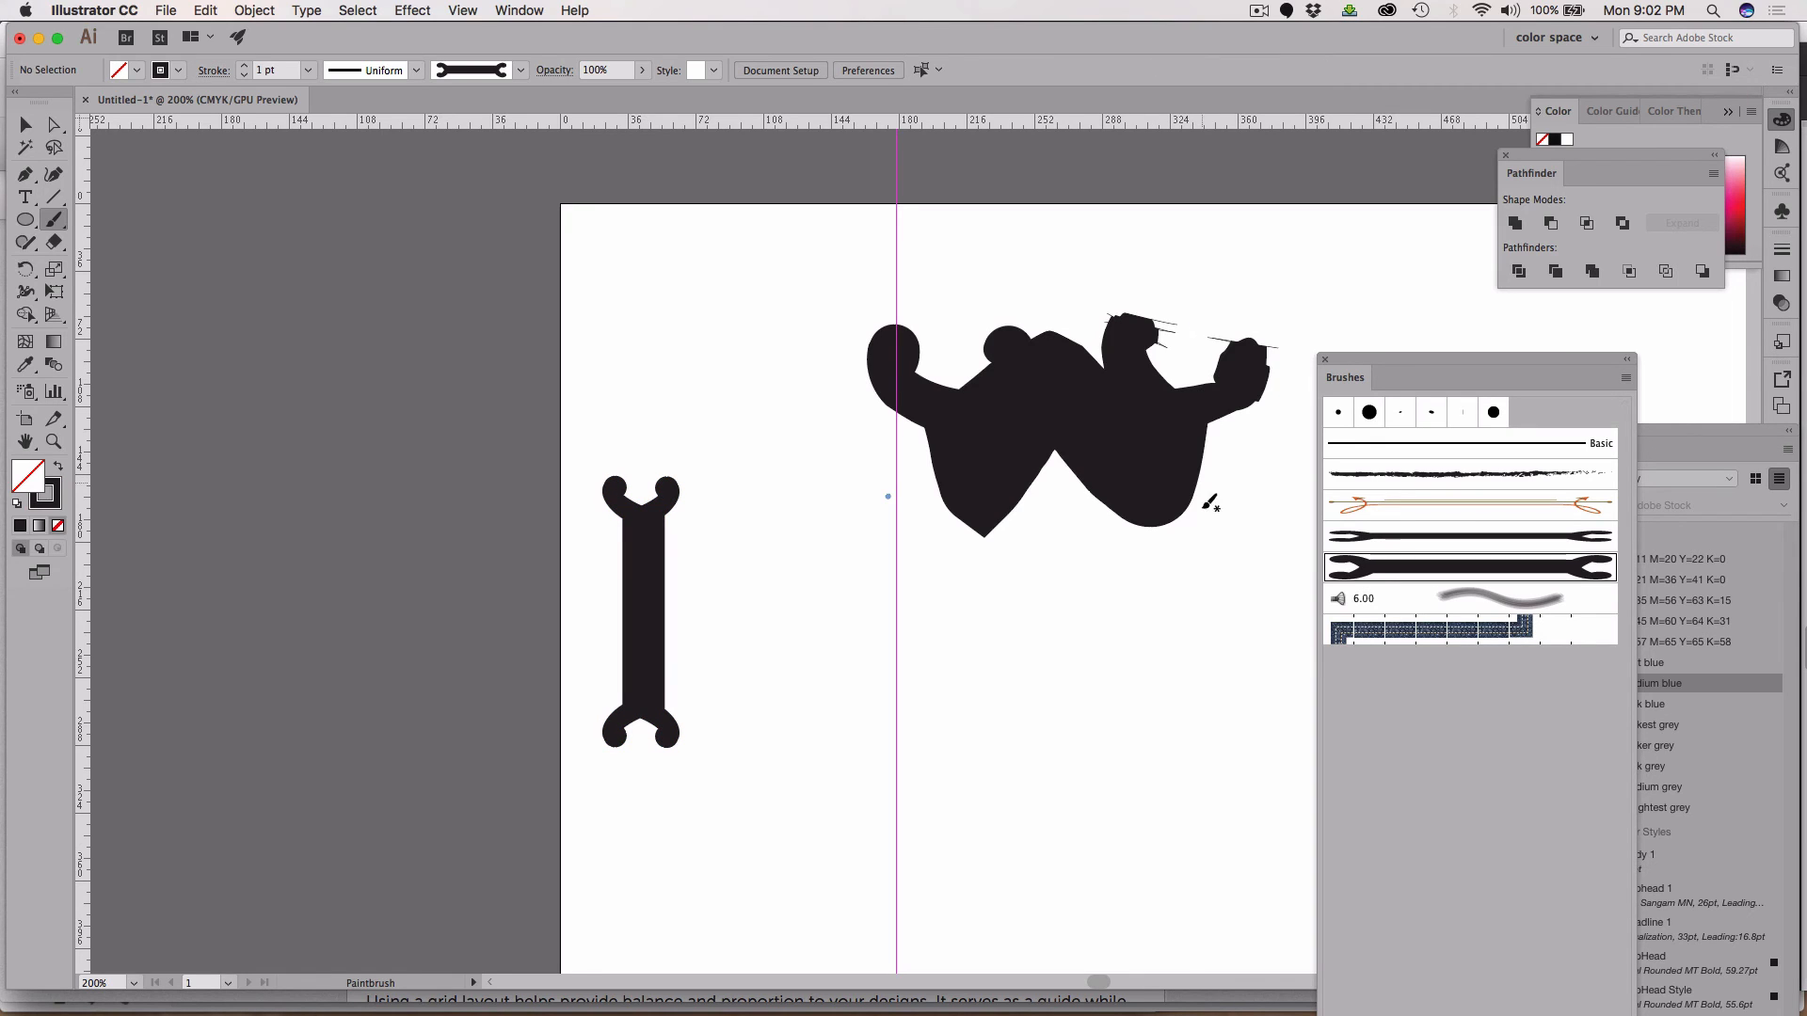
Paint a W from four separate bone strokes and an A from three, plus a short horizontal bone beside the A
{"action": "mouse_move", "coordinate": [902, 613]}
{"action": "left_mouse_down"}
{"action": "mouse_move", "coordinate": [996, 769]}
{"action": "mouse_move", "coordinate": [1085, 625]}
{"action": "mouse_move", "coordinate": [1177, 753]}
{"action": "left_mouse_up"}
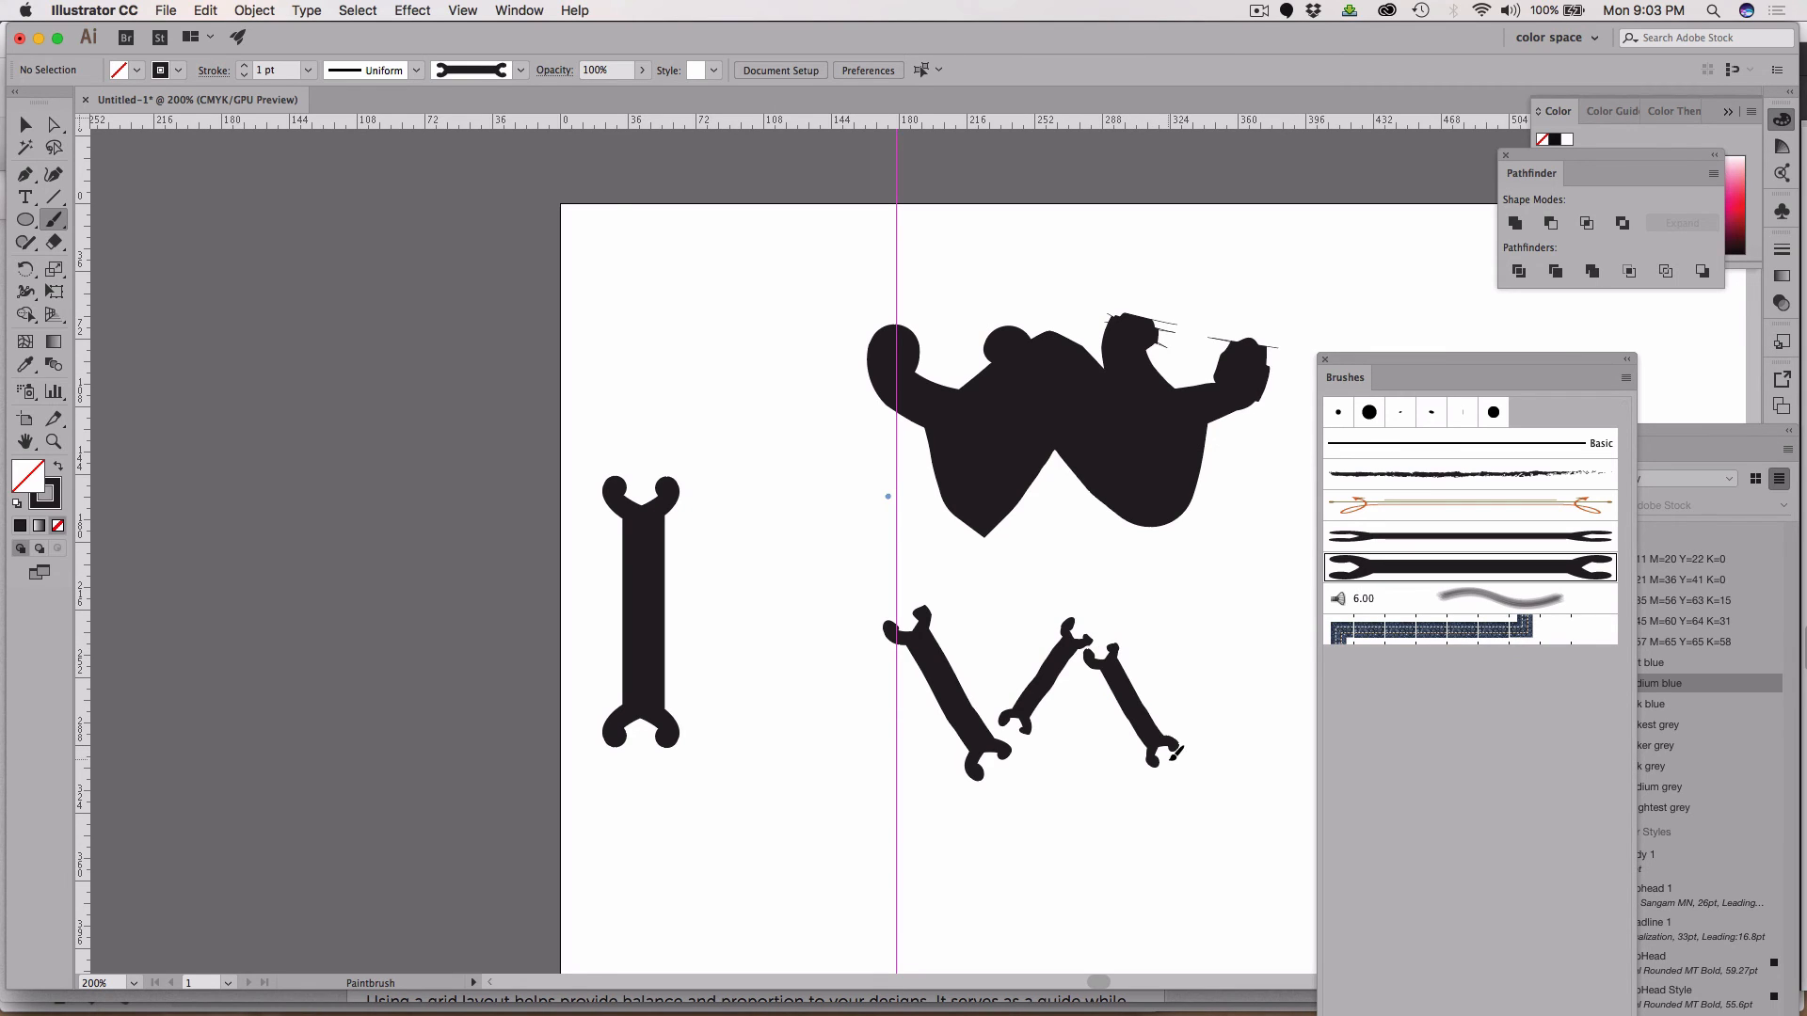
{"action": "left_click_drag", "start_coordinate": [1205, 659], "coordinate": [1231, 581]}
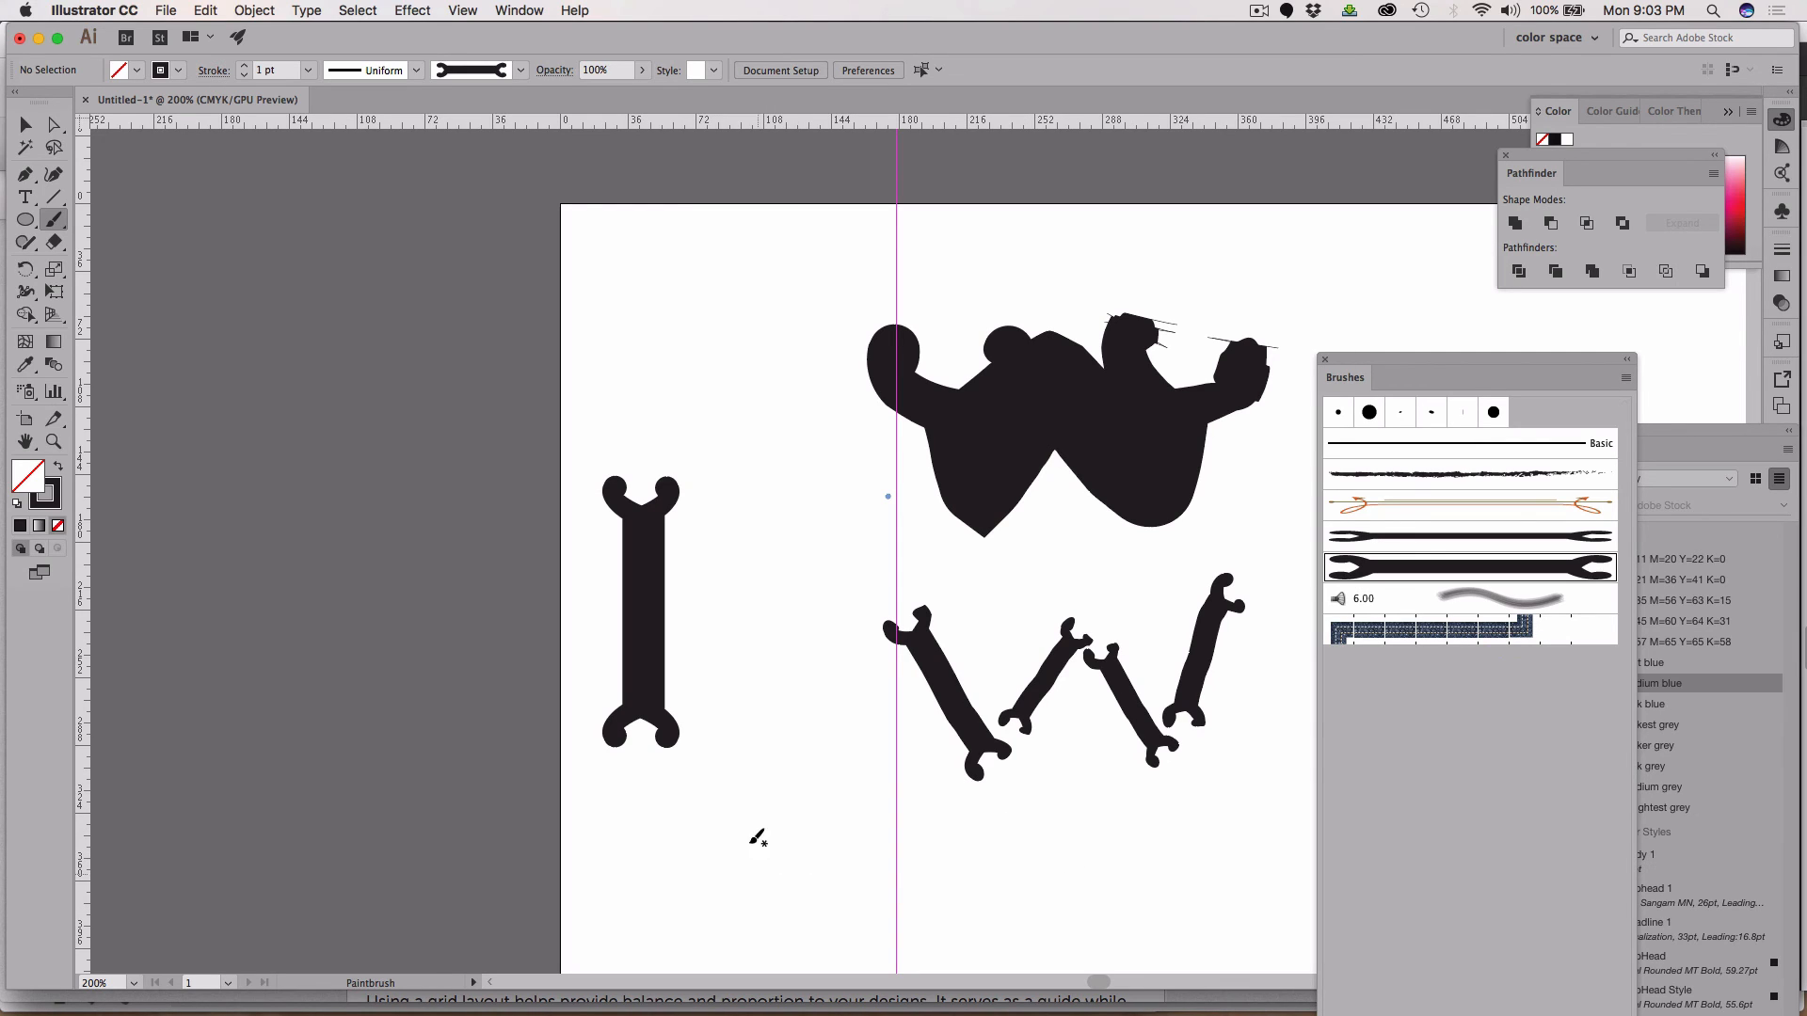
{"action": "mouse_move", "coordinate": [698, 899]}
{"action": "left_mouse_down"}
{"action": "mouse_move", "coordinate": [717, 773]}
{"action": "mouse_move", "coordinate": [748, 715]}
{"action": "mouse_move", "coordinate": [851, 889]}
{"action": "left_mouse_up"}
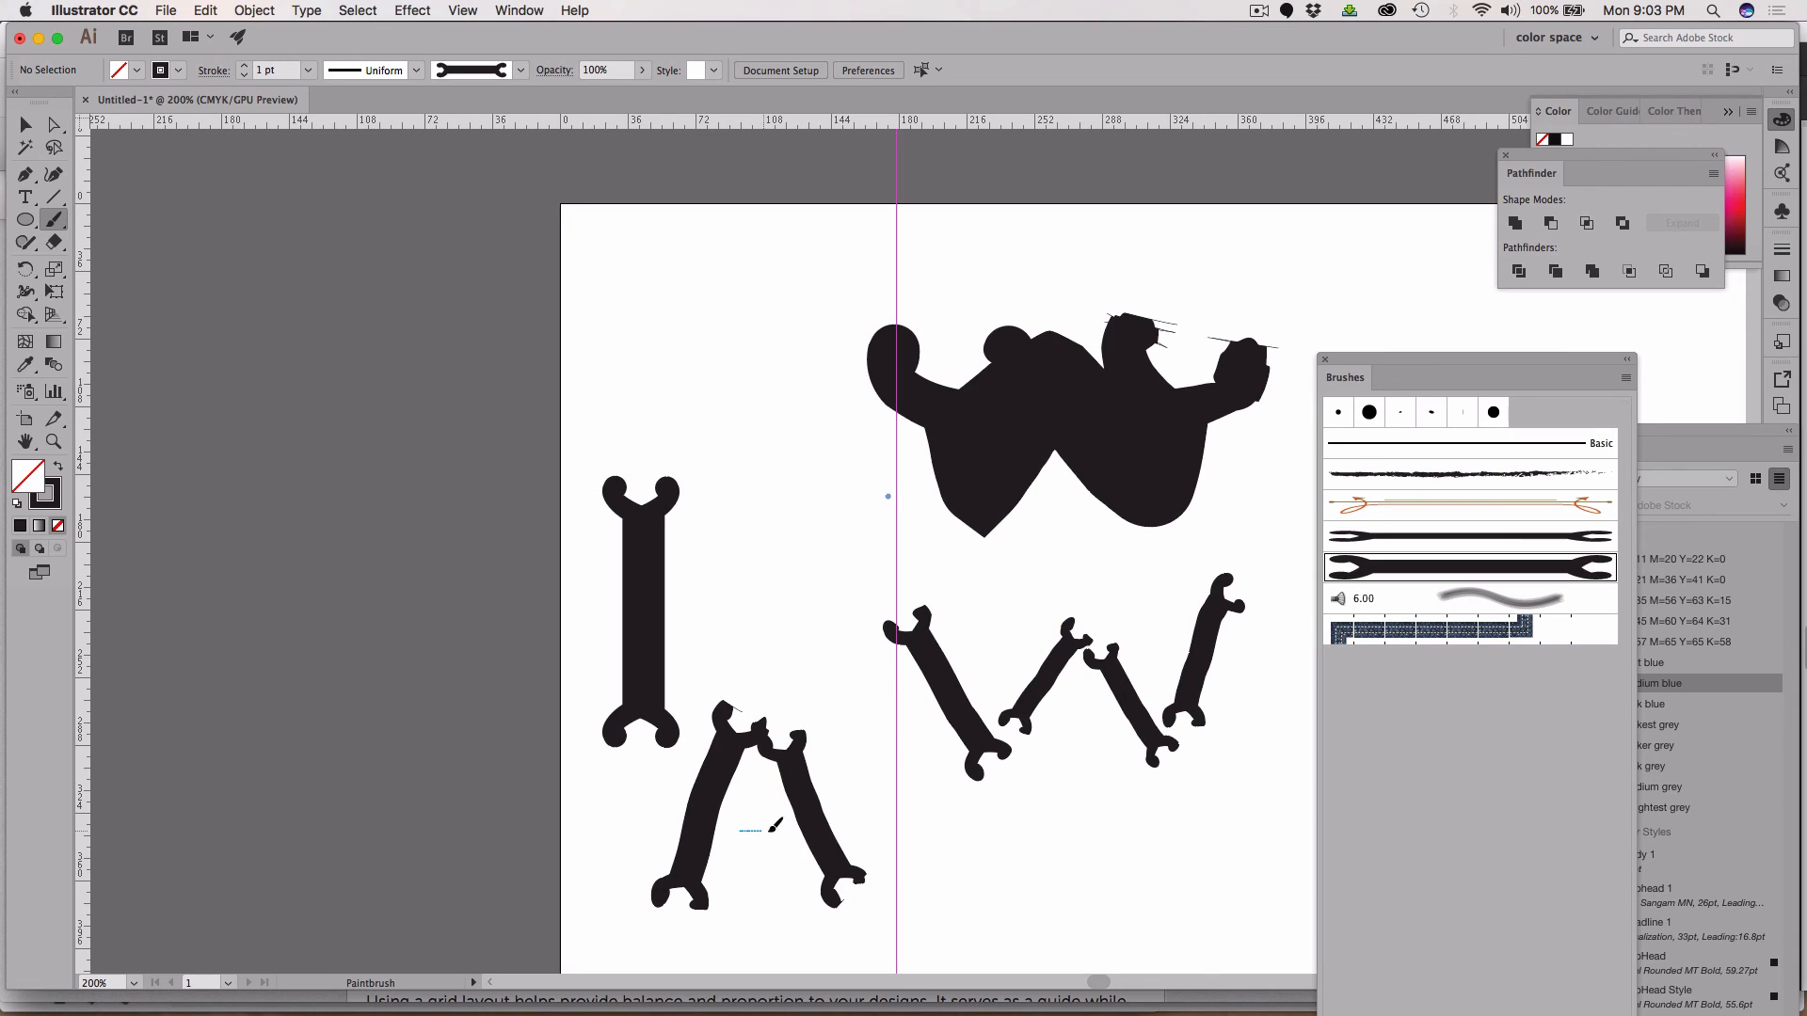
{"action": "left_click_drag", "start_coordinate": [769, 831], "coordinate": [777, 831]}
{"action": "left_click_drag", "start_coordinate": [975, 849], "coordinate": [1089, 850]}
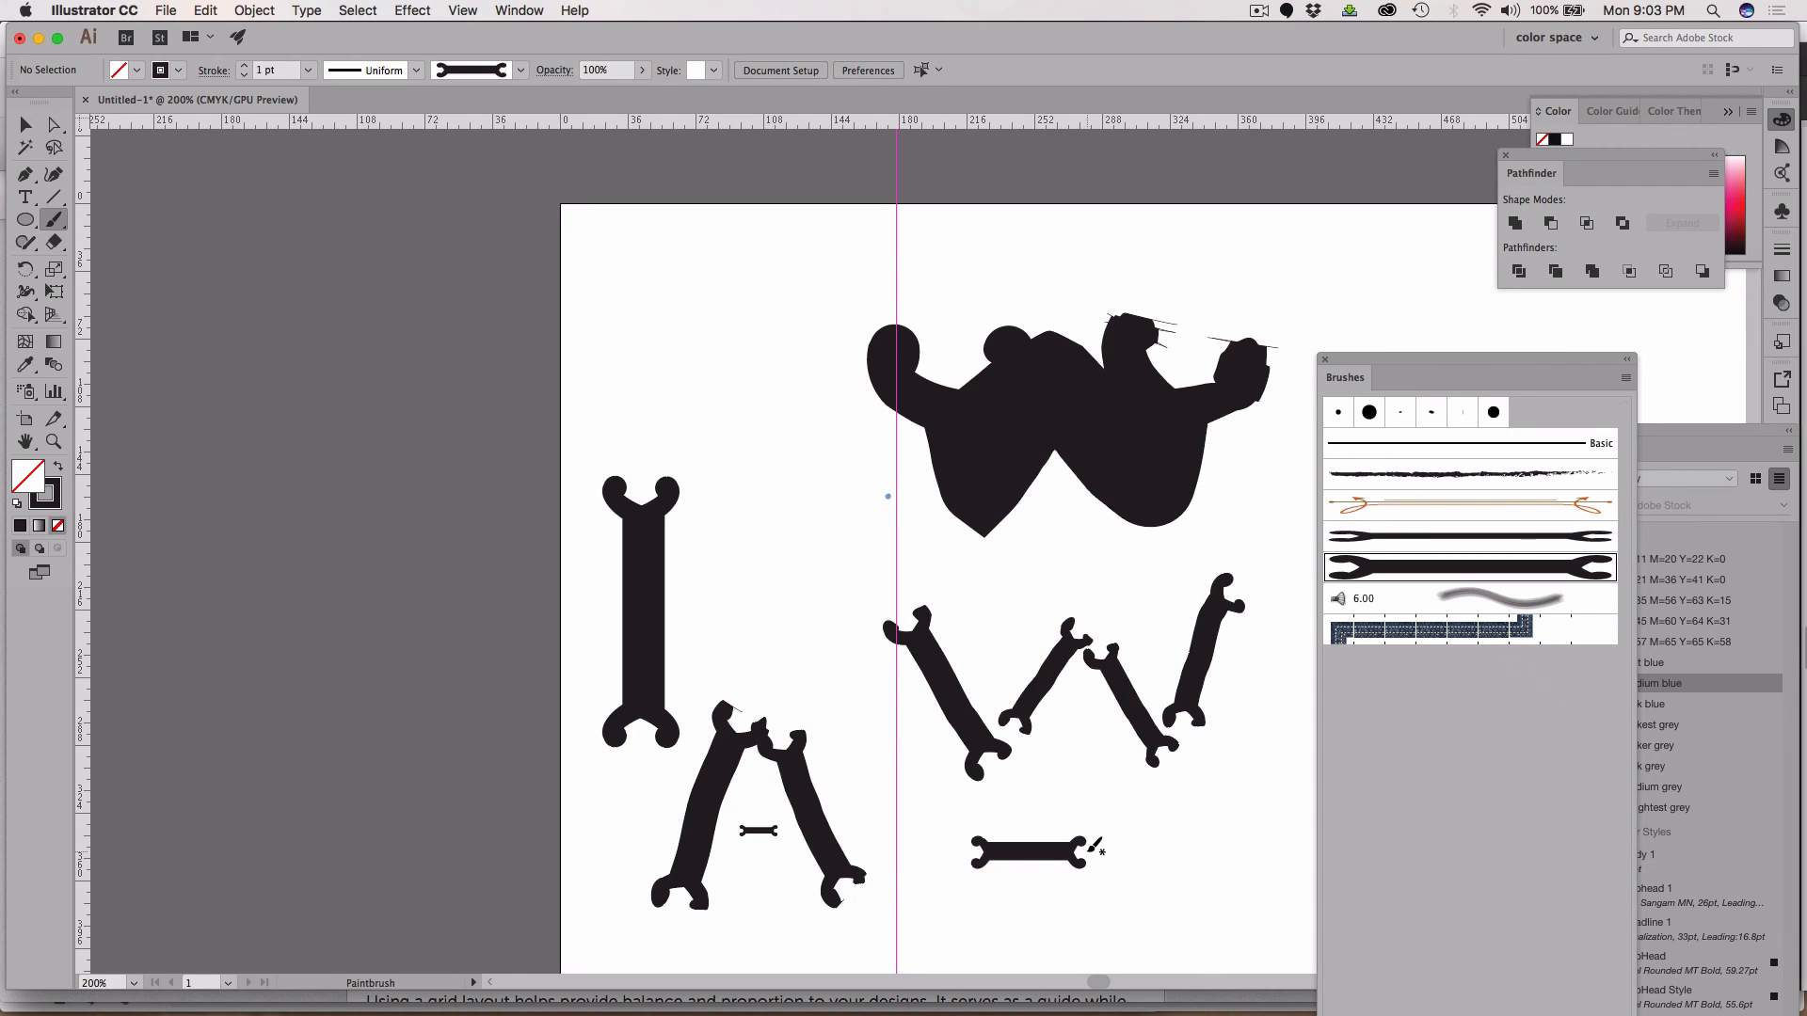
Paint a vertical bone with a spiral beside the lower horizontal bone, plus another spiral stroke near the artboard's upper-left corner
{"action": "mouse_move", "coordinate": [1108, 773]}
{"action": "left_mouse_down"}
{"action": "mouse_move", "coordinate": [1107, 910]}
{"action": "mouse_move", "coordinate": [1152, 840]}
{"action": "mouse_move", "coordinate": [1204, 824]}
{"action": "mouse_move", "coordinate": [1232, 866]}
{"action": "mouse_move", "coordinate": [1213, 916]}
{"action": "mouse_move", "coordinate": [1157, 910]}
{"action": "mouse_move", "coordinate": [1191, 880]}
{"action": "left_mouse_up"}
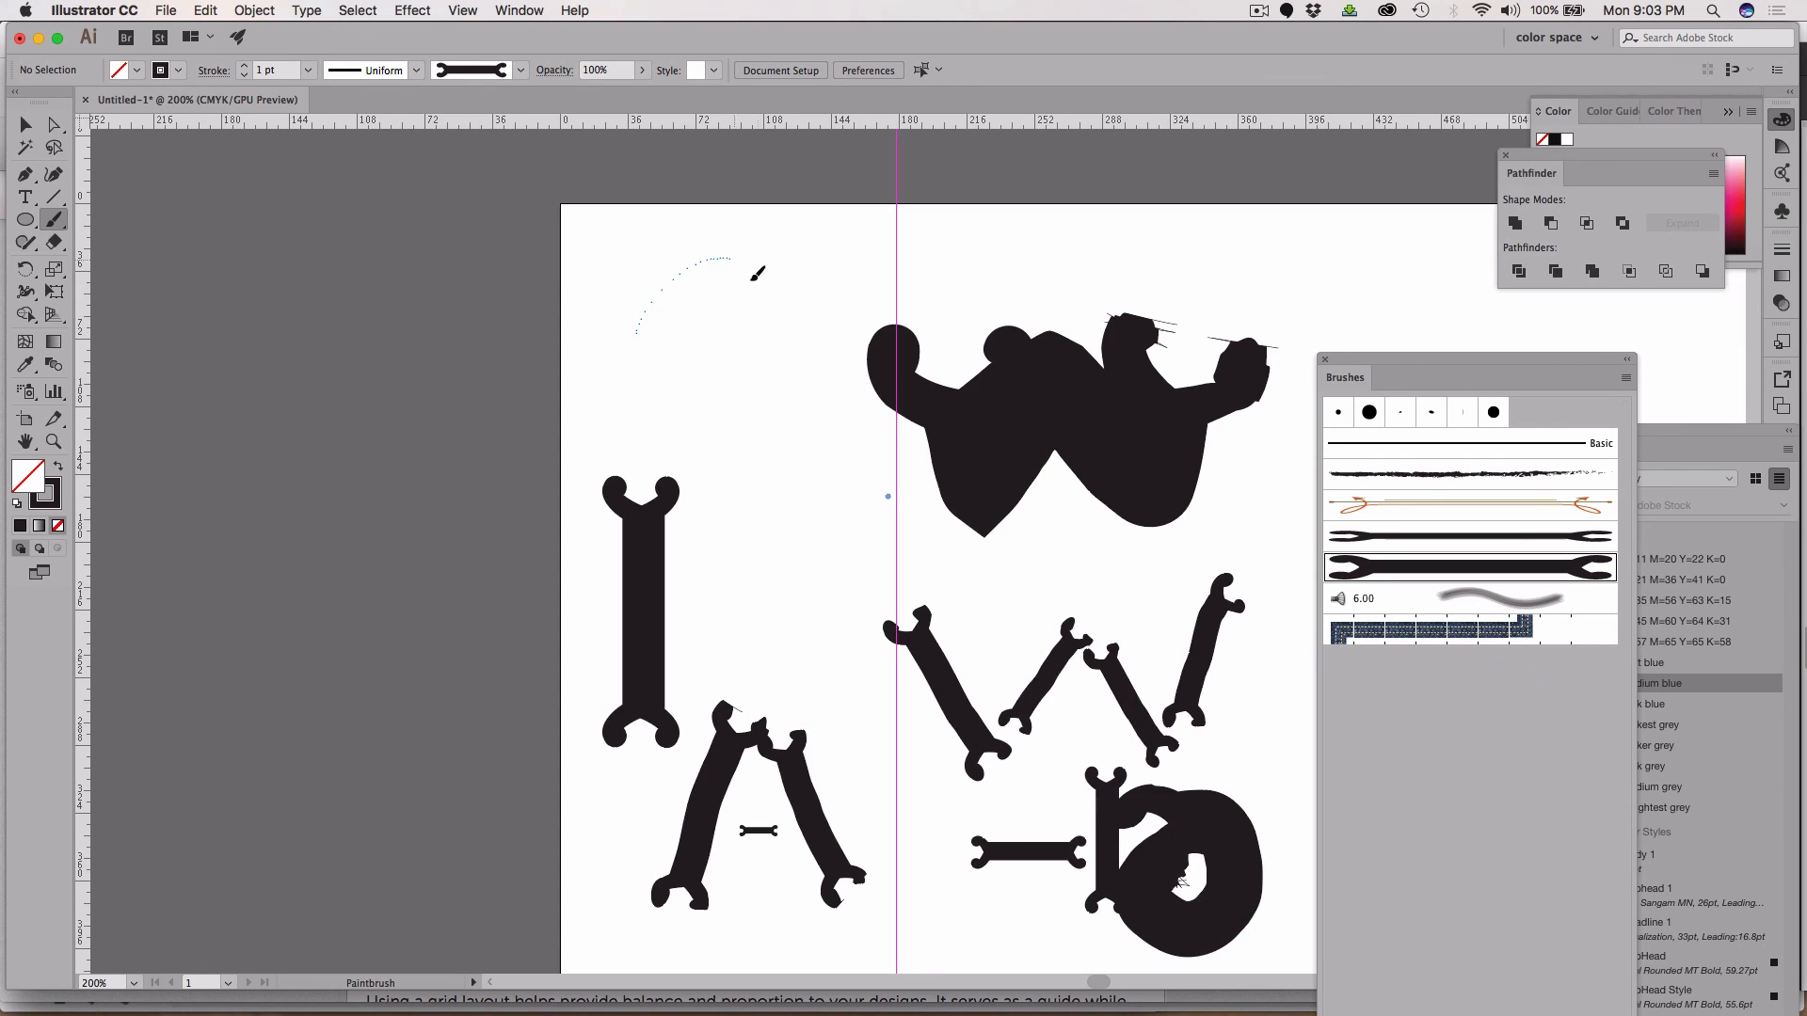
{"action": "mouse_move", "coordinate": [756, 273]}
{"action": "left_mouse_down"}
{"action": "mouse_move", "coordinate": [732, 423]}
{"action": "mouse_move", "coordinate": [720, 357]}
{"action": "left_mouse_up"}
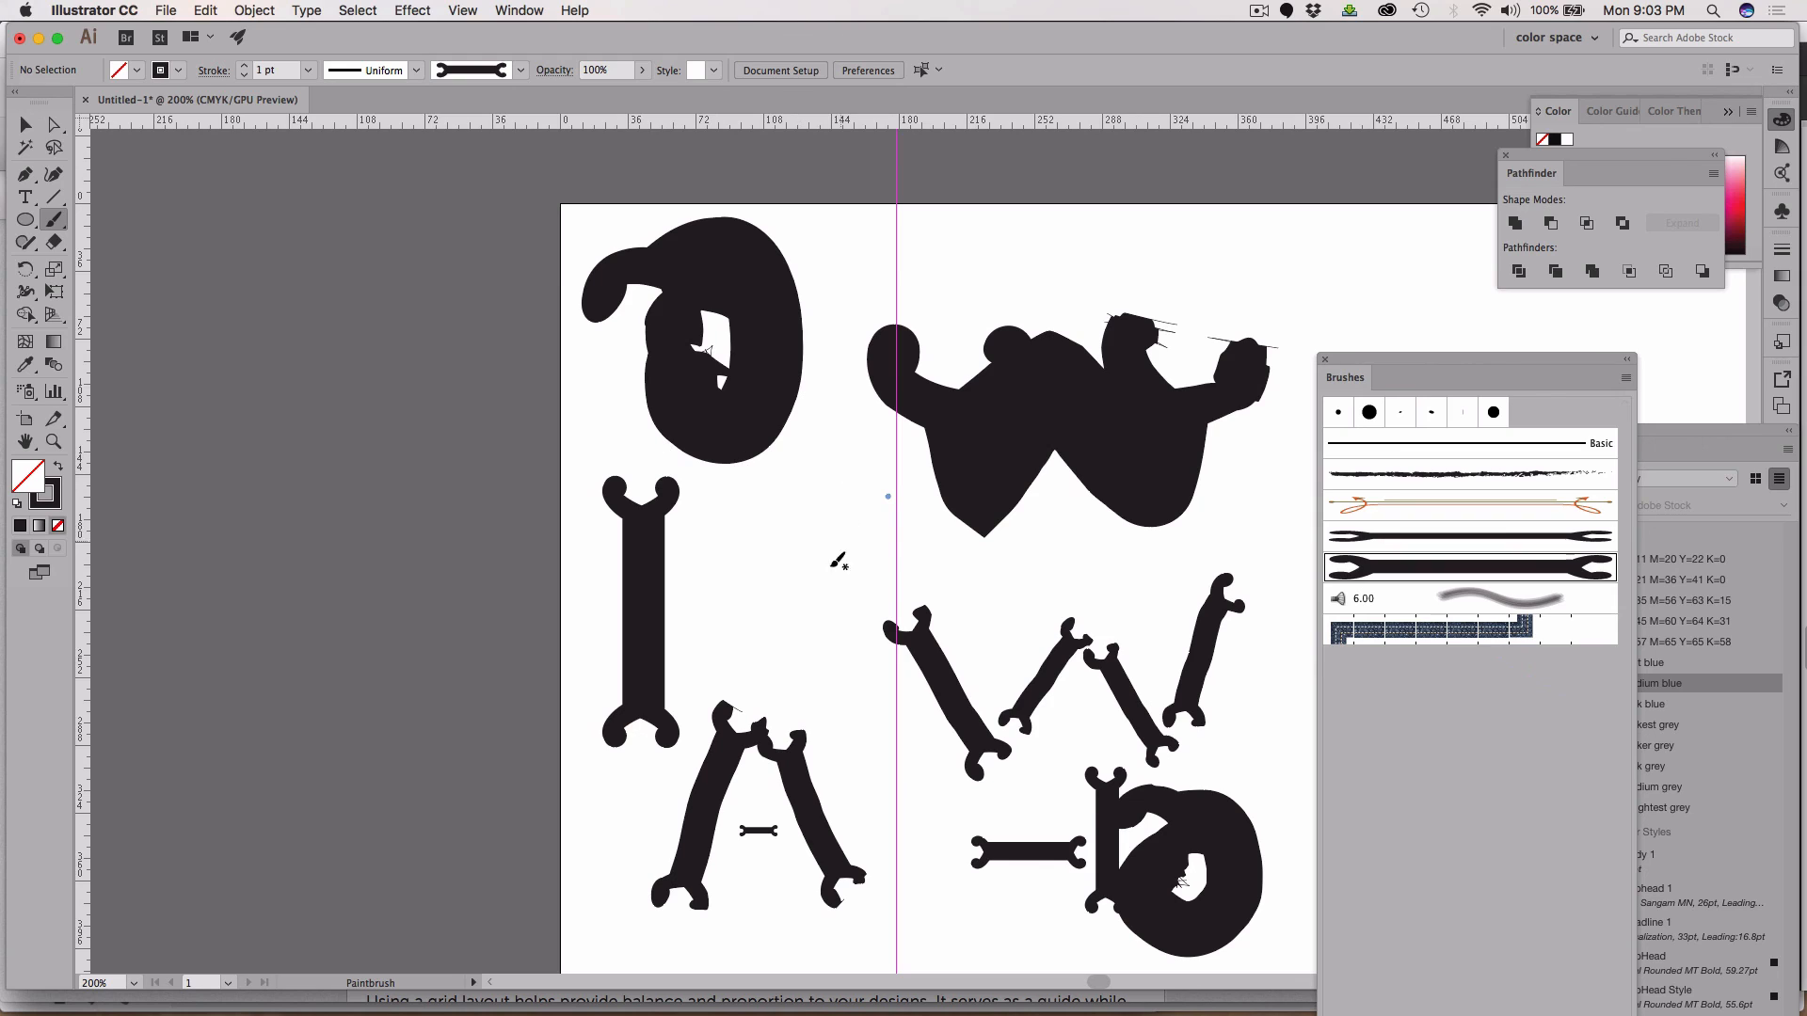
Delete all artwork from the artboard and activate the Type tool
{"action": "key", "text": "super+a"}
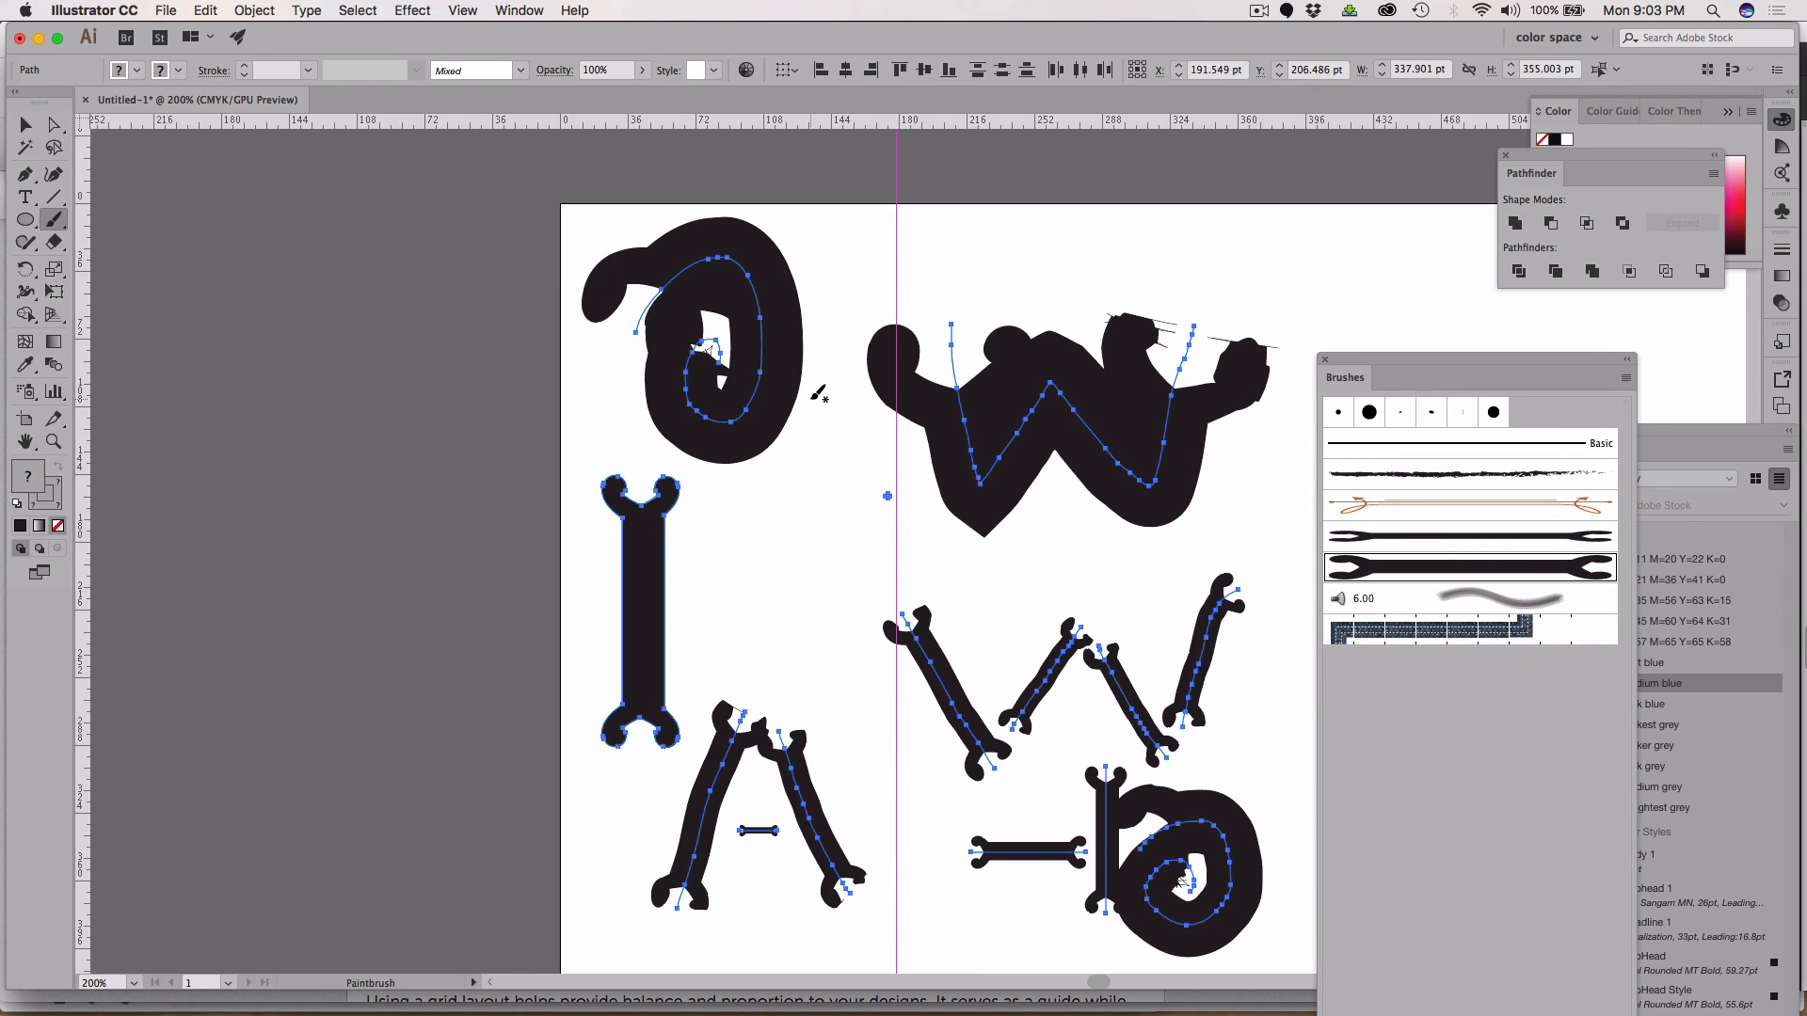
{"action": "key", "text": "Delete"}
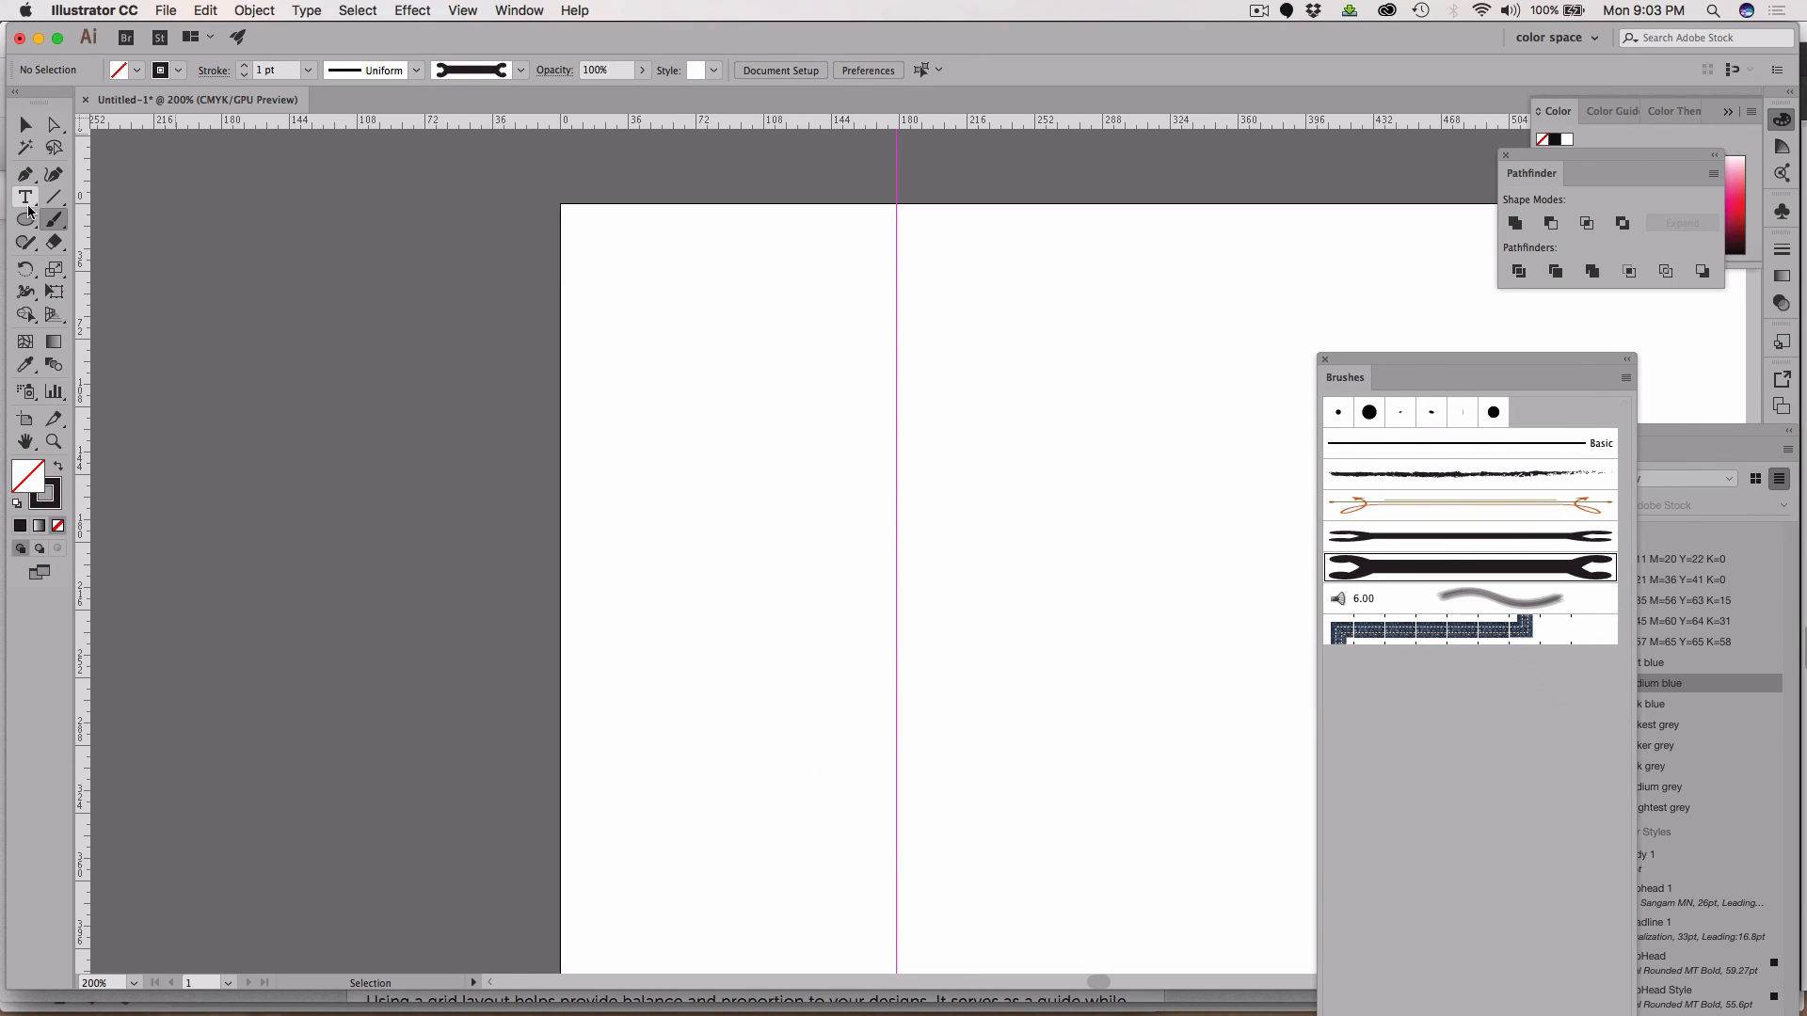
{"action": "key", "text": "t"}
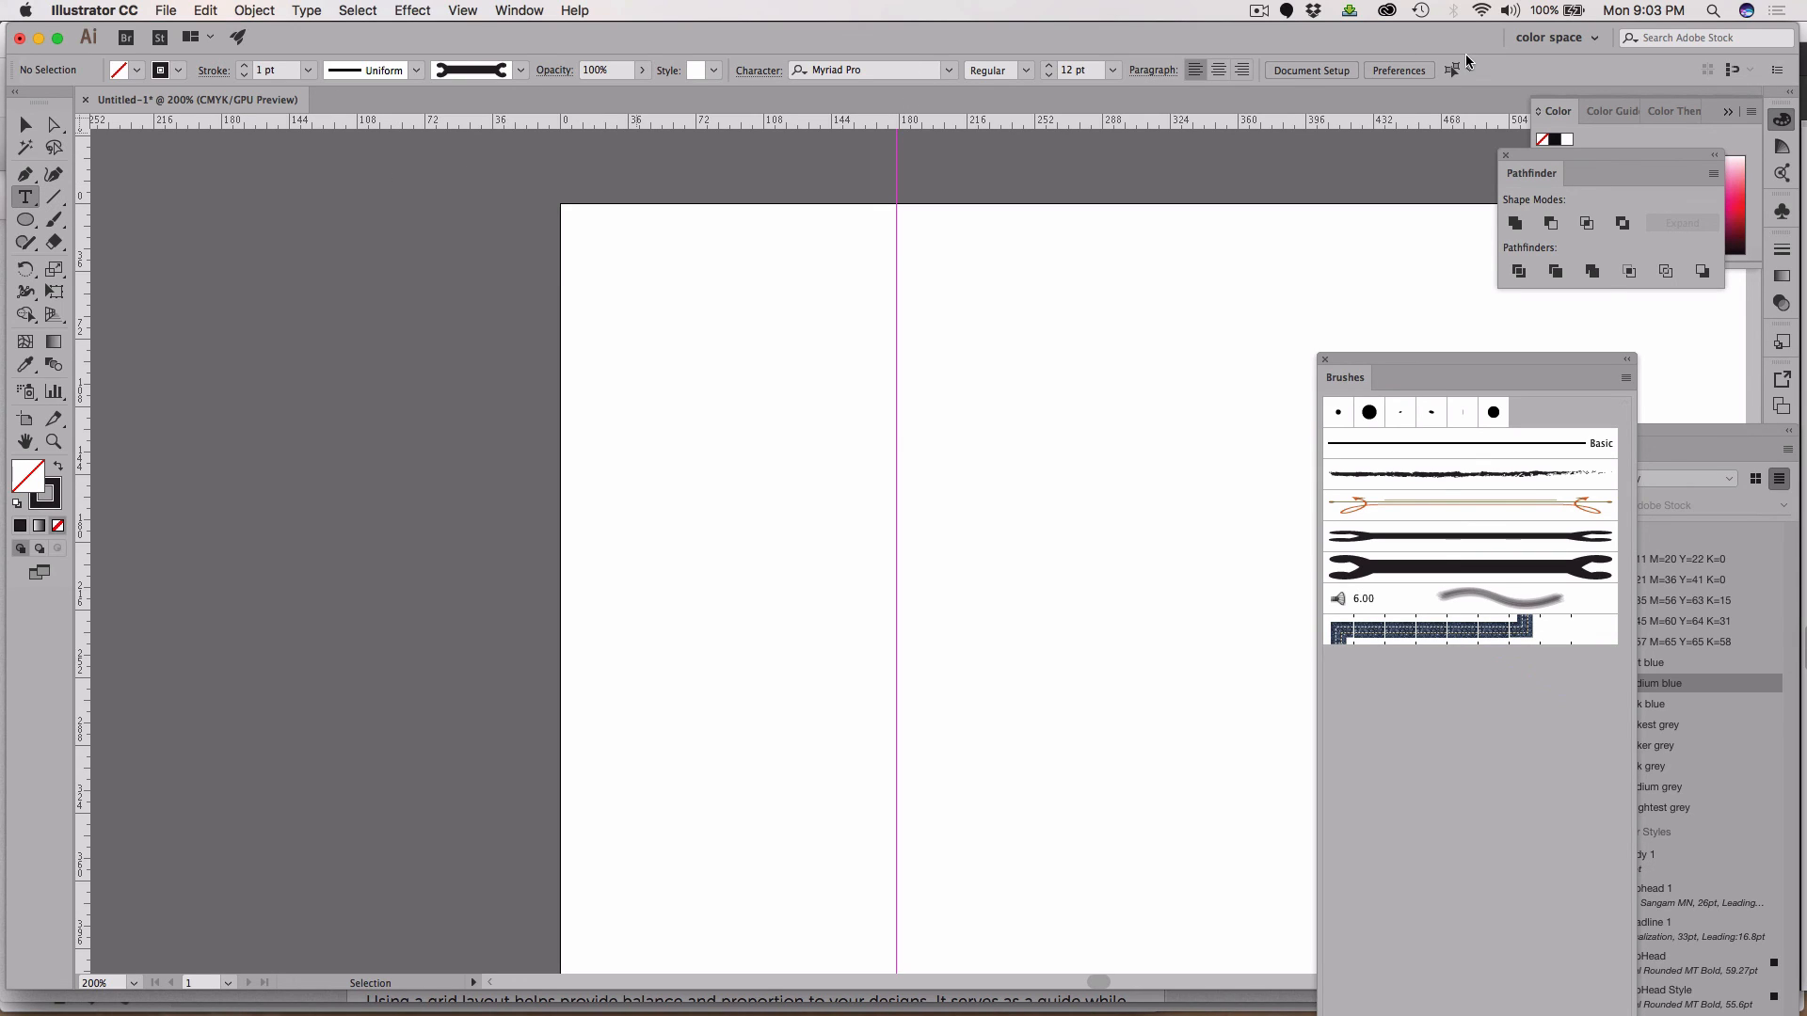
{"action": "left_click", "coordinate": [1259, 12]}
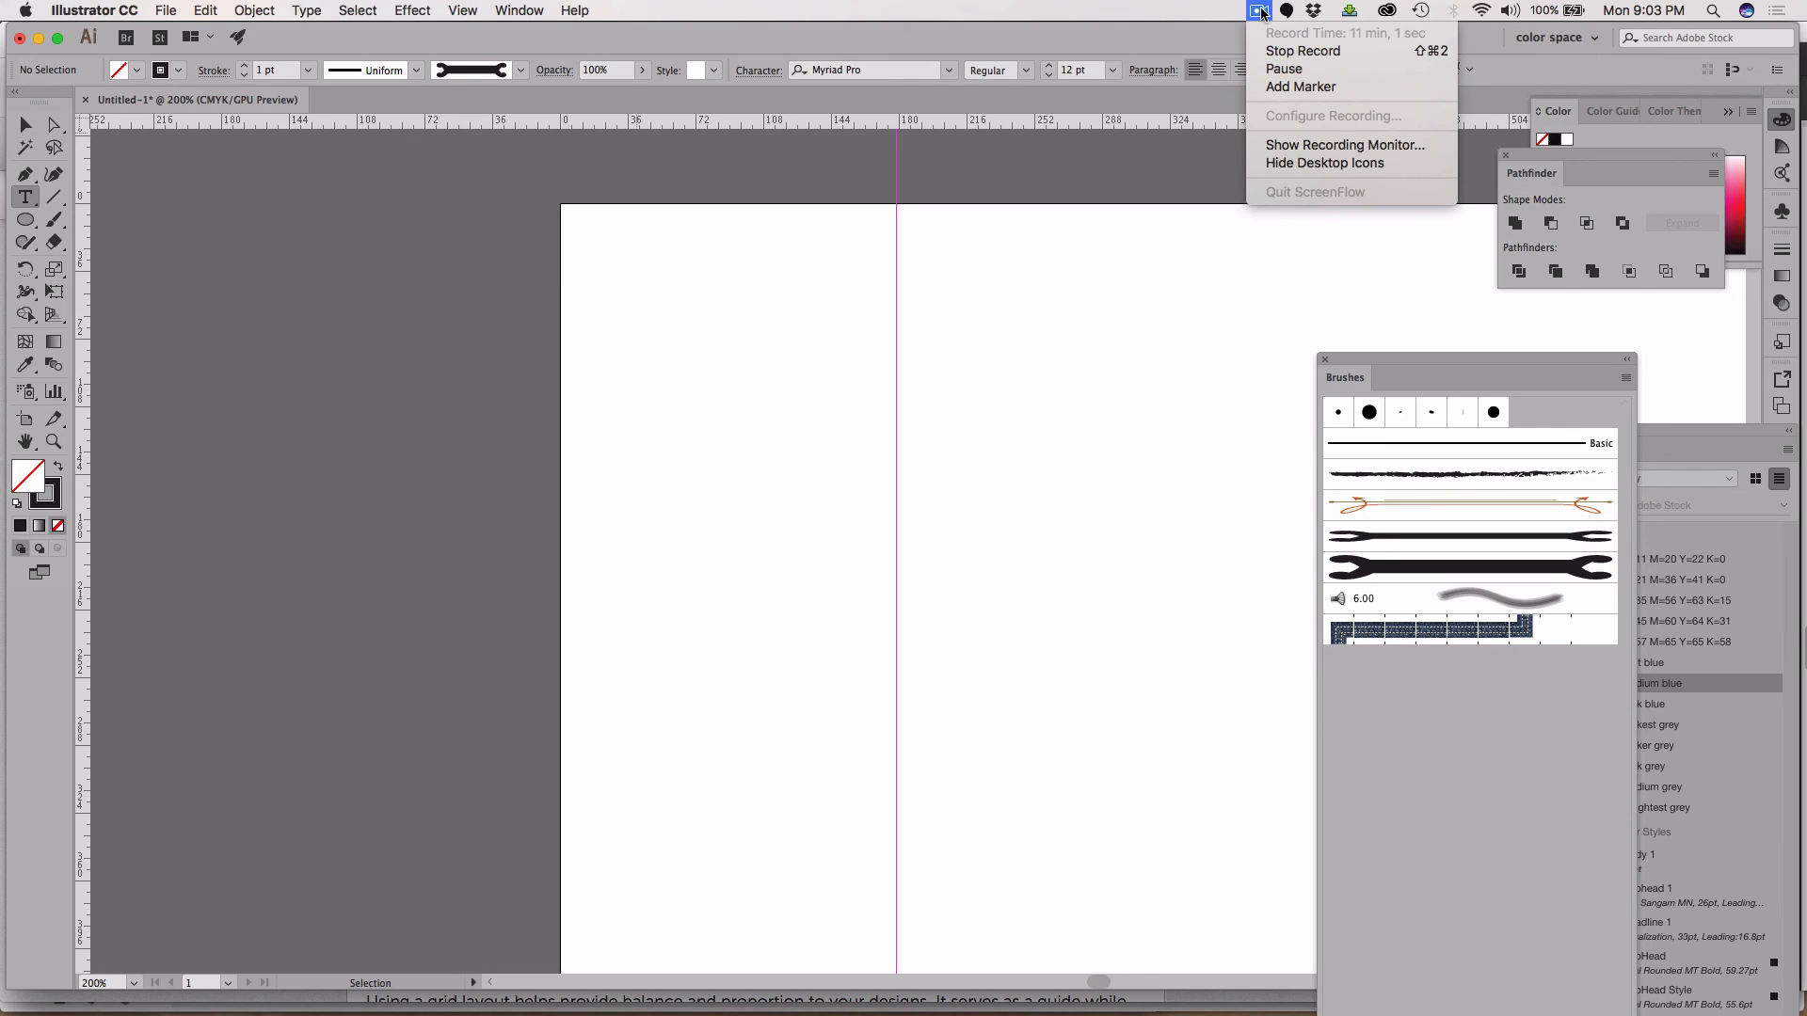